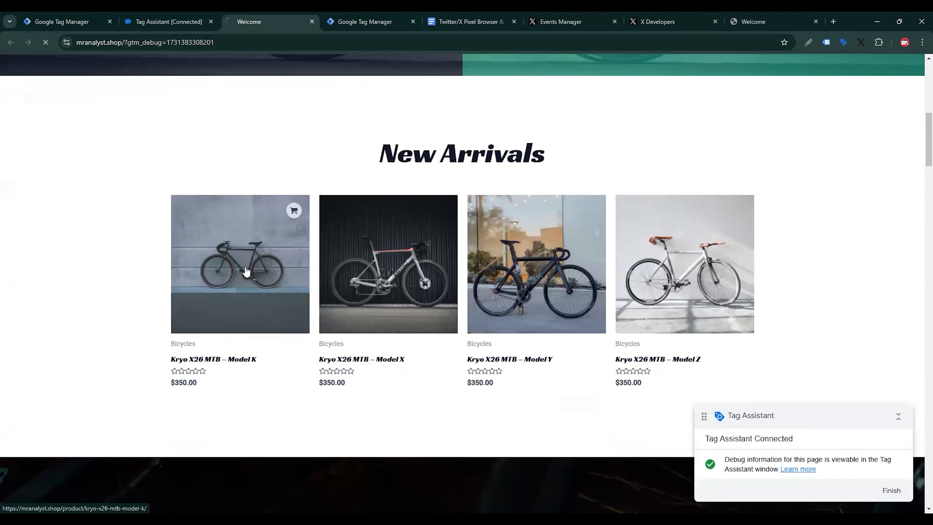
Step: Open the Kryo X26 MTB – Model K product page and examine the view_item event's data layer values in Tag Assistant
left_click(247, 273)
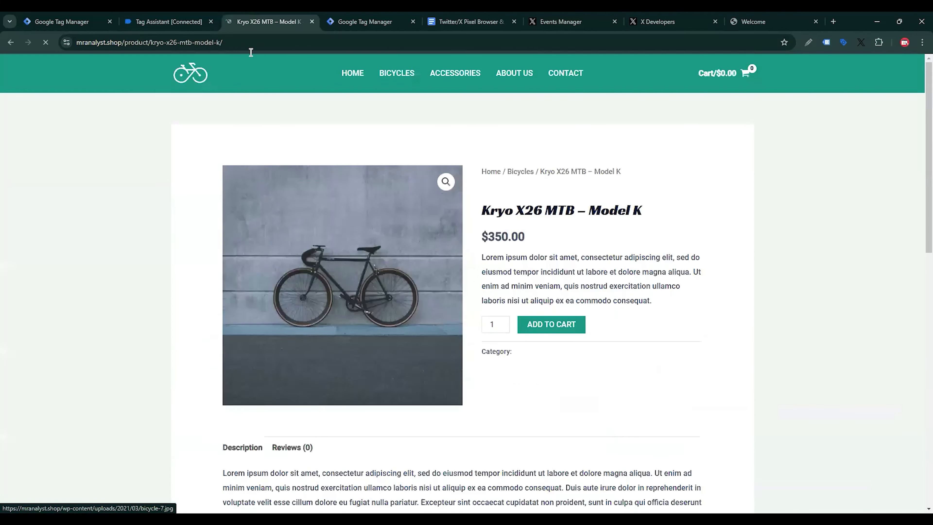
left_click(168, 21)
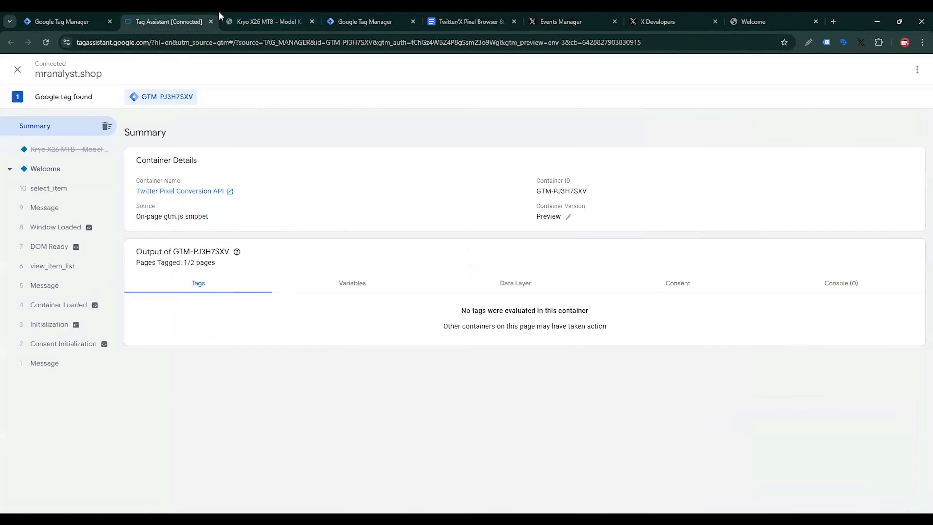
left_click(55, 246)
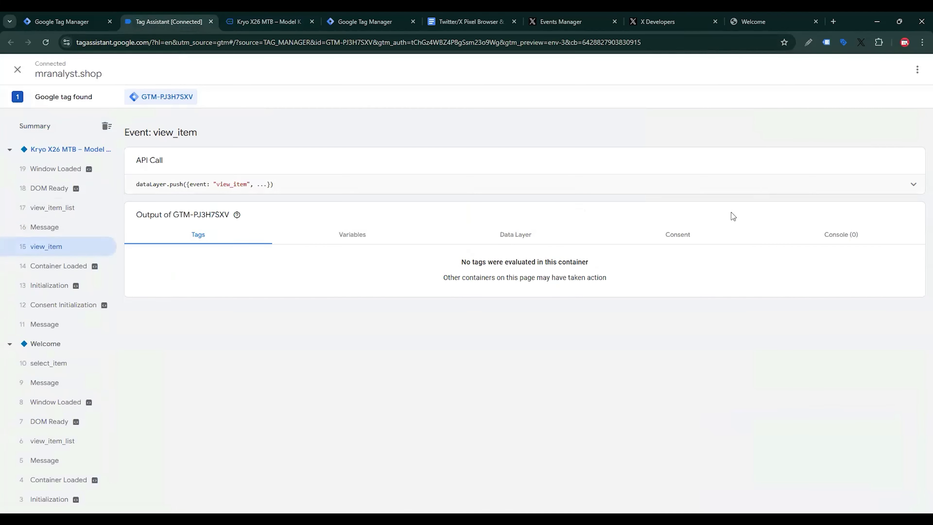
left_click(560, 237)
scroll(360, 288, "down", 4)
scroll(360, 288, "down", 2)
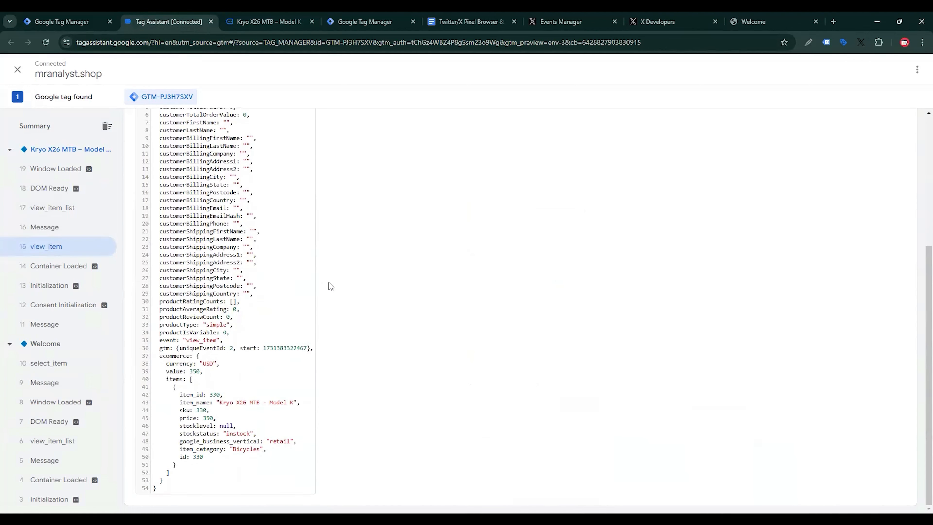
scroll(330, 287, "up", 6)
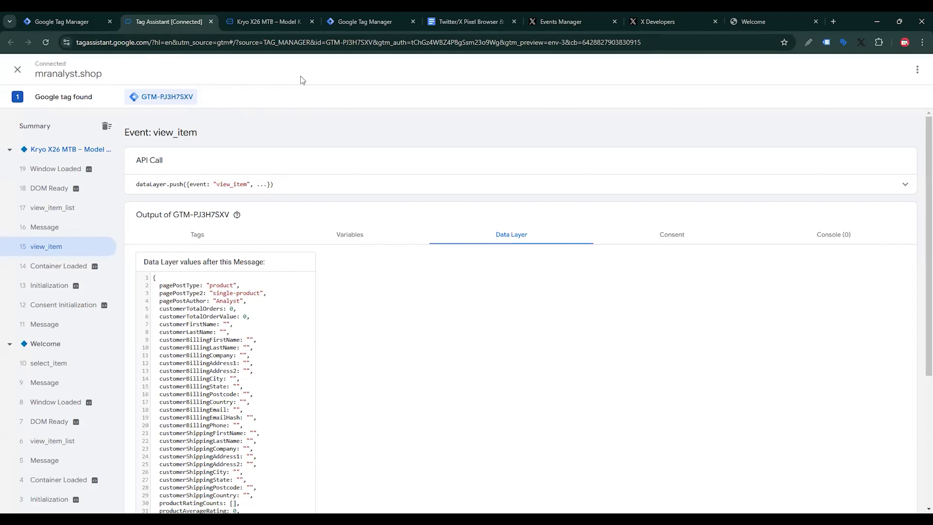
Step: Locate the Twitter pixel's ID in X Ads Events Manager and return to the Tag Manager workspace
left_click(562, 21)
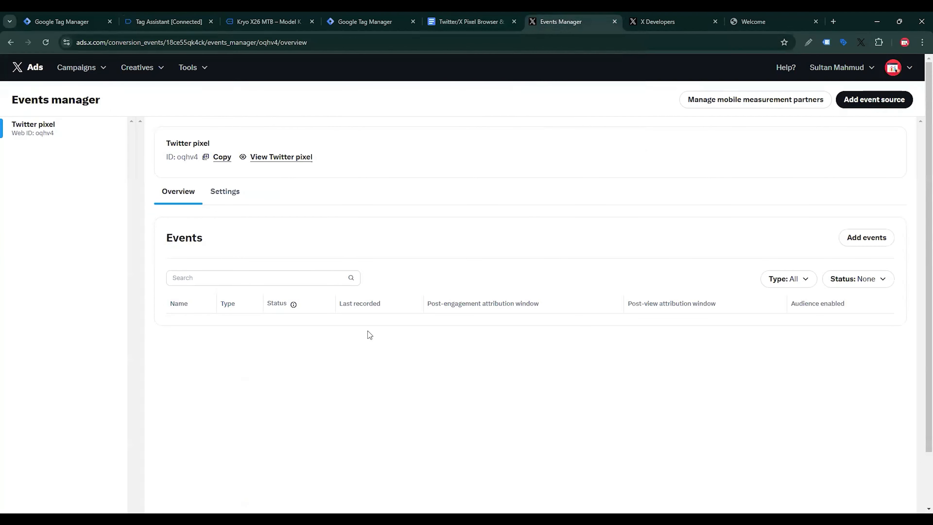
double_click(188, 158)
left_click(55, 20)
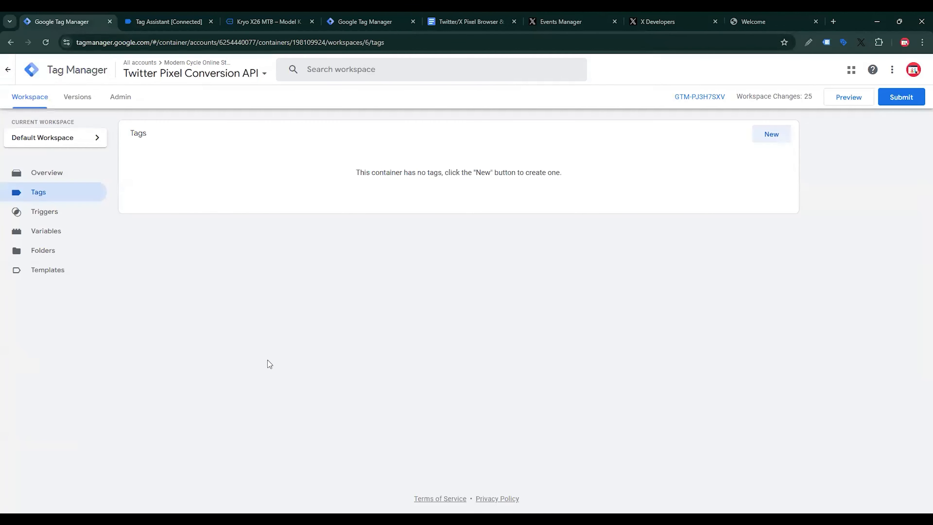
Step: Create a new tag of type Twitter Base Pixel, adding its template from the Community Template Gallery with the search term "twitter"
left_click(774, 145)
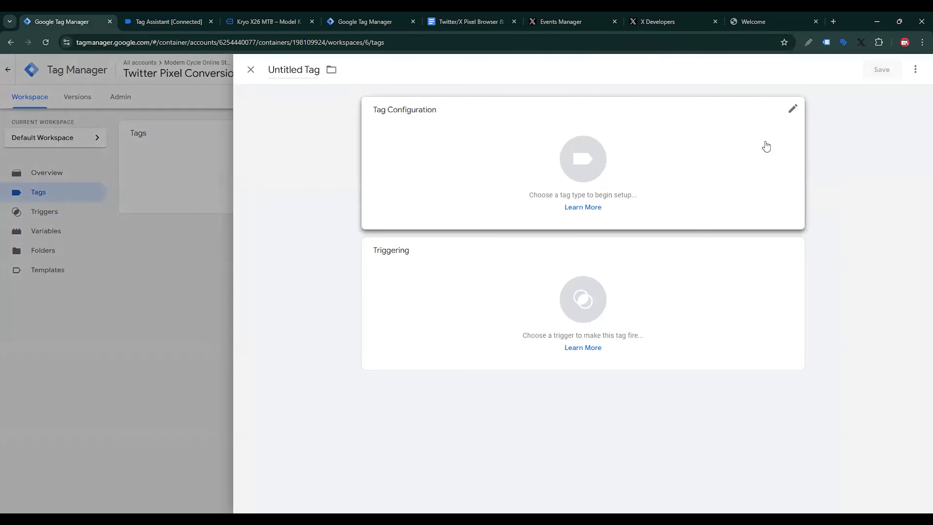
left_click(765, 145)
scroll(732, 294, "down", 8)
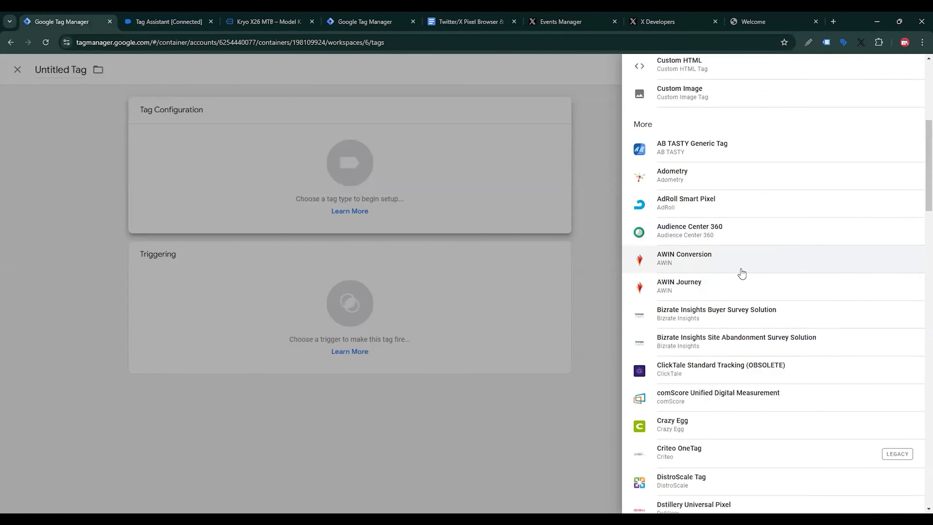
scroll(742, 274, "down", 5)
scroll(750, 273, "up", 12)
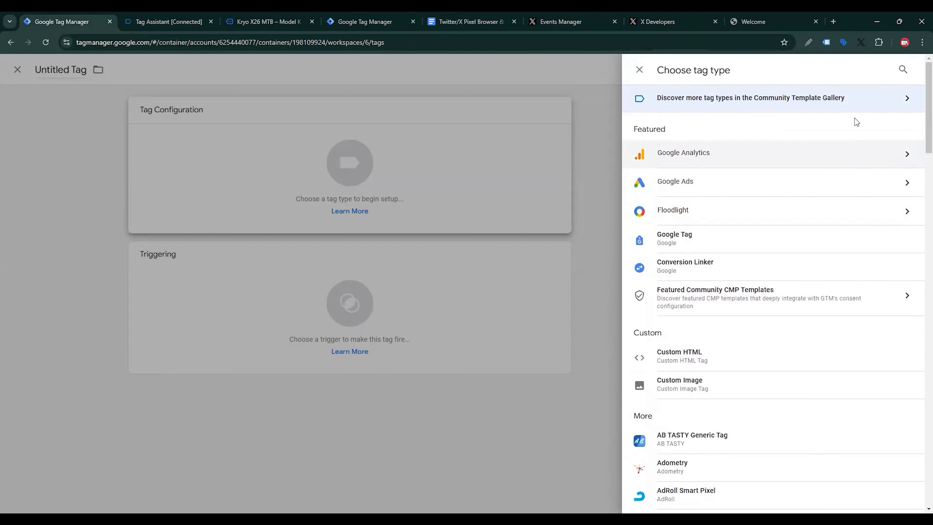
left_click(855, 100)
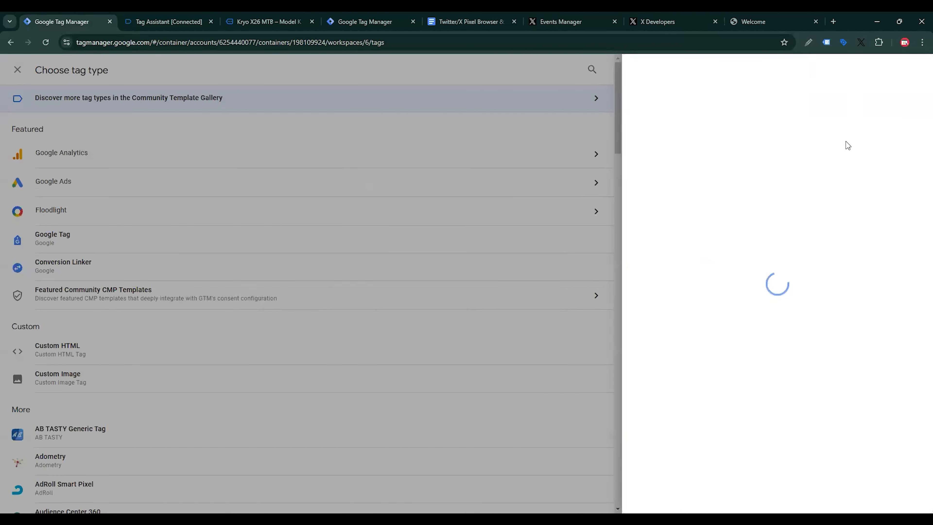
type("twitter")
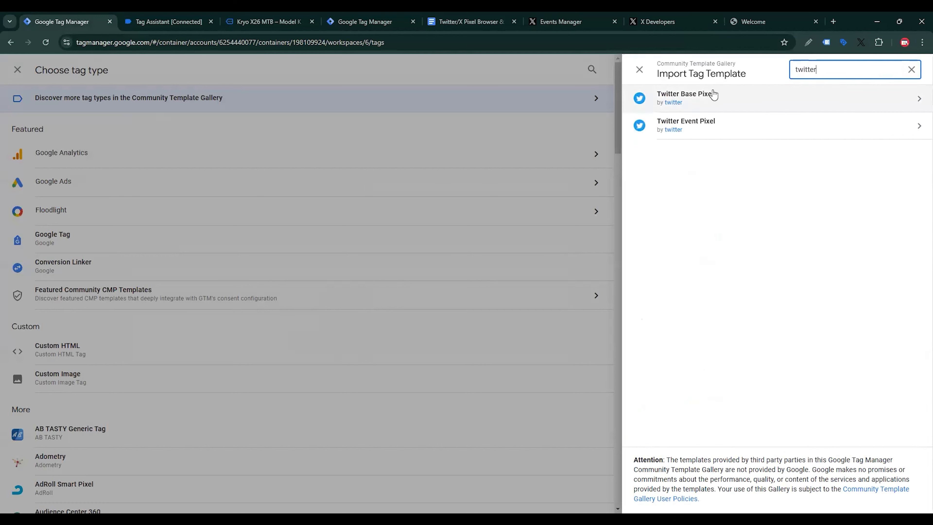
left_click(714, 96)
left_click(857, 72)
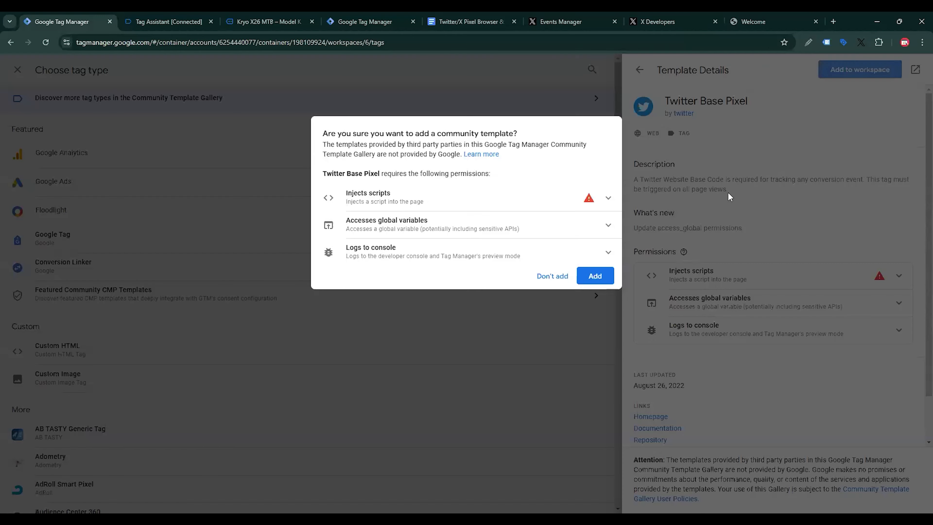
left_click(595, 275)
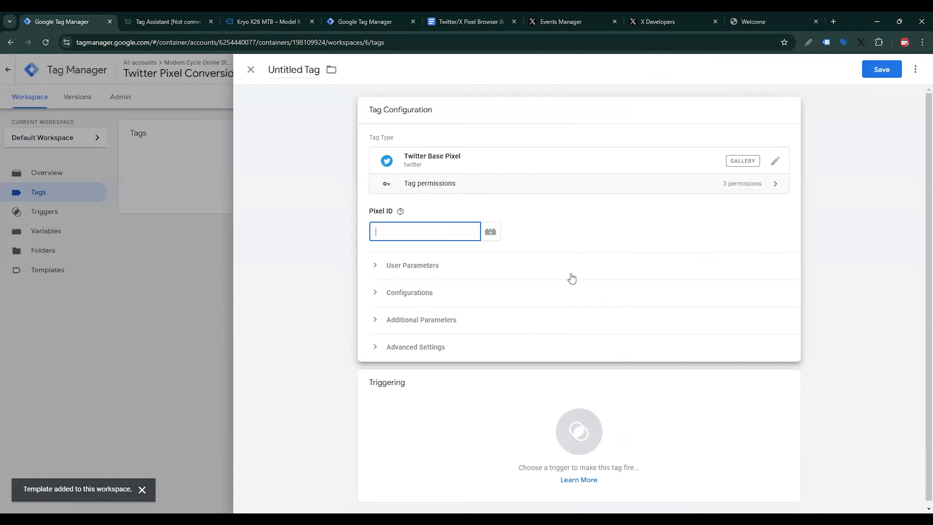
Step: Copy the Twitter pixel's ID from X Ads Events Manager and set it as the tag's Pixel ID, oqhv4
left_click(562, 19)
left_click(222, 156)
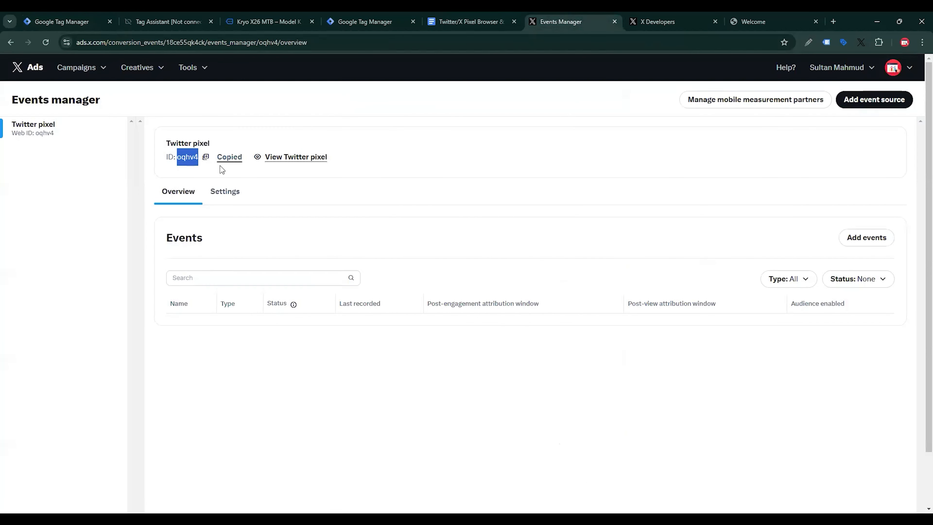
left_click(64, 16)
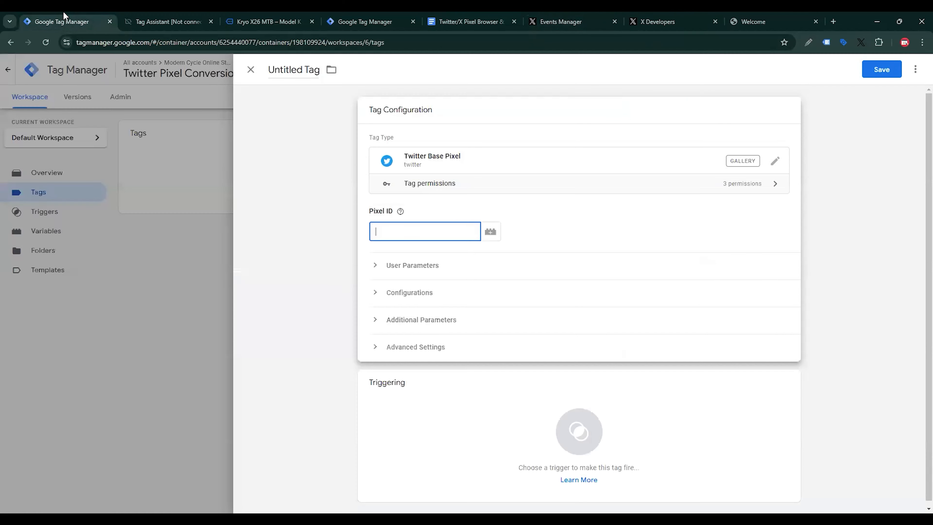
key("ctrl+v")
Step: Expand the tag's User Parameters and copy the cookie name _twclid from the Twitter Click Id help text
left_click(355, 268)
scroll(424, 344, "down", 3)
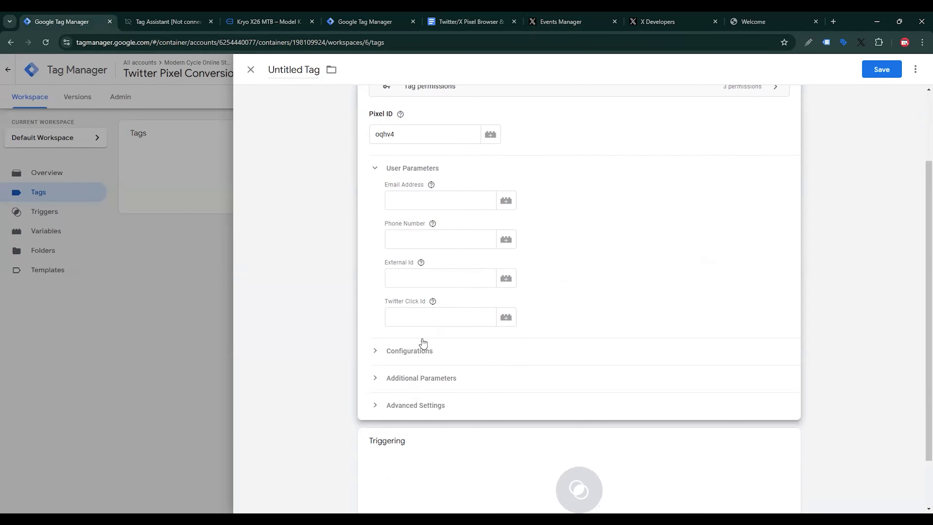
left_click_drag(385, 301, 420, 302)
mouse_move(433, 301)
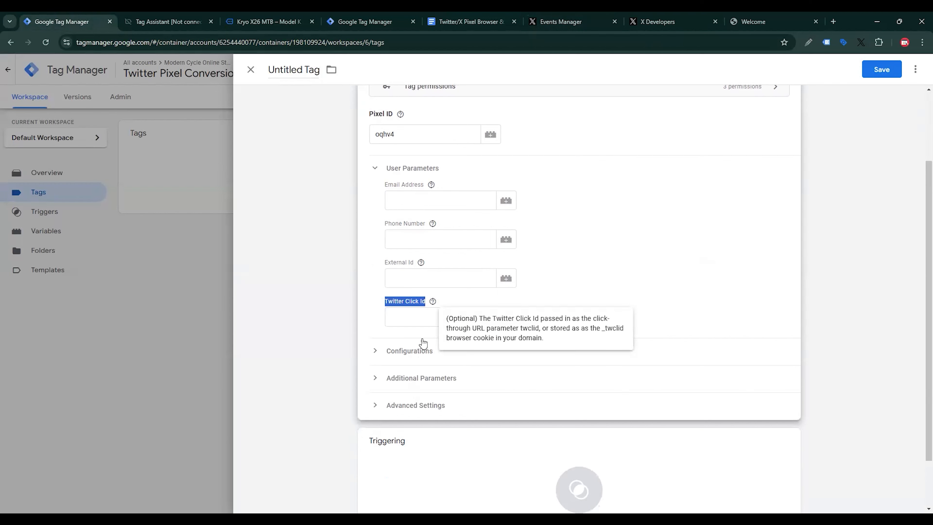
left_click_drag(602, 331, 624, 334)
left_click(558, 322)
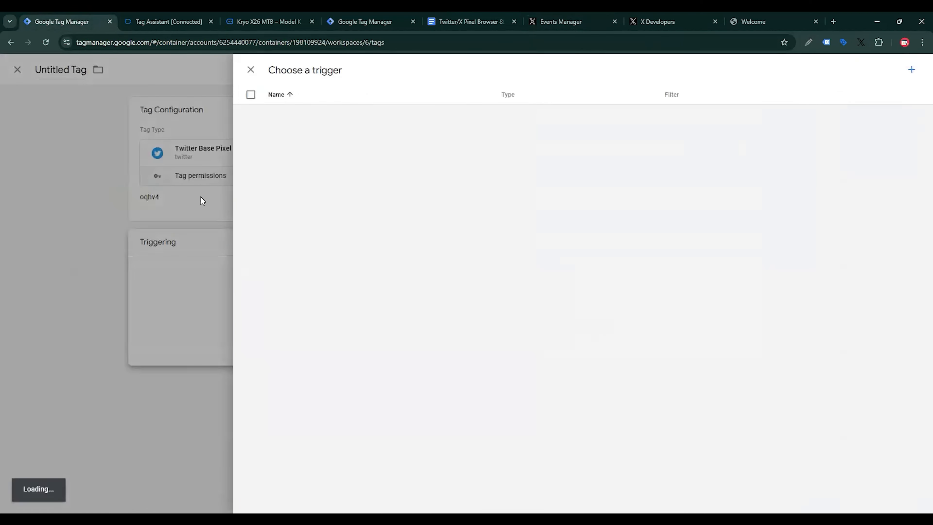
left_click(201, 197)
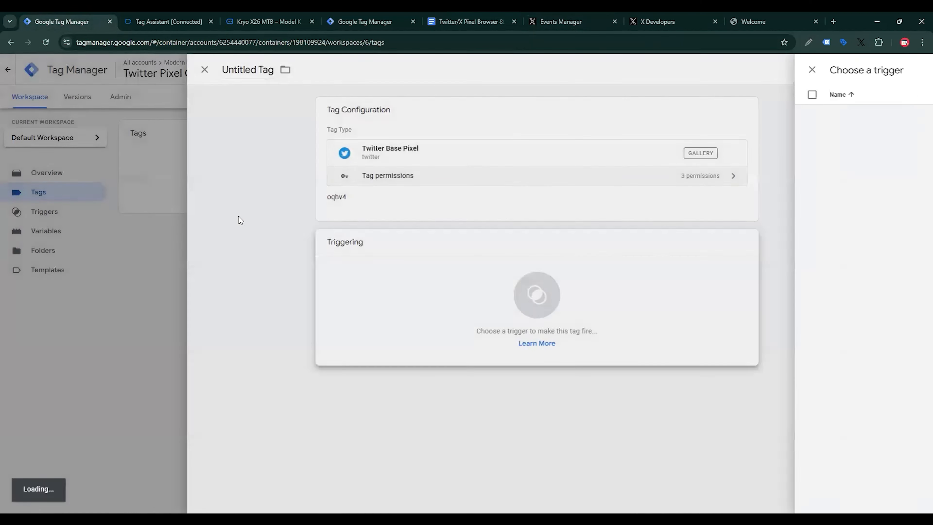
left_click(367, 218)
Step: Create a new variable for the Twitter Click Id as a 1st Party Cookie with the cookie name _twclid
left_click(442, 412)
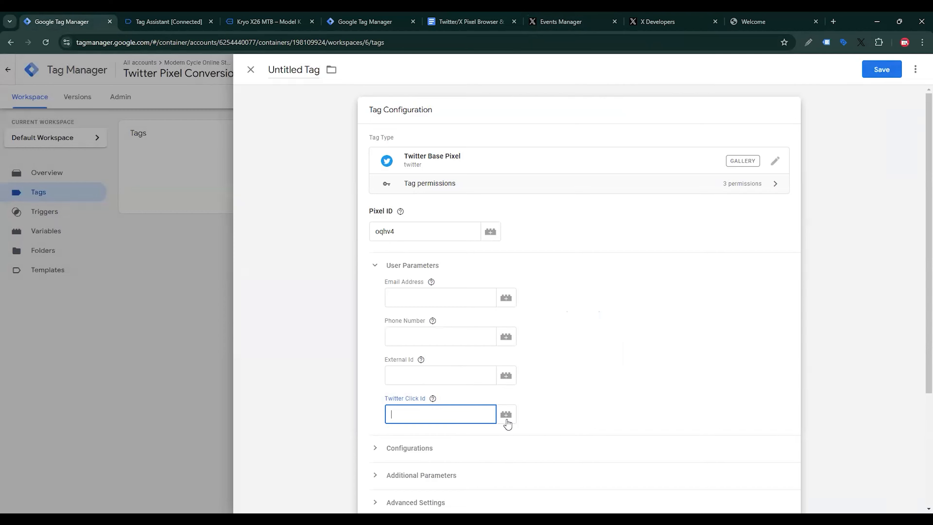
left_click(506, 414)
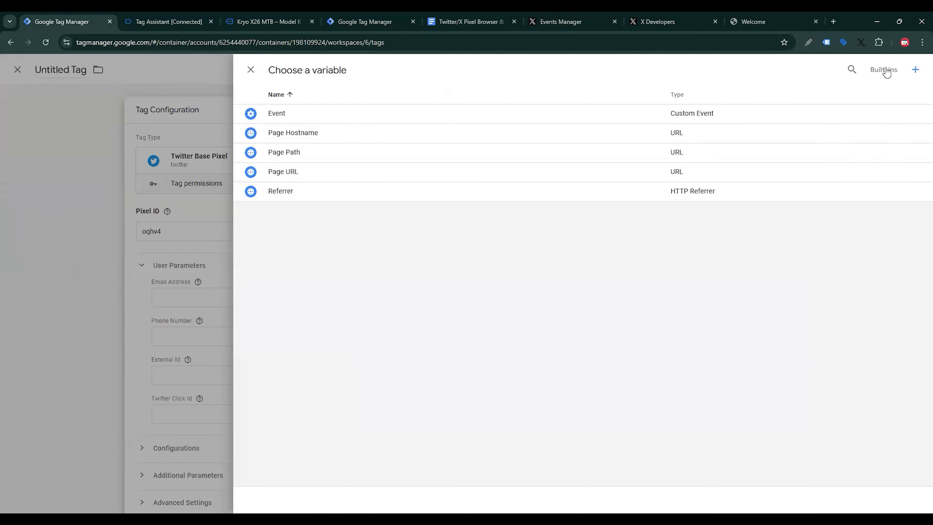
left_click(916, 70)
left_click(773, 162)
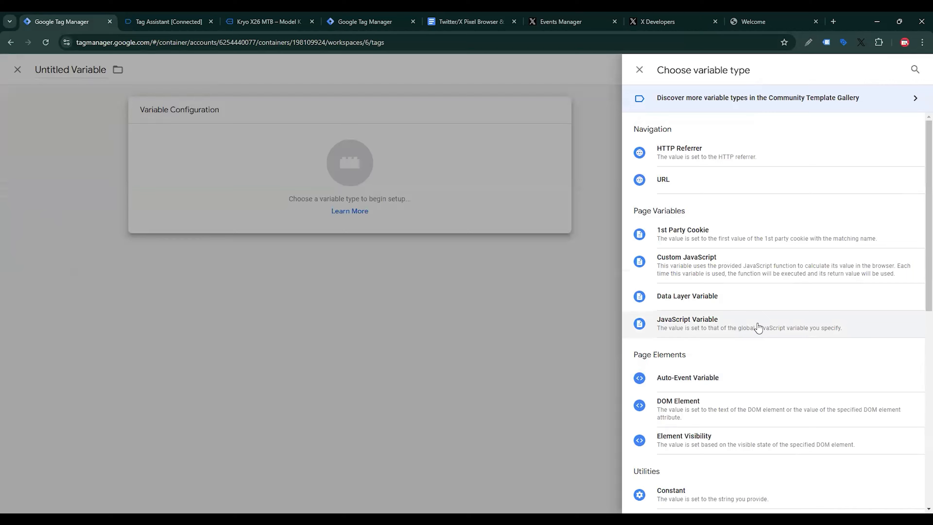
left_click(733, 239)
key("ctrl+v")
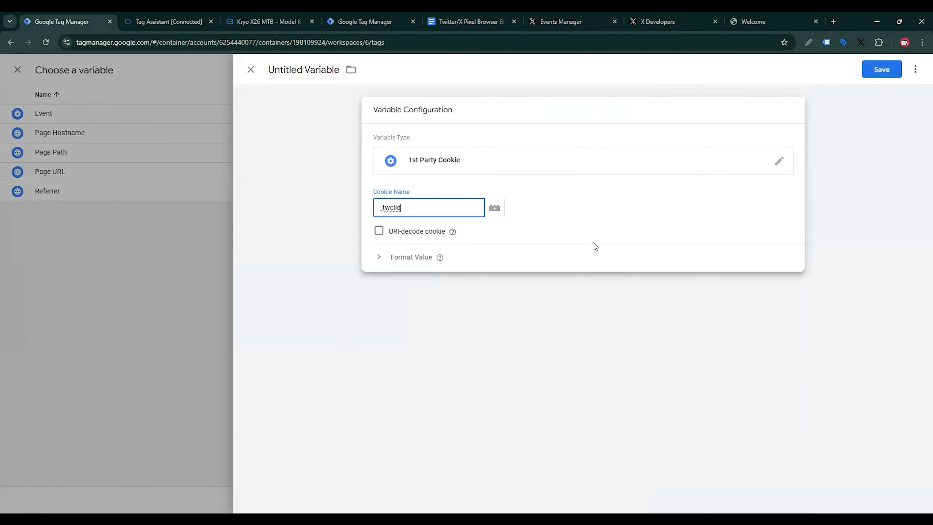
Step: Name the cookie variable twclid and save it into the tag's Twitter Click Id parameter
left_click(296, 69)
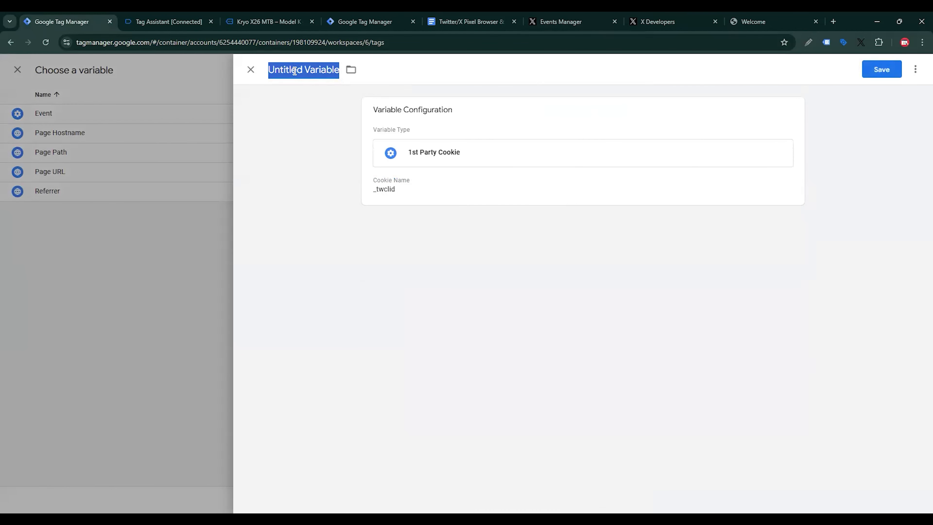
key("ctrl+v")
left_click(273, 70)
key("BackSpace")
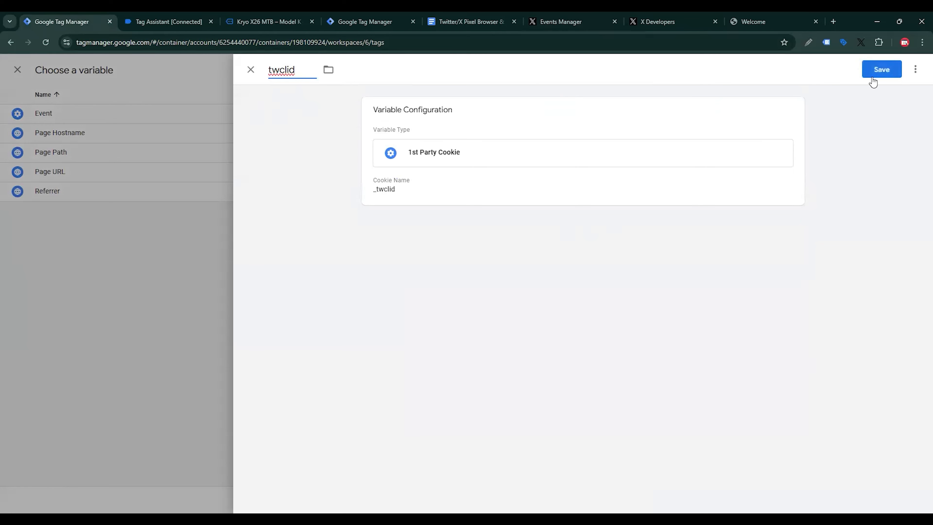
left_click(873, 81)
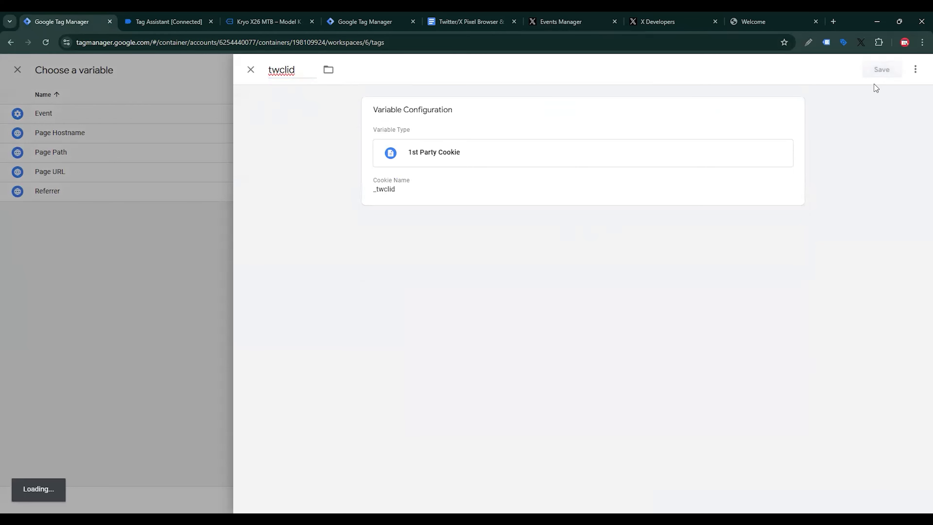
Step: Assign the All Pages page view trigger to the Twitter Base Pixel tag
scroll(493, 337, "down", 4)
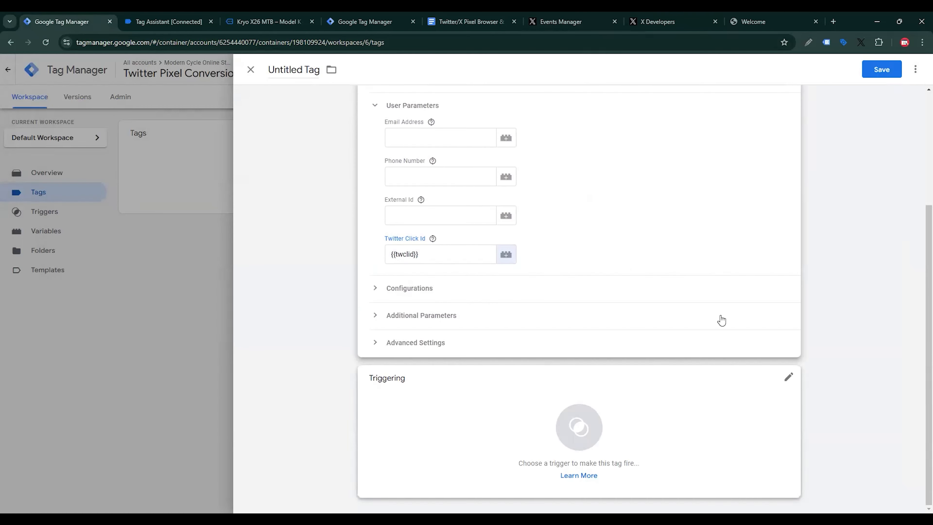
left_click(472, 461)
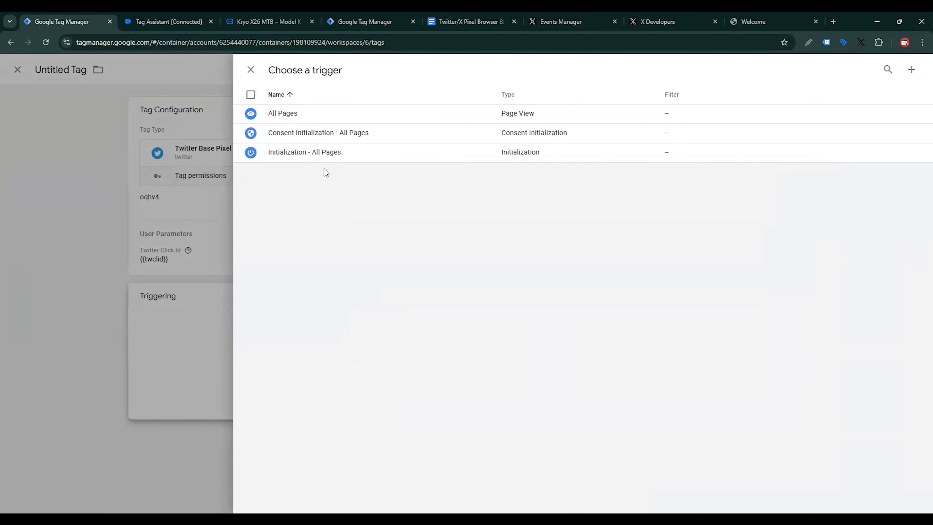
left_click(291, 114)
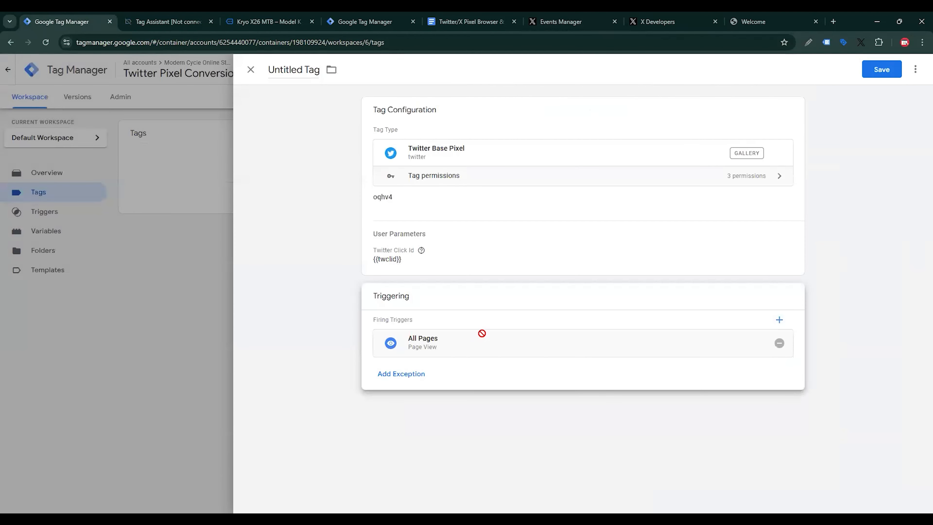
Step: Save the tag under the name "Twitter Base Pixel - Site Visit"
left_click(881, 70)
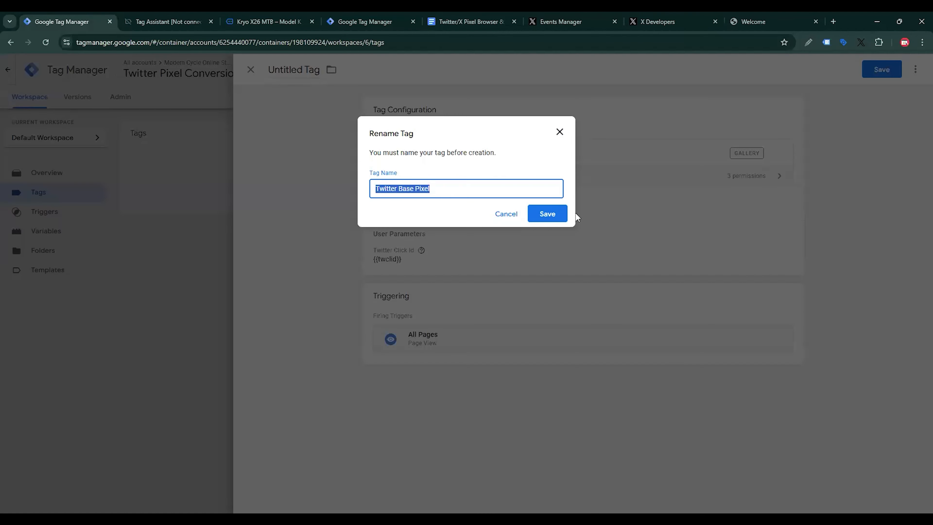
left_click(446, 188)
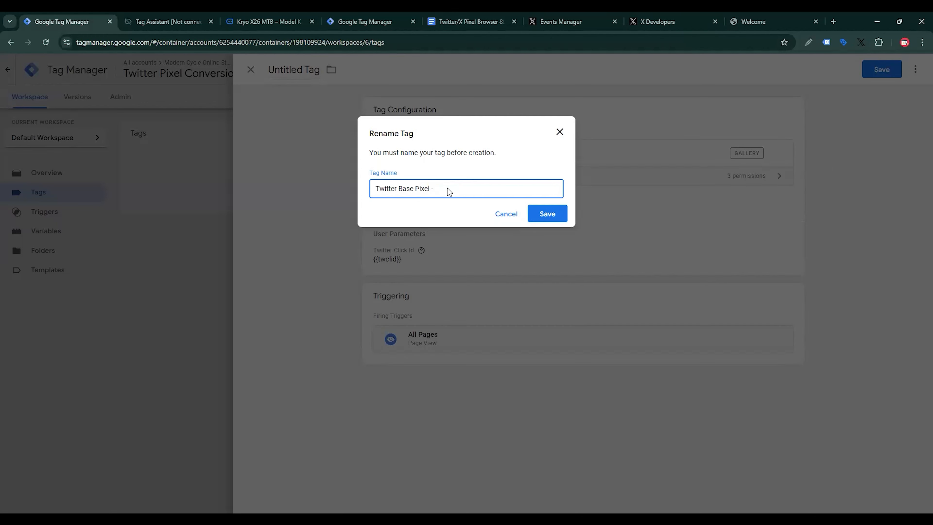
type("- Site Visit")
left_click(548, 214)
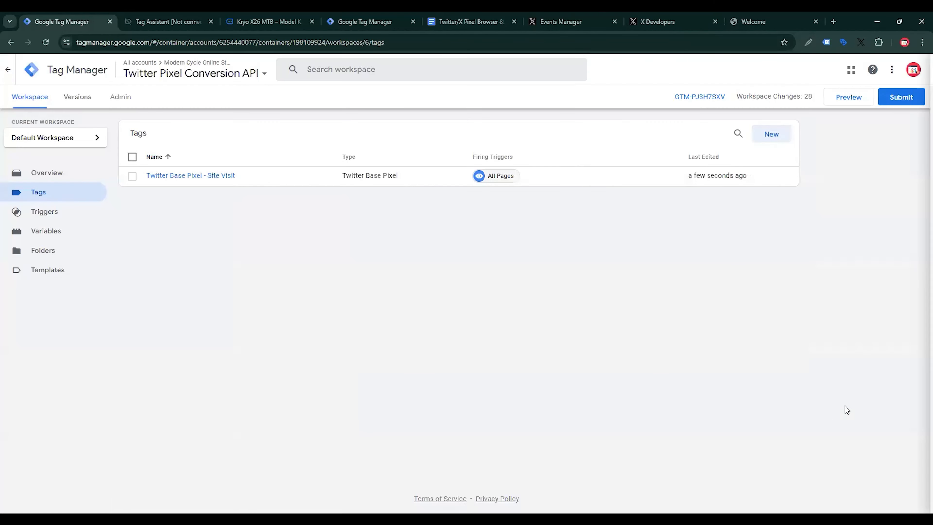
Step: Preview the container with Tag Assistant and switch to the connected mranalyst.shop home page
left_click(845, 96)
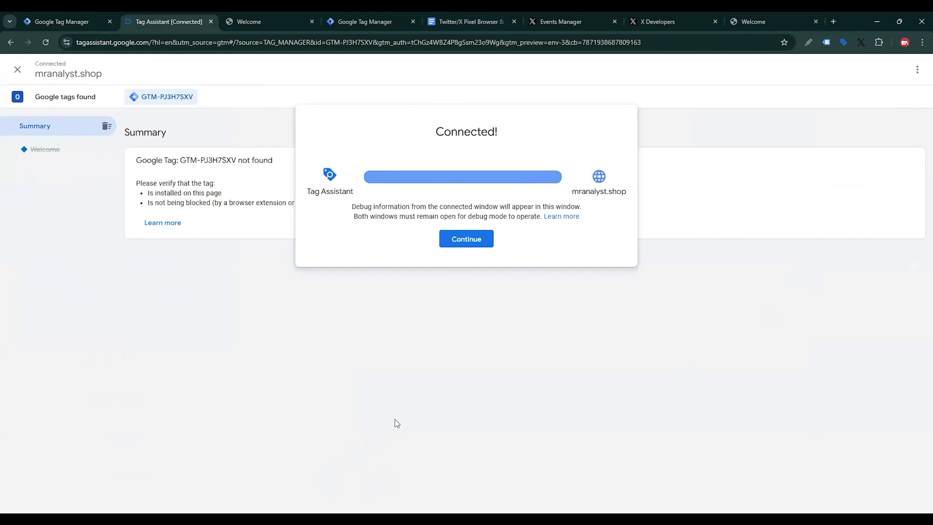
left_click(405, 349)
left_click(263, 20)
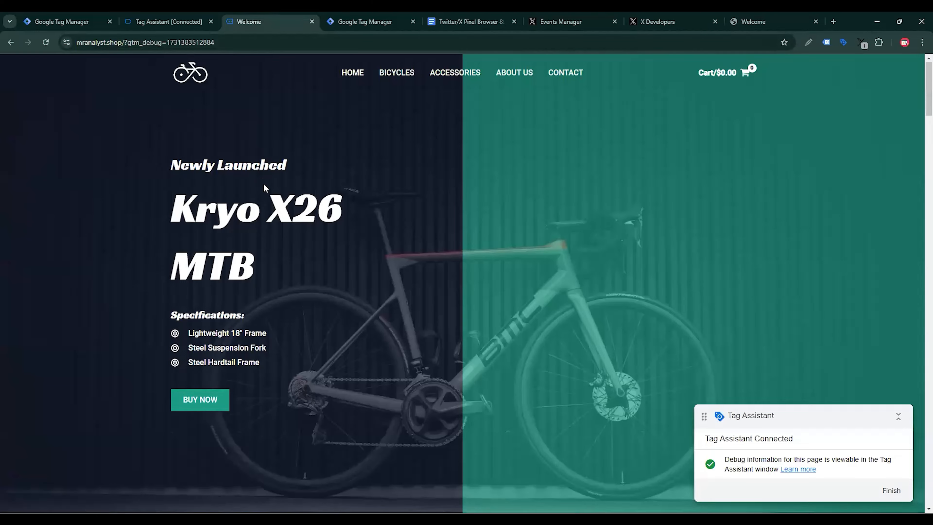
Step: Inspect the home page's Page Load event in X Pixel Helper and check the fired tags in Tag Assistant
scroll(329, 206, "down", 5)
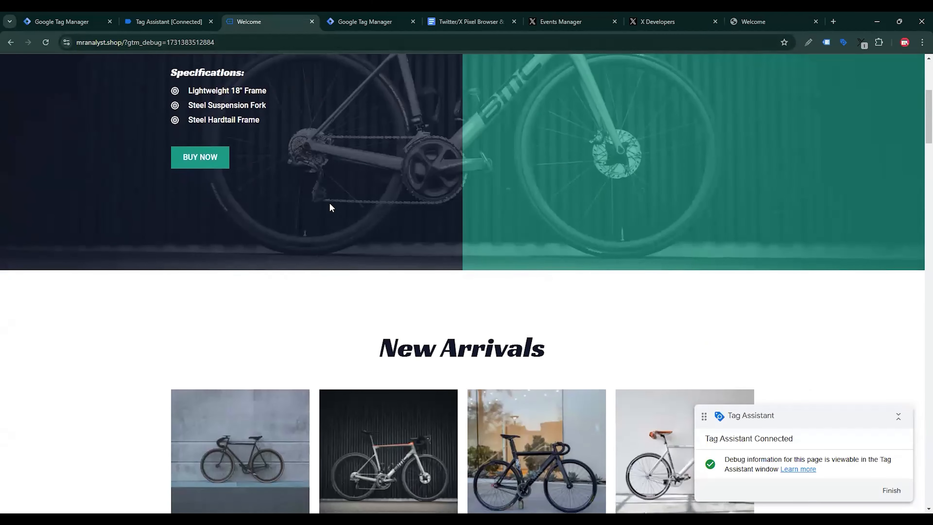
left_click(862, 44)
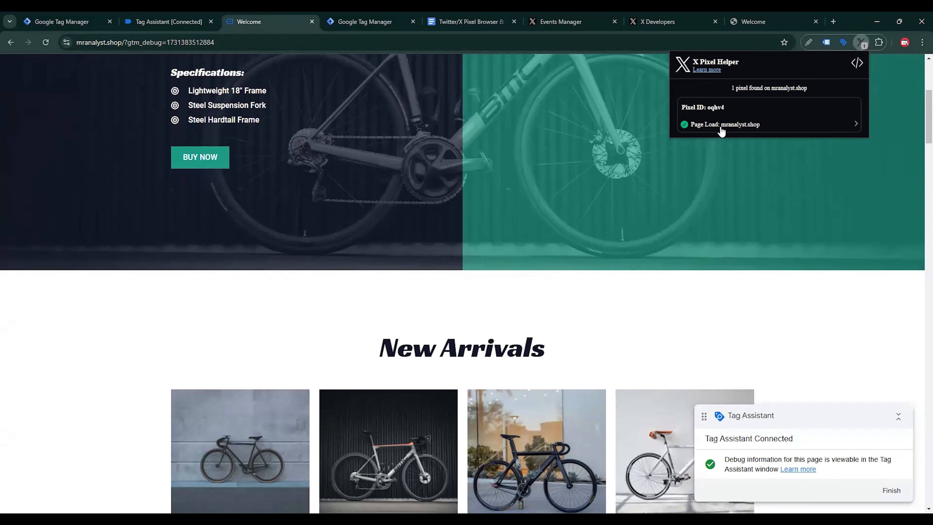
left_click(756, 124)
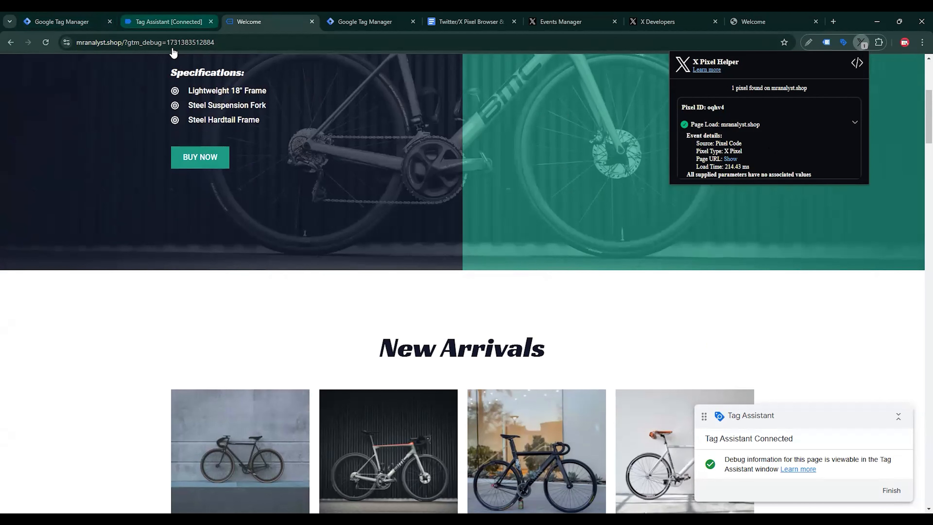
left_click(168, 22)
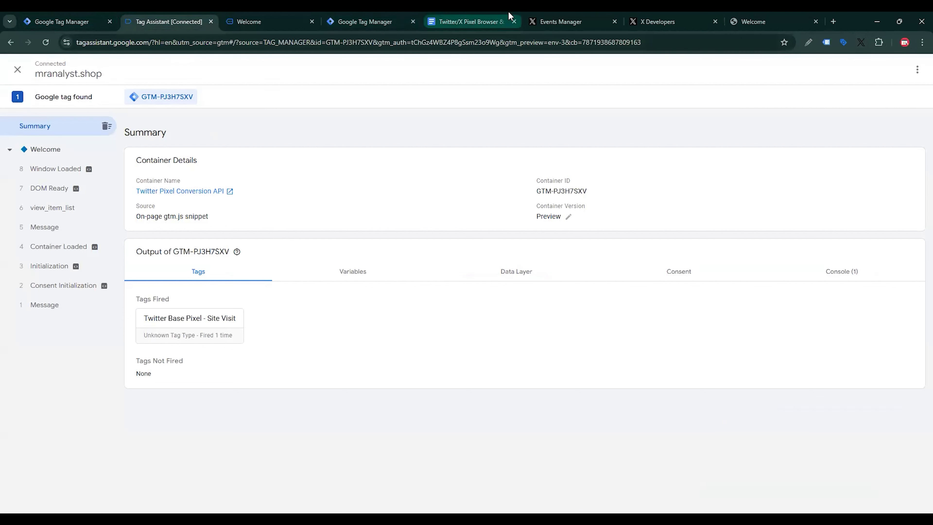
Step: In X Events Manager, add an event named Content View with the Content view type and turn on its website activity audience
left_click(548, 16)
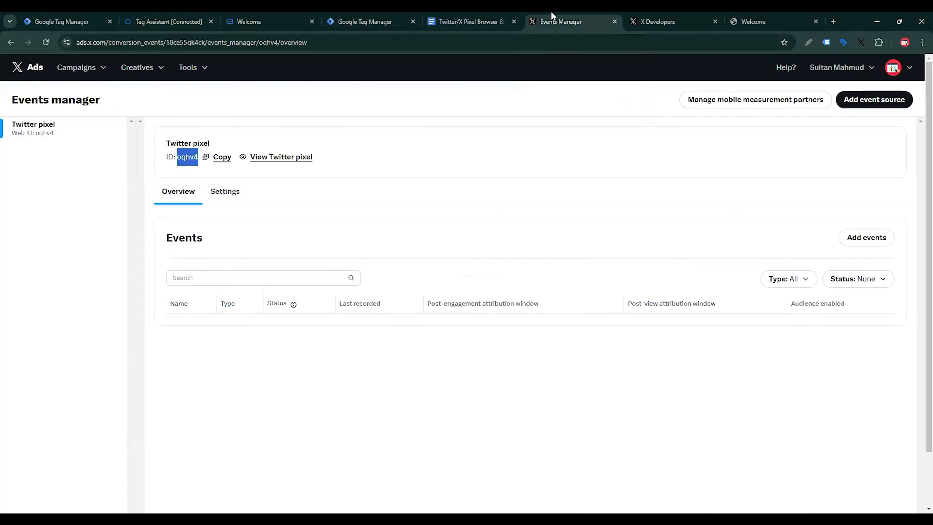
left_click(865, 238)
left_click(331, 199)
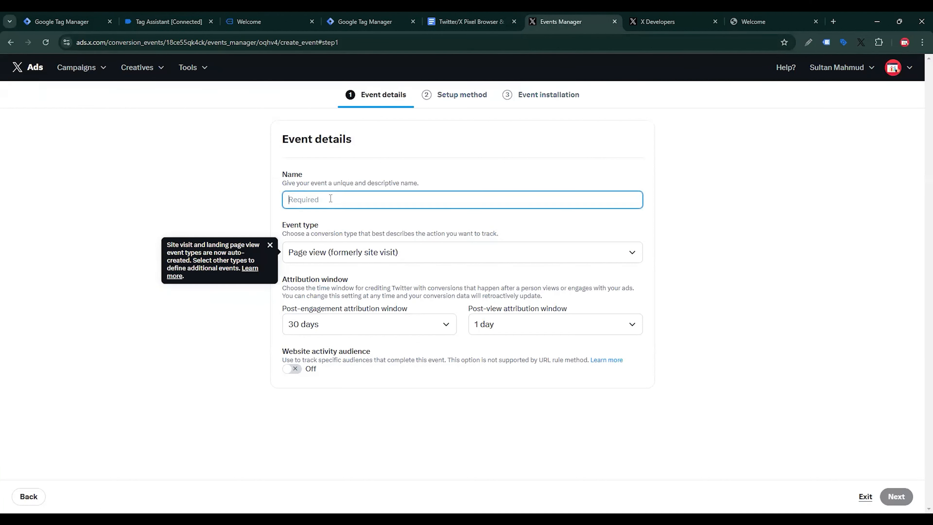
type("Content View")
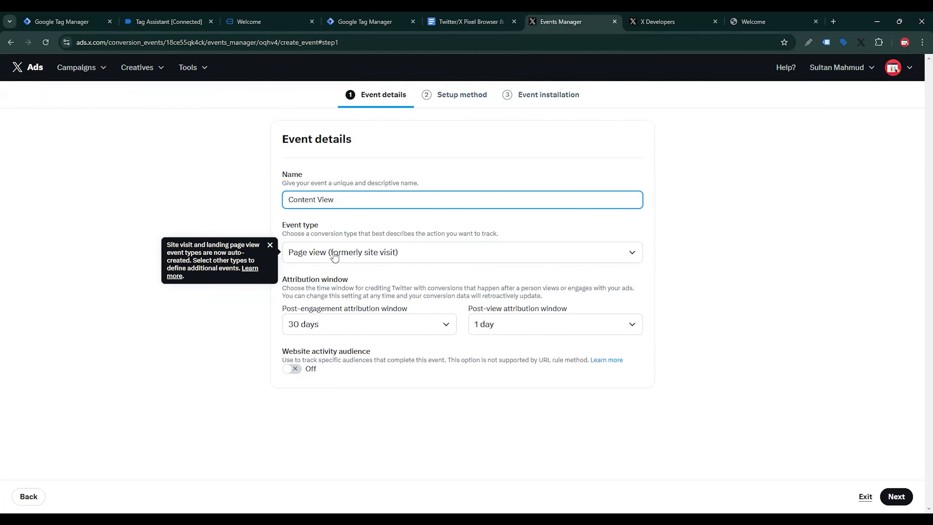
left_click(327, 252)
left_click(323, 318)
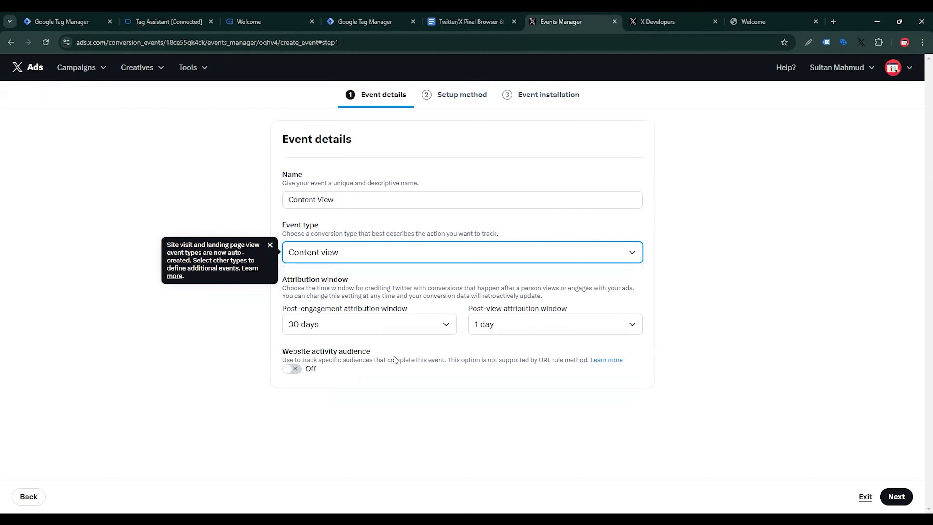
left_click(296, 369)
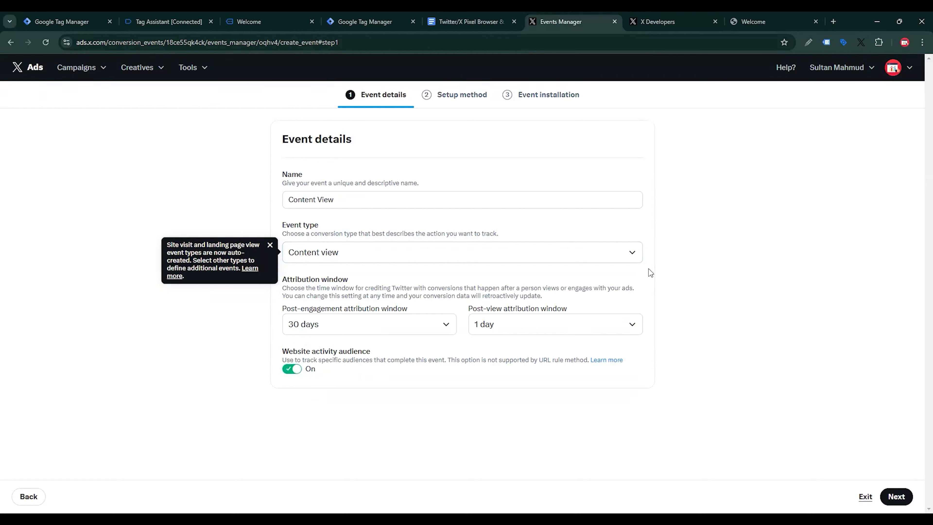
Step: Keep the code-based setup method for the Content View event and save it to the events list
left_click(896, 496)
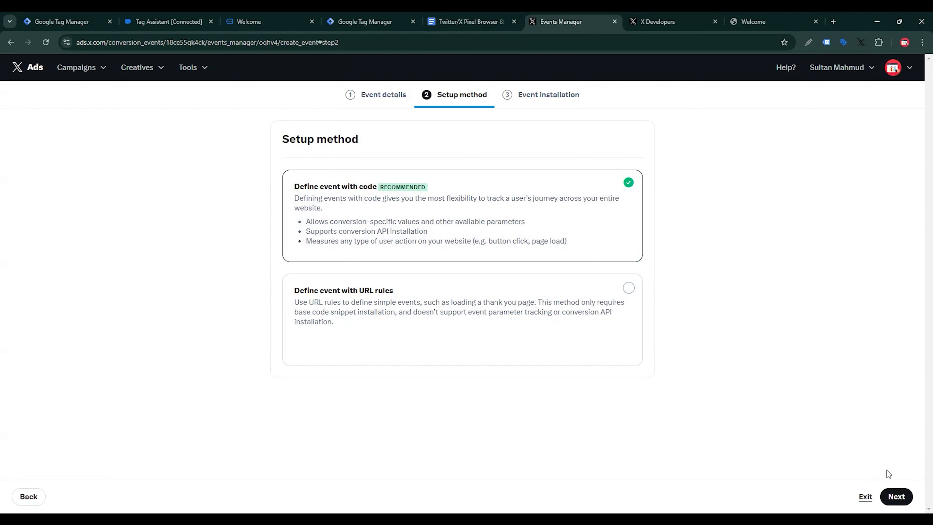
left_click(904, 498)
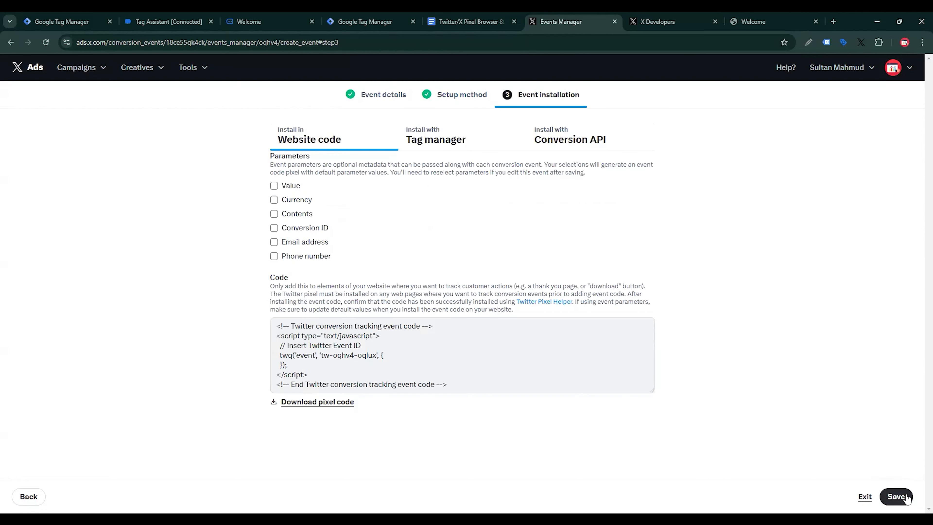
left_click(896, 497)
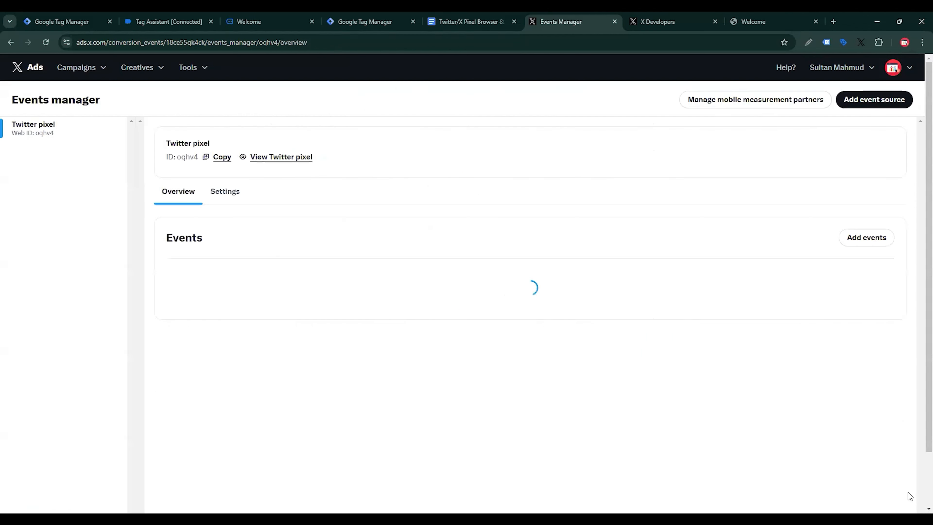
scroll(183, 401, "down", 2)
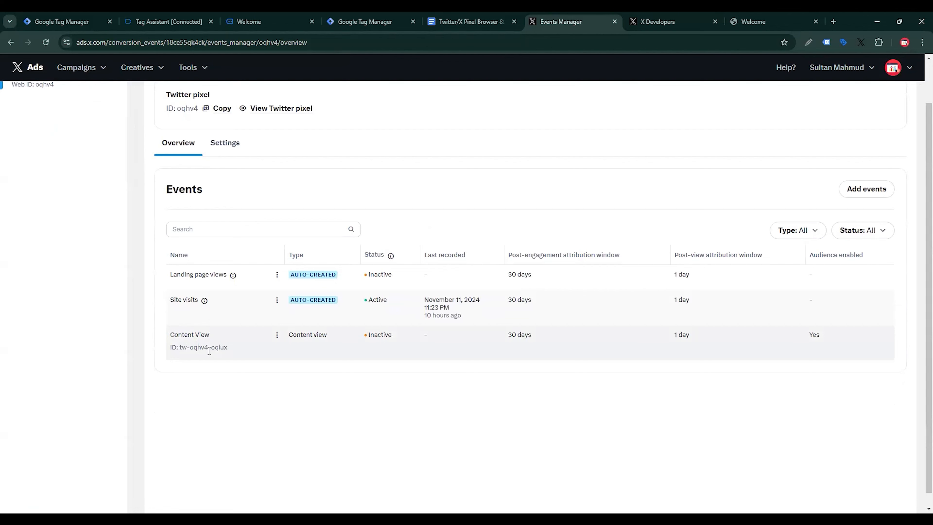
Step: Start a new tag in Google Tag Manager and add the Twitter Event Pixel template from the Community Template Gallery
left_click(45, 16)
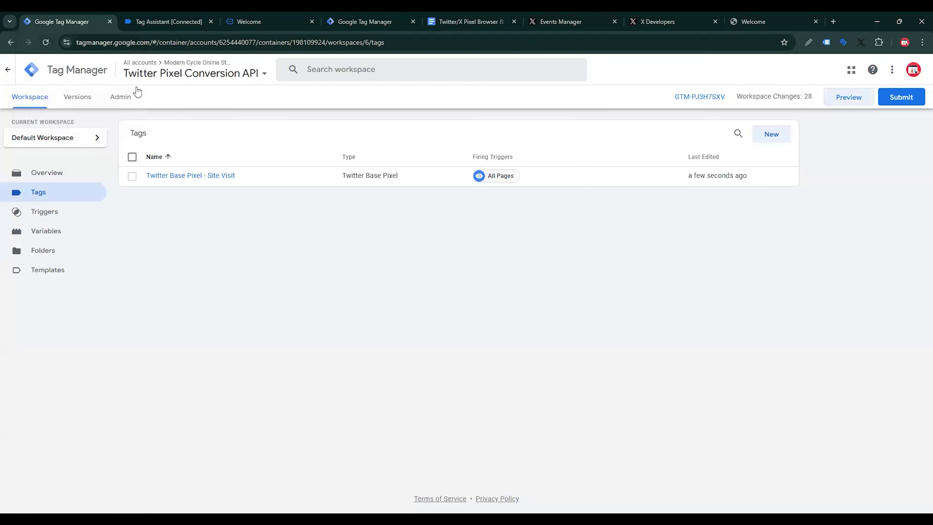
left_click(773, 142)
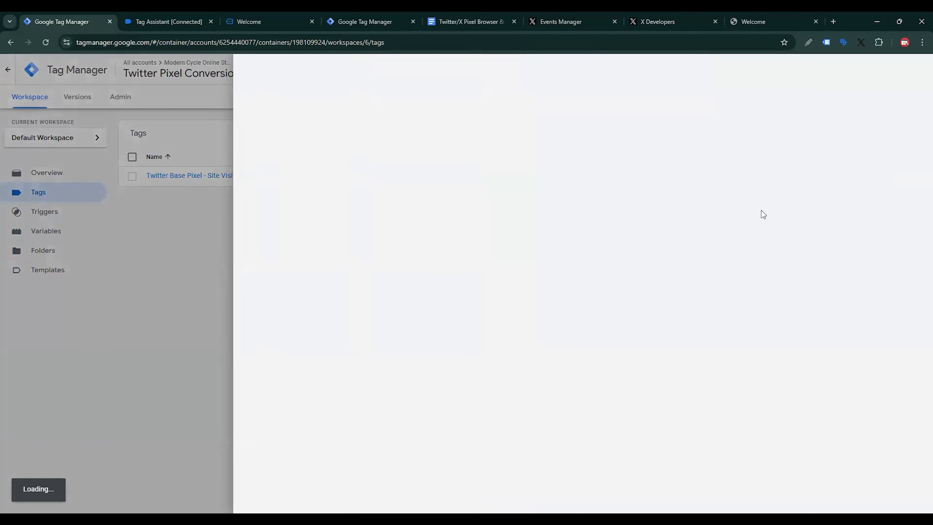
left_click(697, 191)
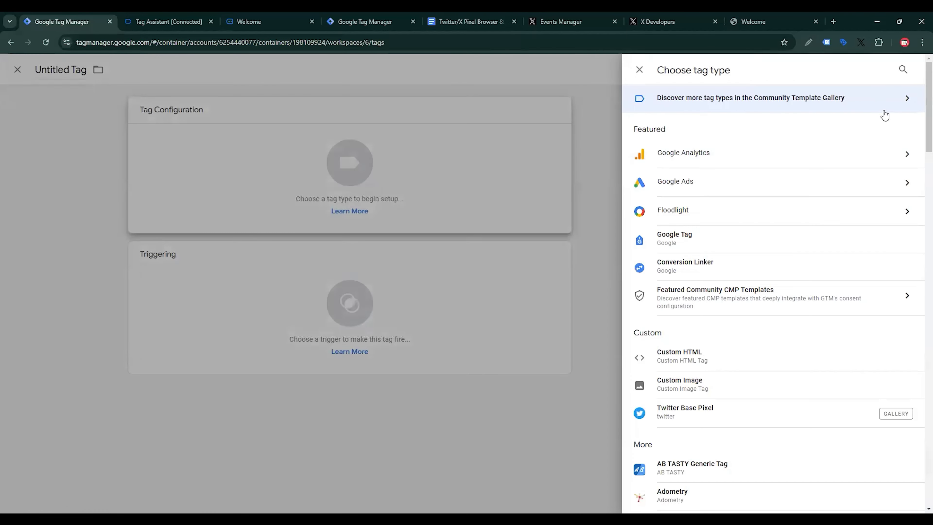
left_click(896, 99)
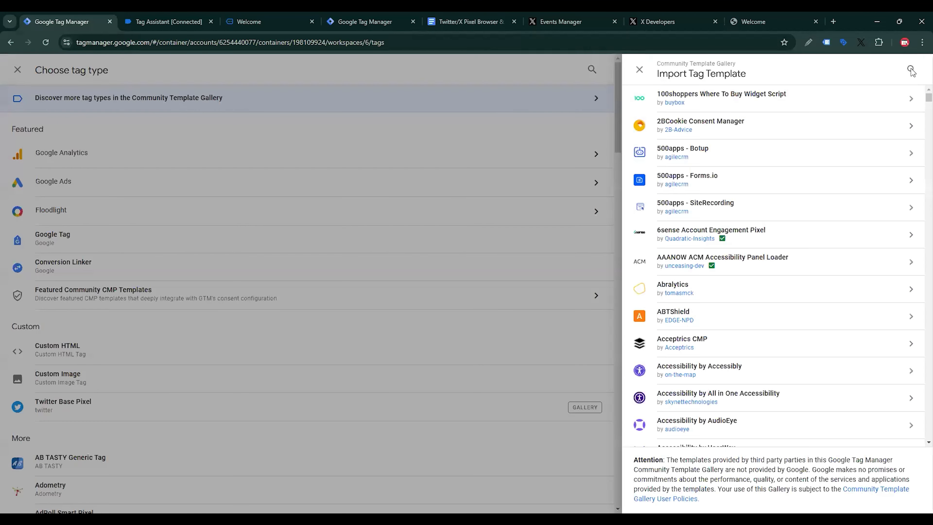
left_click(911, 69)
type("t")
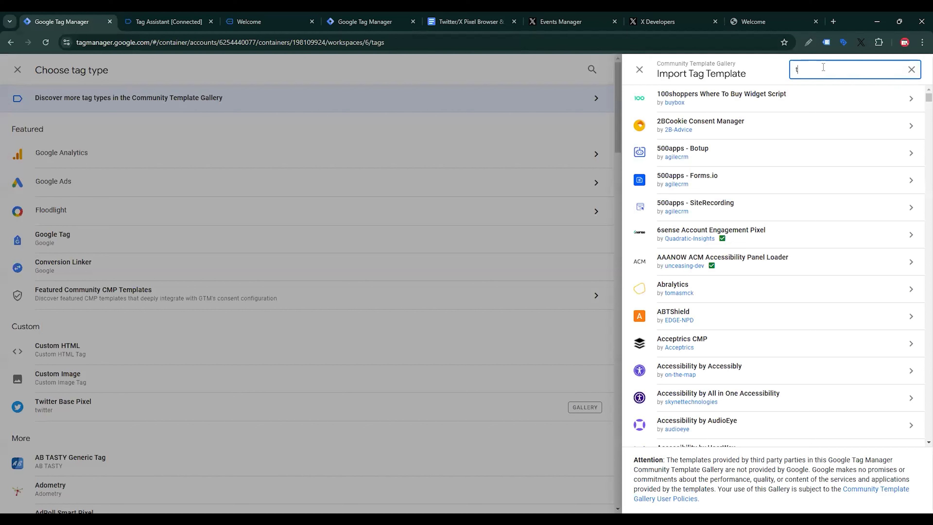
type("witter")
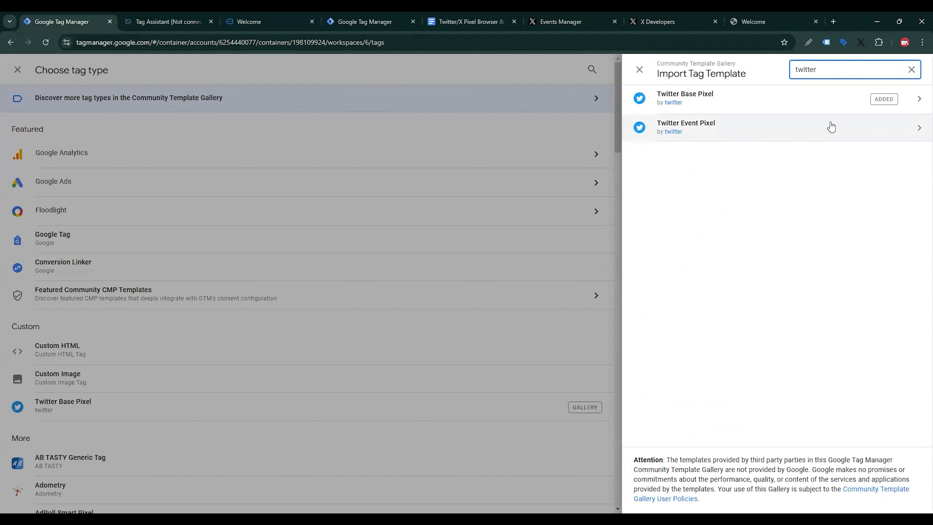
left_click(804, 128)
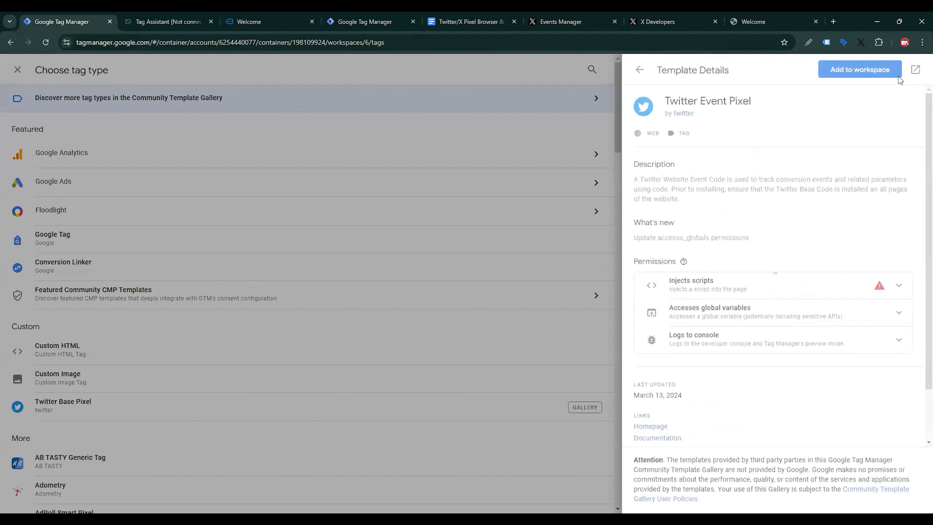
left_click(862, 72)
left_click(592, 280)
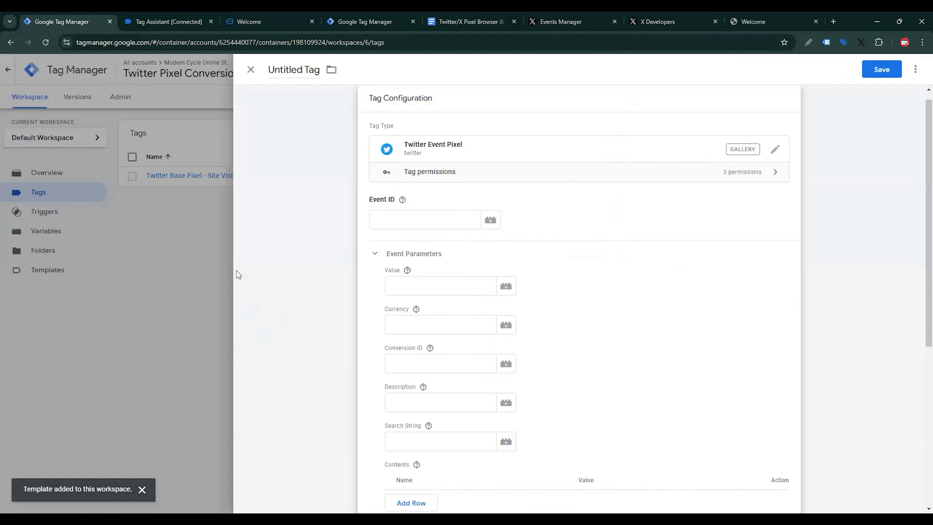
Step: Copy the Content View event's ID from Events Manager into the new tag's Event ID as tw-oqhv4-oqlux
left_click_drag(533, 19, 367, 18)
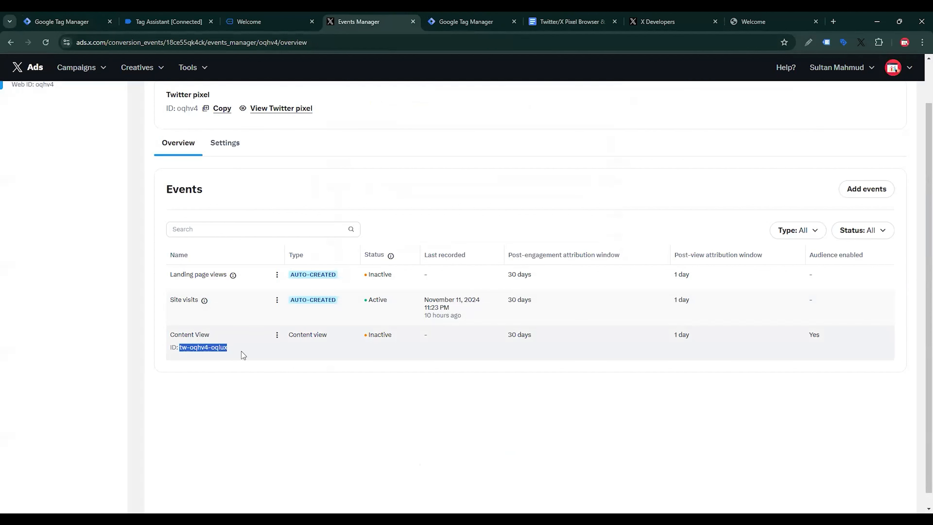
left_click(55, 21)
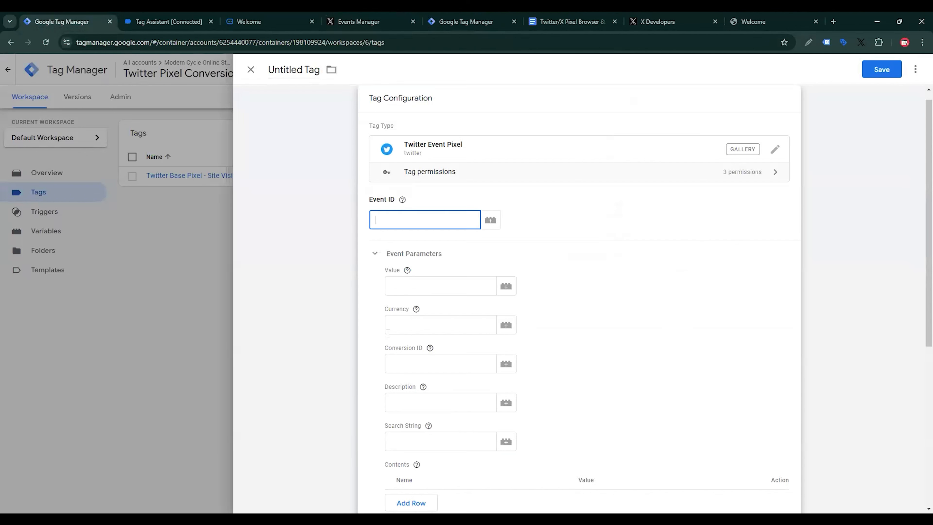
type("tw-oqhv4-oqlux")
Step: Open the Kryo X26 MTB – Model K product page in the shop and expand its view_item API call in Tag Assistant
left_click(249, 22)
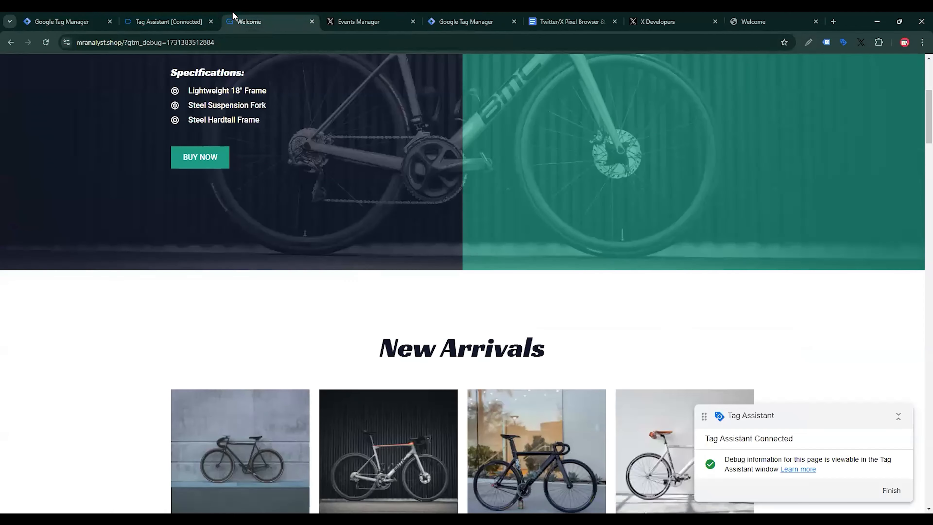
scroll(222, 340, "down", 5)
left_click(220, 279)
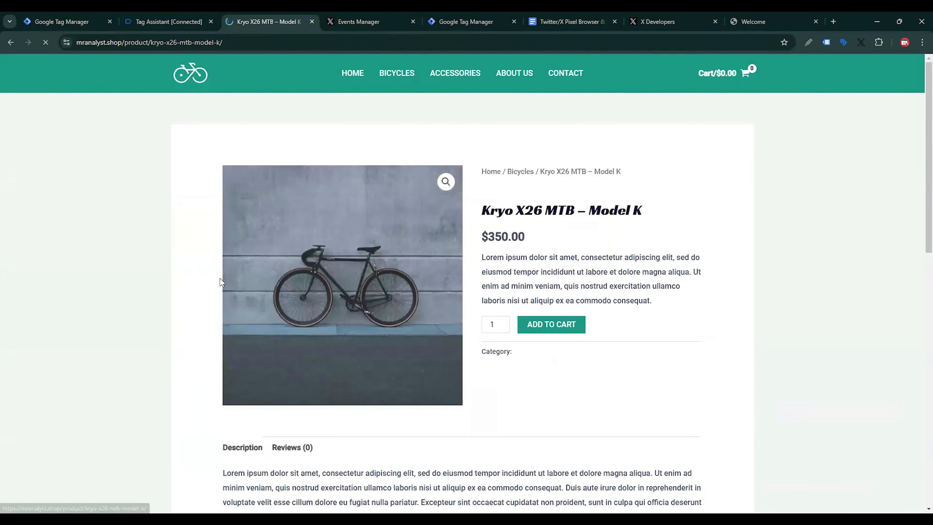
left_click(169, 21)
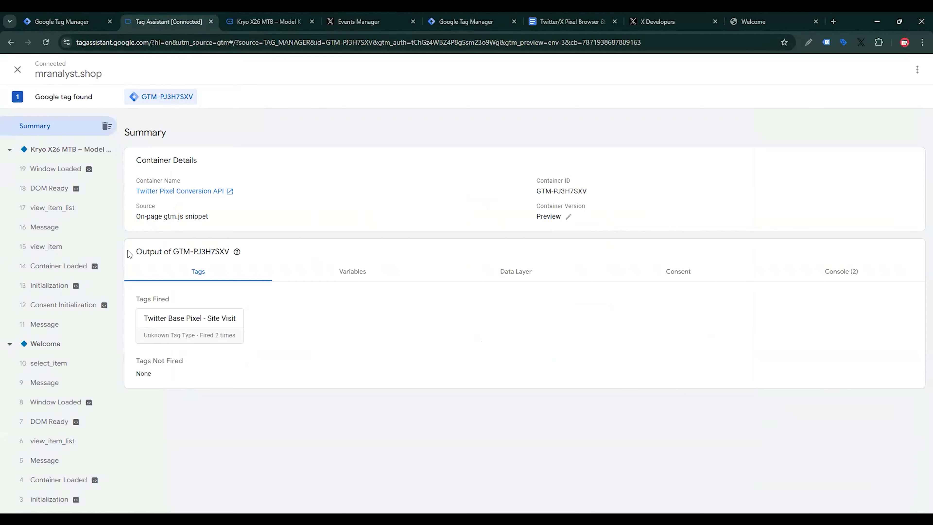
left_click(66, 250)
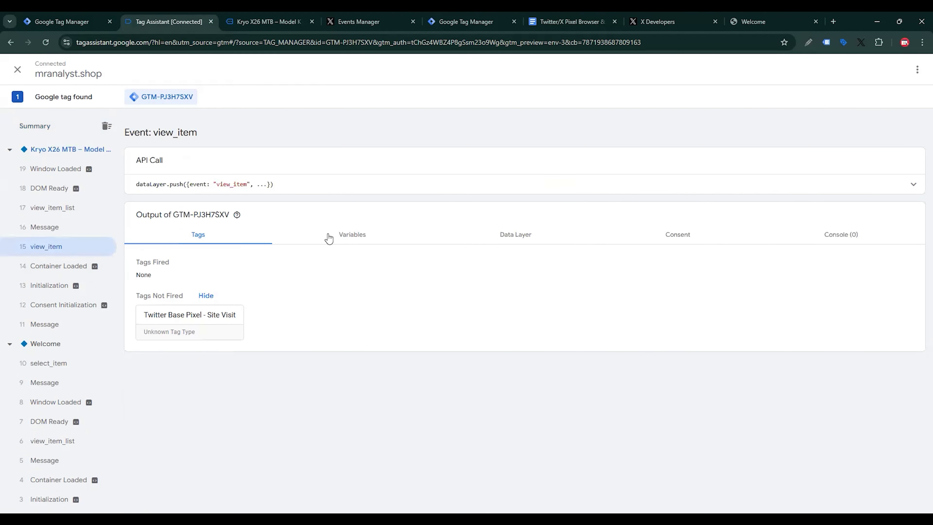
left_click(268, 185)
Step: For the Twitter Event Pixel tag's Value parameter, start a new variable of type Data Layer Variable
left_click(73, 18)
left_click(375, 267)
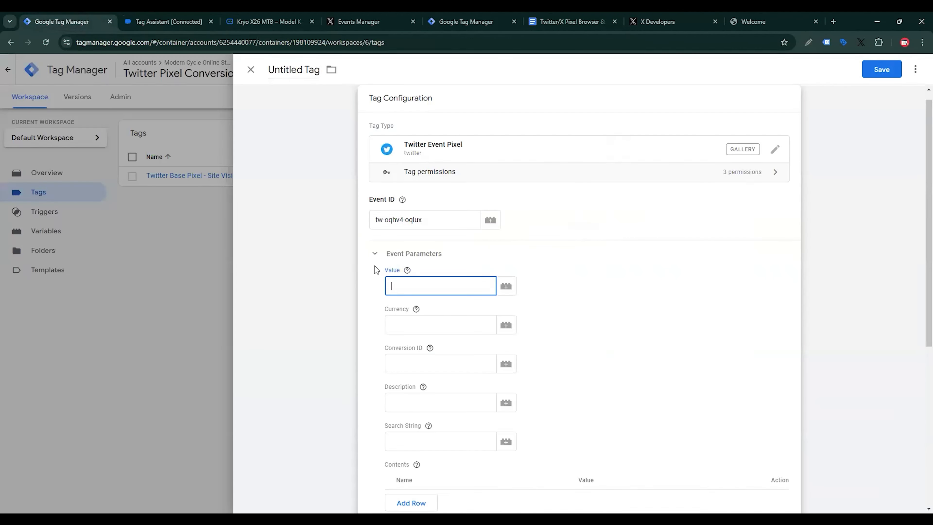
key("Tab")
key("Return")
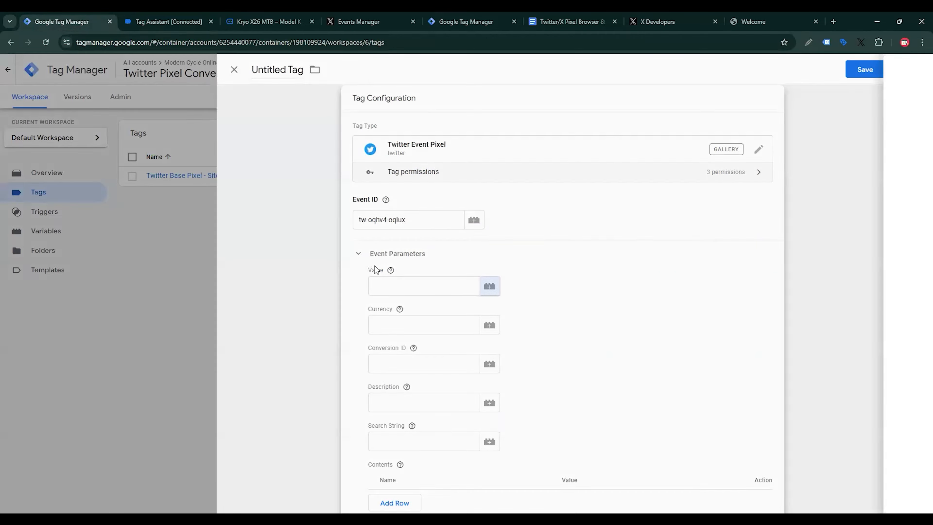
left_click(920, 70)
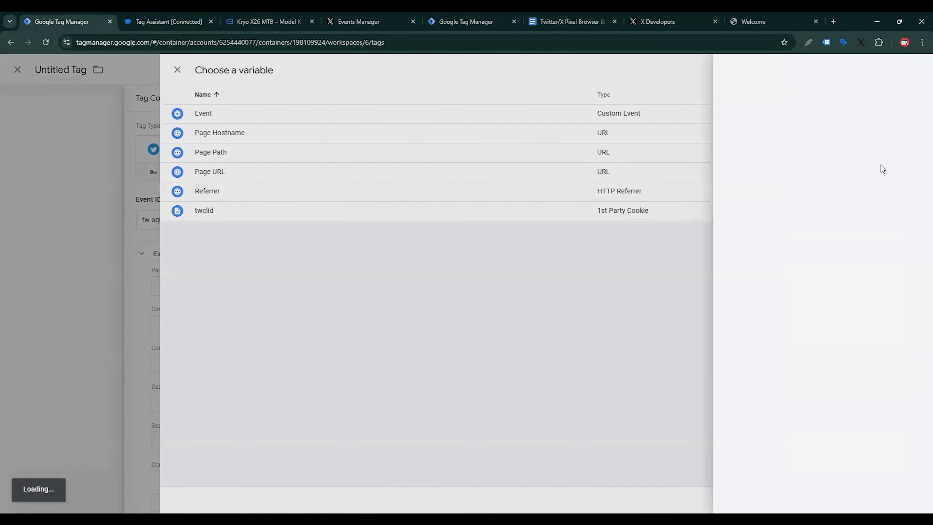
left_click(737, 210)
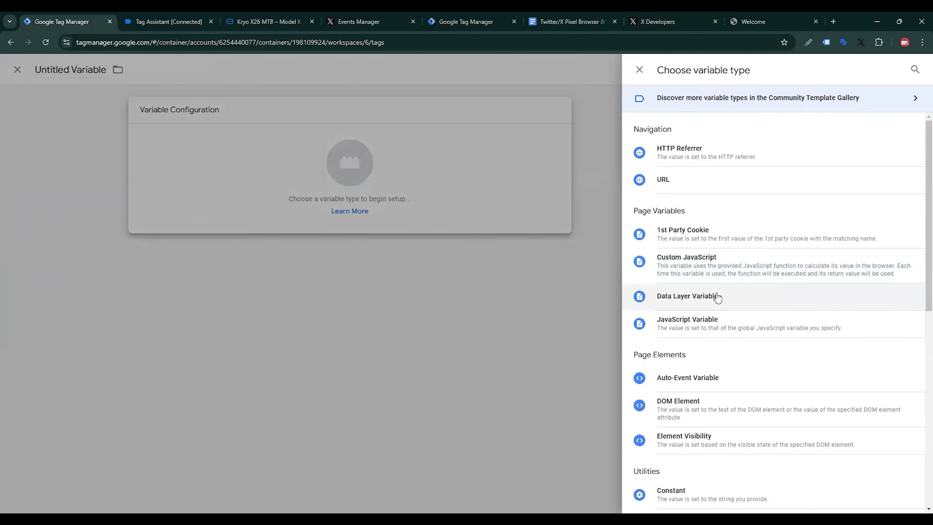
left_click(713, 297)
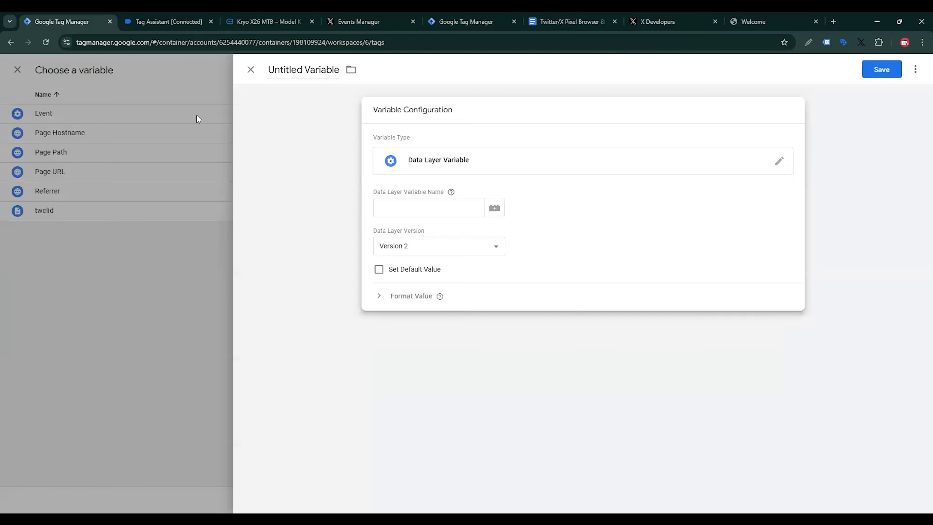
Step: Copy the ecommerce key from Tag Assistant's view_item API call into the new variable's Data Layer Variable Name, followed by a dot
left_click(196, 28)
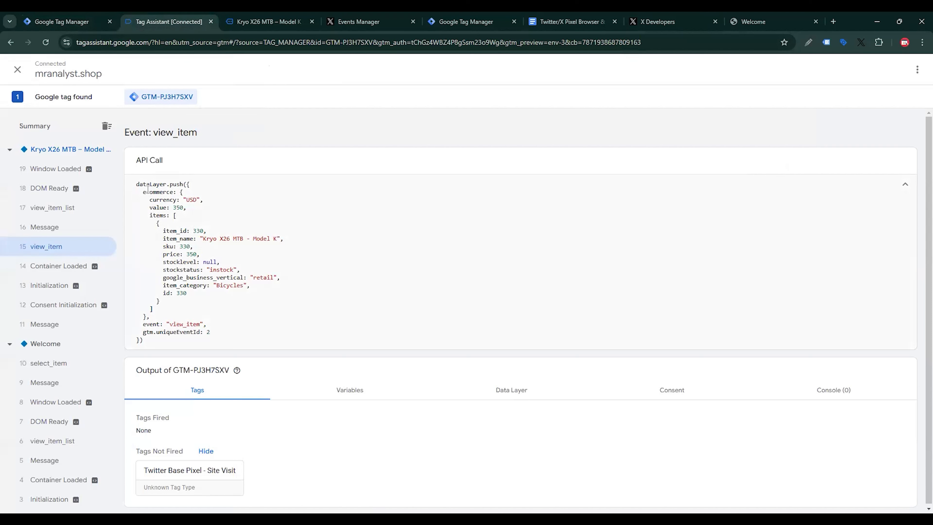
left_click_drag(143, 193, 173, 191)
right_click(169, 192)
left_click(201, 203)
left_click(92, 22)
left_click(390, 209)
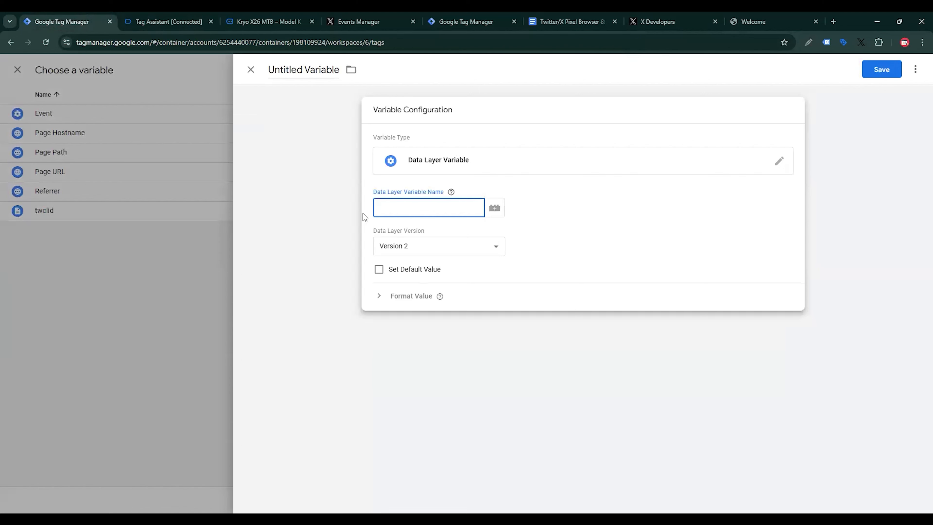
key("ctrl+v")
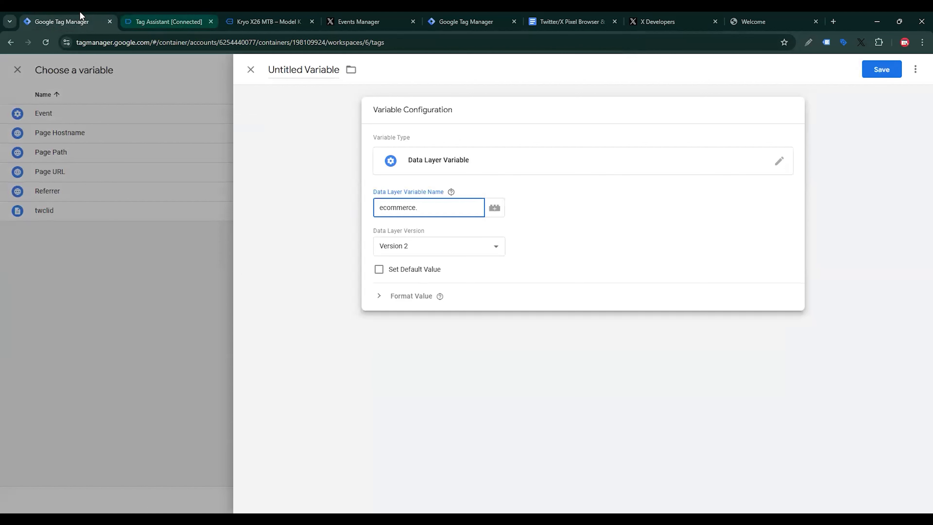
Step: Add the items key from the view_item API call to the Data Layer Variable Name, making it "ecommerce.items."
left_click(206, 25)
left_click_drag(149, 201, 184, 217)
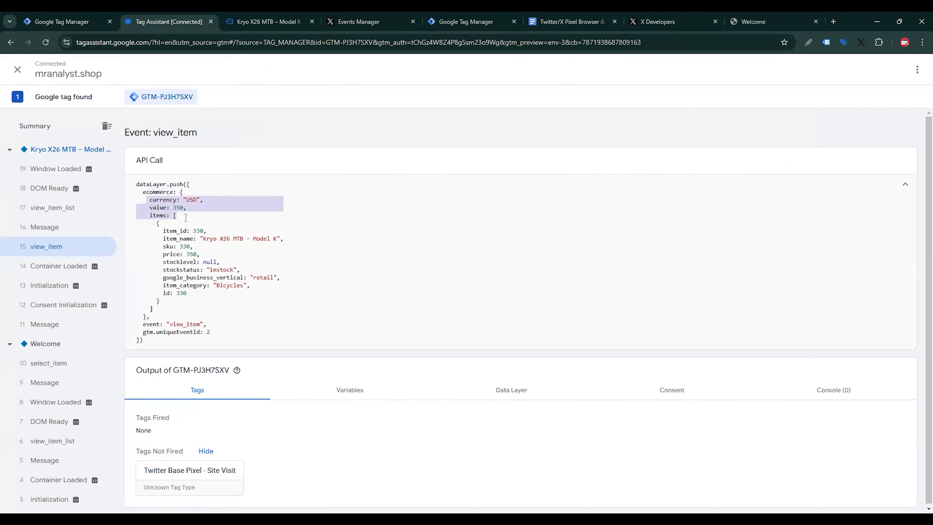
left_click(186, 217)
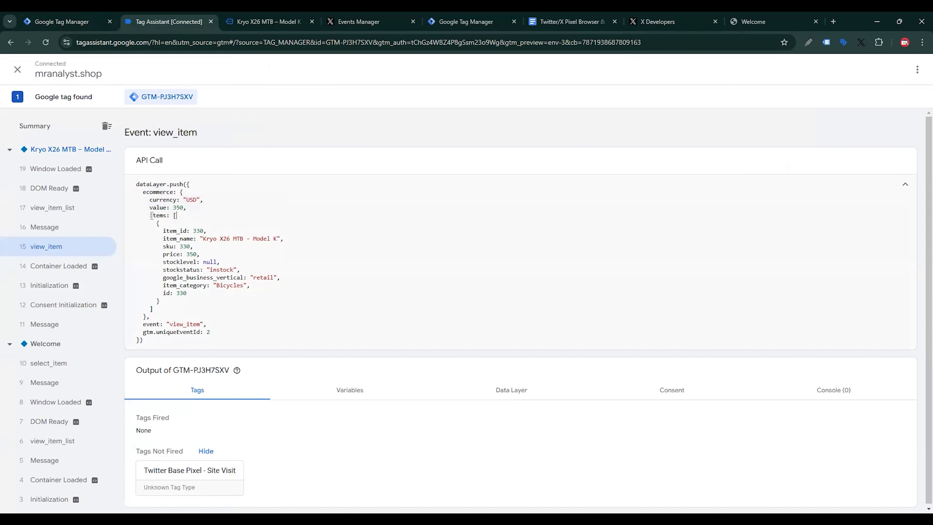
left_click_drag(158, 215, 163, 214)
left_click(73, 20)
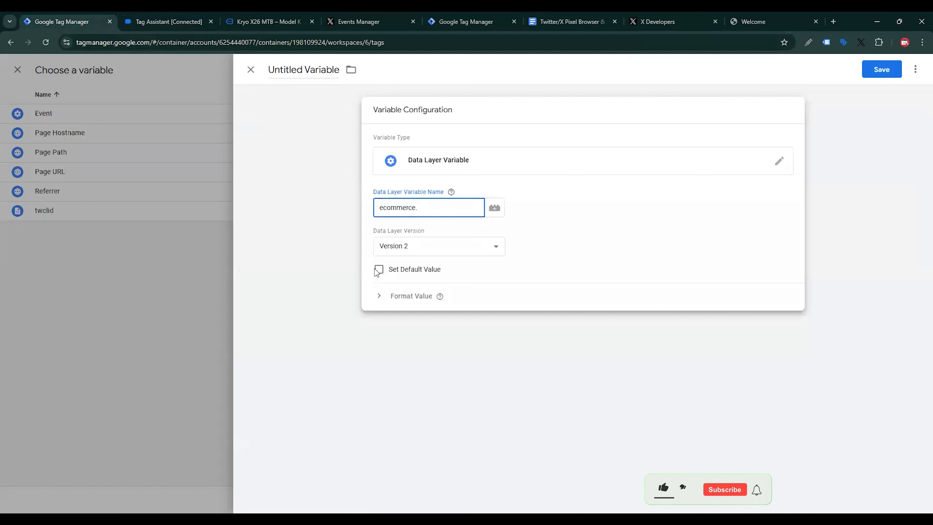
key("ctrl+v")
type(".")
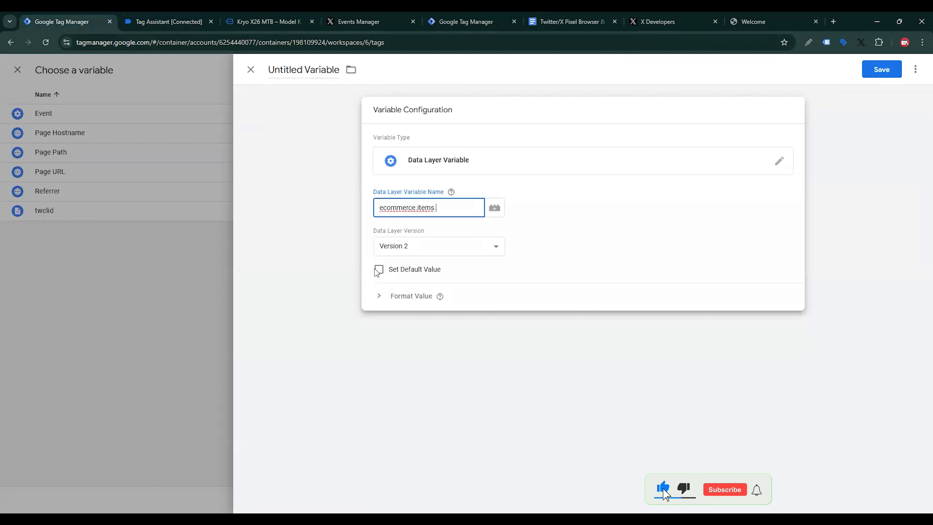
Step: Complete the Data Layer Variable Name as ecommerce.items.0.price, using the price key from Tag Assistant's view_item API call
left_click(220, 16)
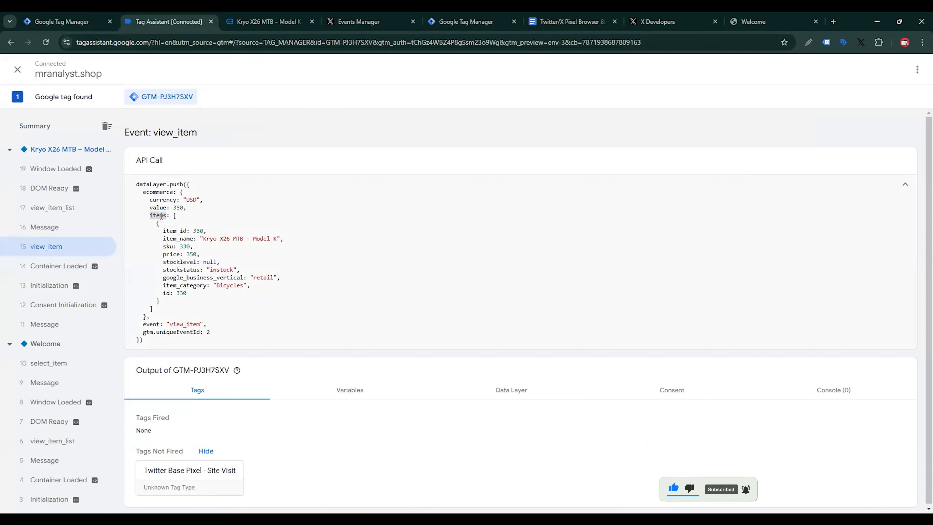
left_click_drag(172, 215, 187, 244)
left_click(187, 244)
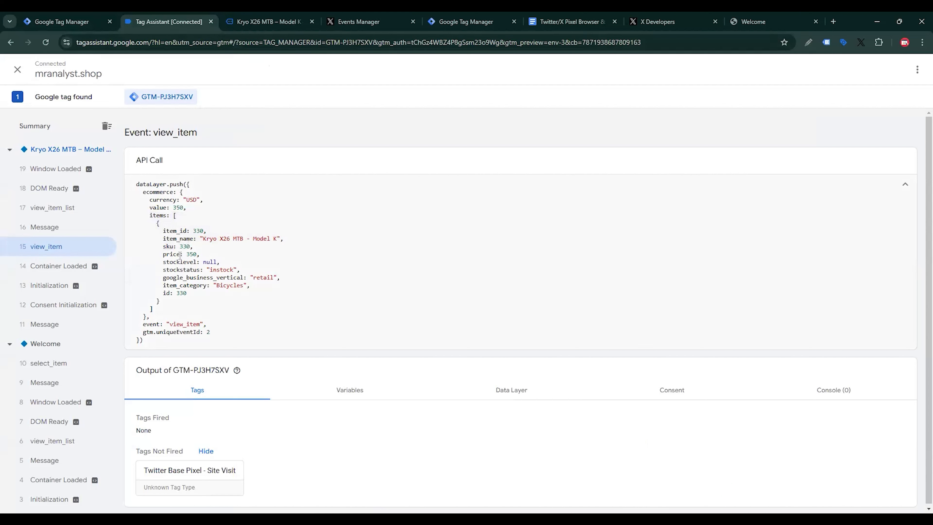
double_click(170, 253)
left_click(88, 23)
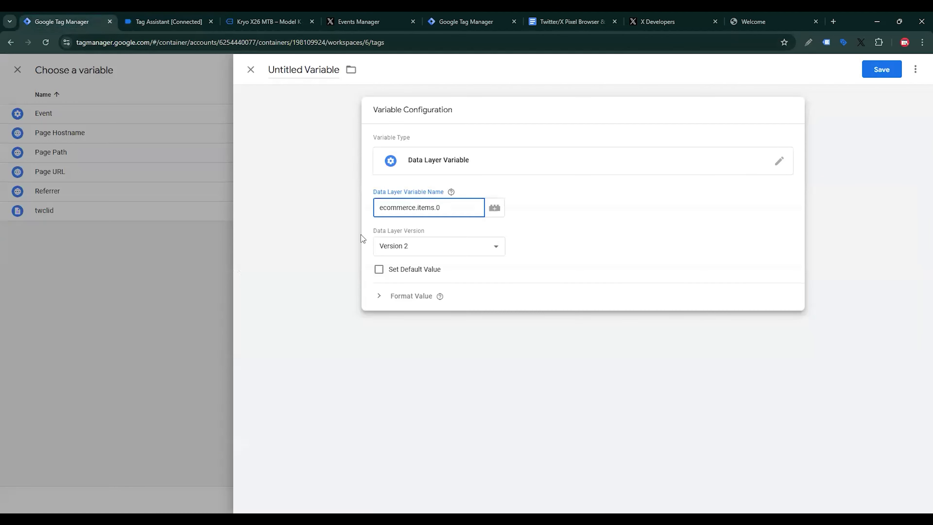
key("ctrl+v")
key("Left")
key("Left")
key("Left")
key("Left")
key("Left")
type(".")
Step: Name the variable "dlv - price" and save it as the tag's Value parameter
left_click(300, 70)
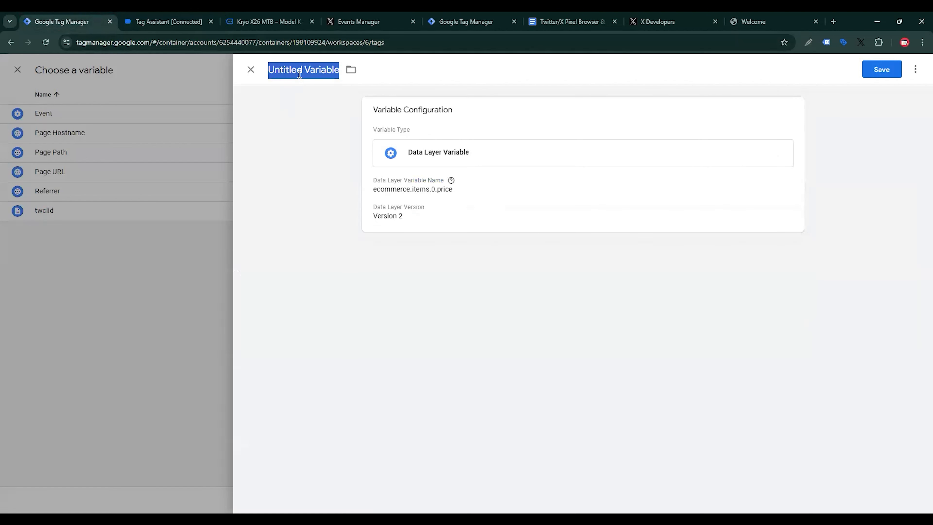
key("ctrl+v")
key("Home")
type("dlv -")
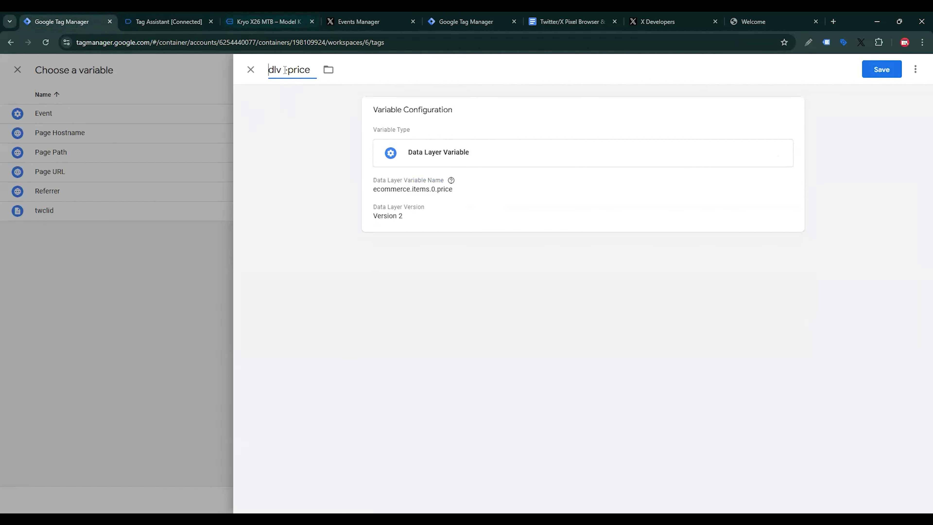
left_click(882, 69)
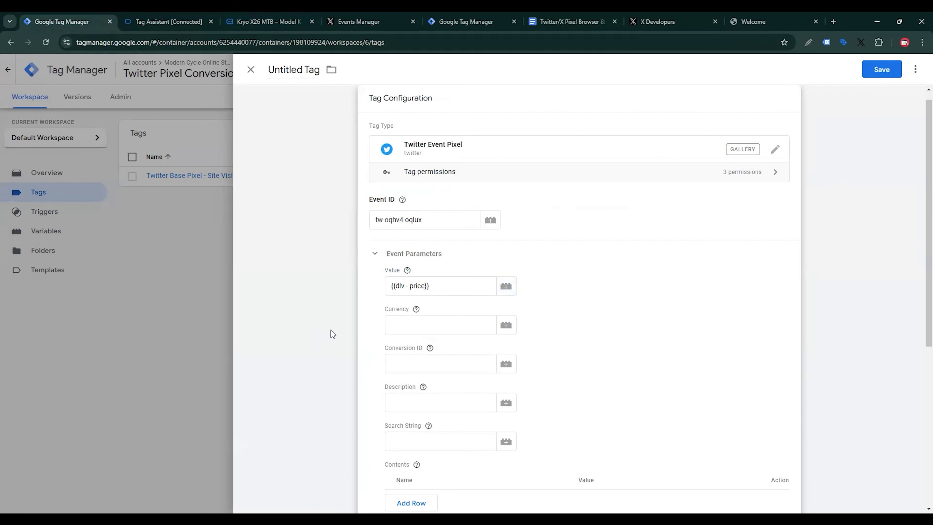
Step: For the tag's Currency parameter, start a new variable of type Data Layer Variable
left_click(506, 325)
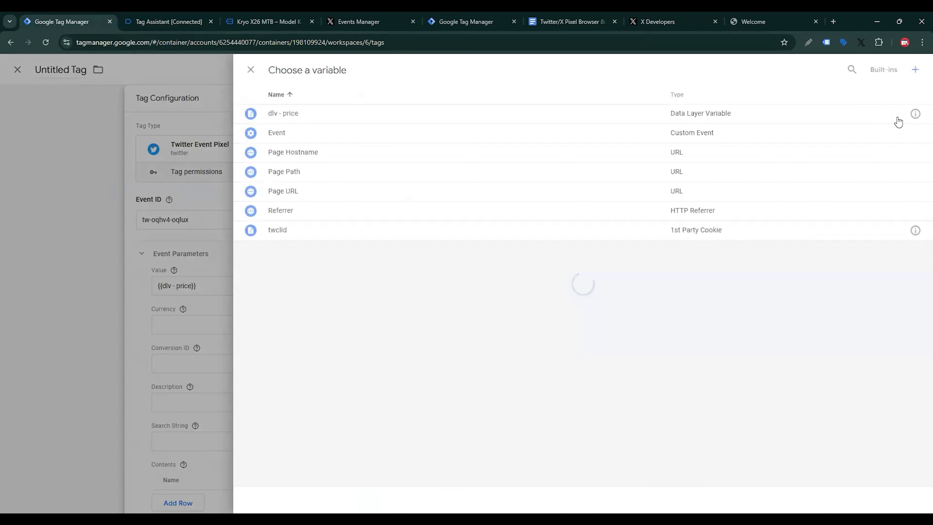
left_click(913, 75)
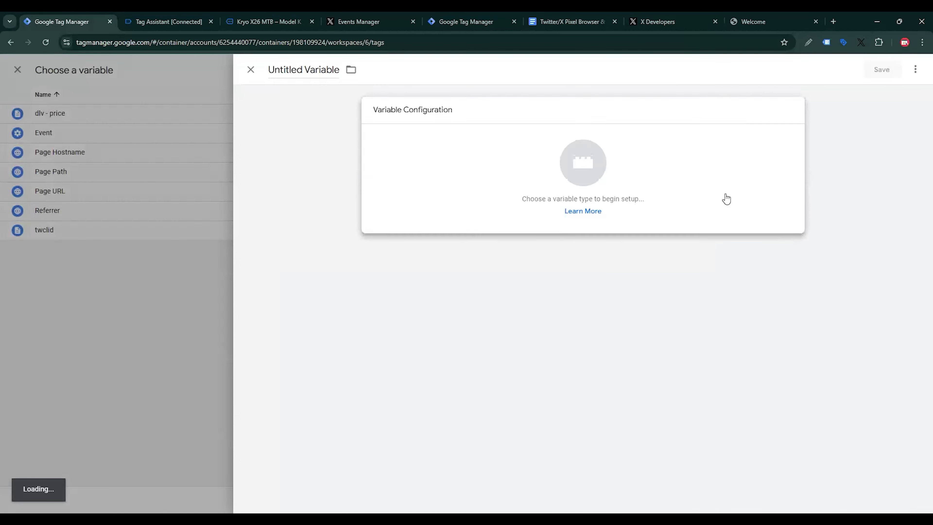
left_click(725, 198)
left_click(708, 296)
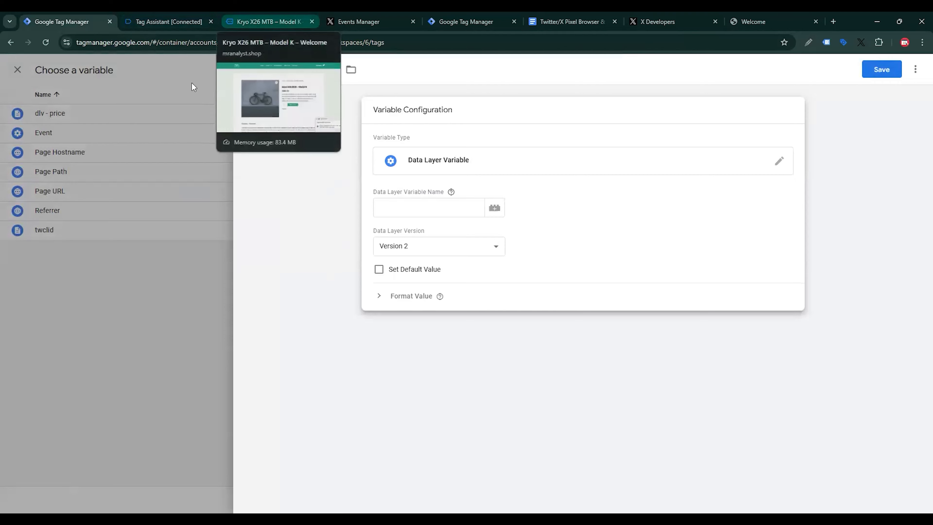
Step: Set the Data Layer Variable Name to ecommerce.currency, copying both keys from Tag Assistant's view_item API call
left_click(177, 21)
double_click(152, 193)
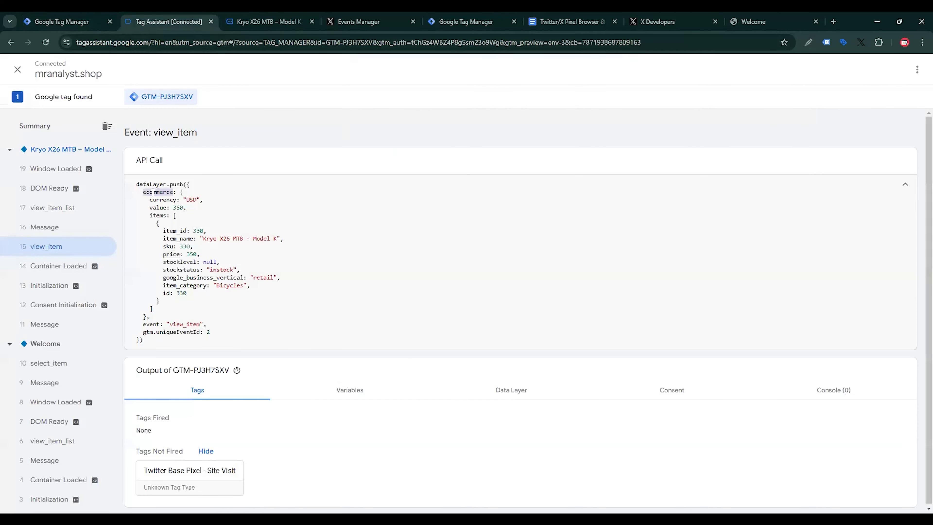
left_click(62, 22)
left_click(374, 201)
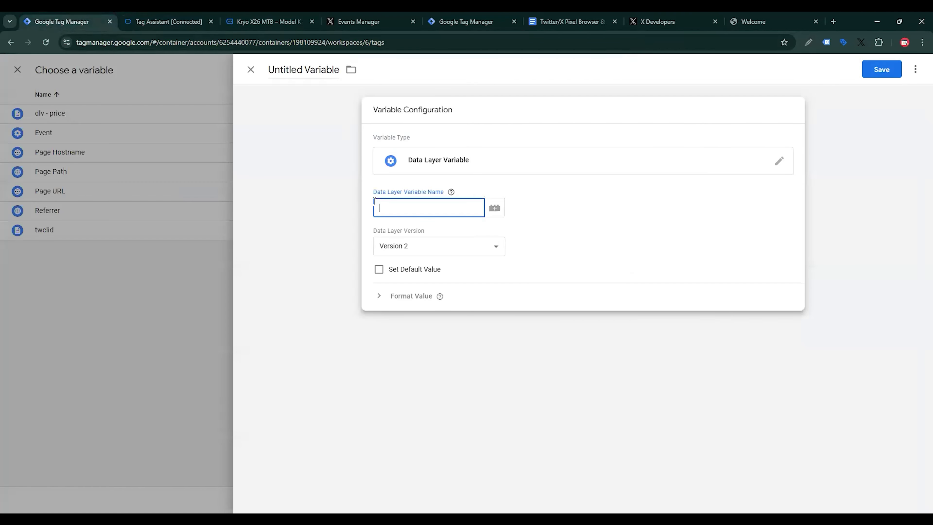
key("ctrl+v")
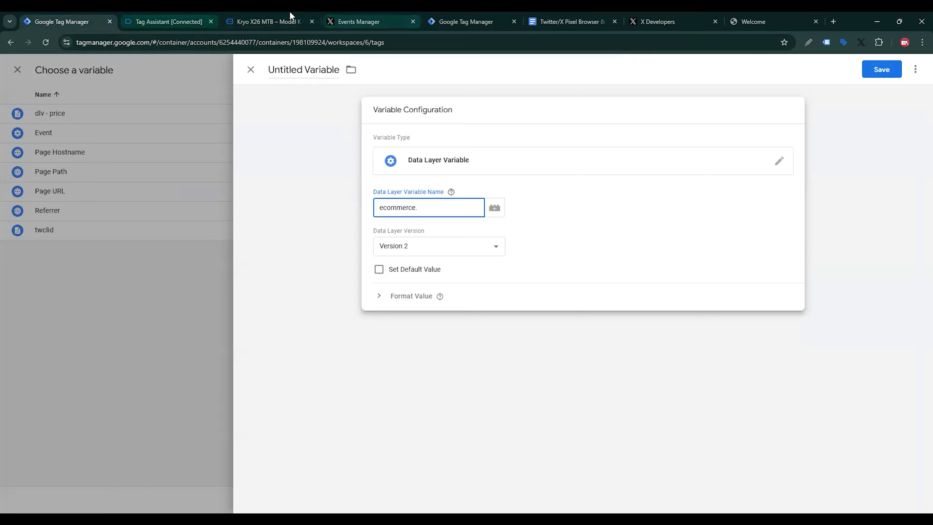
left_click(169, 22)
double_click(162, 199)
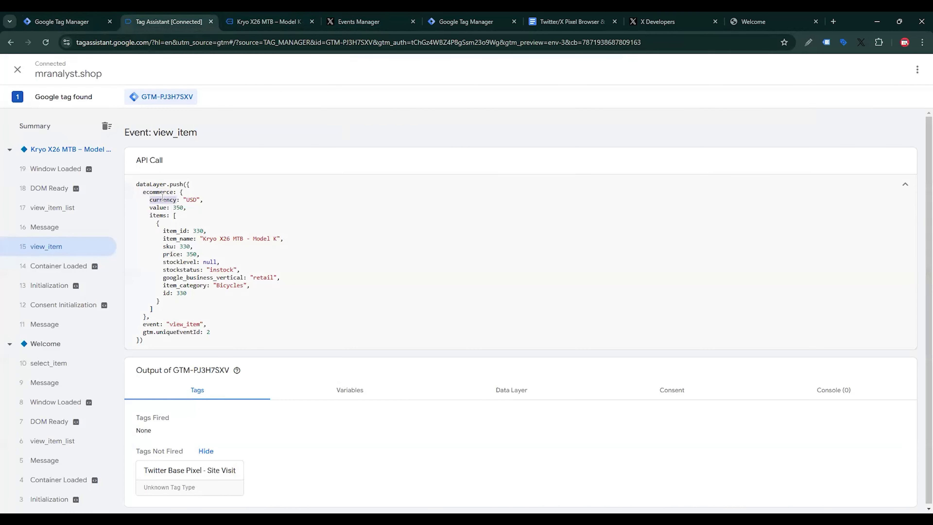
left_click(62, 22)
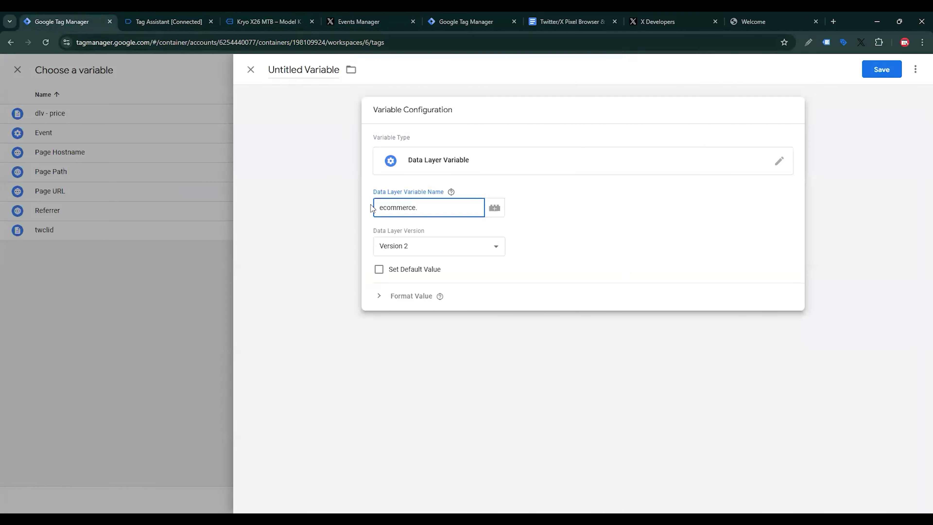
key("ctrl+v")
Step: Name the variable "dlv - currency" and save it as the tag's Currency parameter
key("shift+Tab")
type("dlv - currency")
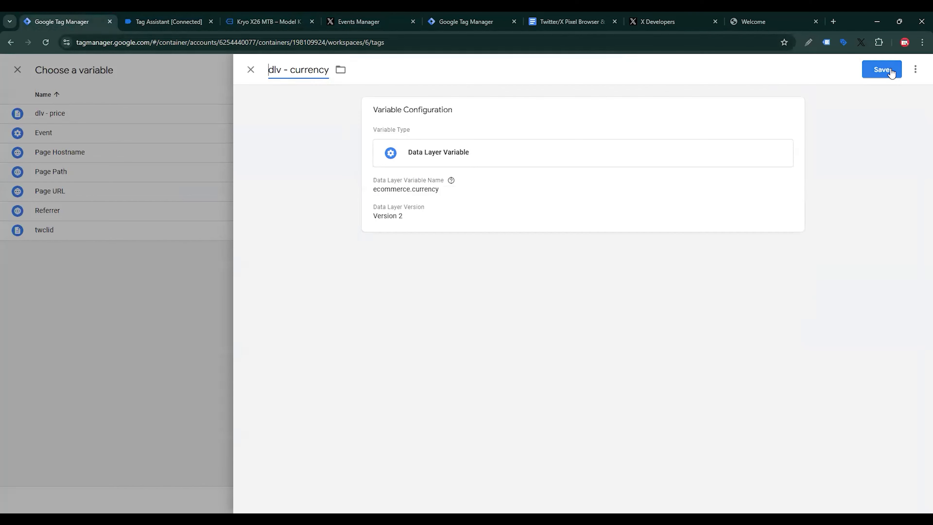
left_click(885, 69)
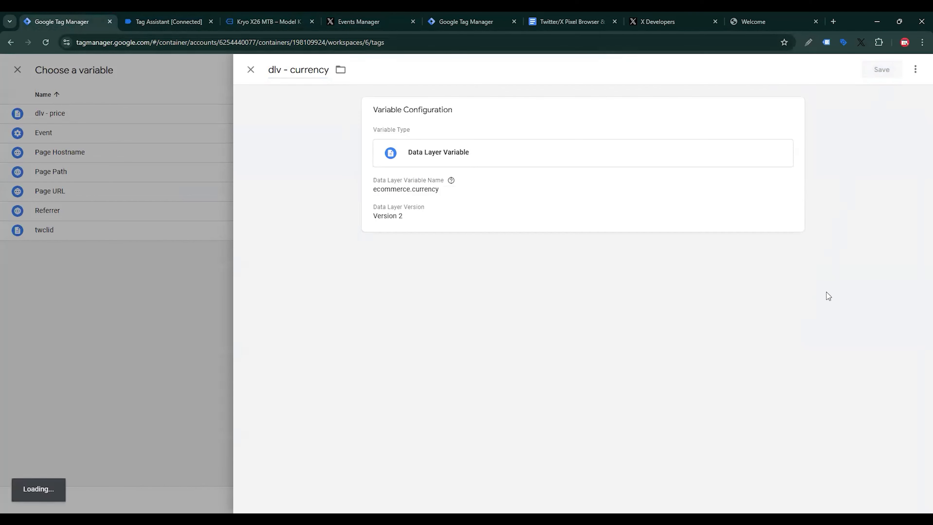
Step: Add a Contents row to the tag with the name Content Type and the value product
scroll(560, 311, "down", 5)
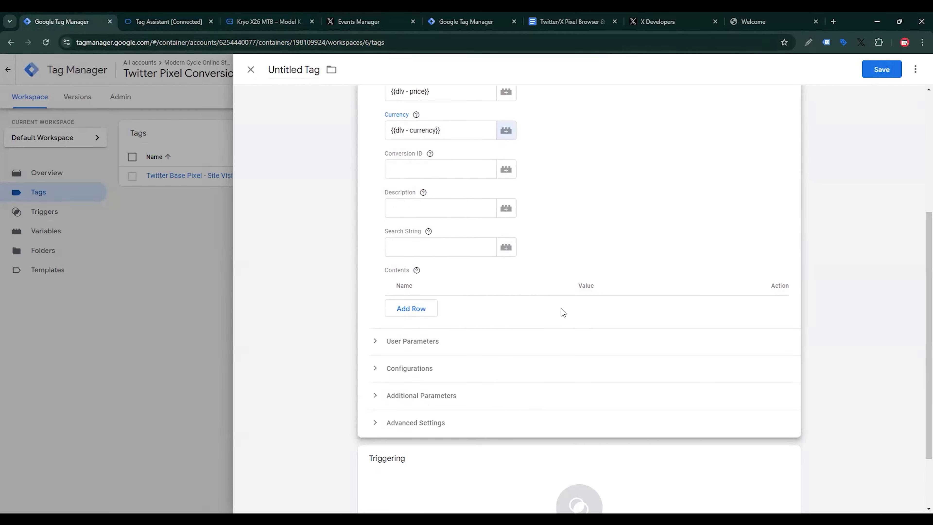
left_click(410, 309)
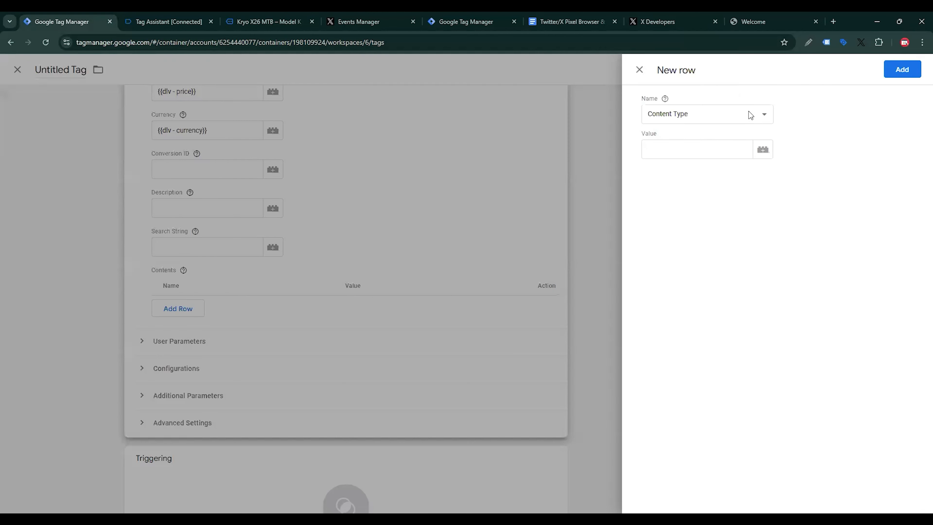
key("Tab")
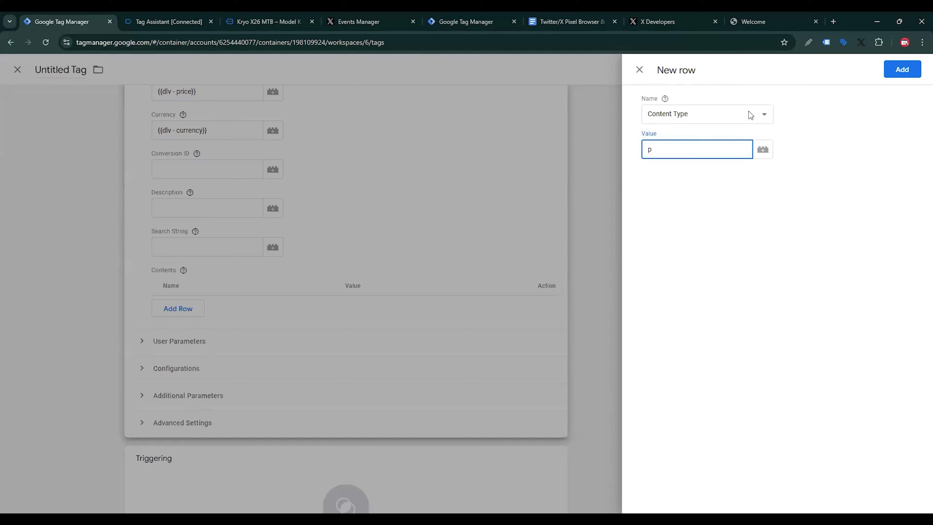
type("product")
left_click(892, 74)
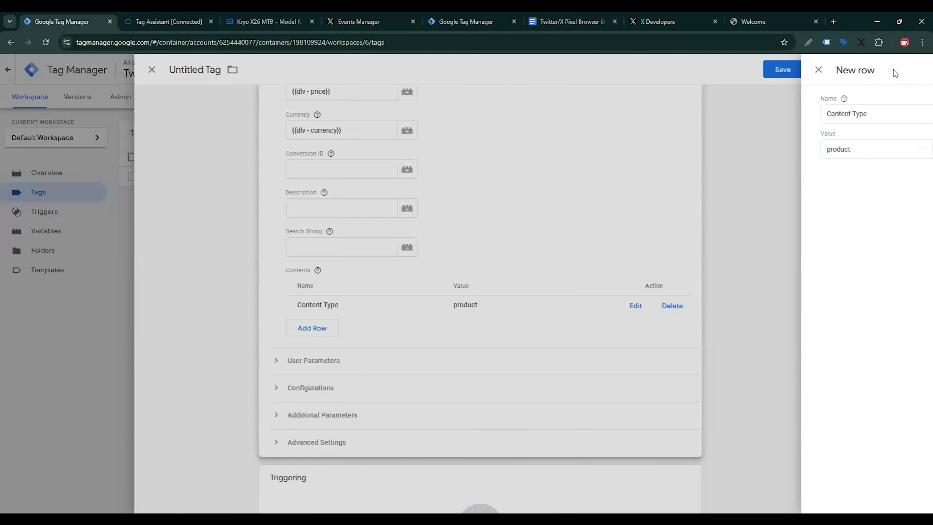
Step: Start another Contents row and choose Content ID as its name
key("Return")
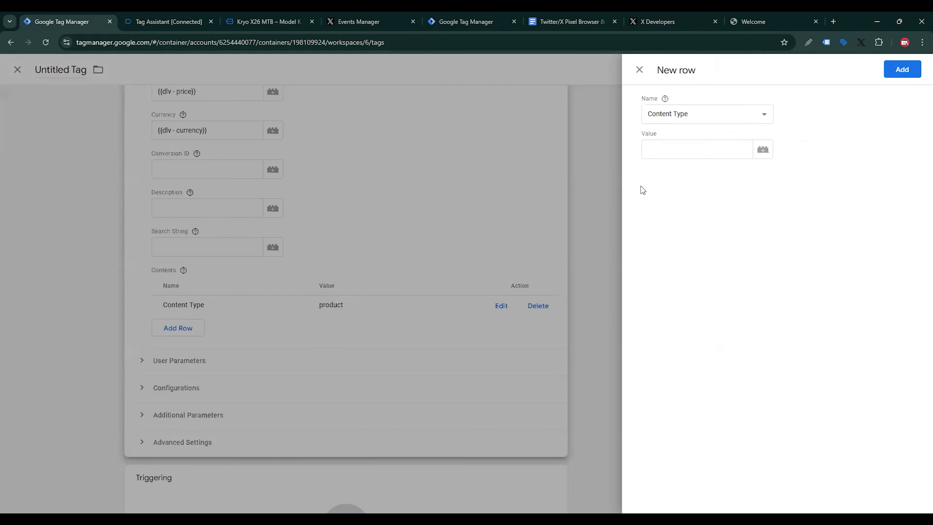
key("Tab")
key("space")
key("Down")
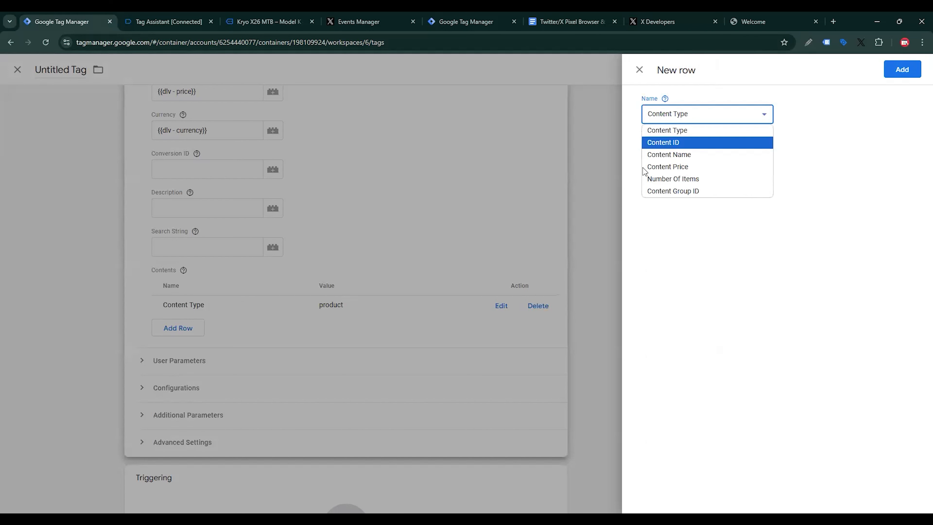
key("Return")
key("Tab")
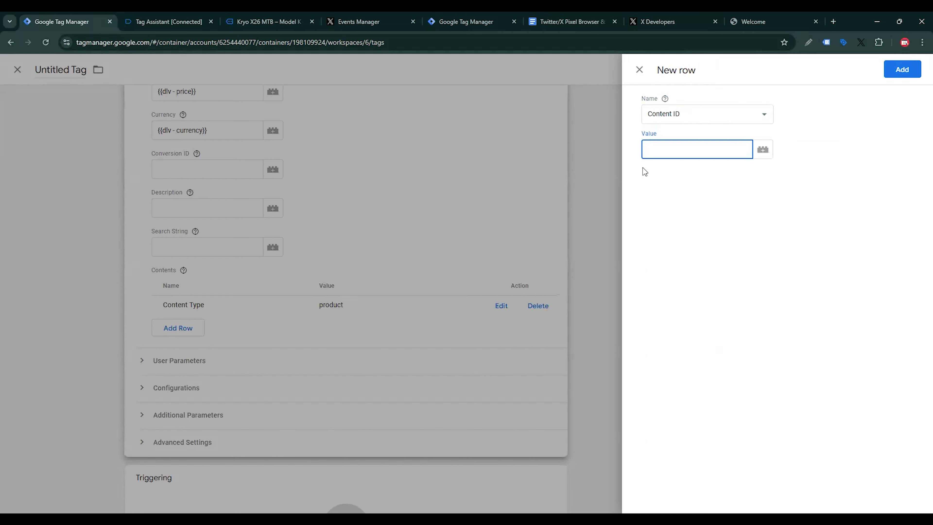
Step: Examine the item_id key and its path under ecommerce in Tag Assistant's view_item API call
left_click(218, 14)
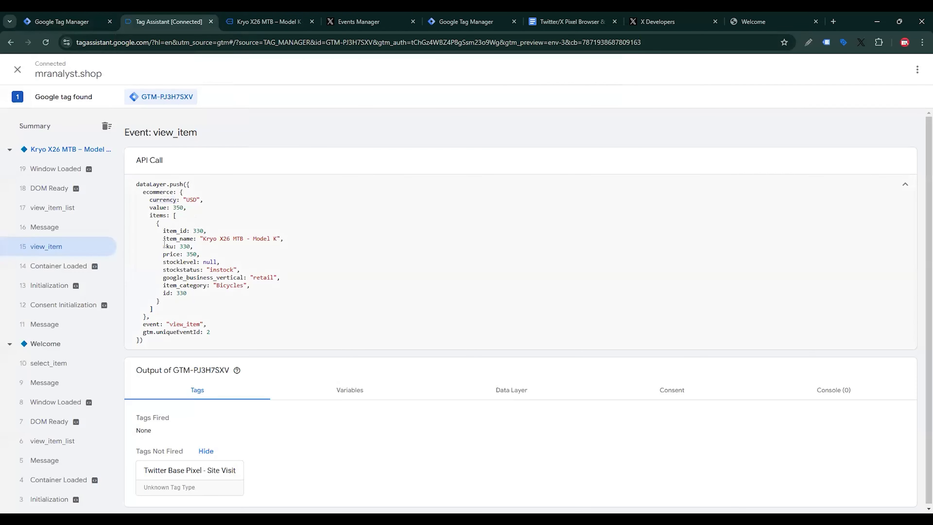
left_click_drag(161, 230, 183, 228)
double_click(186, 230)
left_click(186, 230)
double_click(186, 229)
left_click_drag(145, 194, 189, 230)
Step: Copy ecommerce.items.0.item_id from the Content ID row of the Google Docs Content View table and return to the new Contents row in Tag Manager
left_click_drag(569, 22, 367, 21)
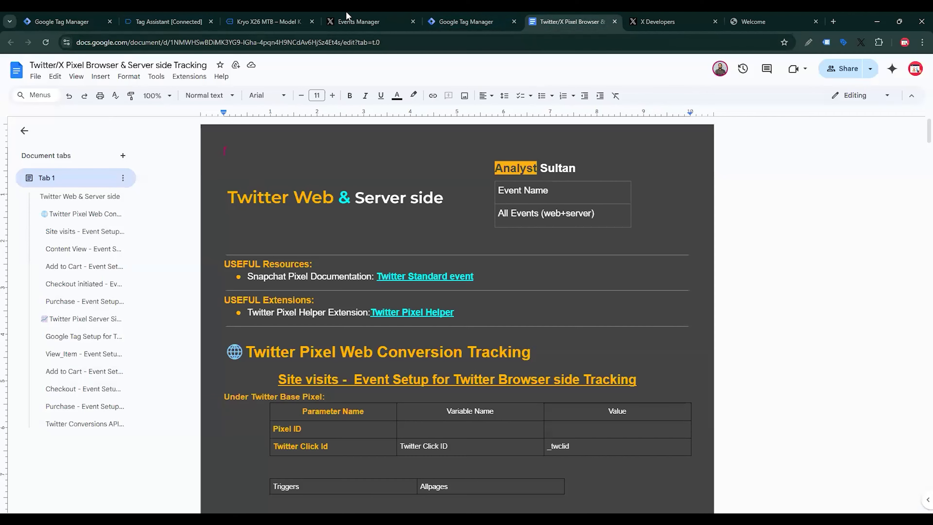
scroll(338, 248, "down", 10)
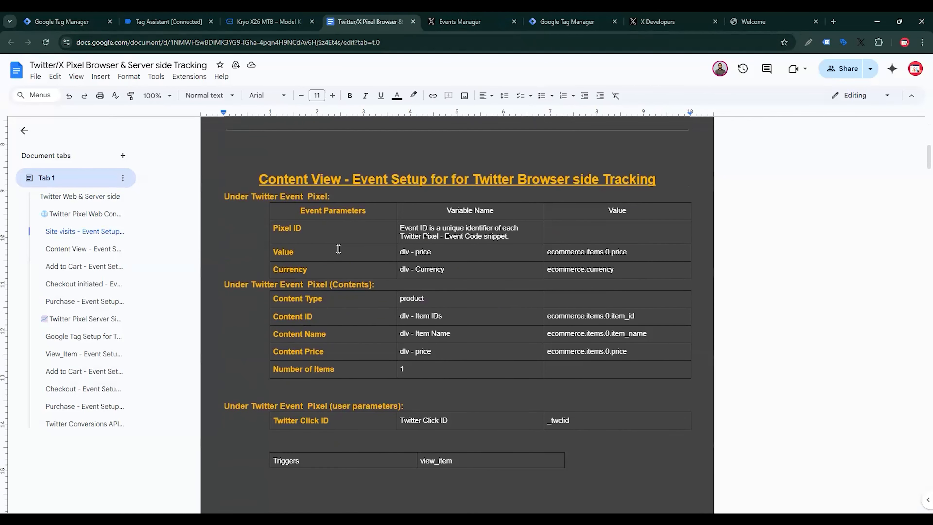
left_click(560, 316)
left_click_drag(560, 316, 635, 310)
key("ctrl+c")
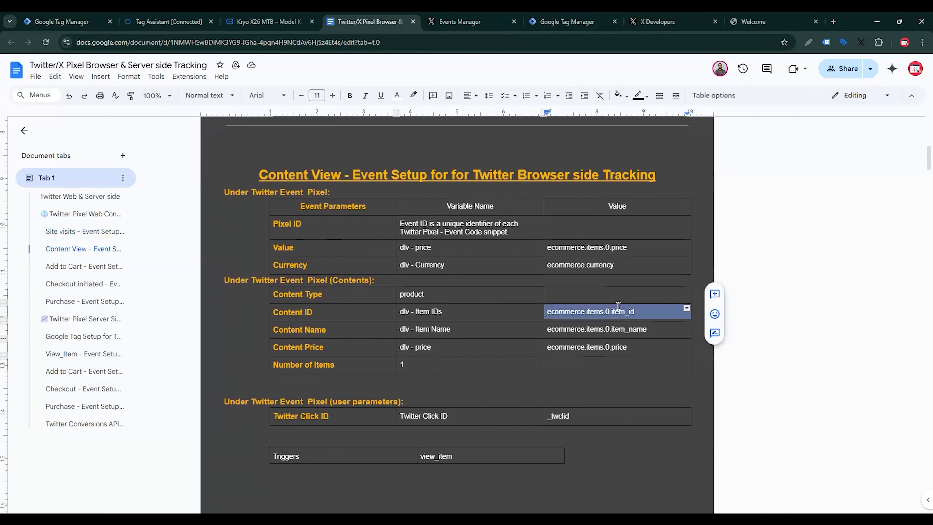
key("ctrl+1")
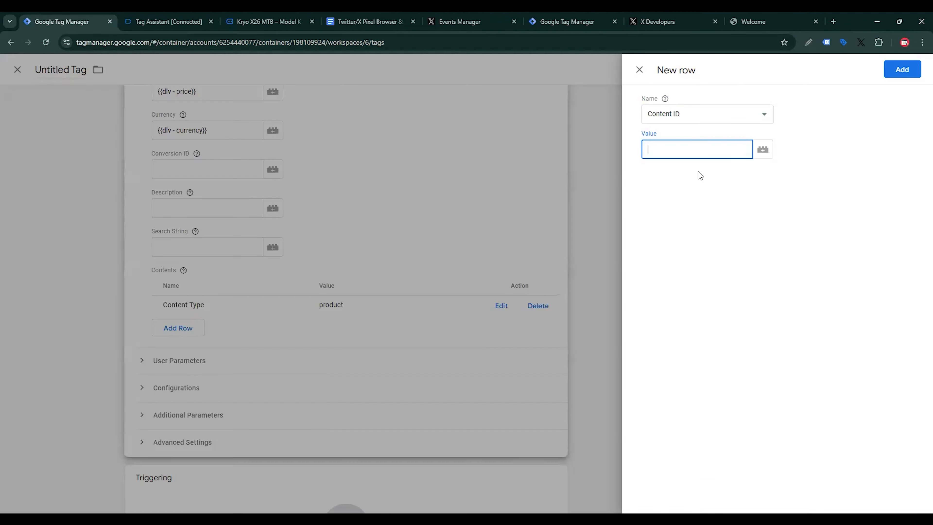
Step: Create a Data Layer Variable for the Content ID value, with ecommerce.items.0.item_id as its data layer variable name
left_click(762, 150)
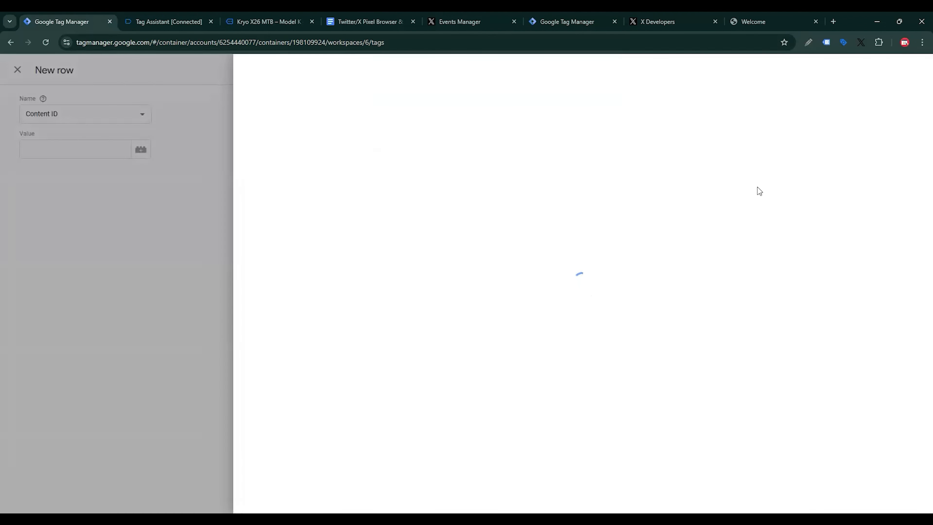
left_click(915, 70)
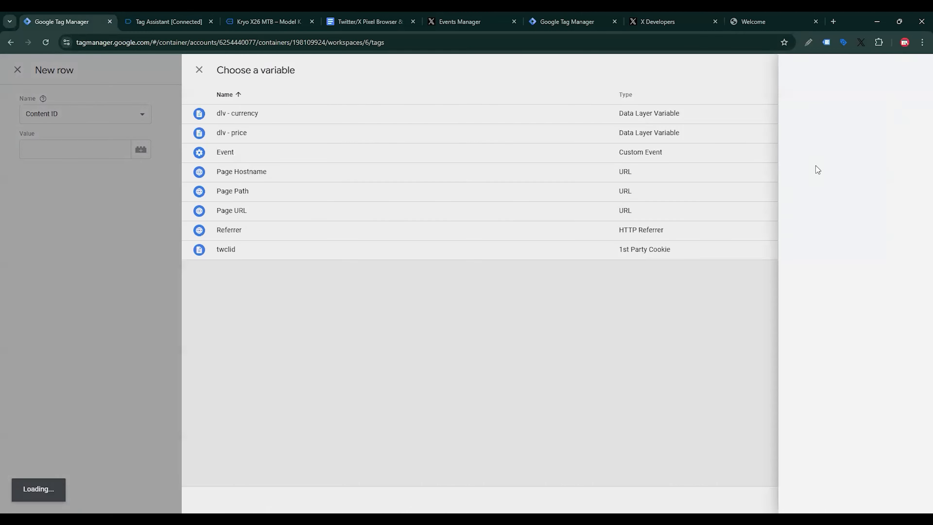
left_click(746, 175)
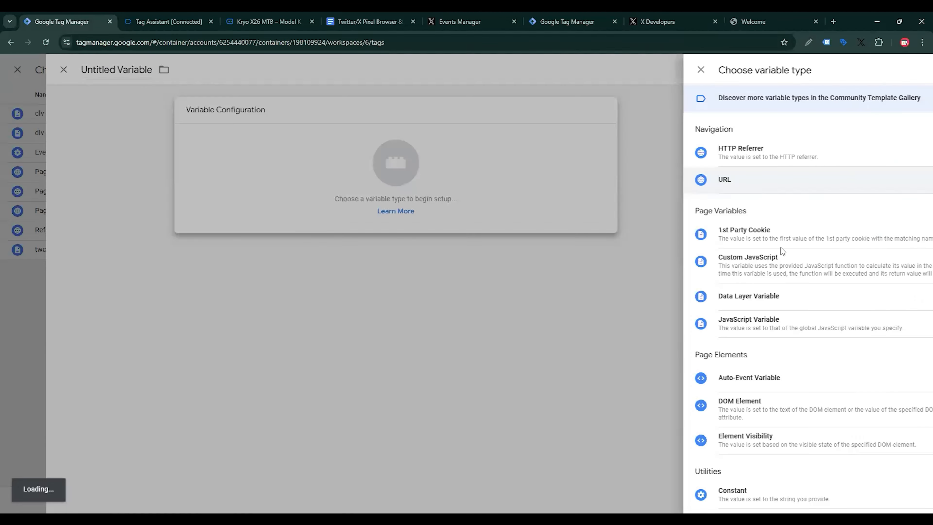
left_click(716, 304)
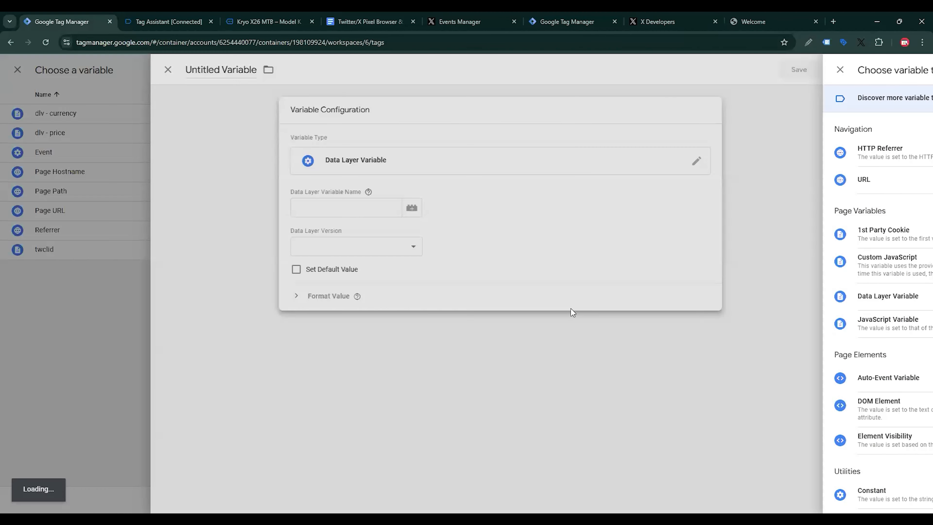
key("ctrl+v")
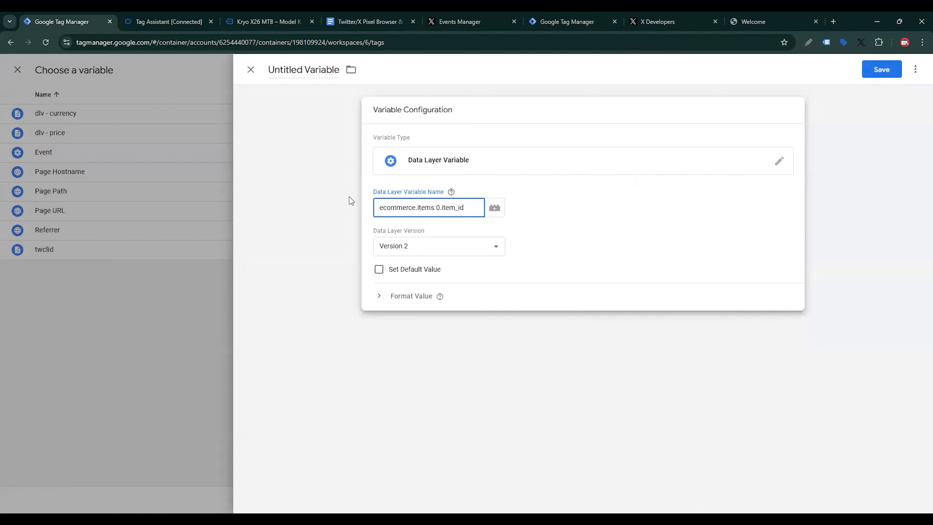
Step: Title the variable dlv - Item IDs, save it, and add the Content ID row to the tag's Contents
left_click(299, 75)
type("dlv - Item IDs")
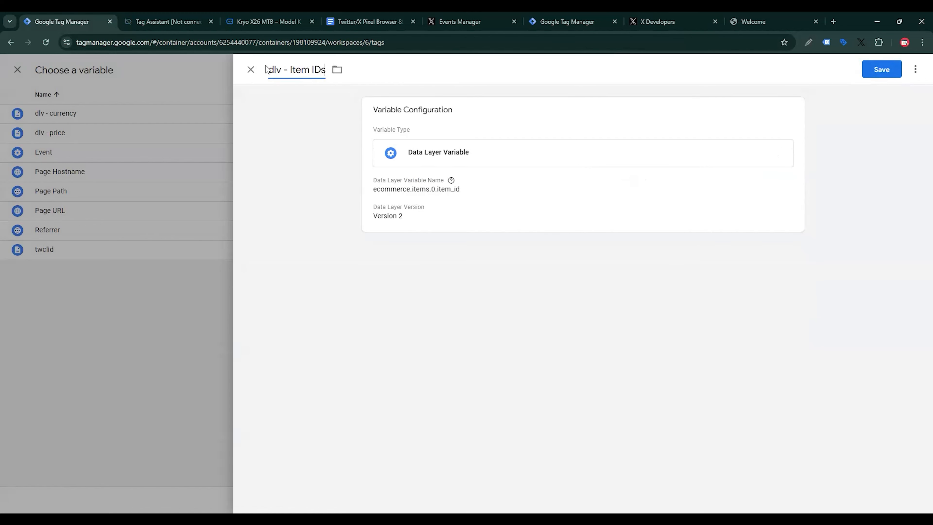
left_click(883, 73)
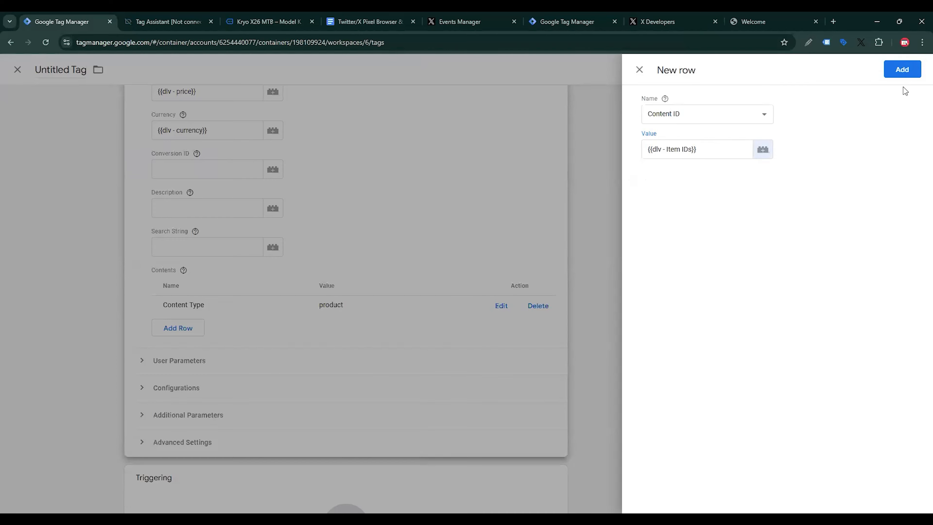
left_click(902, 71)
Step: Start a Contents row named Content Name and create a new Data Layer Variable for its value
left_click(411, 352)
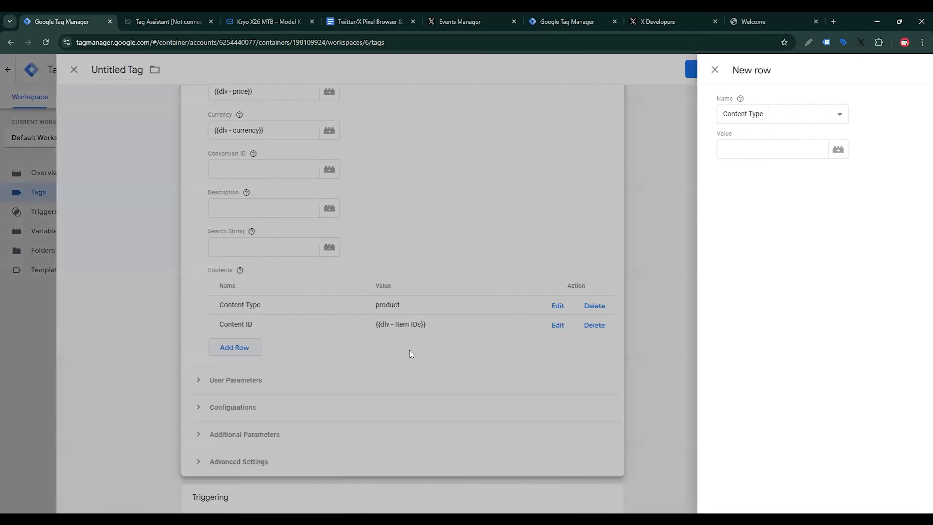
left_click(698, 114)
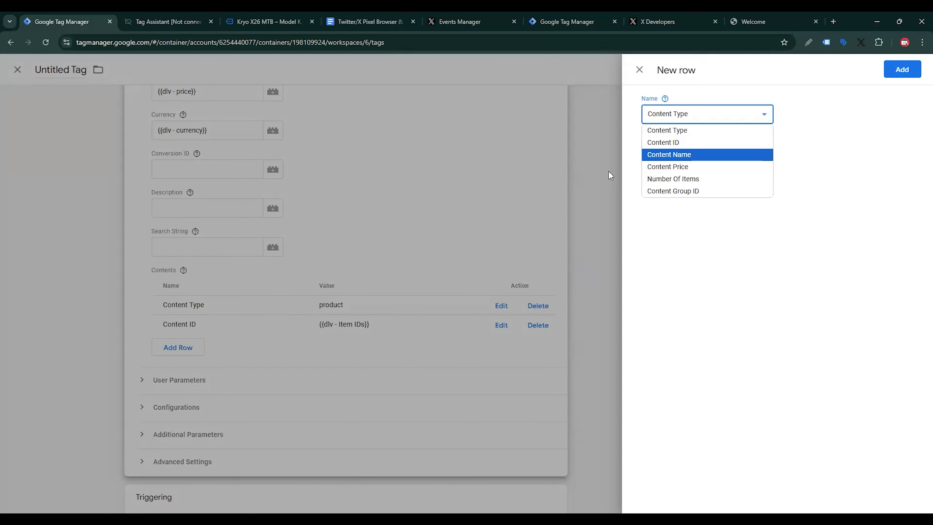
key("Return")
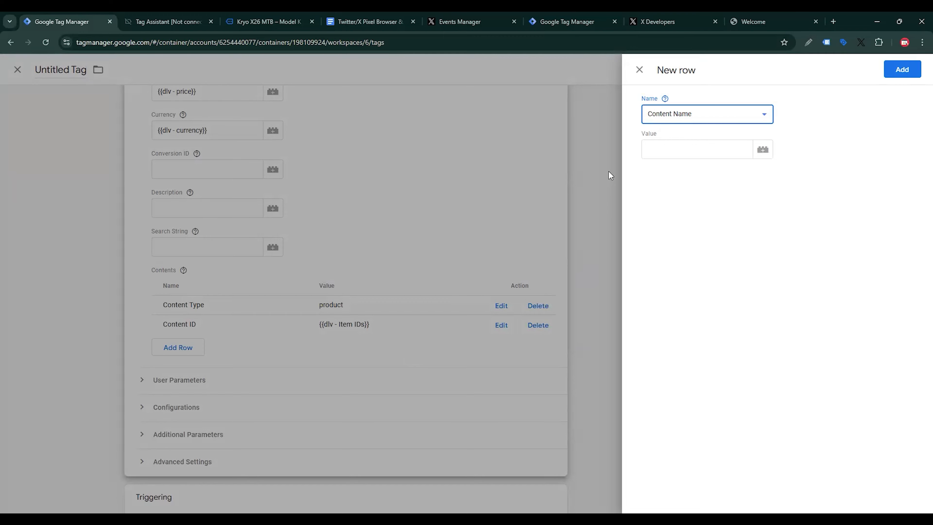
left_click(763, 149)
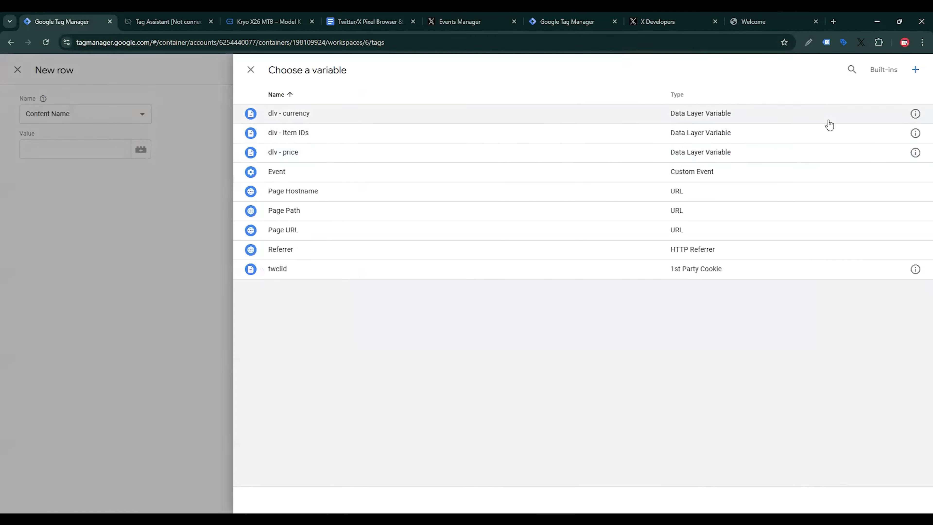
left_click(915, 69)
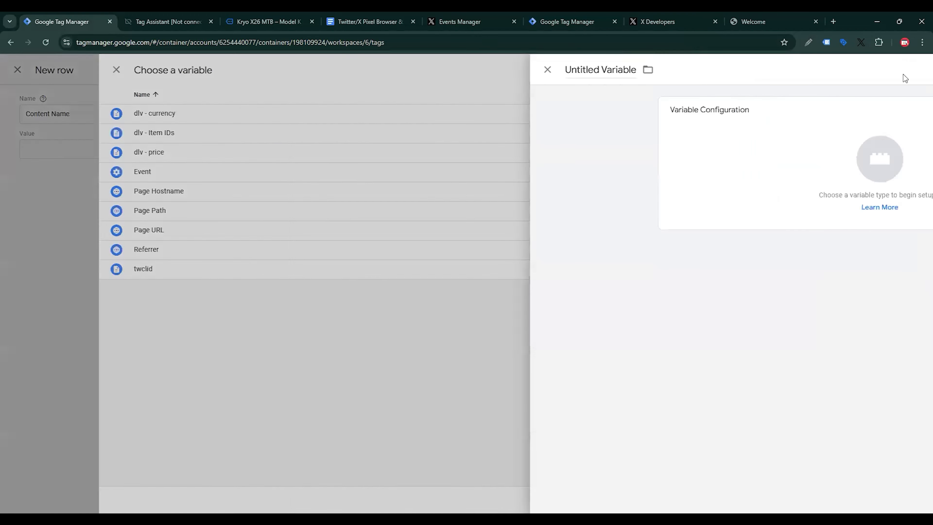
left_click(714, 155)
left_click(700, 301)
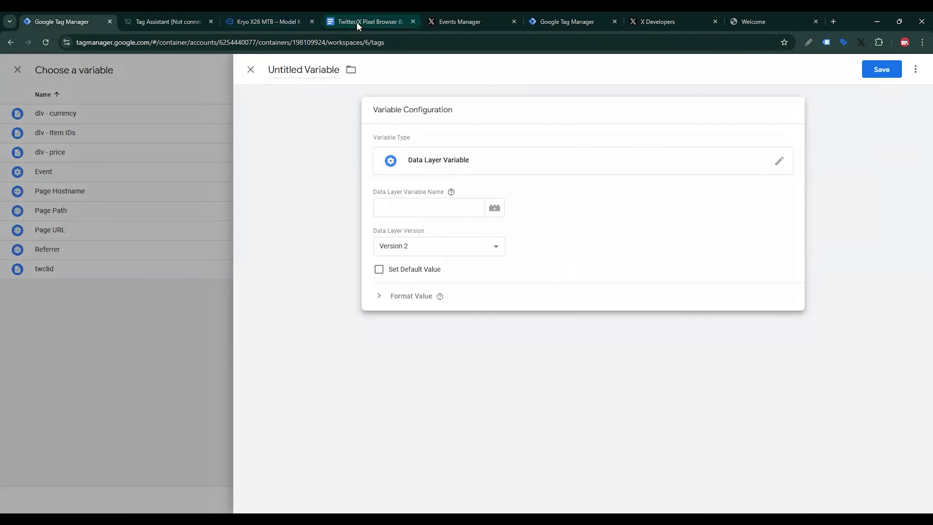
Step: Copy ecommerce.items.0.item_name from the Google Docs Content Name row into the new variable's data layer variable name in Tag Manager
left_click(358, 20)
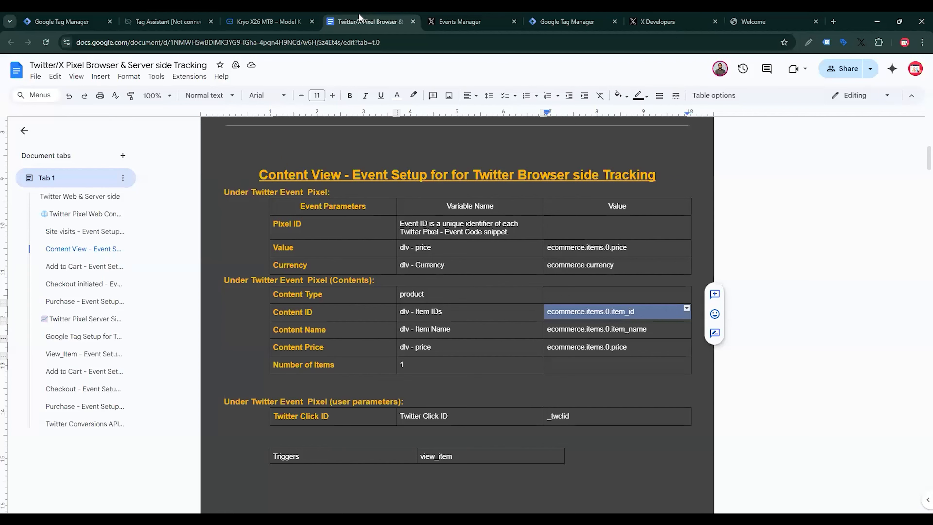
triple_click(574, 334)
key("ctrl+c")
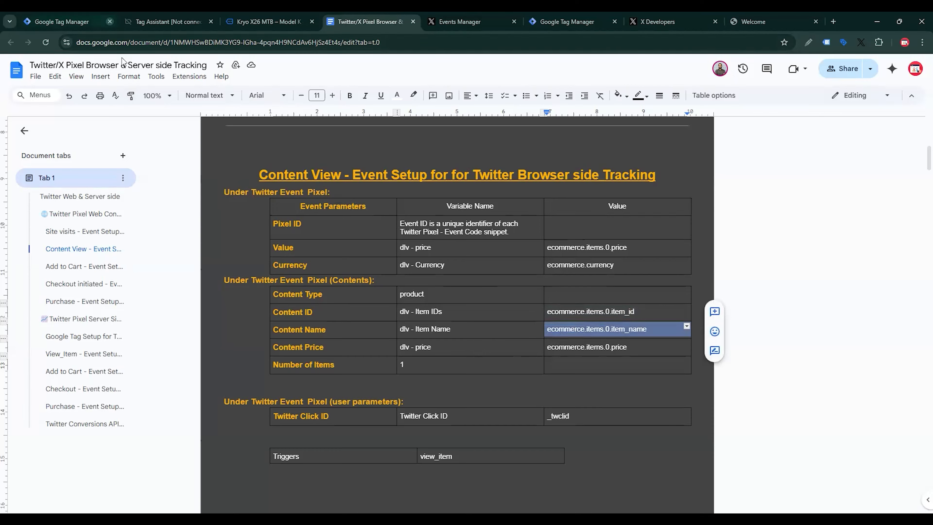
left_click(64, 21)
left_click(375, 212)
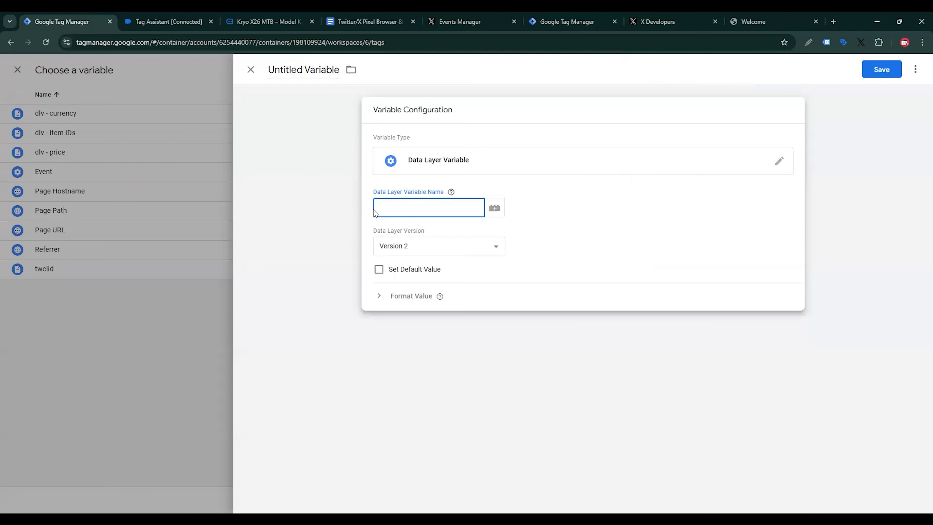
key("ctrl+v")
Step: Title the variable dlv - Item Name, copied from the Google Docs table, save it, and add the Content Name row in Tag Manager
left_click(366, 21)
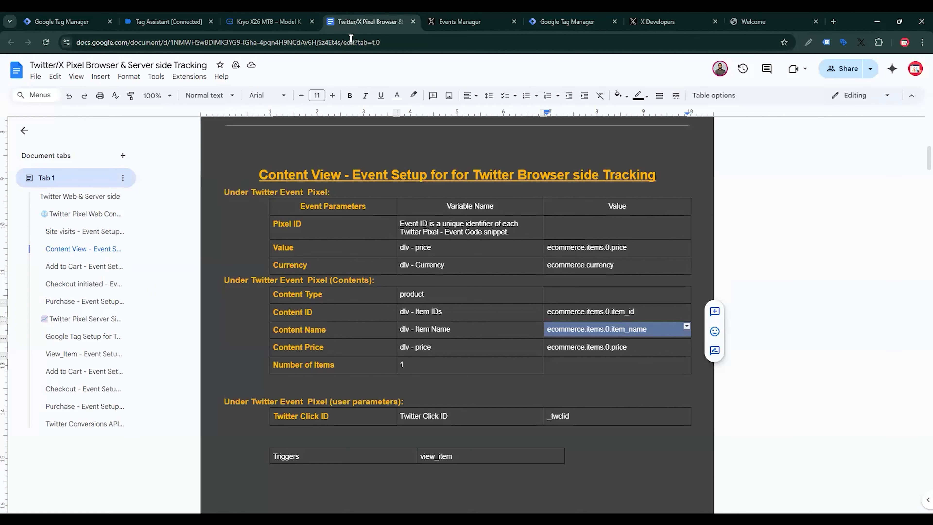
left_click(440, 329)
triple_click(420, 333)
key("ctrl+c")
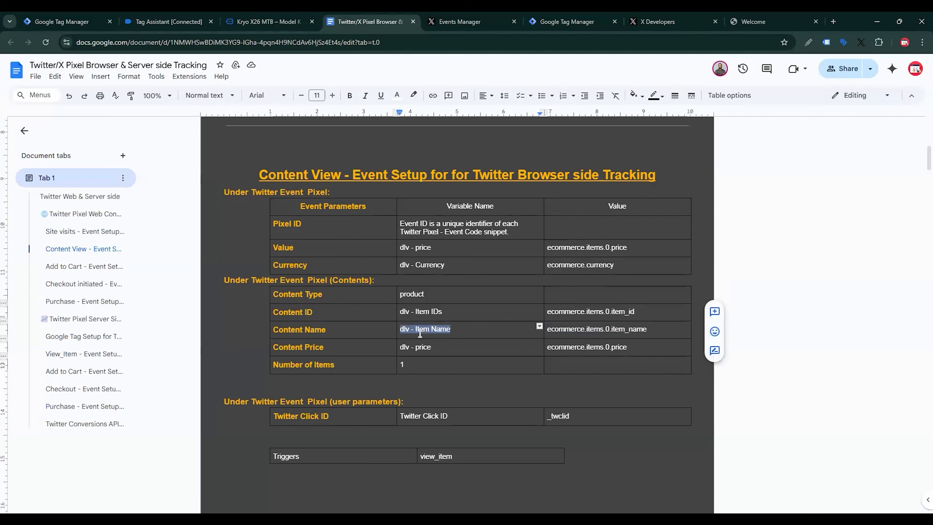
left_click(62, 21)
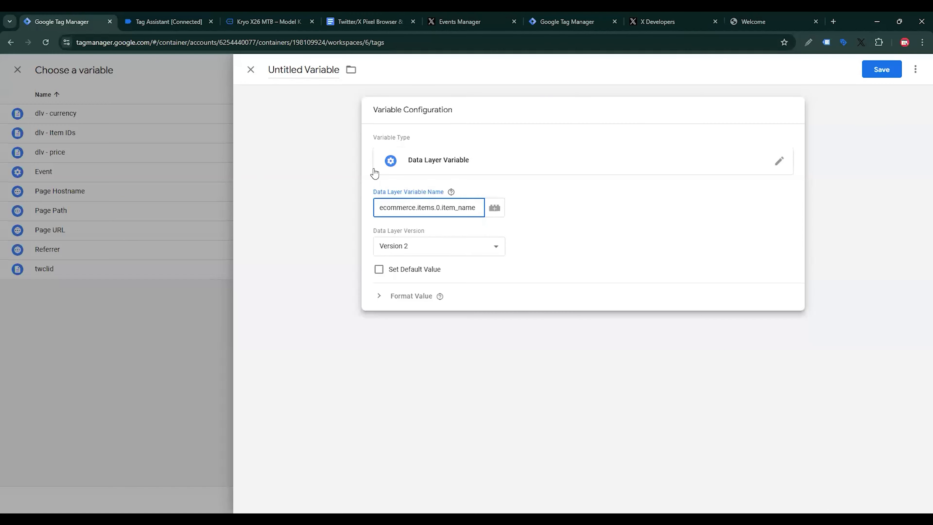
triple_click(322, 70)
key("ctrl+v")
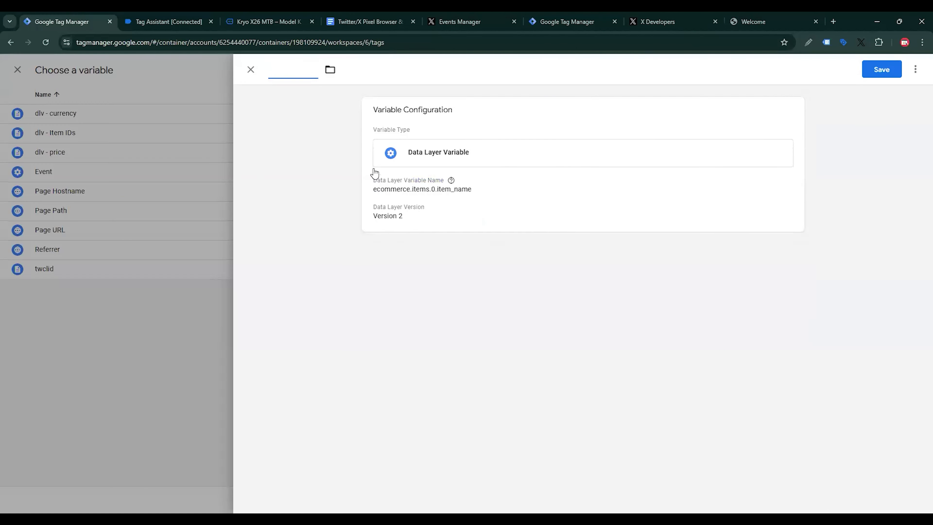
left_click(874, 75)
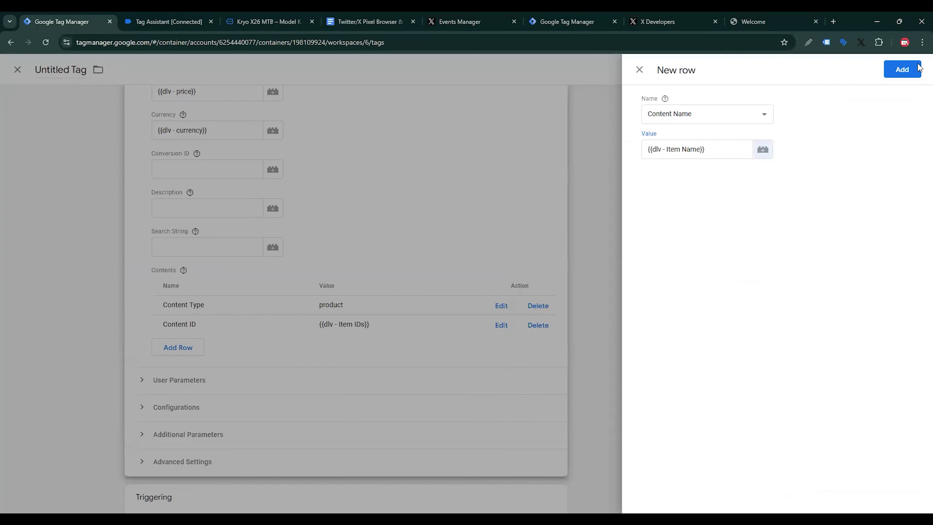
left_click(895, 73)
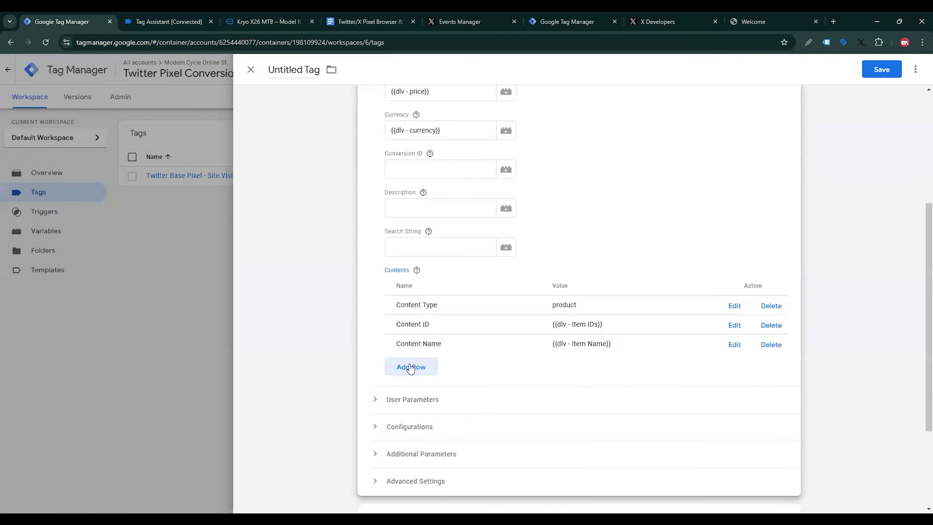
Step: Add a Contents row named Content Price with the existing dlv - price variable as its value
left_click(413, 367)
left_click(729, 115)
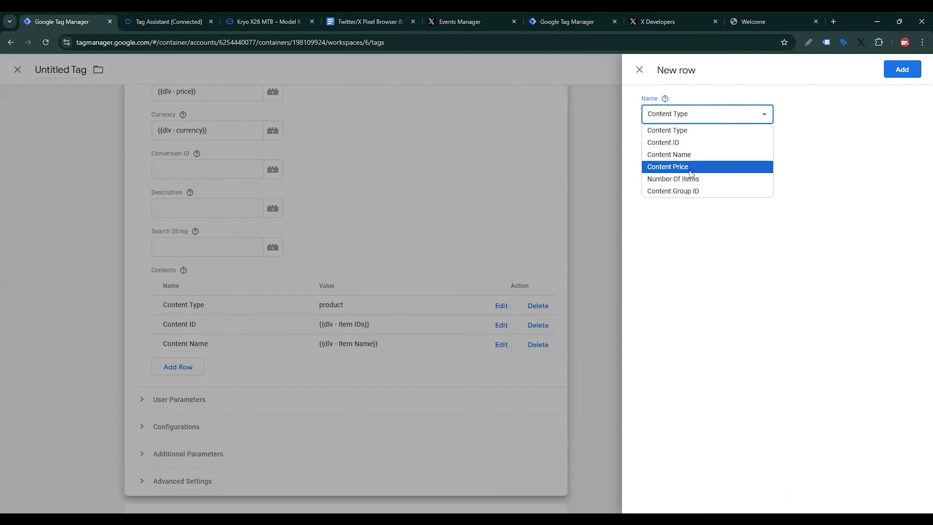
left_click(691, 167)
left_click(719, 154)
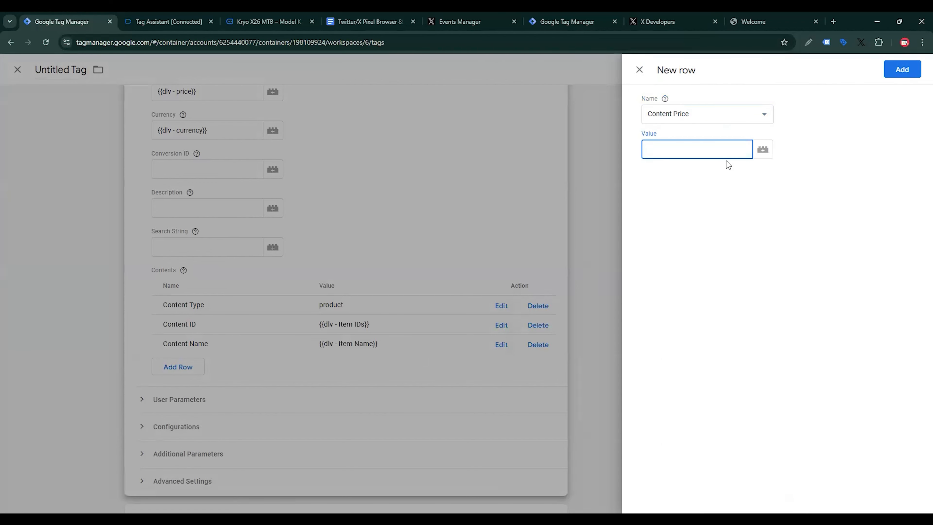
left_click(763, 151)
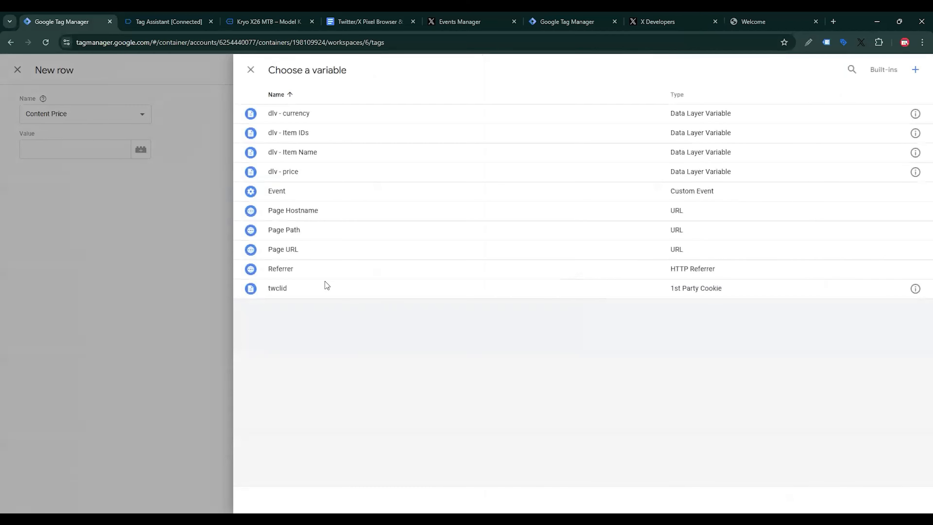
left_click(300, 173)
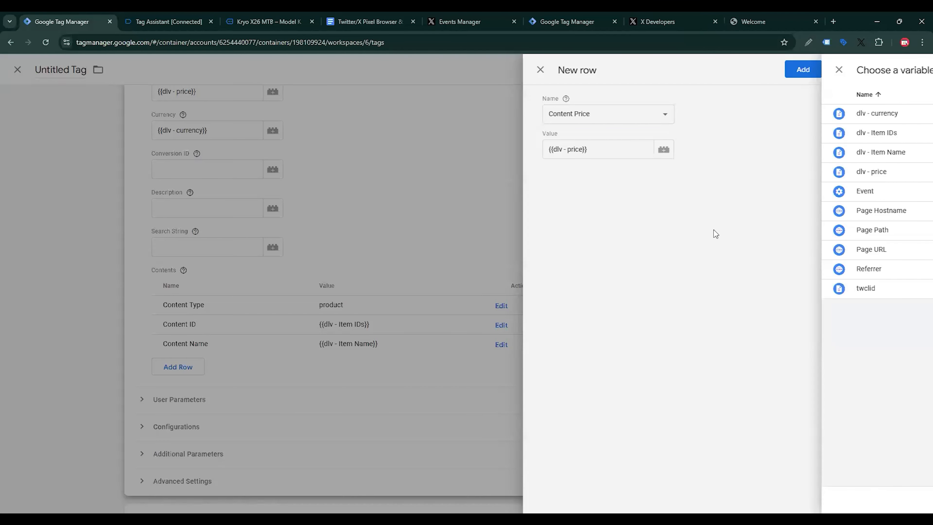
left_click(912, 76)
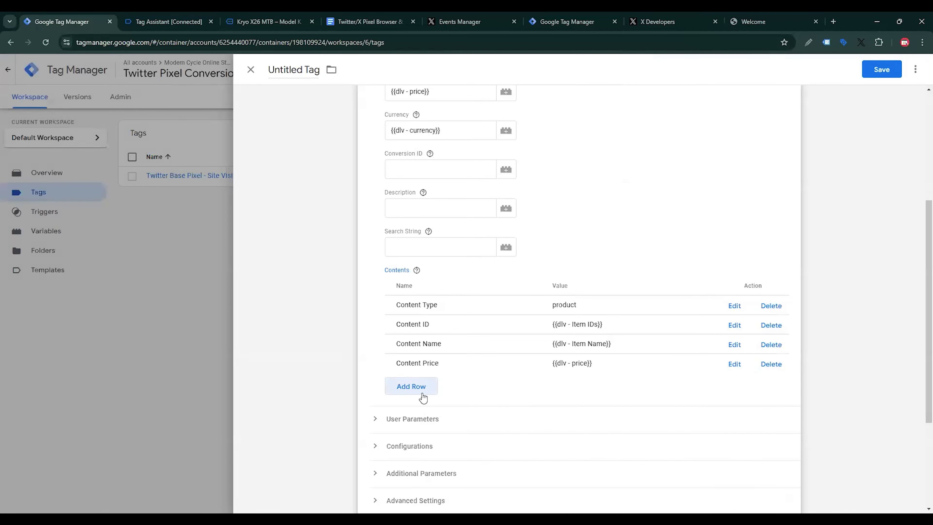
Step: Add a Contents row named Number Of Items with the value 1
left_click(420, 390)
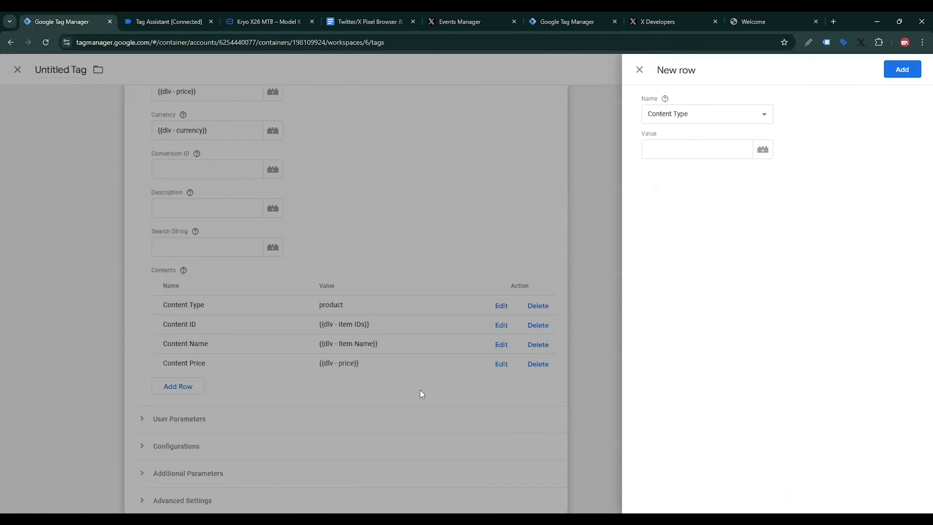
left_click(717, 116)
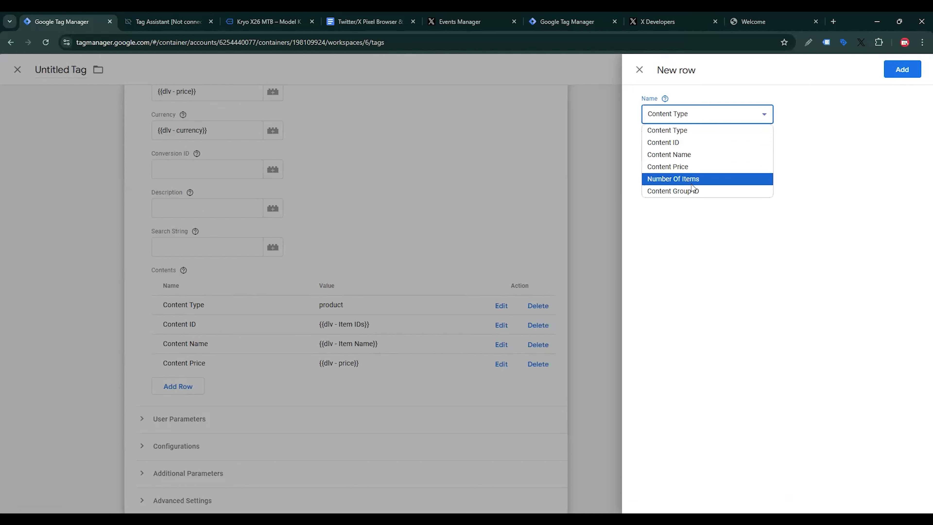
left_click(691, 184)
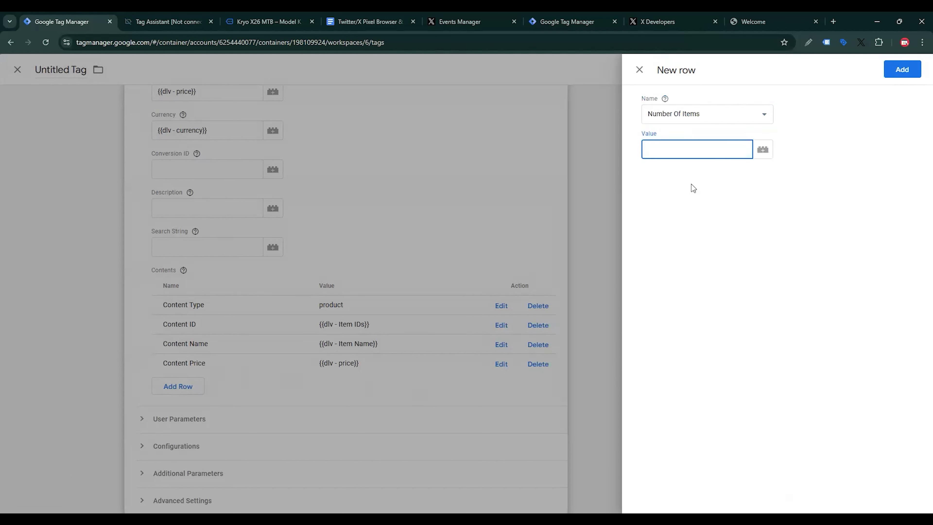
left_click(906, 71)
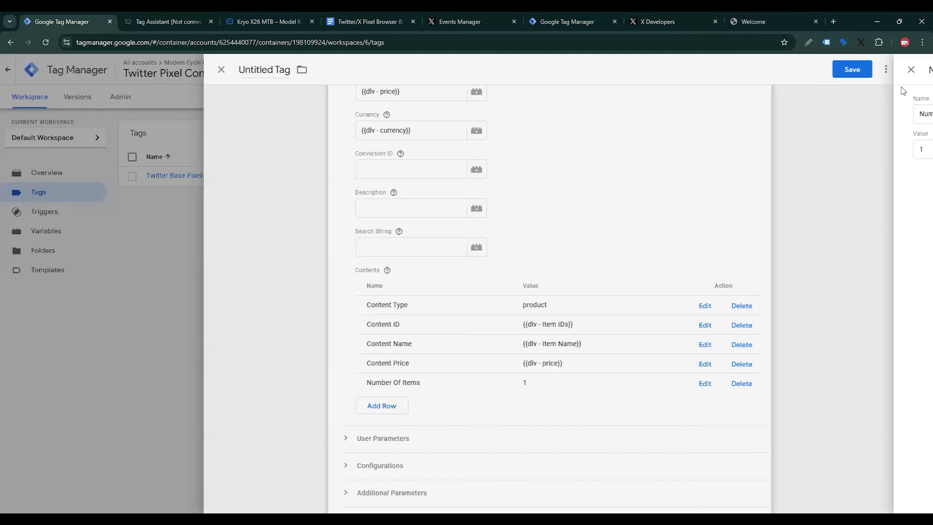
Step: Set the Twitter Click ID in the tag's User Parameters to the twclid cookie variable
left_click(426, 391)
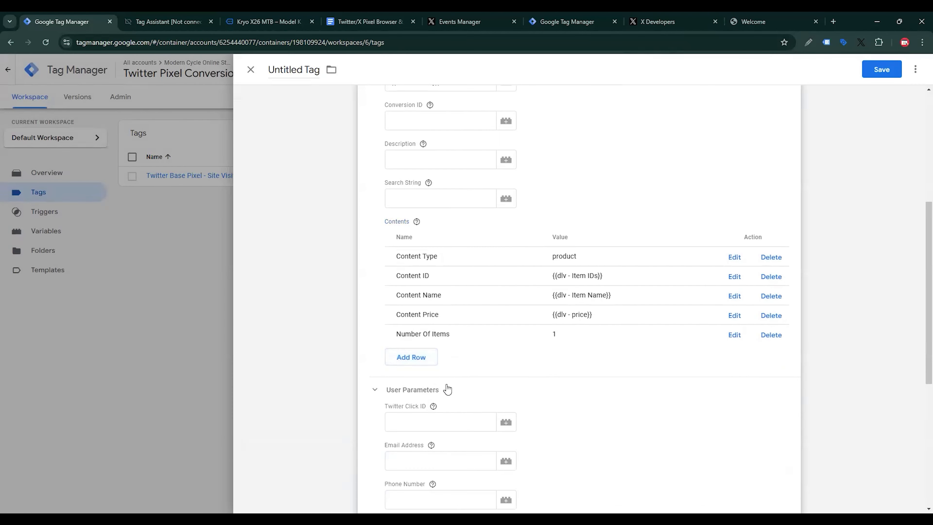
scroll(526, 357, "down", 3)
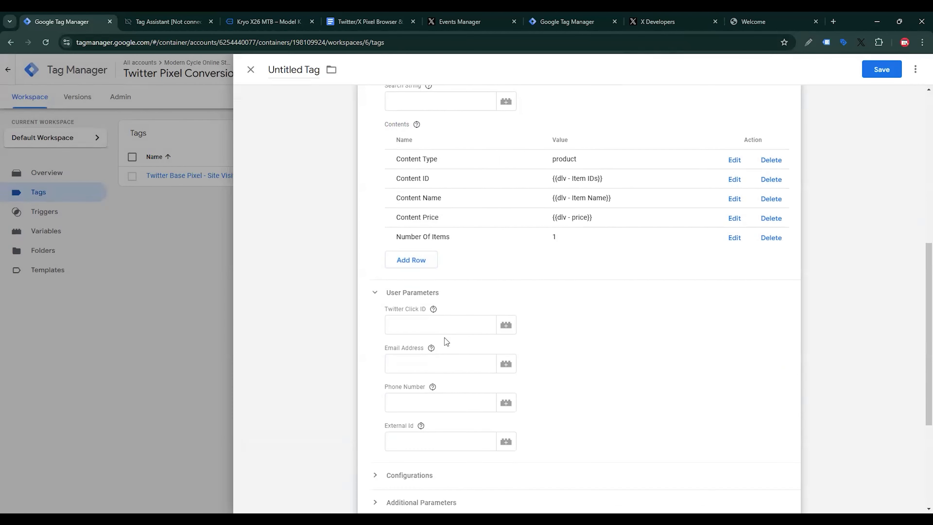
left_click_drag(385, 309, 434, 309)
left_click(446, 342)
left_click(507, 332)
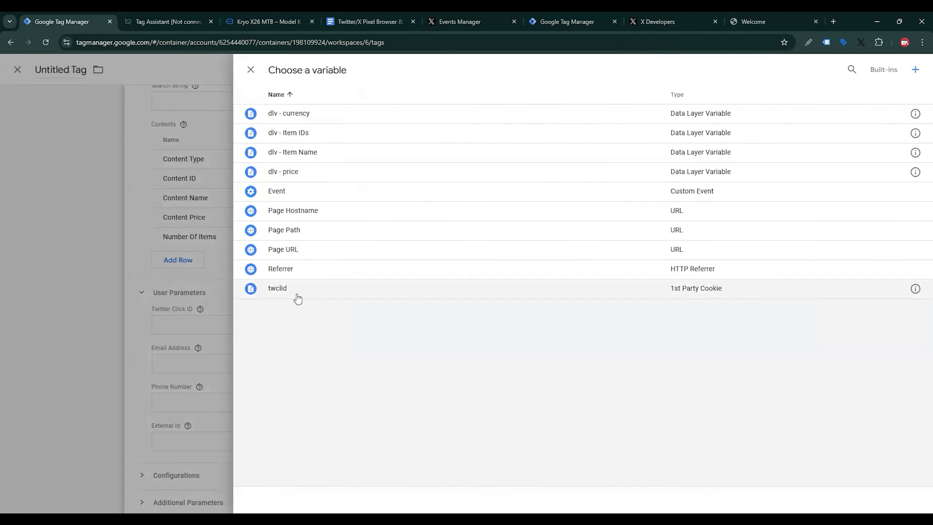
left_click(312, 294)
scroll(478, 322, "down", 5)
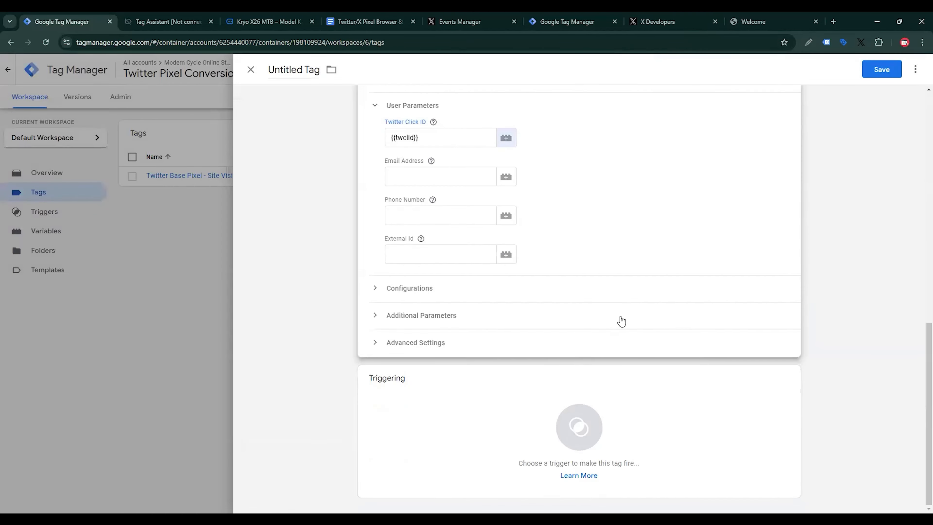
Step: Create a Custom Event trigger for the tag with the event name view_item, as named in Tag Assistant
left_click(551, 417)
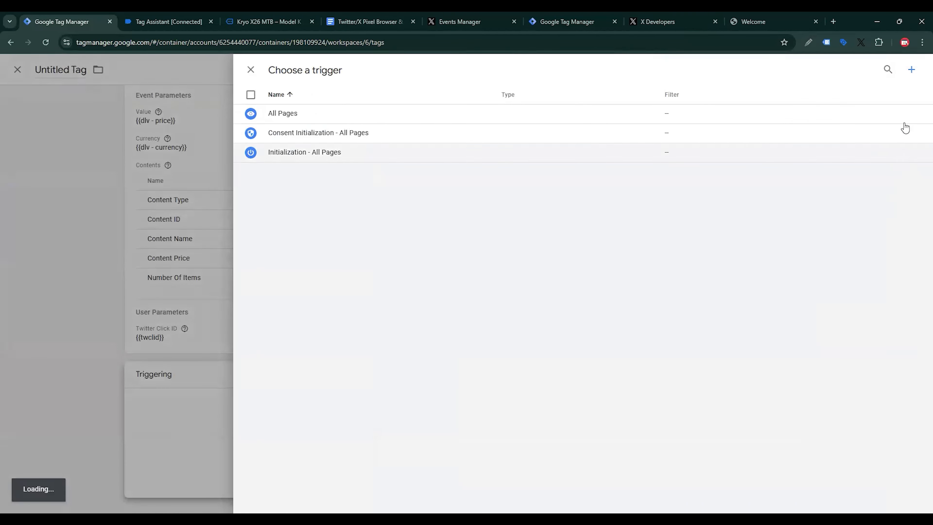
left_click(911, 70)
left_click(714, 204)
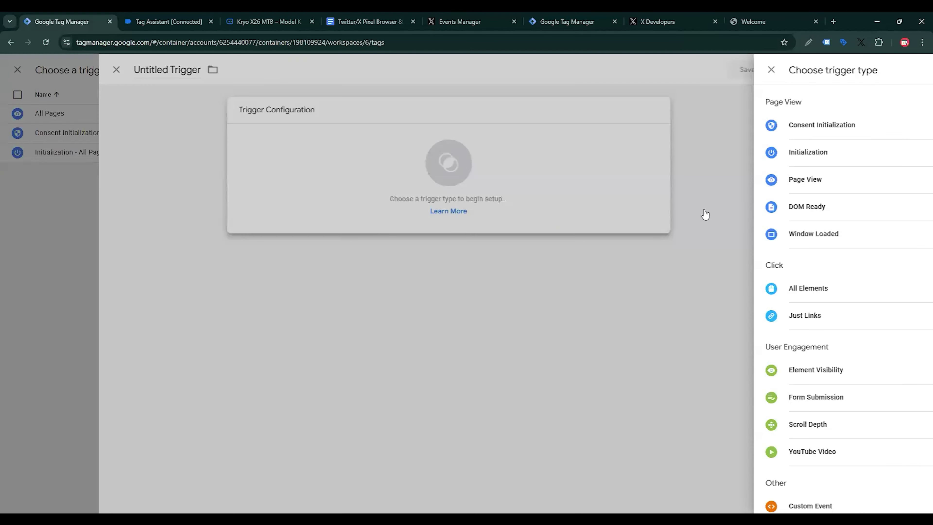
scroll(731, 397, "down", 3)
left_click(703, 397)
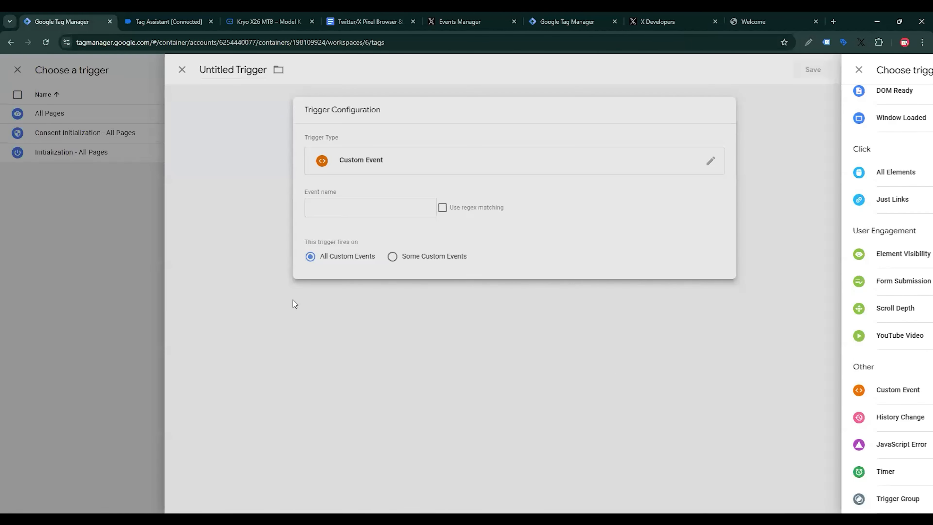
left_click(219, 17)
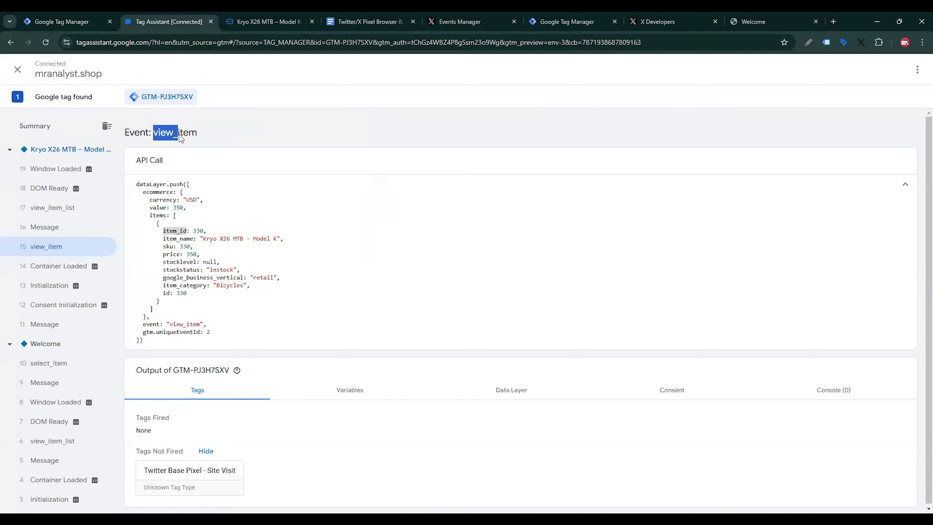
left_click(64, 22)
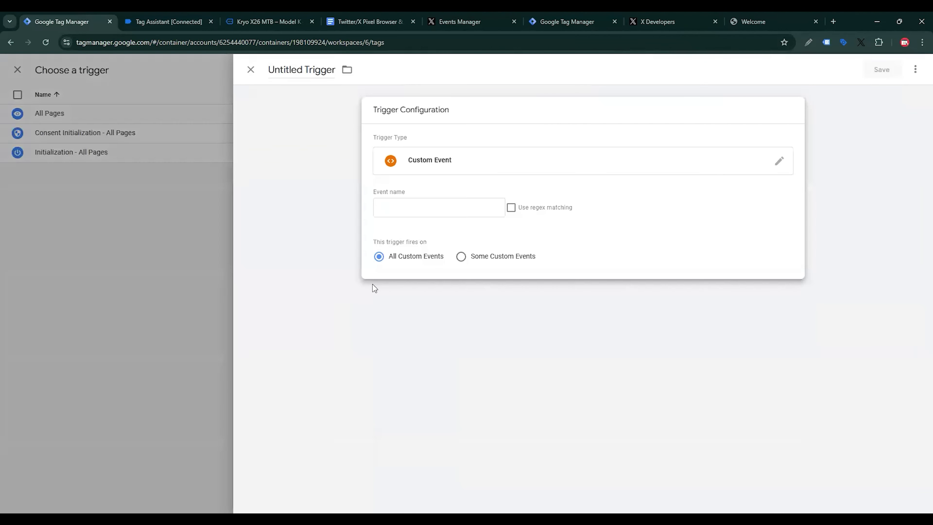
type("view_item")
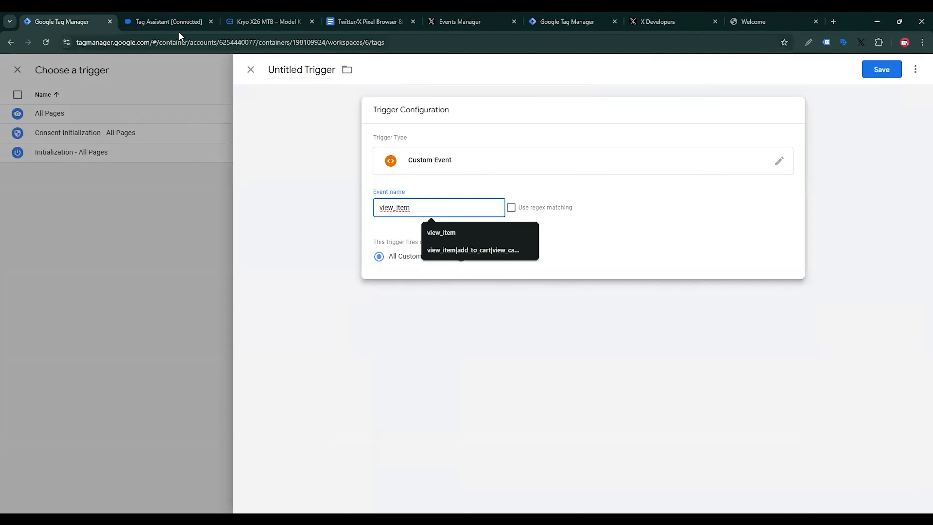
Step: Title the trigger Event - view_item, based on the event heading copied from Tag Assistant, and save it
left_click(172, 22)
left_click(129, 136)
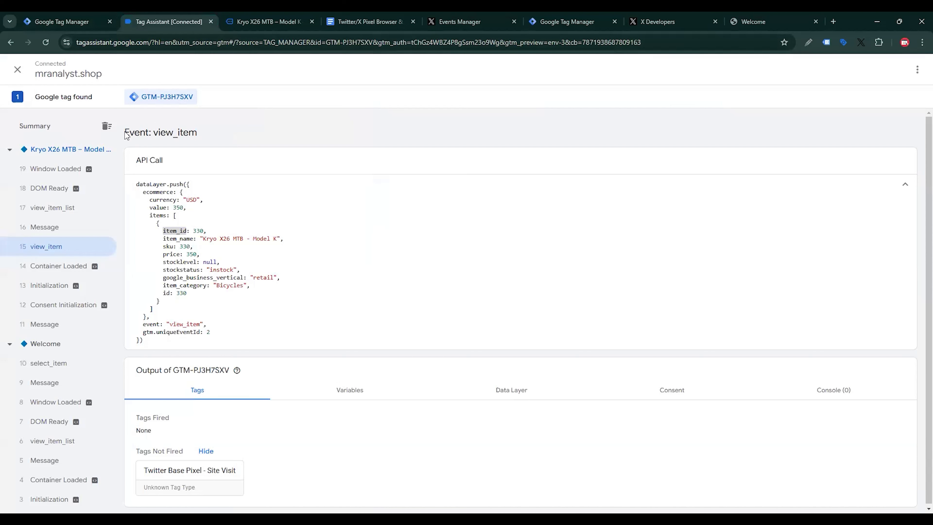
left_click_drag(127, 135, 205, 134)
key("ctrl+c")
left_click(75, 23)
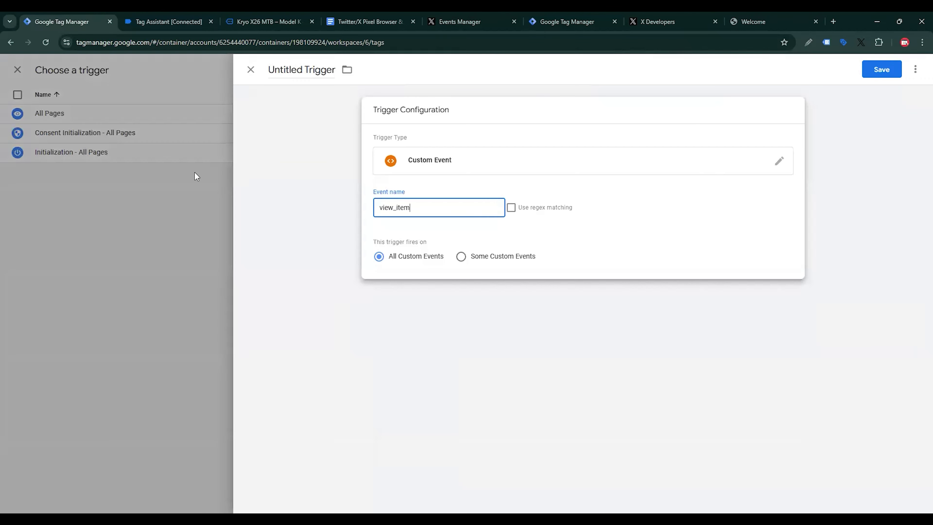
left_click(287, 69)
key("ctrl+a")
key("ctrl+v")
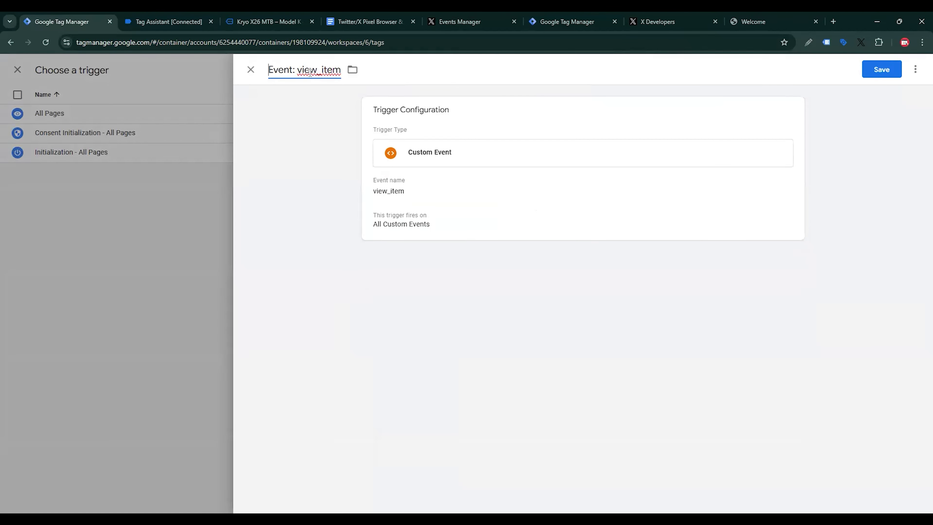
left_click(299, 69)
key("BackSpace")
type("-")
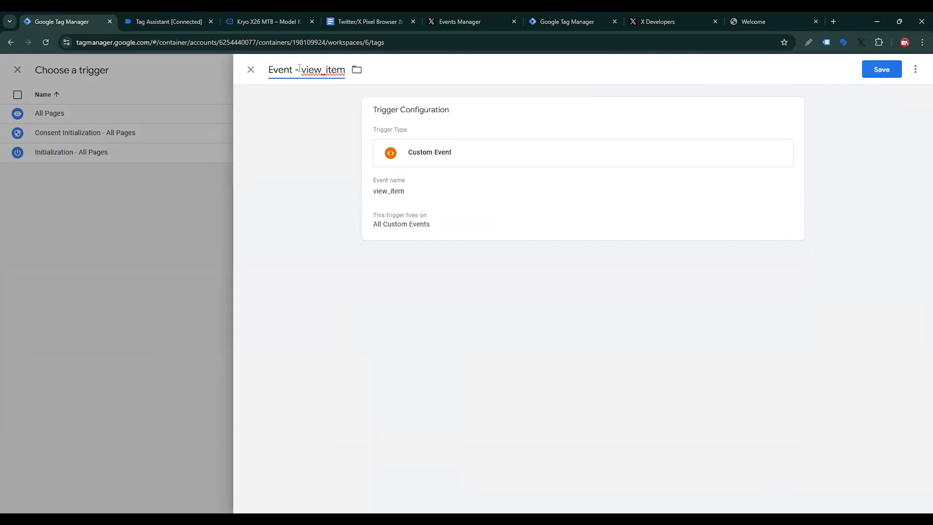
left_click(869, 68)
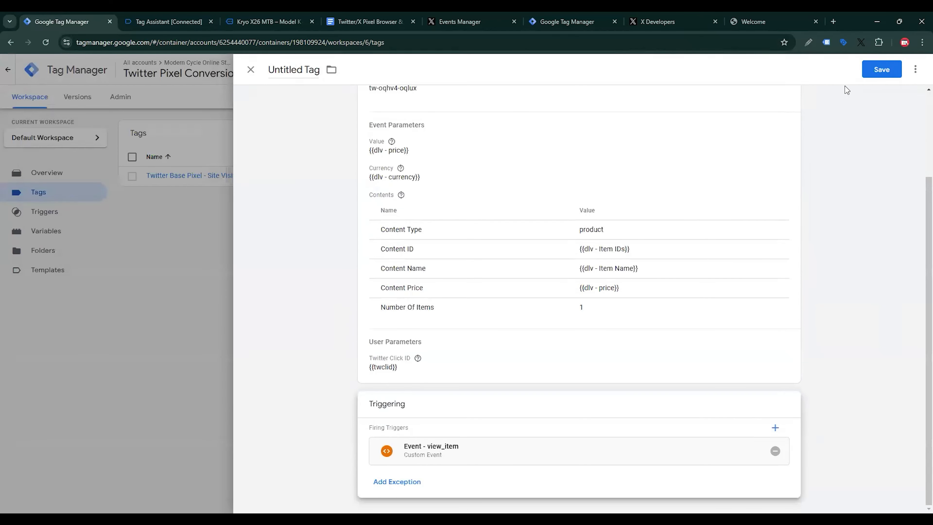
Step: Save the tag under the name Twitter Event Pixel - Content View
left_click(878, 70)
left_click(465, 188)
type("- Conte")
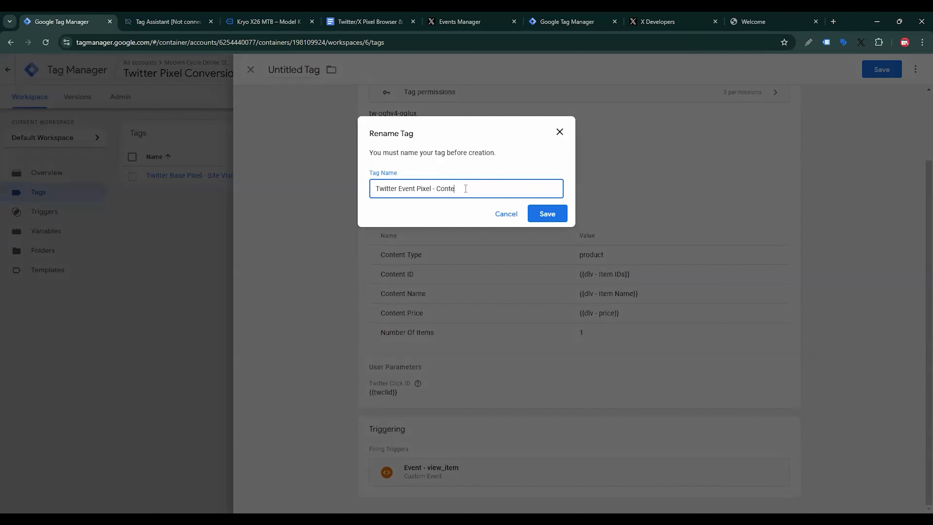
type("nt View")
key("Return")
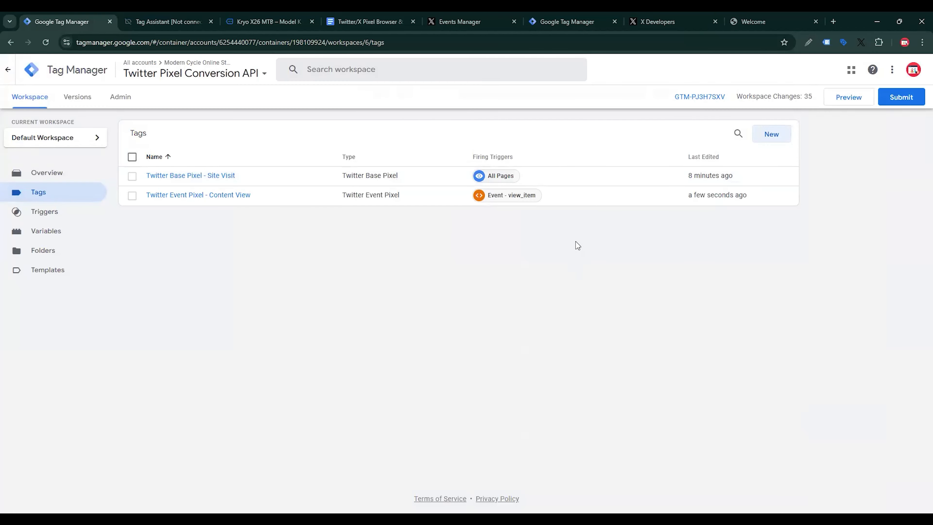
Step: Preview the container on mranalyst.shop and open the Kryo X26 MTB – Model X product page
left_click(842, 105)
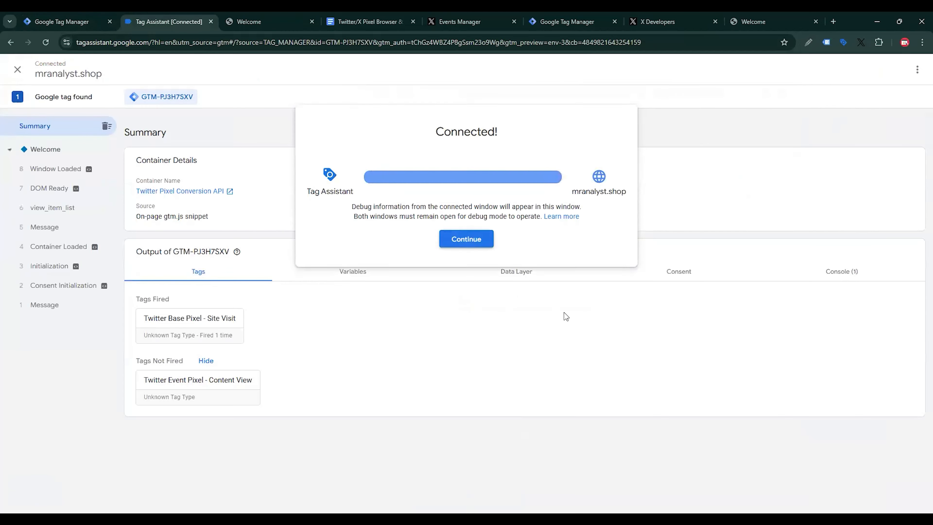
left_click(466, 239)
left_click(262, 15)
scroll(302, 209, "down", 10)
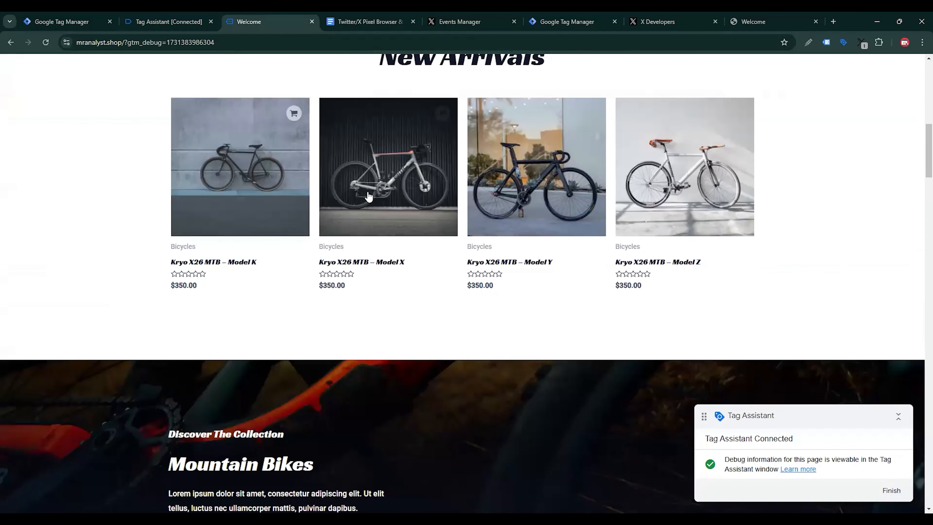
left_click(369, 197)
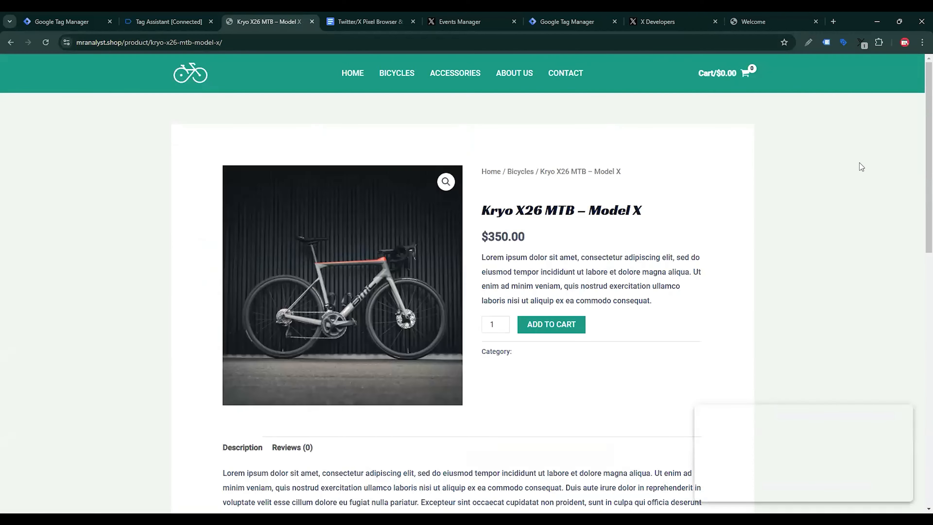
Step: Examine the Content View event's parameters in X Pixel Helper and the fired tags in Tag Assistant
left_click(862, 43)
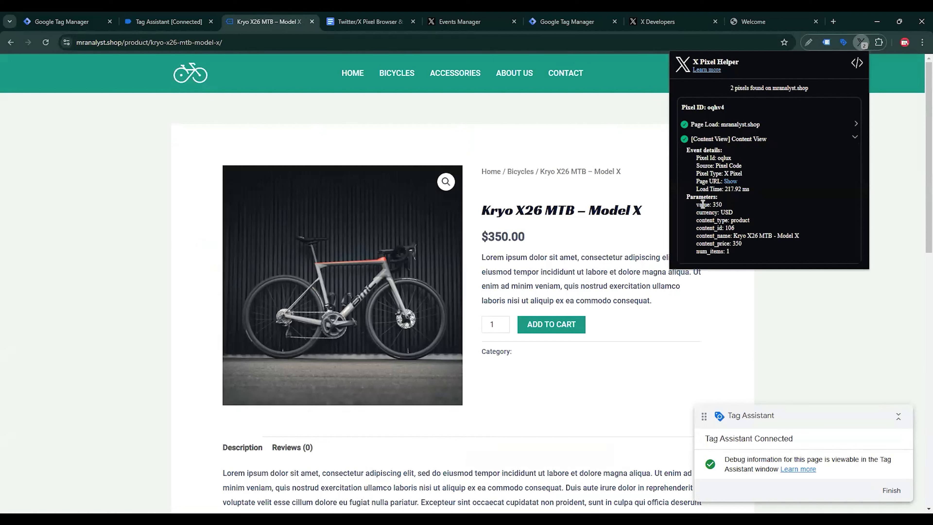
left_click_drag(694, 216, 754, 224)
left_click_drag(698, 237, 751, 252)
left_click(677, 300)
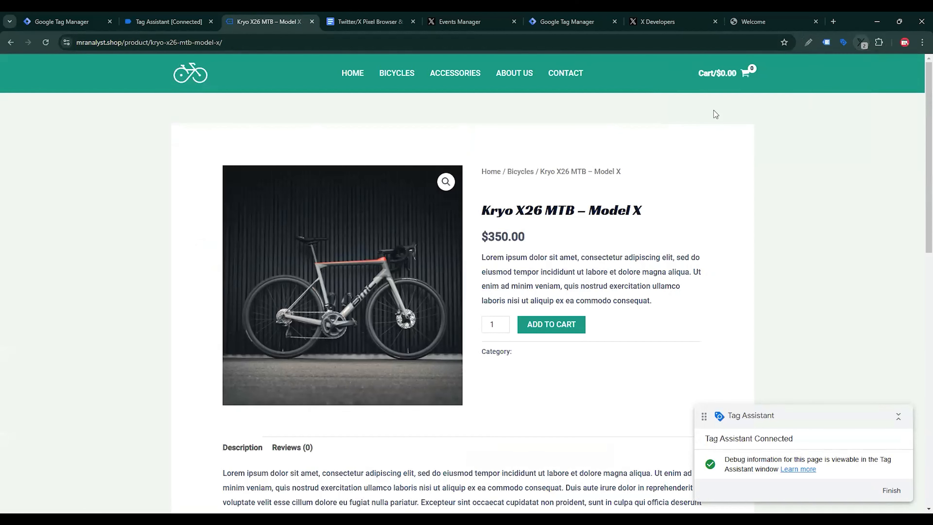
left_click(217, 17)
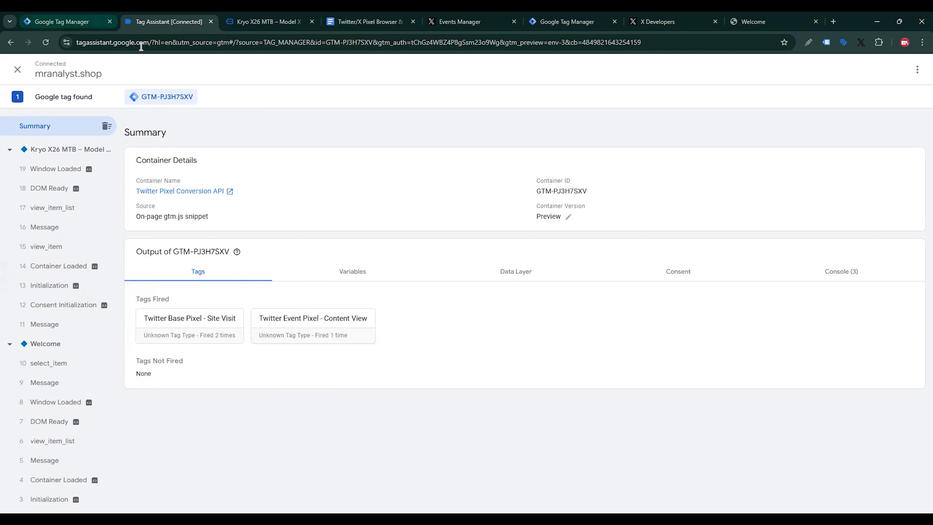
left_click(69, 16)
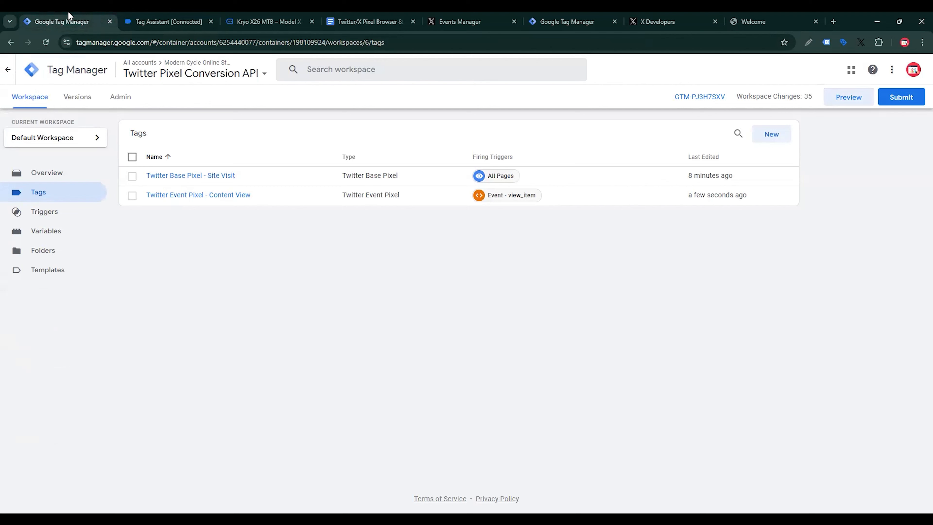
Step: In X Events Manager, create a code-defined event named Add to Cart, type Add to cart, with the website activity audience on
left_click(483, 15)
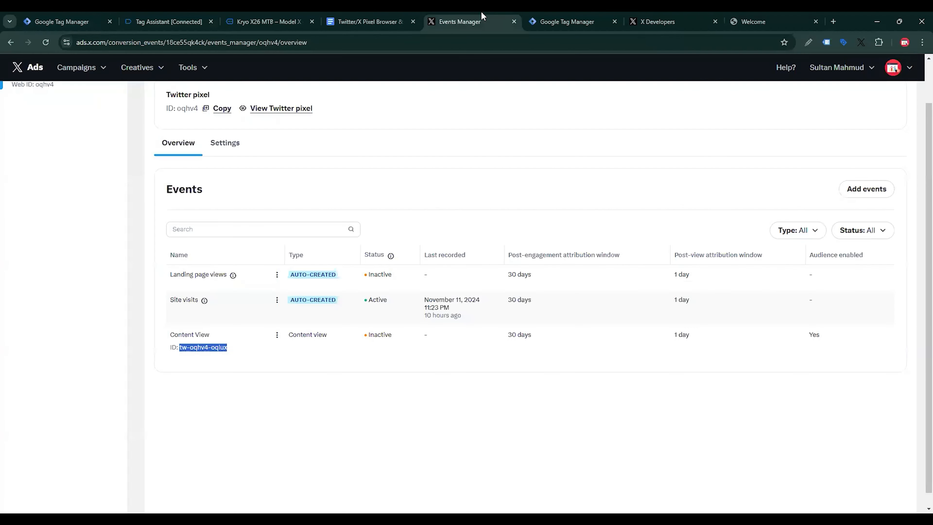
left_click(866, 190)
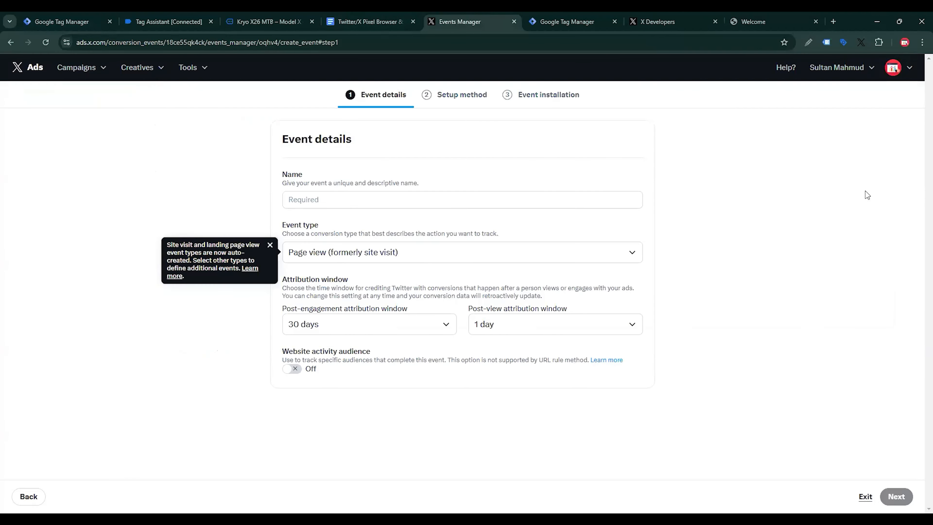
left_click(352, 206)
type("Add to Cart")
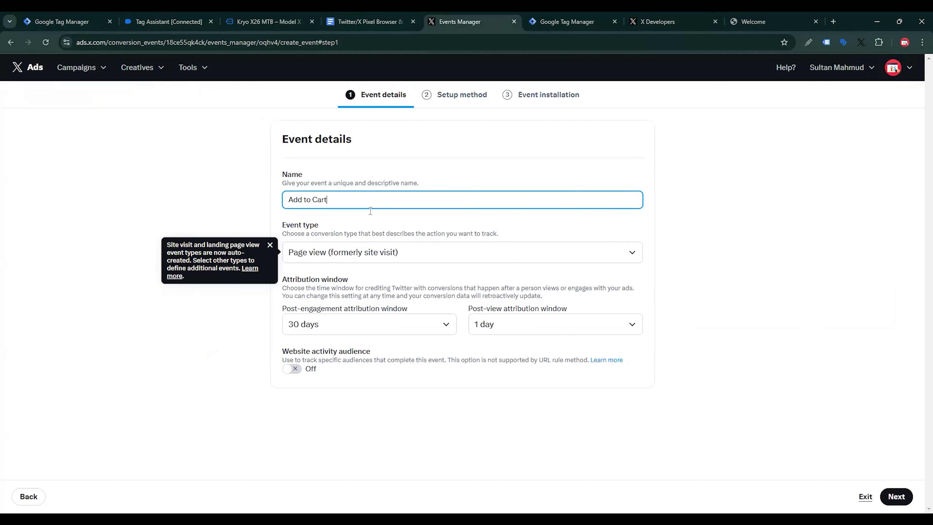
left_click(364, 259)
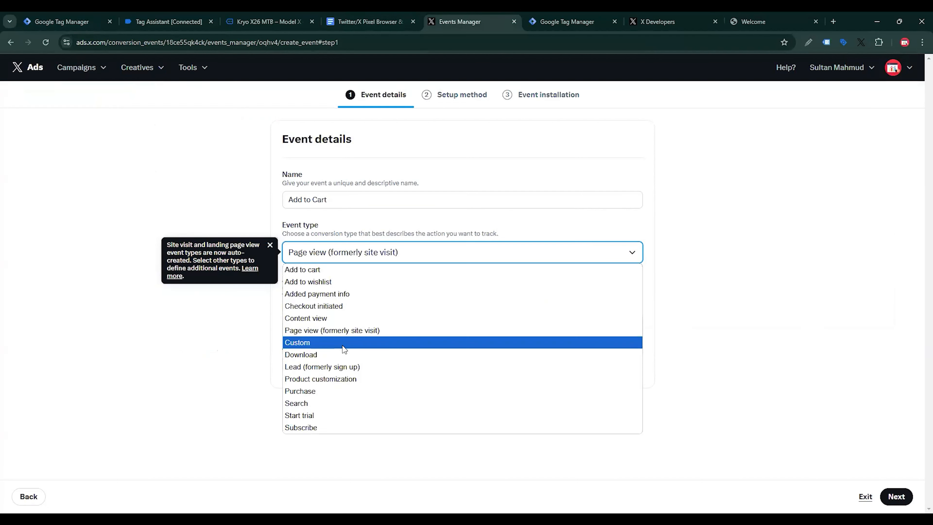
left_click(321, 269)
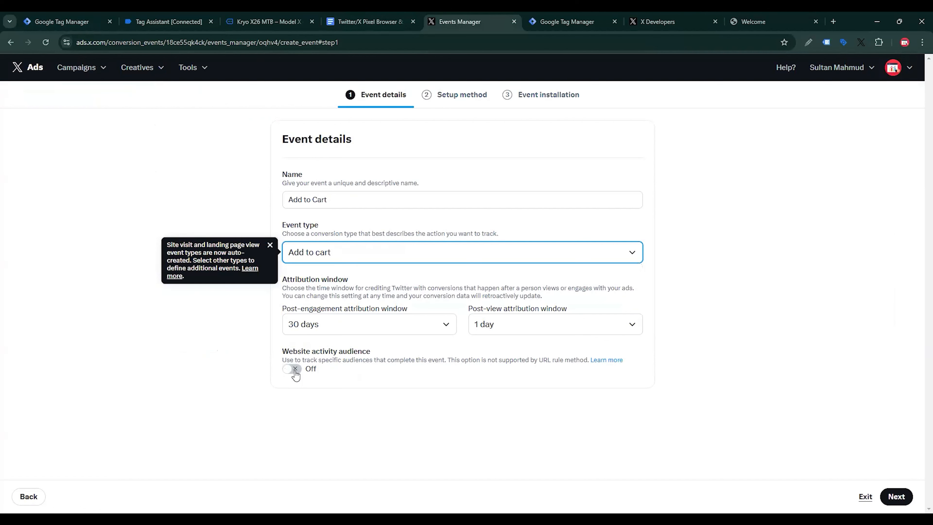
left_click(294, 369)
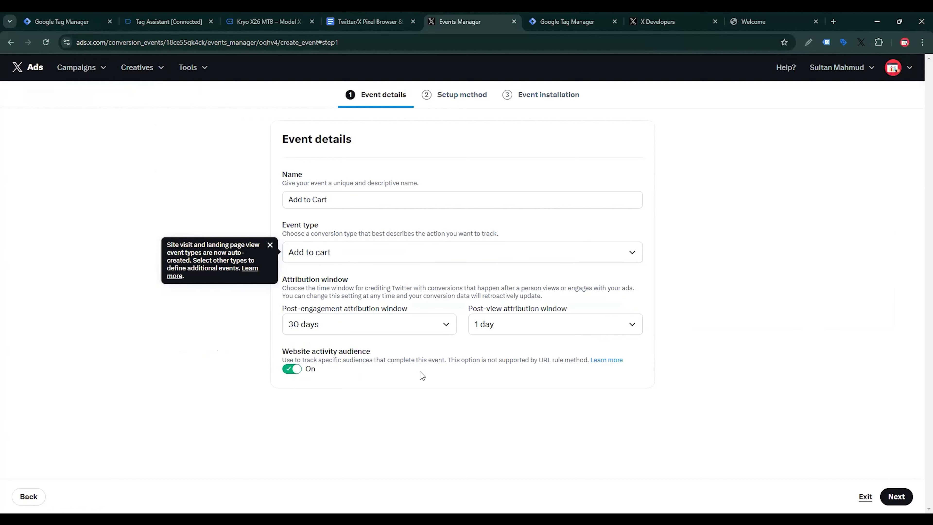
left_click(897, 497)
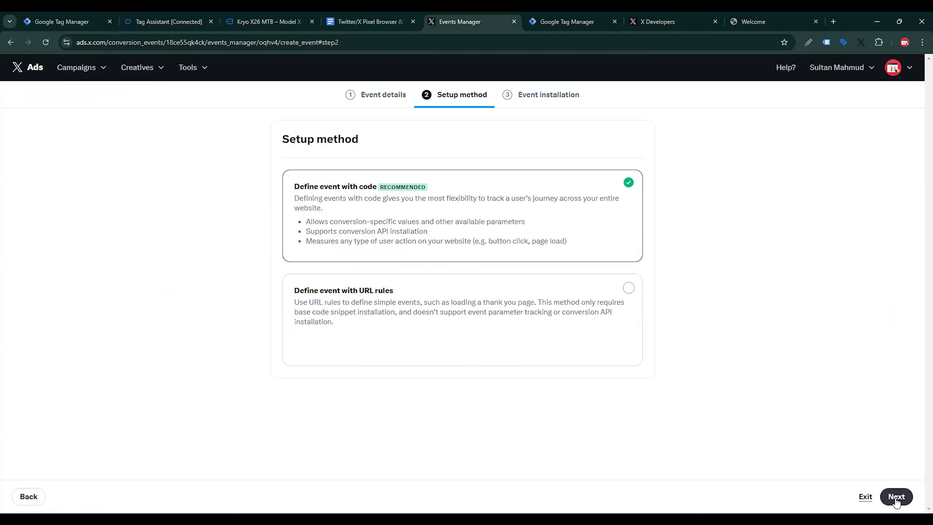
left_click(896, 497)
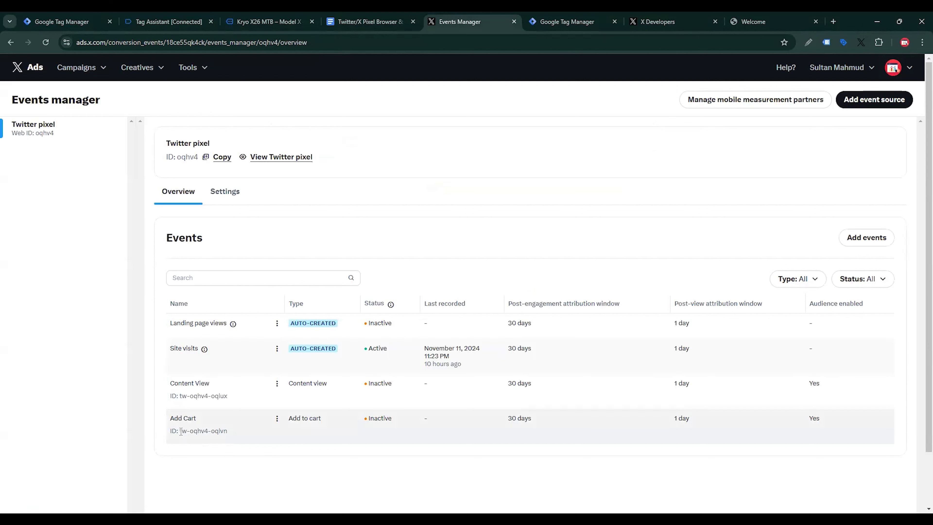
Step: Copy the event ID of the new add-to-cart event
left_click_drag(180, 432, 230, 434)
right_click(227, 436)
left_click(246, 329)
Step: In Google Tag Manager, duplicate the Twitter Event Pixel - Content View tag and name the copy Twitter Event Pixel - Add to Cart
left_click(61, 21)
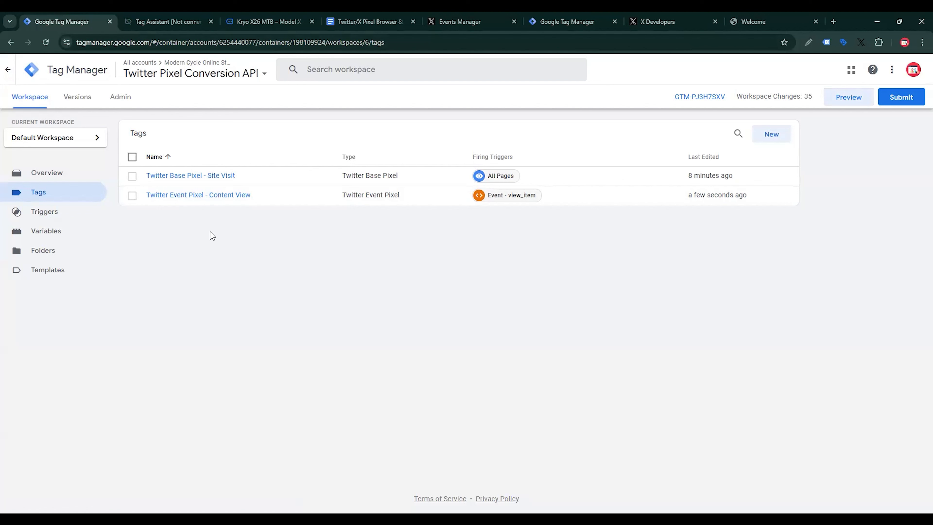
left_click(219, 197)
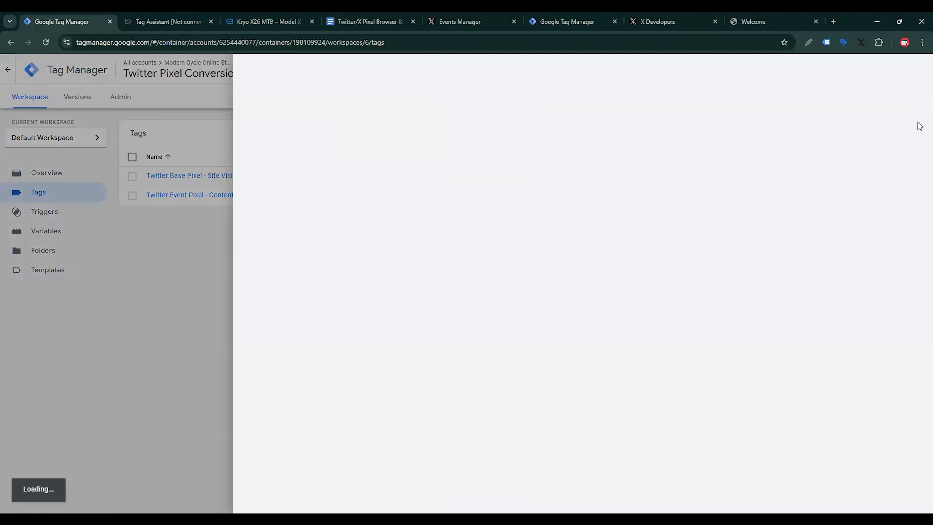
left_click(916, 69)
left_click(898, 90)
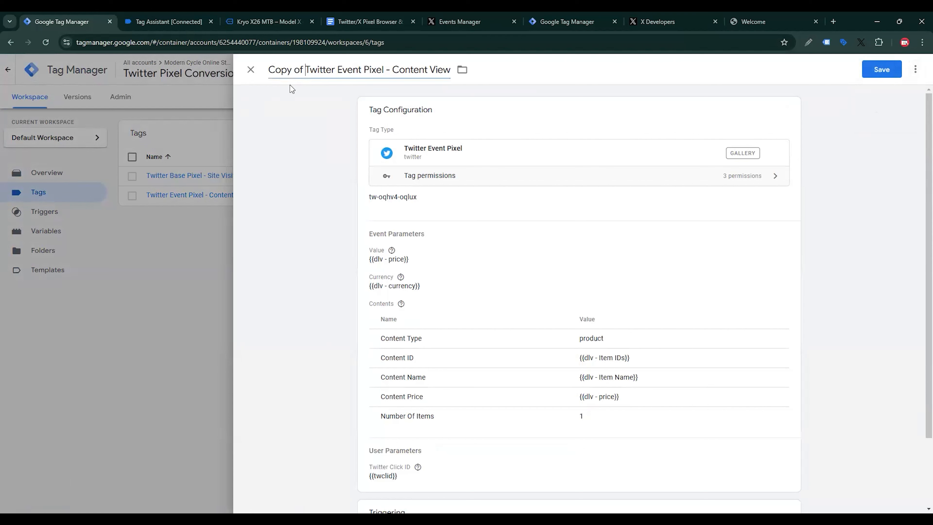
left_click_drag(306, 69, 257, 70)
key("BackSpace")
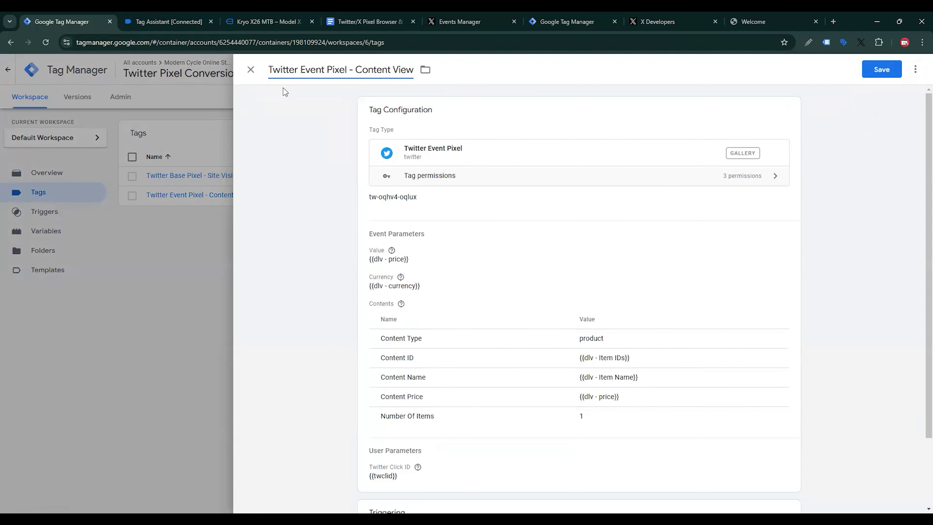
key("ctrl+shift+Left")
key("ctrl+shift+Left")
type("Add to C")
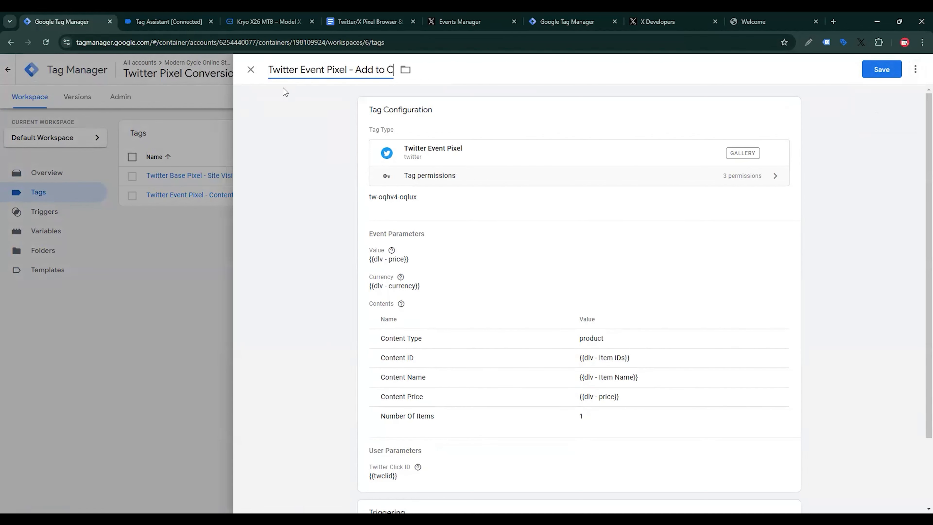
type("art")
Step: Replace the Add to Cart tag's Event ID with tw-oqhv4-oqlvn, copied from the Add Cart event in X Events Manager
left_click(382, 235)
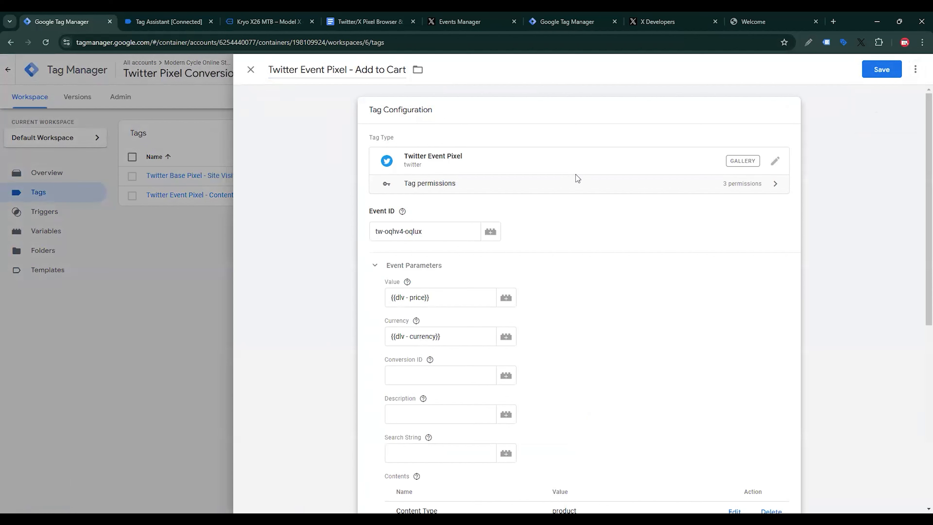
left_click(460, 22)
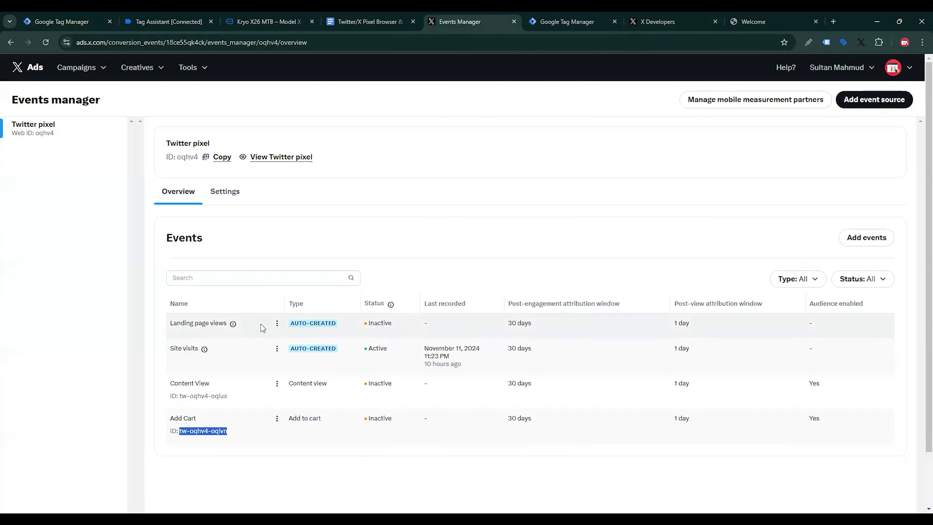
right_click(215, 431)
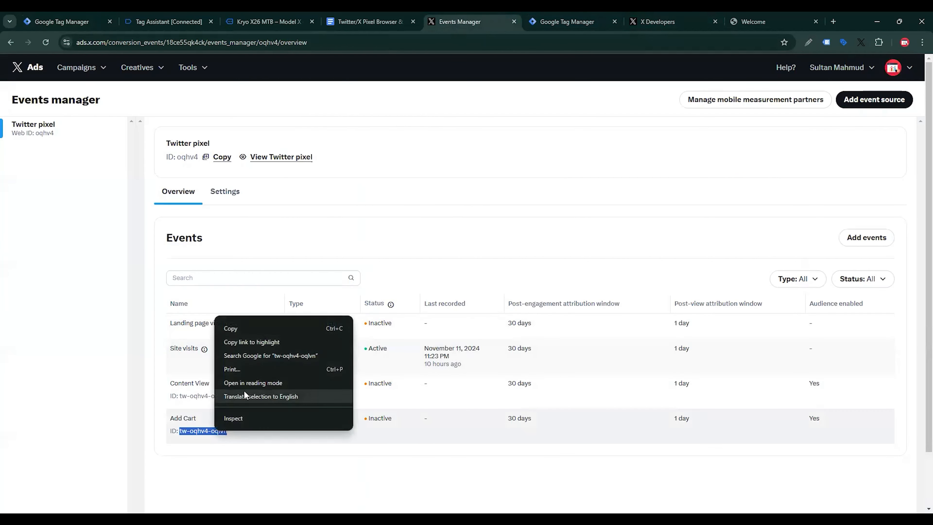
left_click(237, 329)
left_click(73, 21)
triple_click(375, 220)
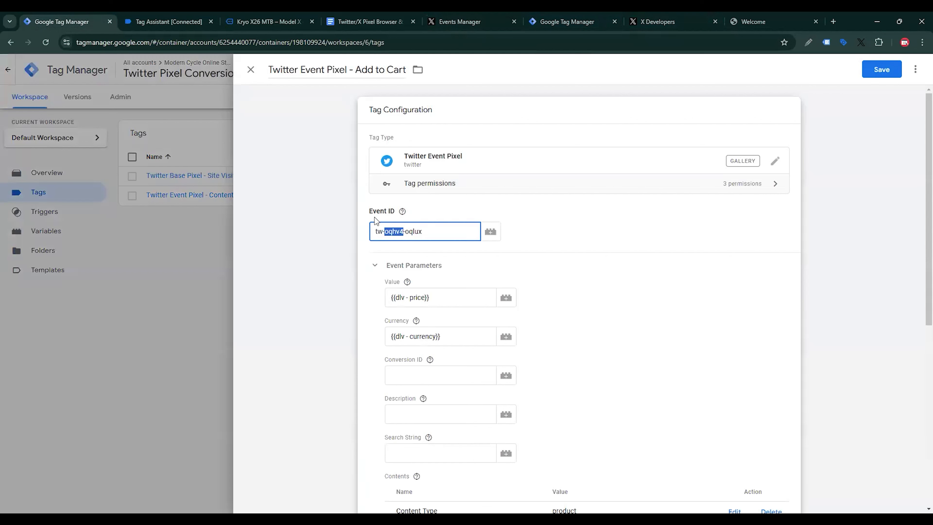
key("ctrl+v")
Step: Remove the Event - view_item firing trigger from the Add to Cart tag
scroll(562, 271, "down", 4)
scroll(690, 279, "down", 5)
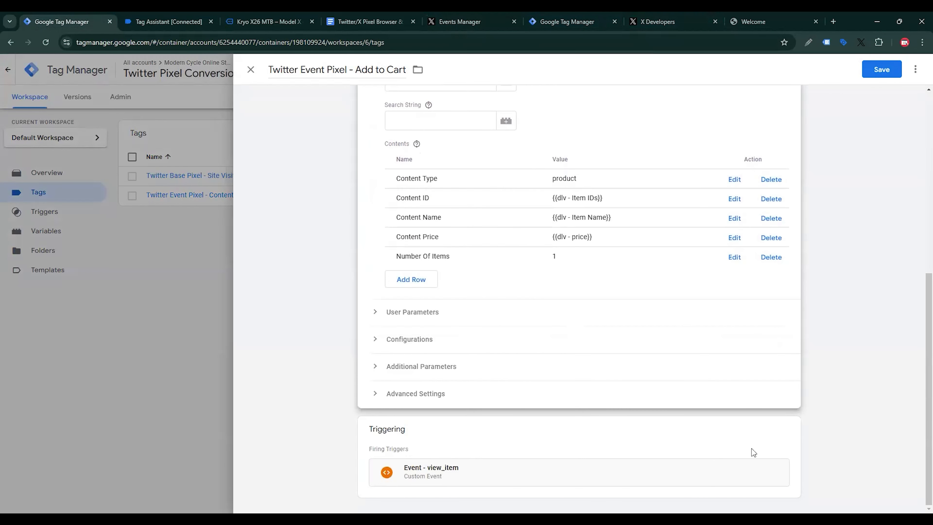
left_click(784, 432)
left_click(775, 451)
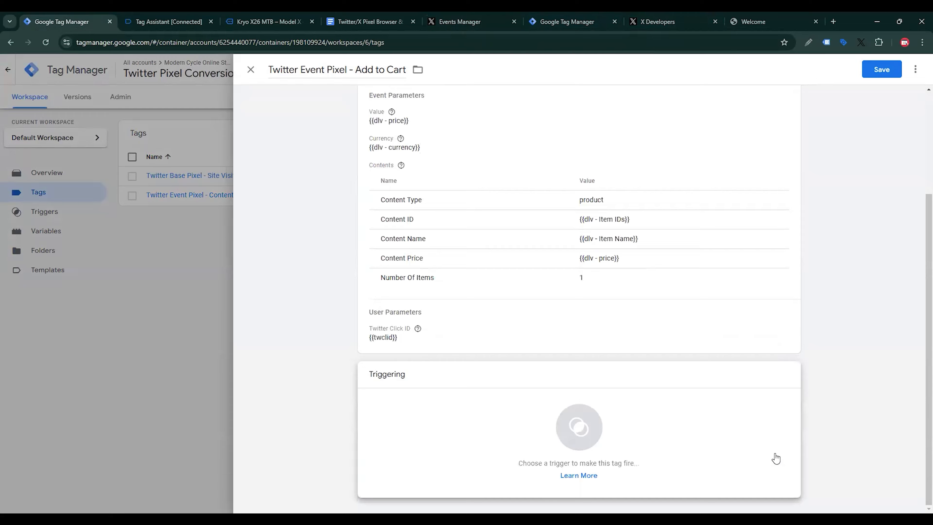
Step: Start a new trigger of type Custom Event for the Add to Cart tag
left_click(760, 456)
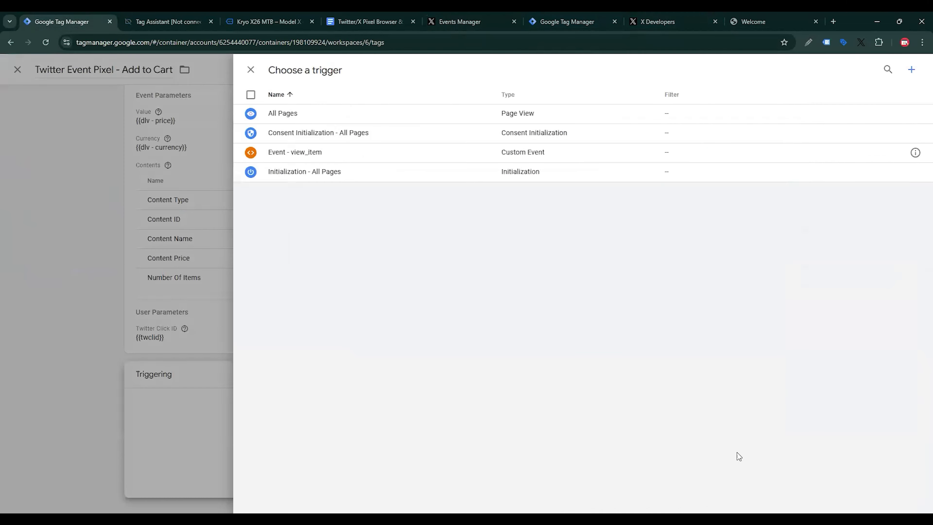
left_click(912, 70)
left_click(793, 210)
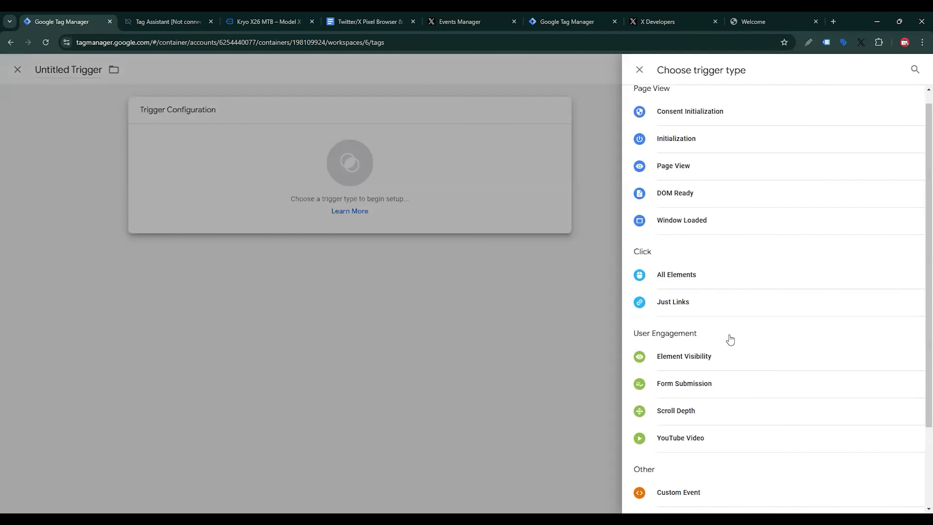
scroll(729, 340, "down", 3)
left_click(701, 392)
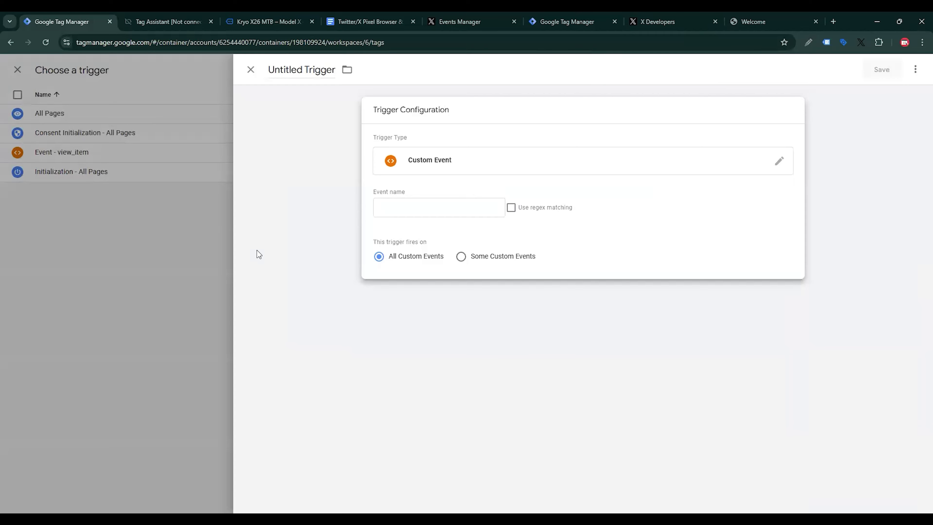
Step: Add the Kryo X26 MTB product to the shop's cart and copy the add_to_cart event name from Tag Assistant
left_click(263, 19)
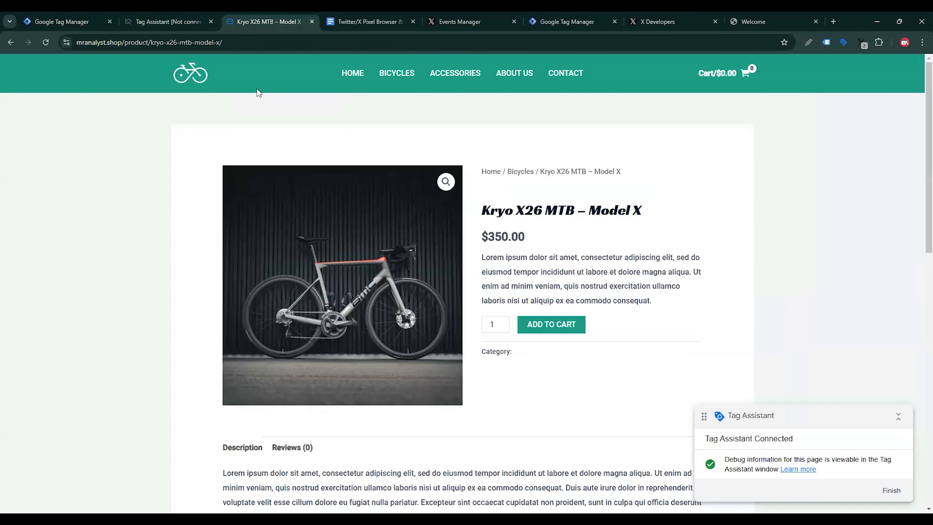
left_click(551, 325)
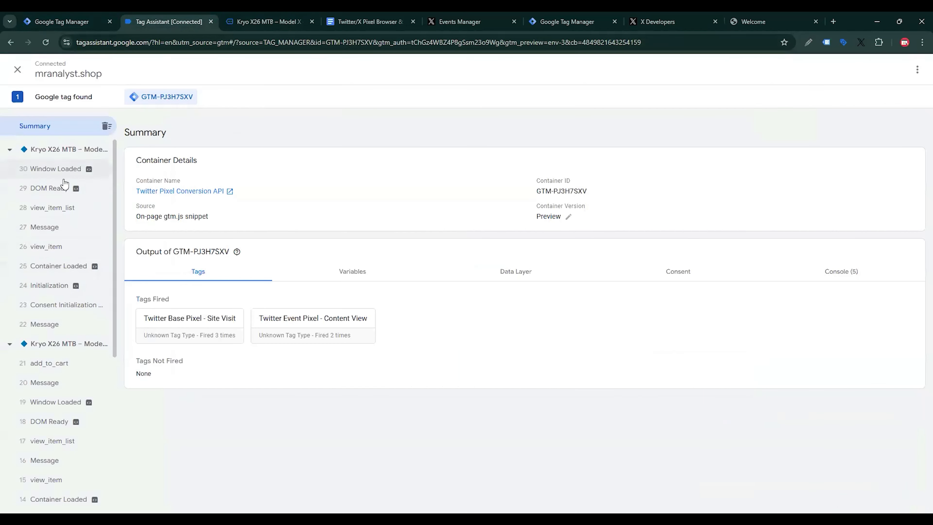
left_click(68, 363)
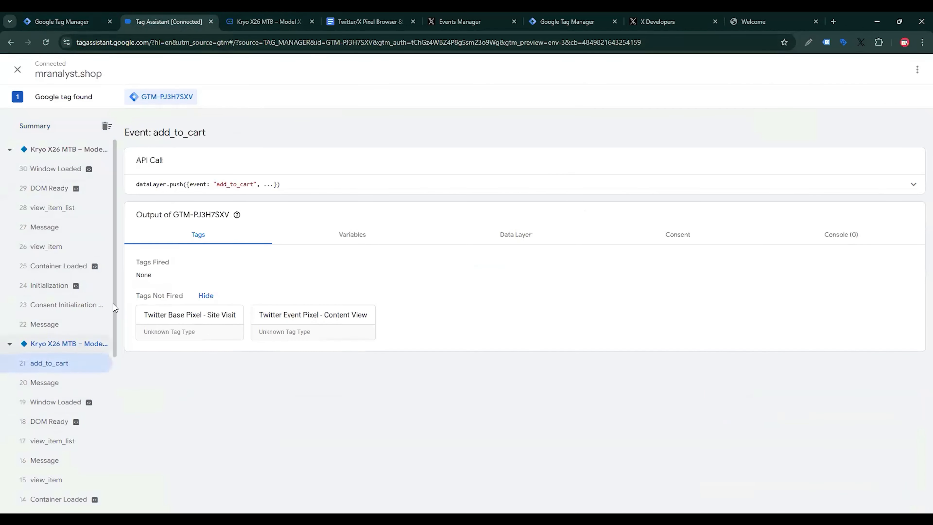
left_click_drag(153, 133, 202, 135)
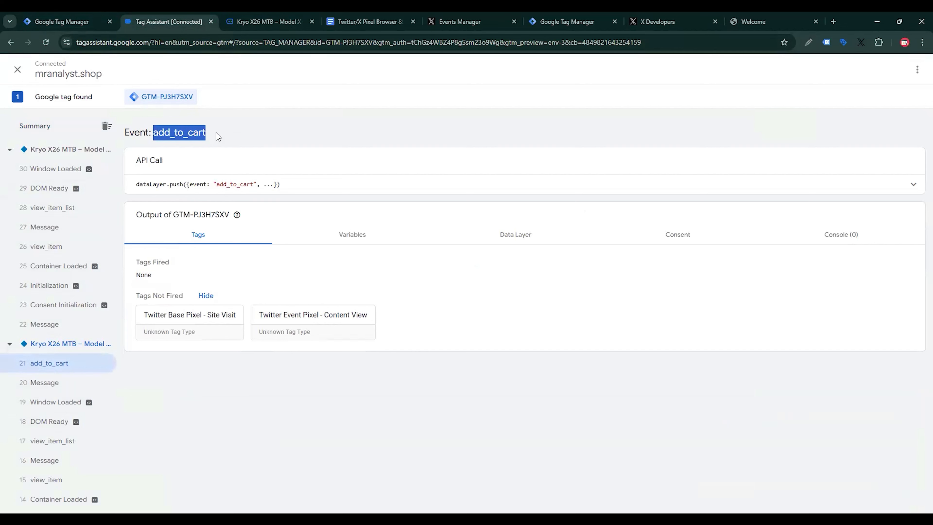
Step: In Google Tag Manager, set the trigger's event name to add_to_cart, name the trigger after the event and save it
left_click(79, 19)
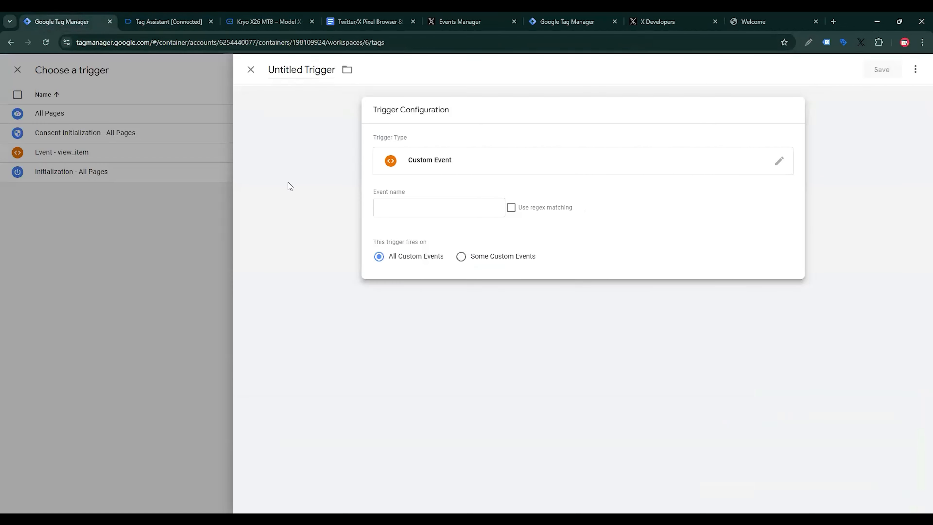
left_click(374, 205)
key("ctrl+v")
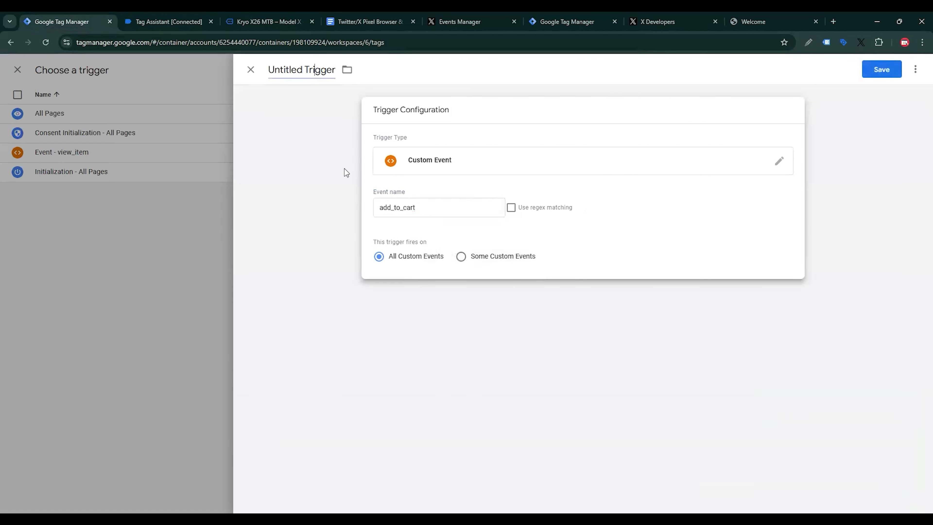
left_click(345, 169)
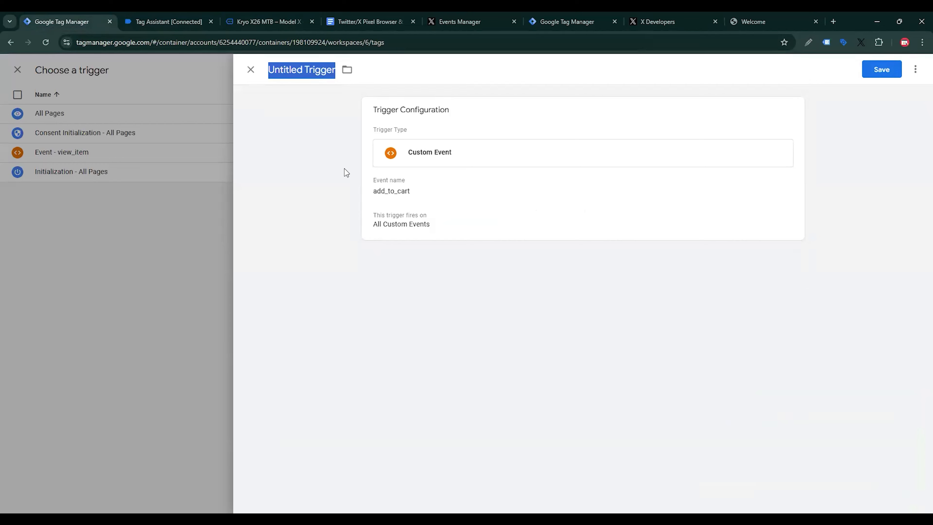
key("ctrl+v")
key("ctrl+f")
left_click(878, 70)
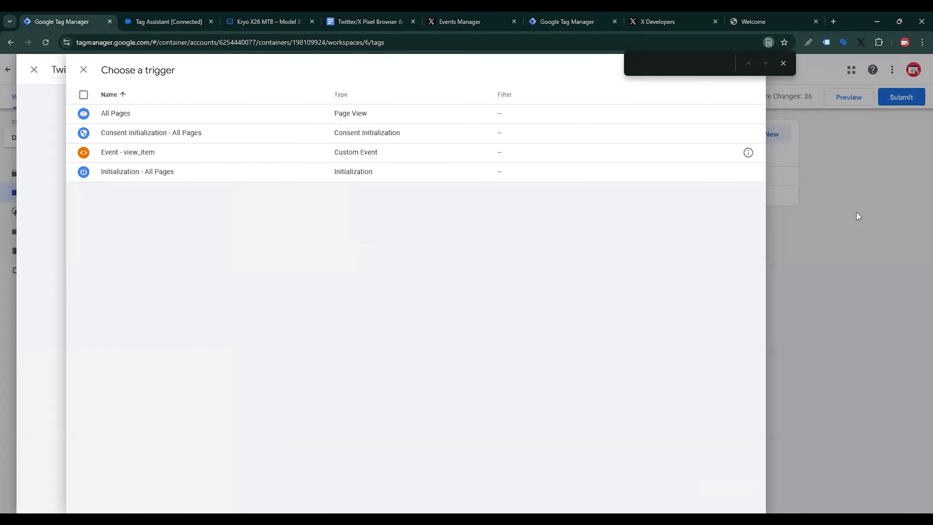
Step: Clear the Number Of Items value in the tag's Contents and open the variable selection for it
scroll(576, 317, "up", 4)
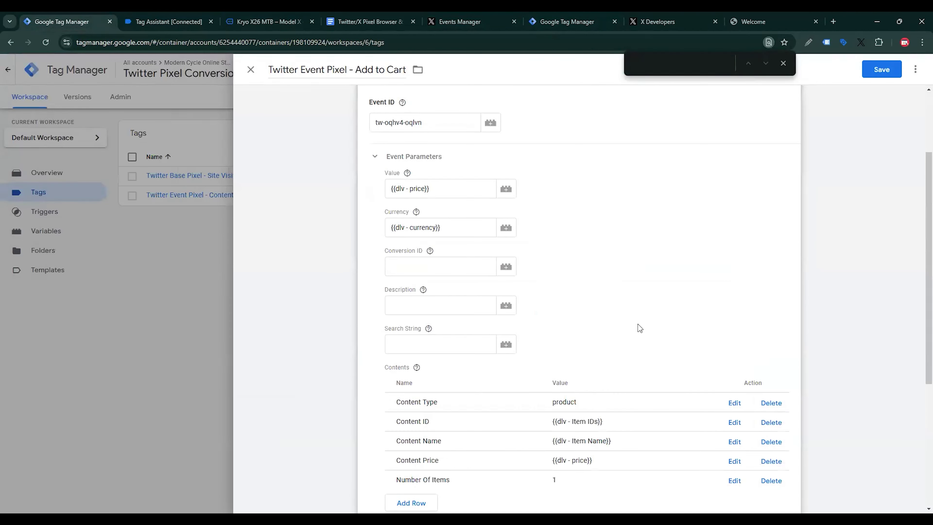
scroll(639, 328, "down", 4)
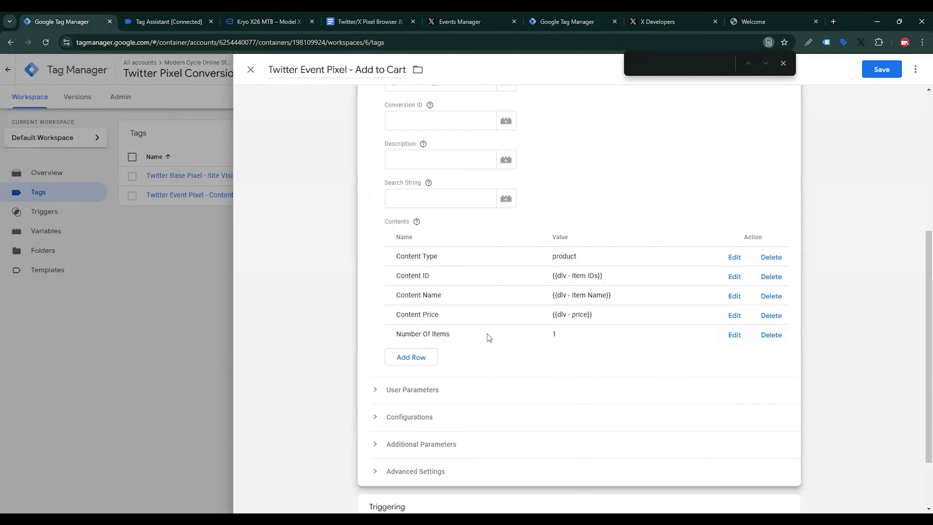
left_click(734, 334)
double_click(707, 151)
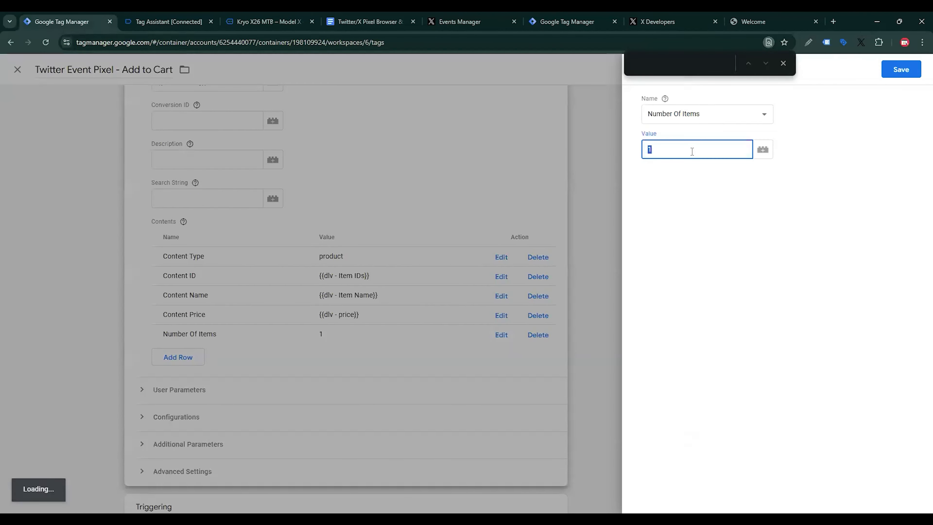
key("BackSpace")
left_click(766, 156)
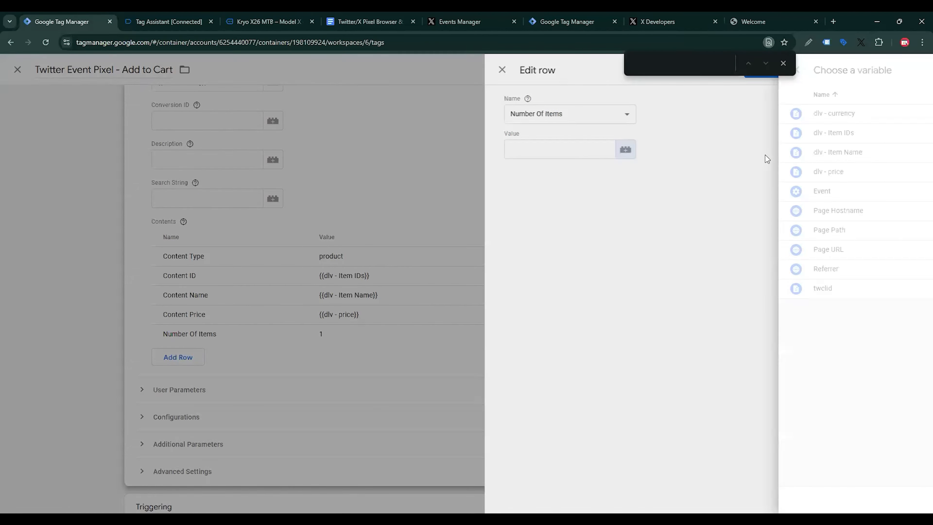
Step: Start a new variable of type Data Layer Variable for the Number Of Items value
left_click(911, 69)
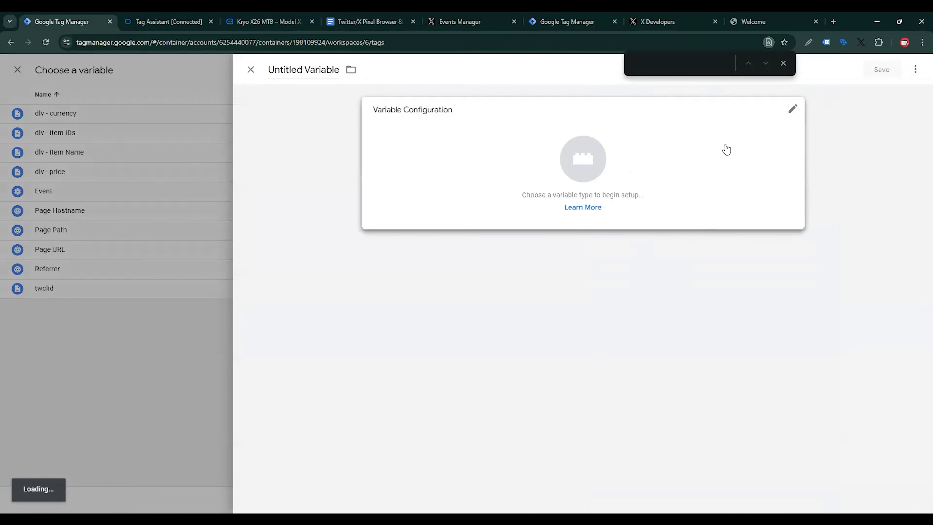
left_click(717, 191)
scroll(730, 294, "down", 3)
scroll(739, 285, "down", 1)
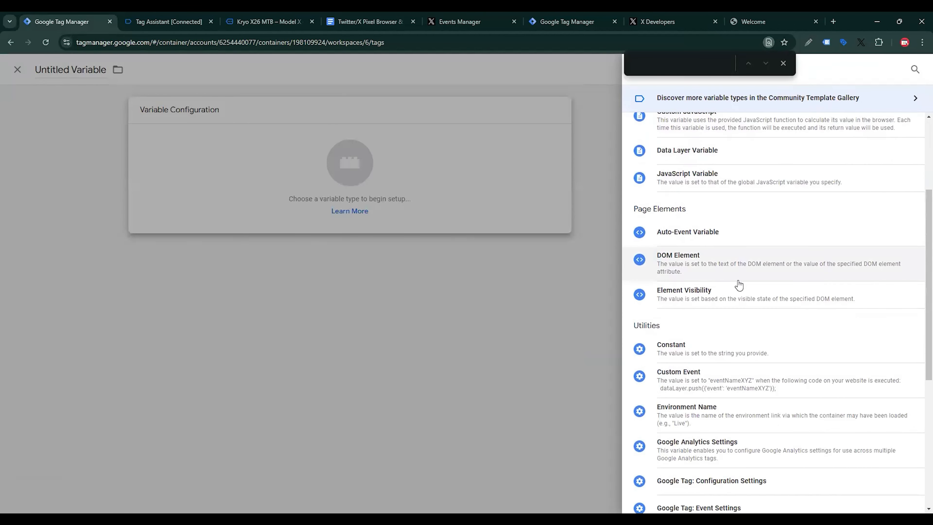
scroll(704, 228, "up", 1)
scroll(709, 213, "up", 1)
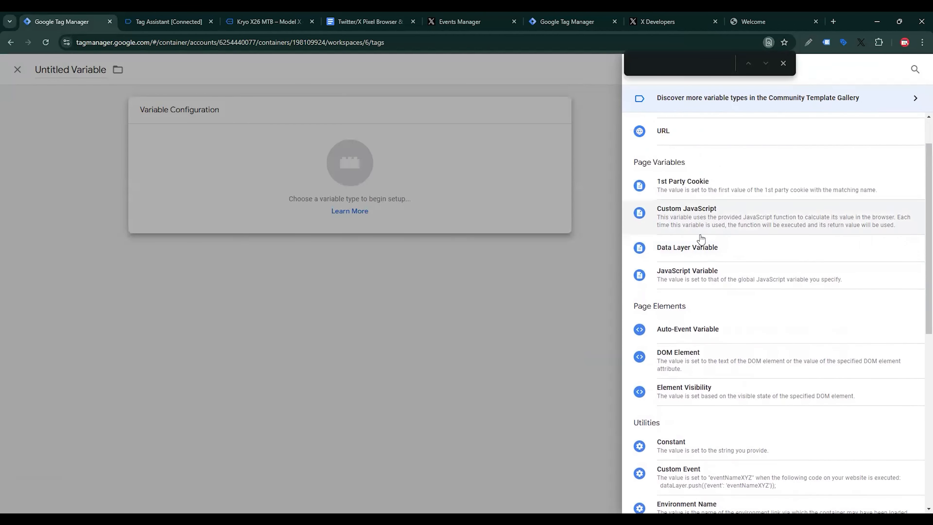
left_click(700, 246)
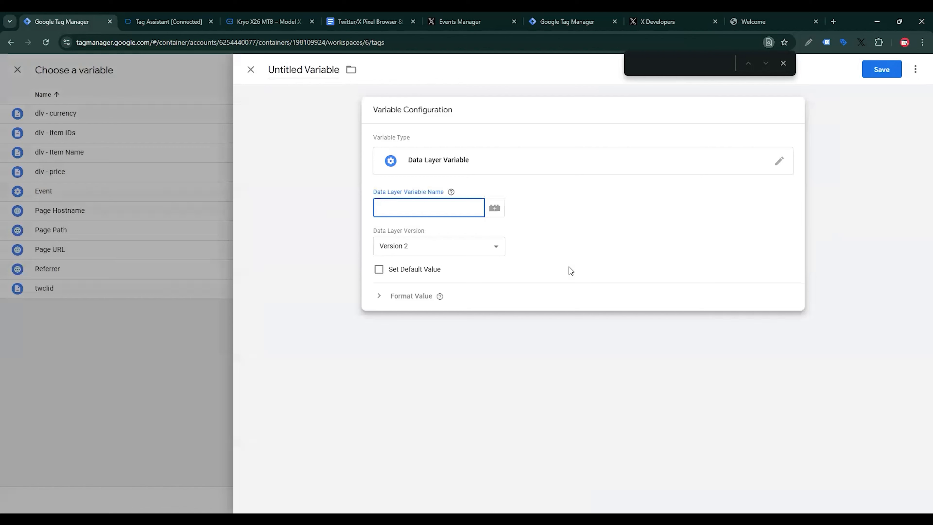
left_click(342, 212)
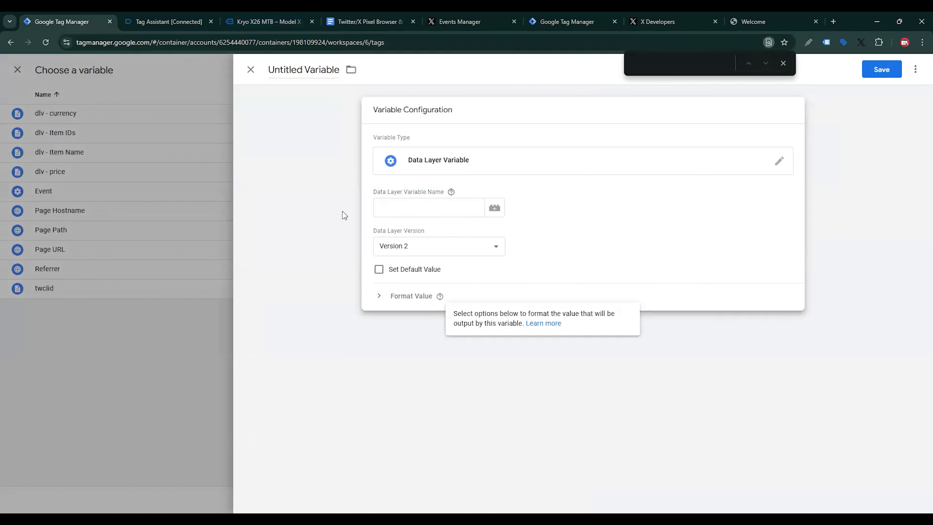
Step: Check the quantity path in Tag Assistant's add_to_cart API call and copy ecommerce.items.0.quantity from the setup document's Add to Cart table
key("ctrl+Tab")
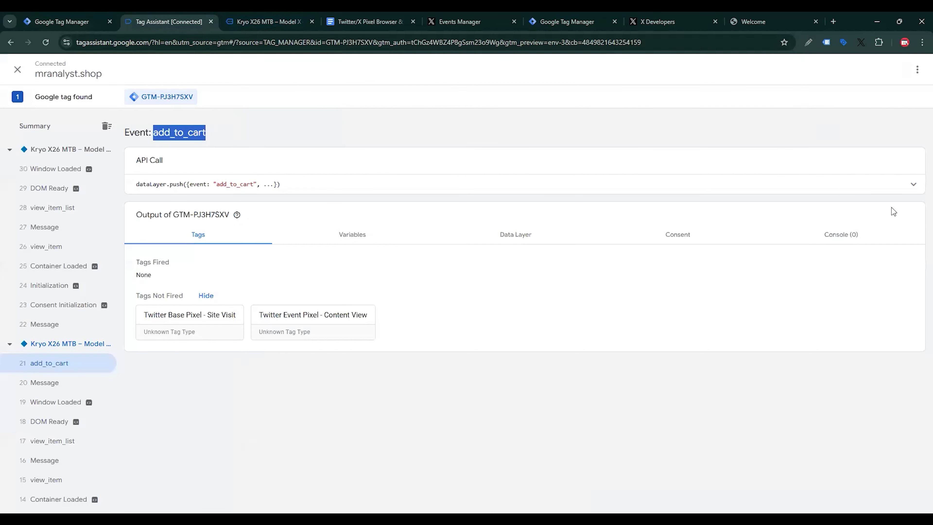
left_click(912, 184)
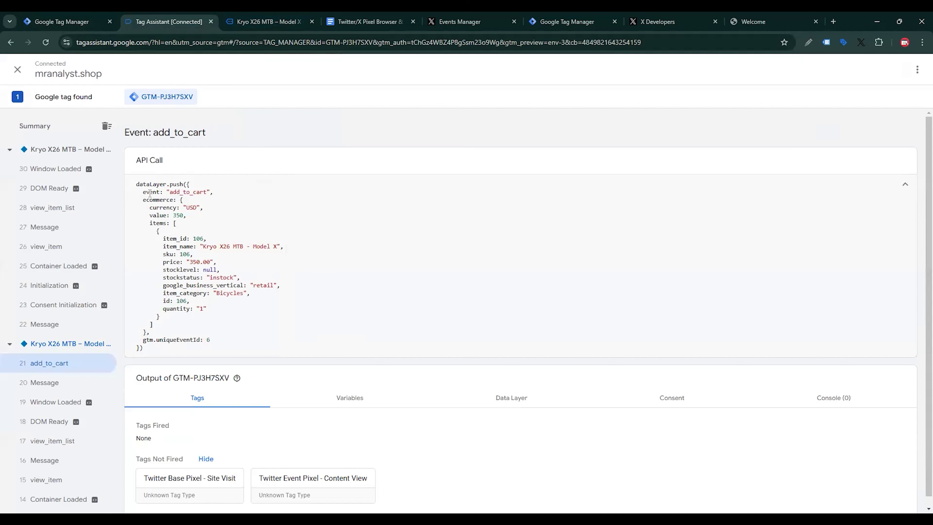
left_click_drag(146, 196, 171, 223)
left_click_drag(163, 309, 190, 309)
left_click(365, 21)
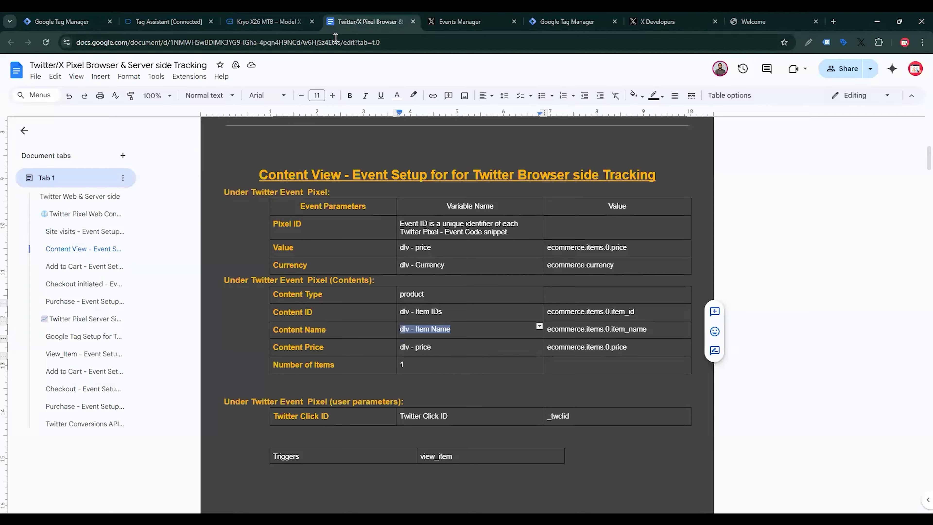
scroll(356, 322, "down", 7)
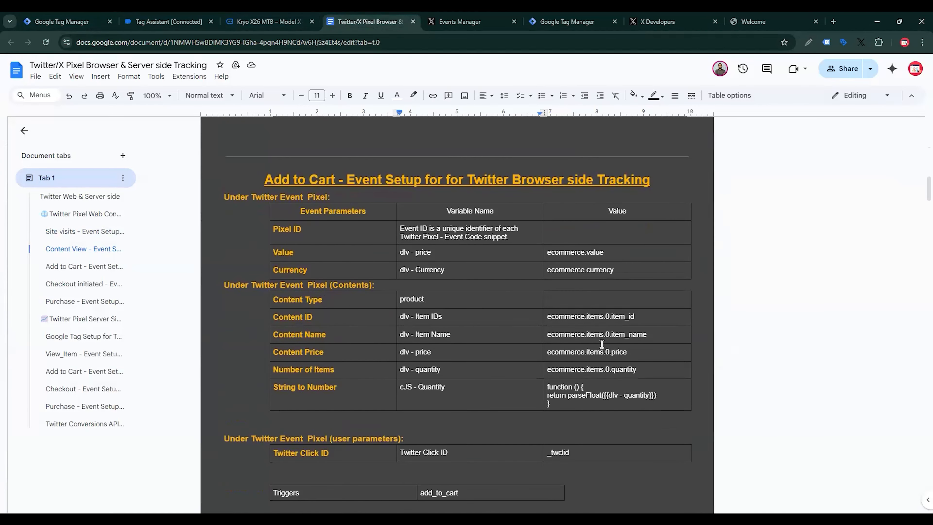
triple_click(618, 370)
key("ctrl+c")
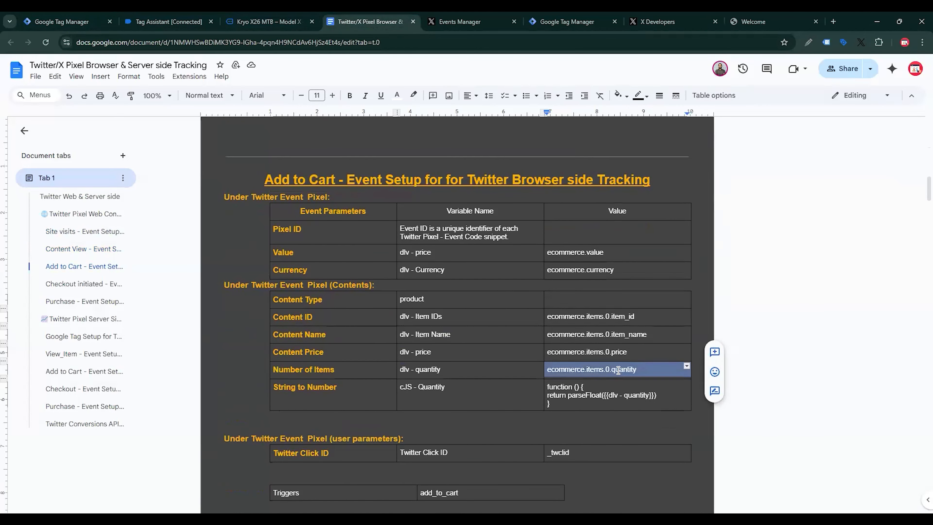
Step: In Google Tag Manager, set the data layer variable name to ecommerce.items.0.quantity, name the variable dlv - quantity and save it
left_click(34, 17)
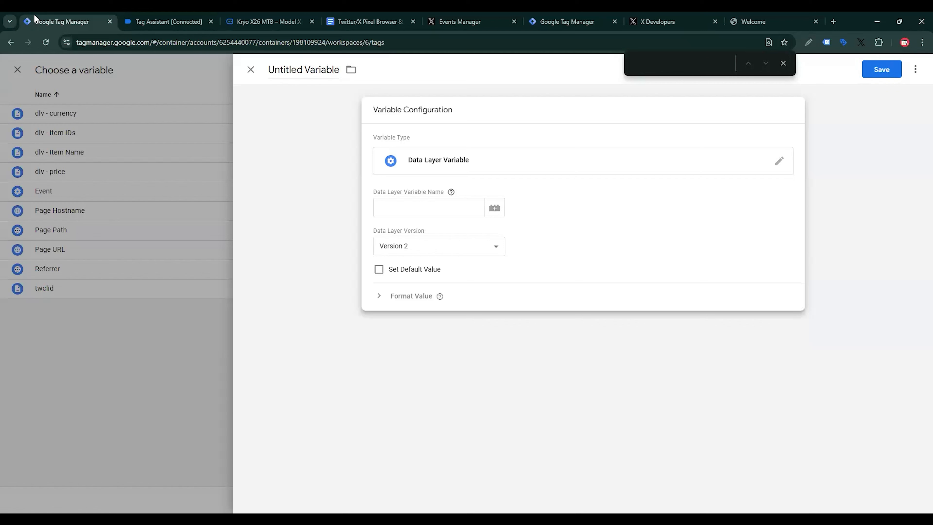
left_click(334, 205)
key("ctrl+v")
left_click(360, 173)
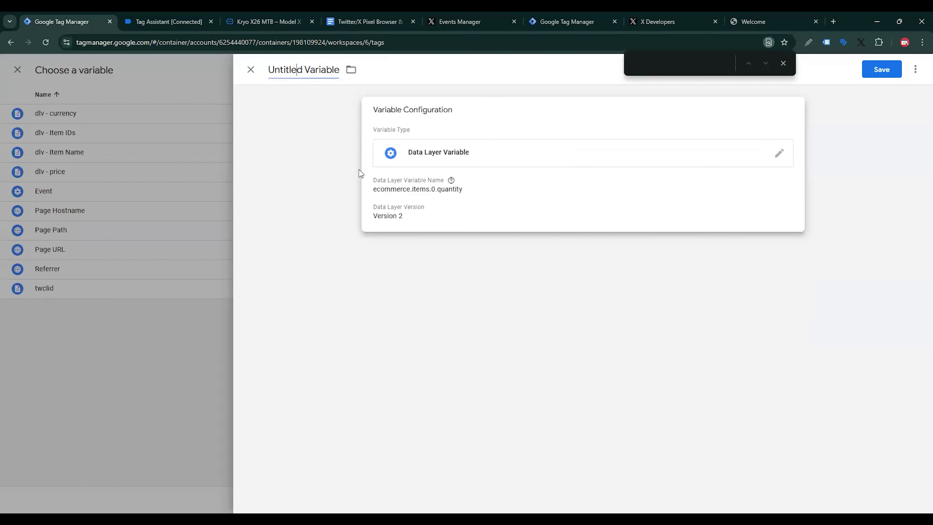
type("dlv")
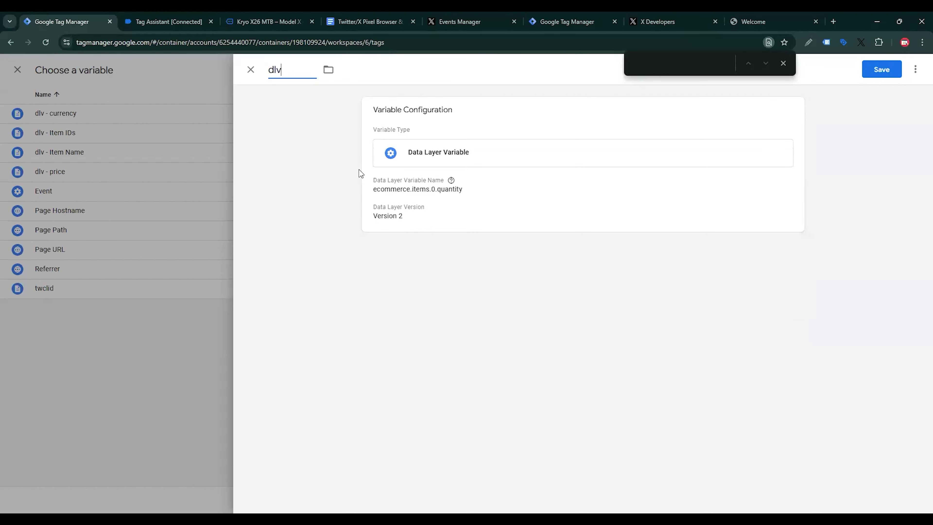
type(" - quantity")
left_click(881, 70)
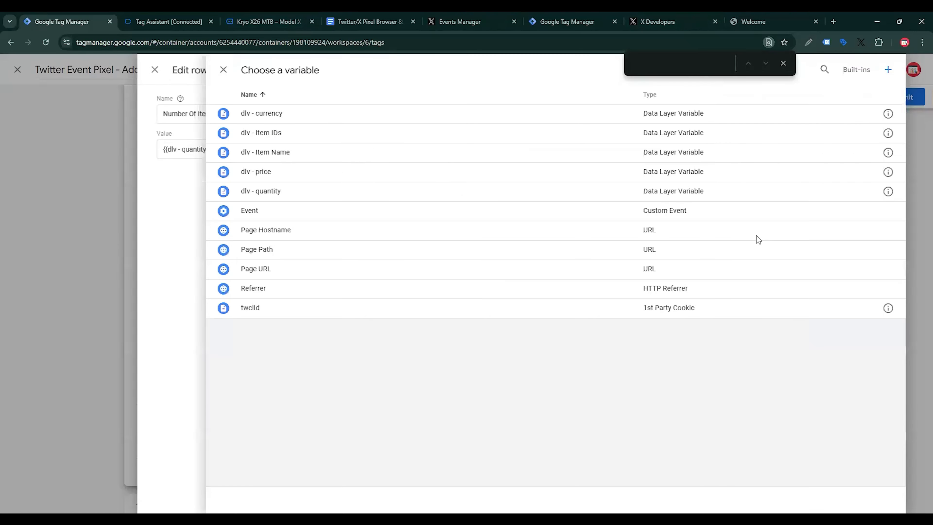
Step: Save the Number Of Items row with {{dlv - quantity}}, save the Add to Cart tag, and preview the container
left_click(902, 69)
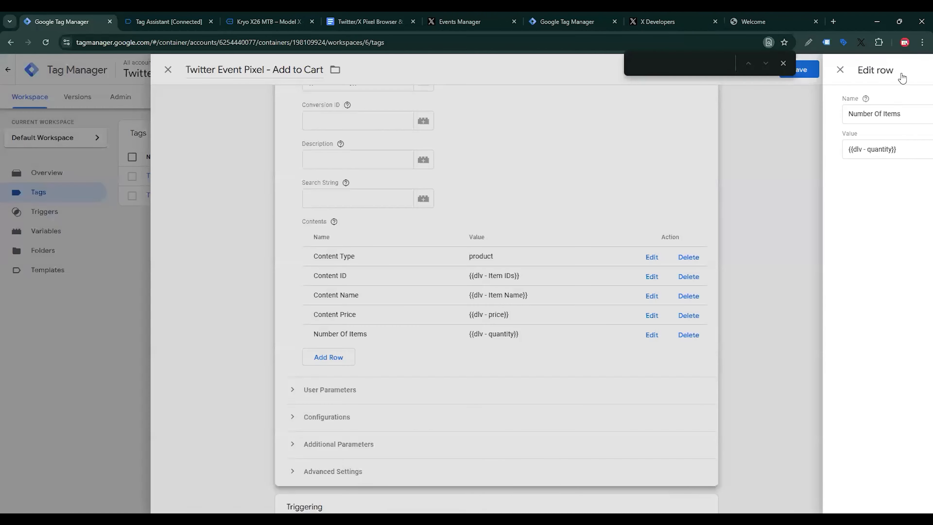
left_click(881, 69)
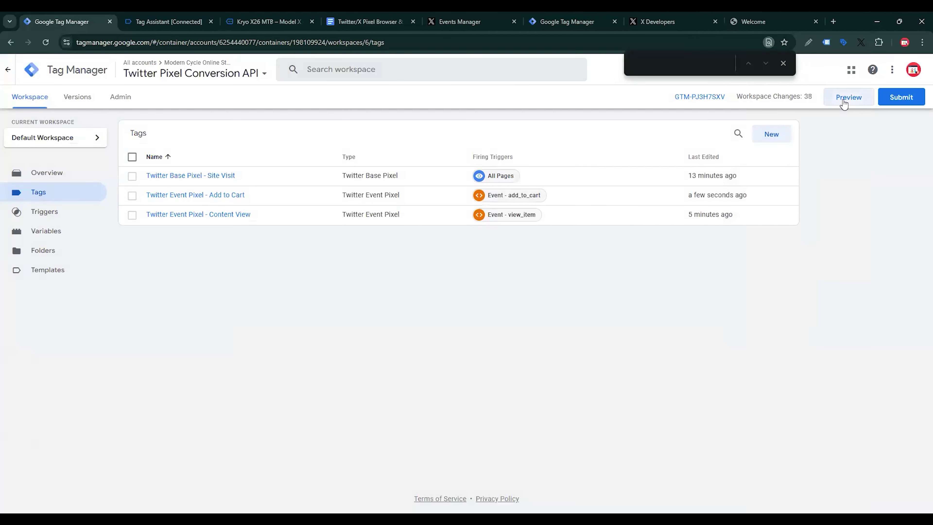
left_click(844, 101)
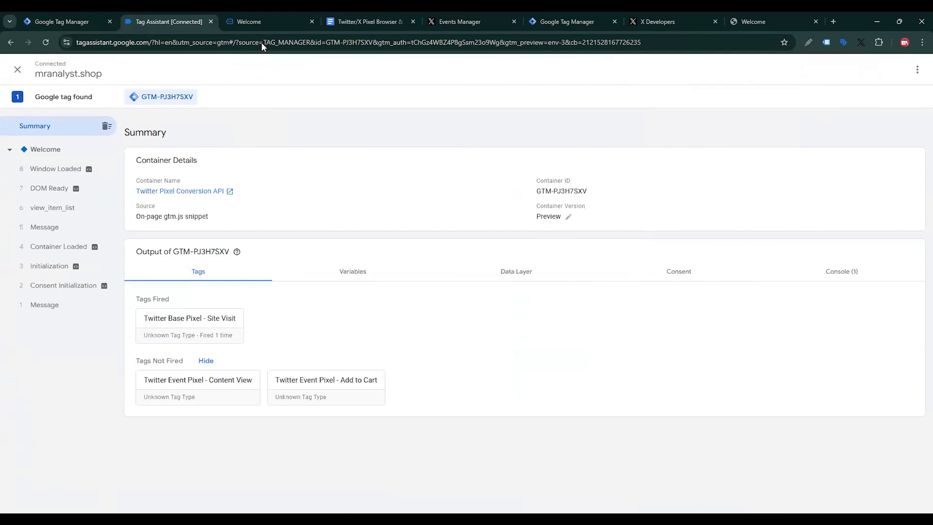
Step: Switch to the shop's Welcome page, open the Kryo X26 MTB – Model Y product and add it to the cart
left_click(261, 20)
scroll(362, 239, "down", 8)
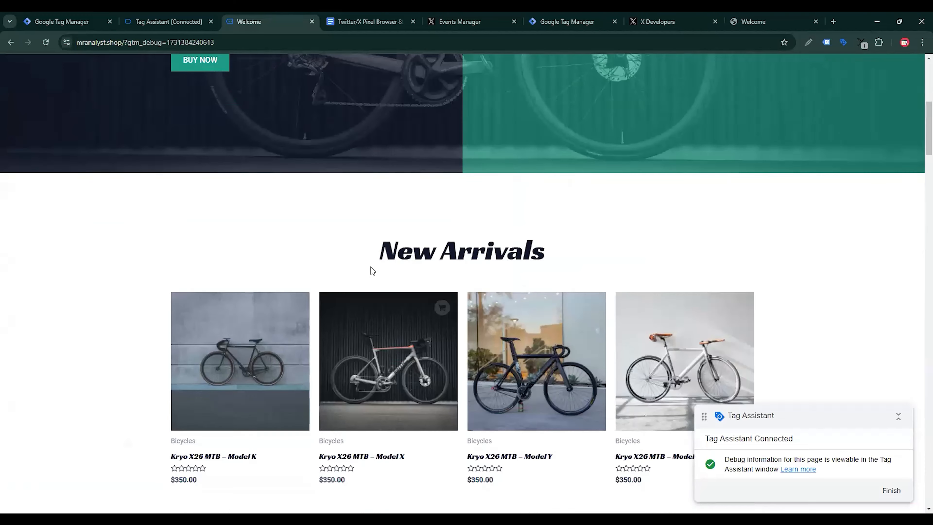
left_click(536, 360)
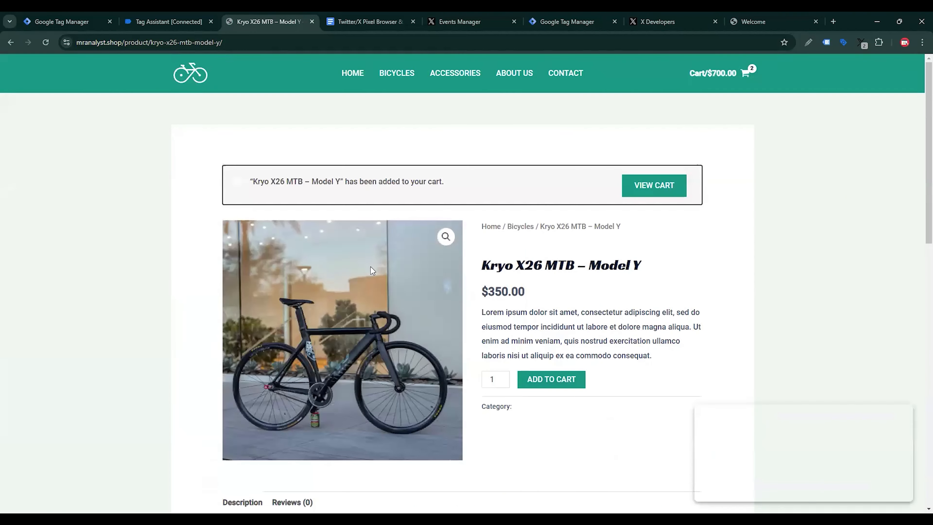
Step: In Tag Assistant, examine the return type of dlv - quantity among the add_to_cart event's variables
left_click(168, 21)
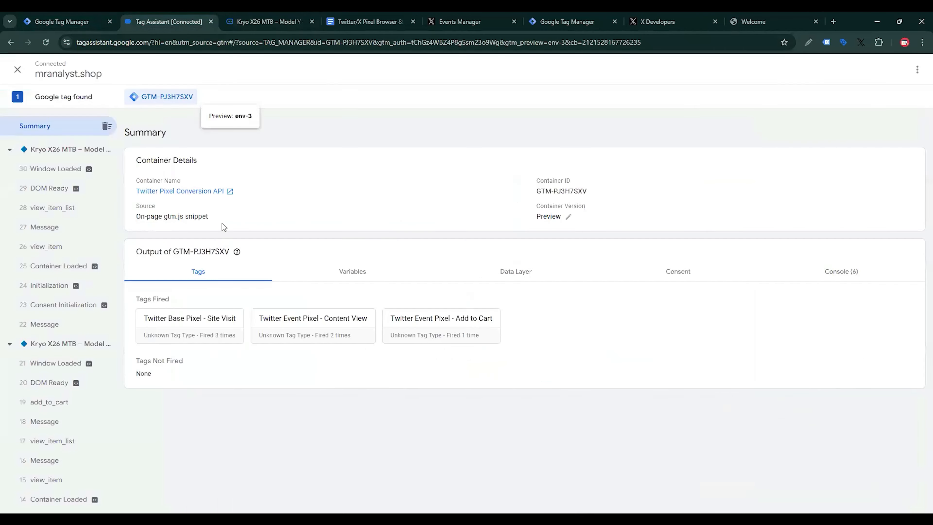
scroll(63, 353, "down", 2)
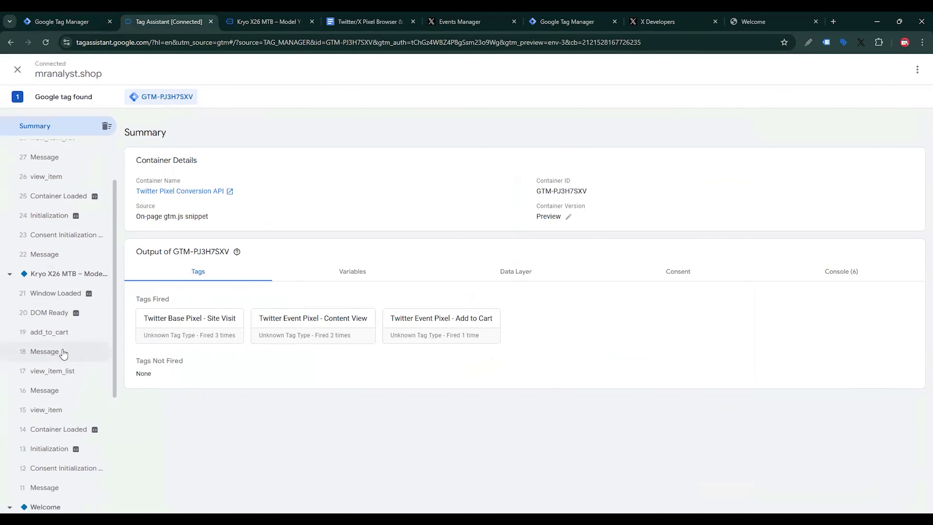
left_click(58, 304)
left_click(373, 237)
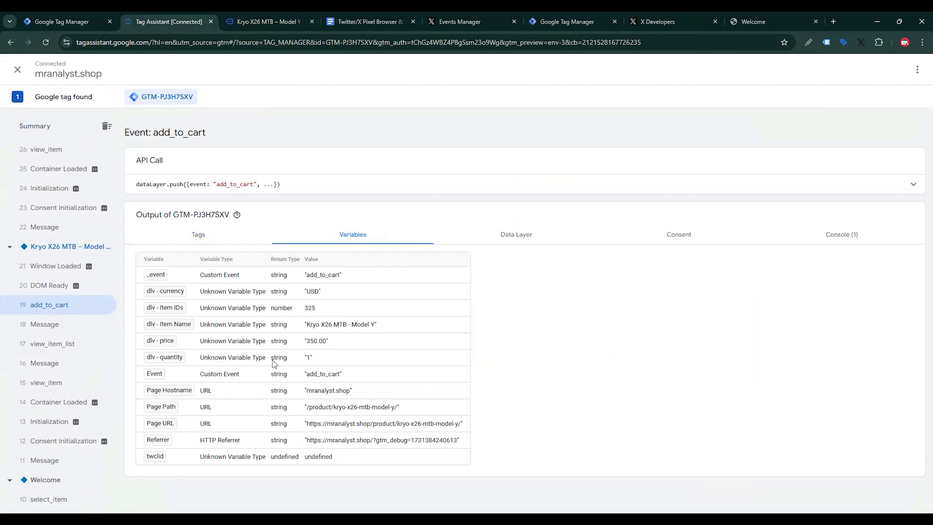
left_click_drag(271, 358, 291, 360)
Step: In Google Tag Manager, edit the Twitter Event Pixel - Add to Cart tag and clear the Number Of Items value in its Contents
left_click(63, 22)
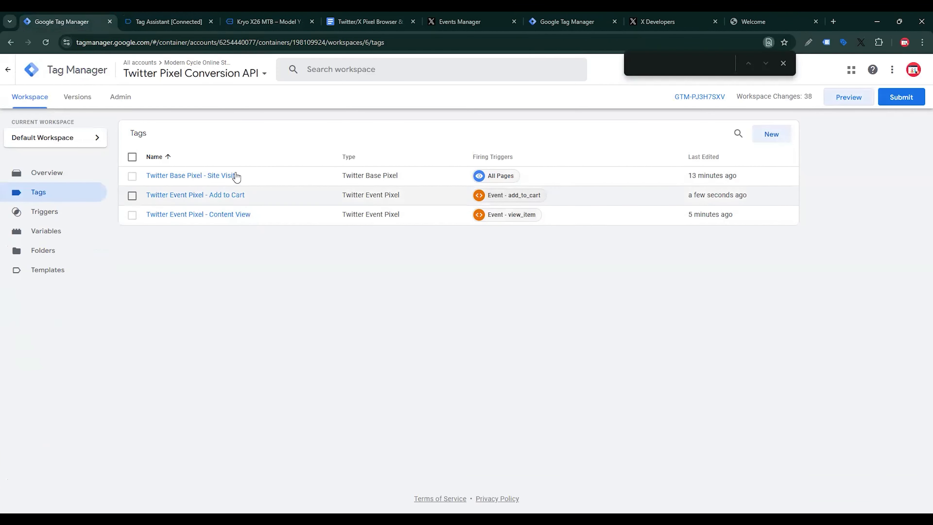
left_click(234, 195)
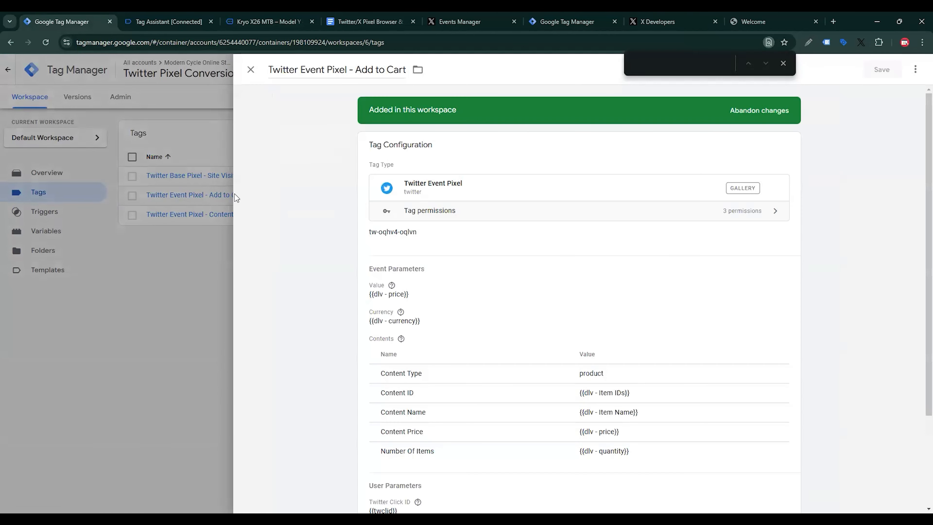
scroll(628, 368, "down", 3)
left_click(620, 341)
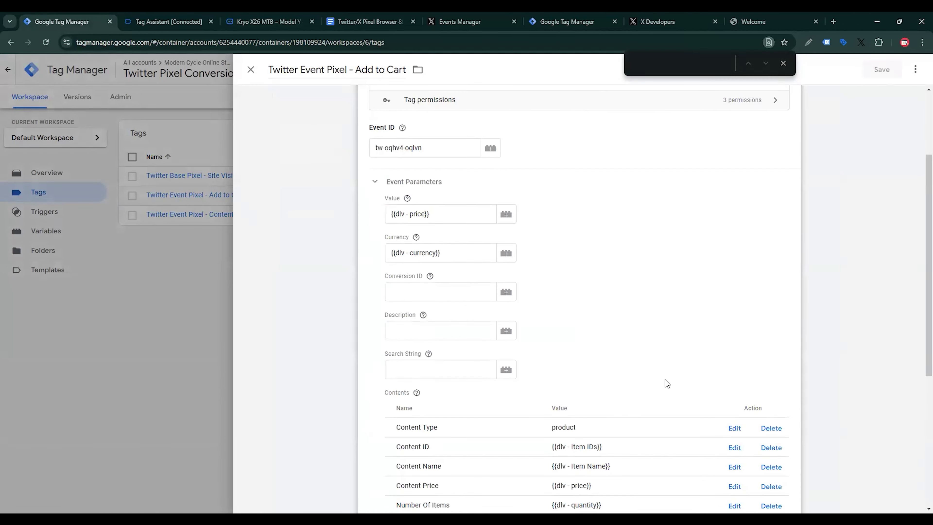
scroll(666, 381, "down", 5)
left_click(733, 263)
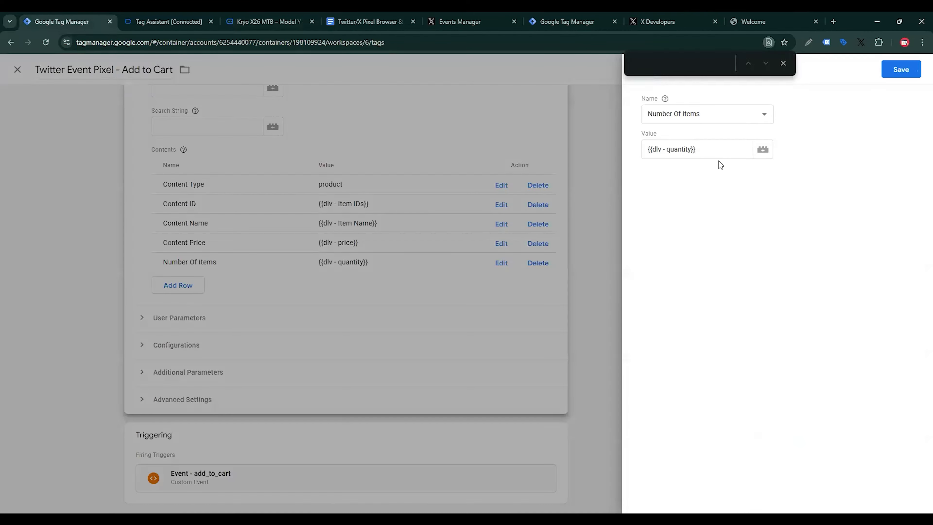
left_click_drag(648, 149, 694, 149)
key("BackSpace")
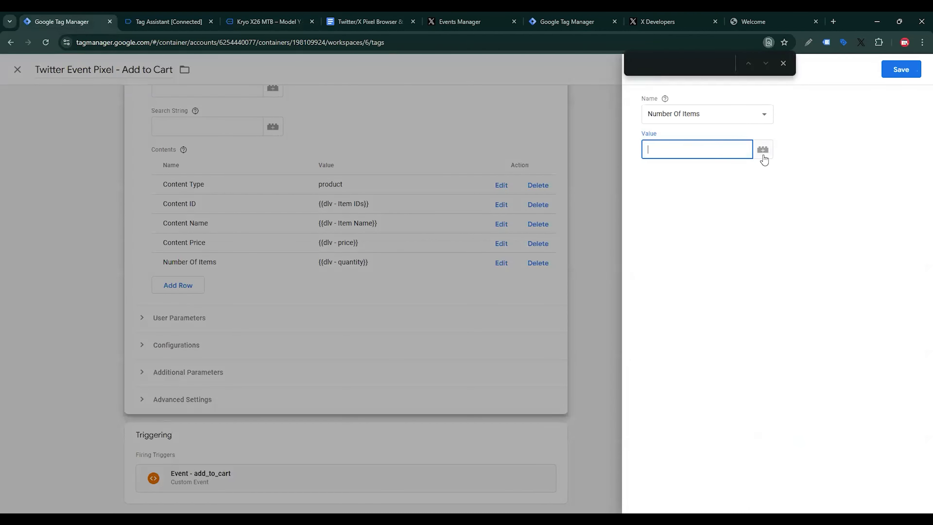
Step: Start a new variable of type Custom JavaScript for the Number Of Items value
left_click(762, 150)
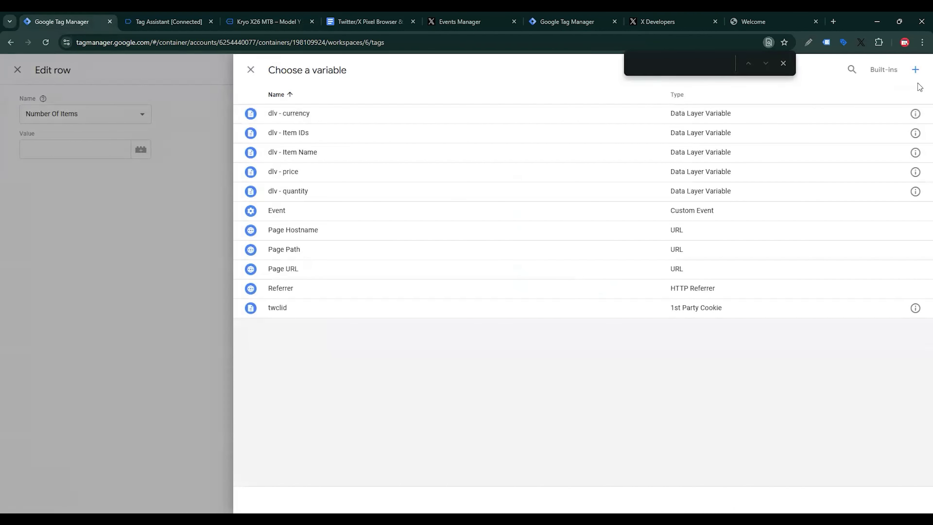
left_click(916, 74)
left_click(731, 183)
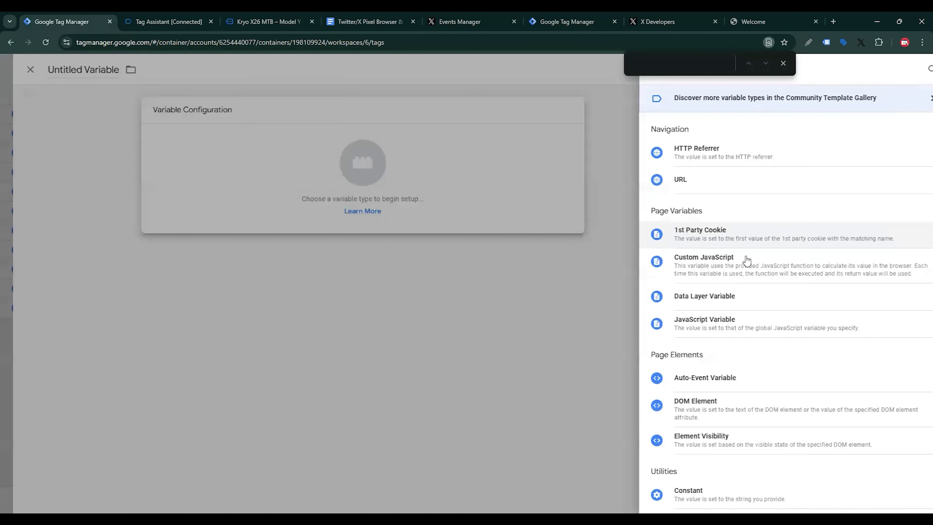
scroll(712, 246, "down", 1)
left_click(656, 163)
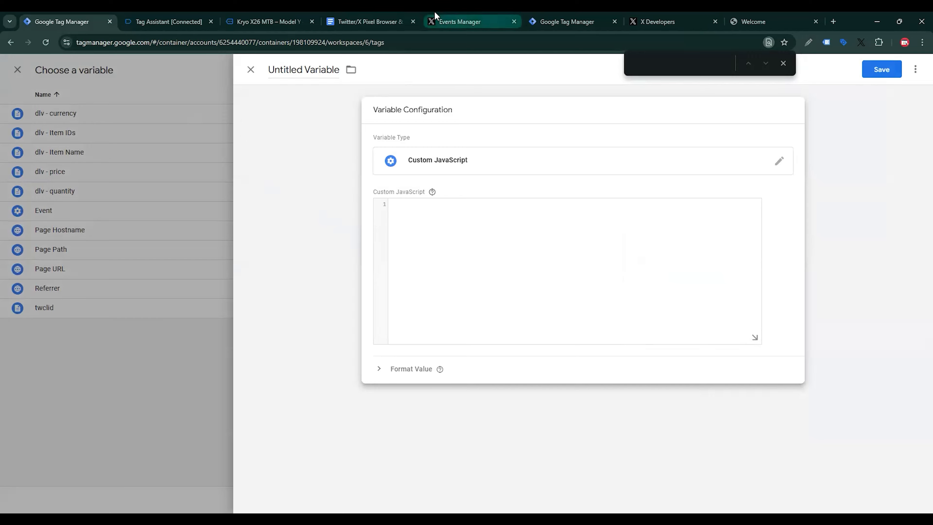
Step: Copy the String to Number function from the setup document's Add to Cart table and paste it as the new variable's Custom JavaScript
left_click(383, 19)
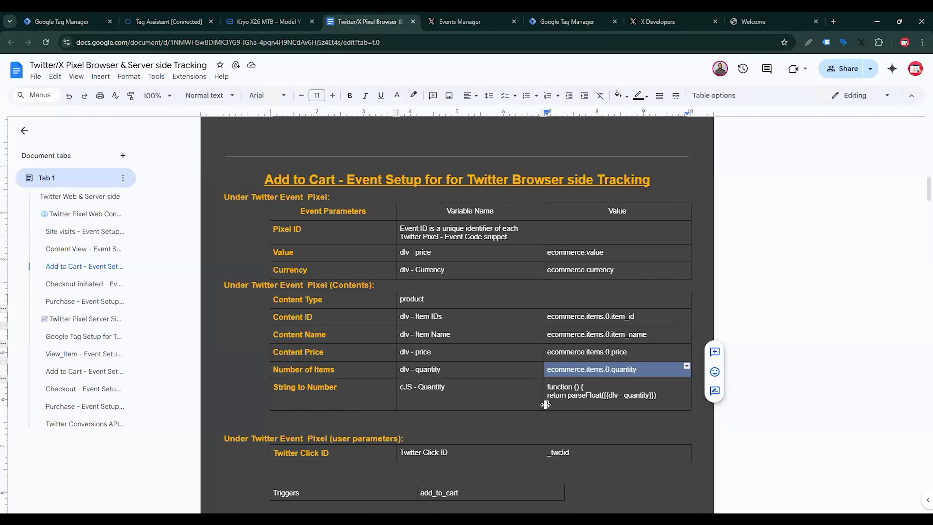
mouse_move(554, 405)
left_mouse_down()
mouse_move(539, 390)
mouse_move(548, 389)
left_mouse_up()
key("ctrl+c")
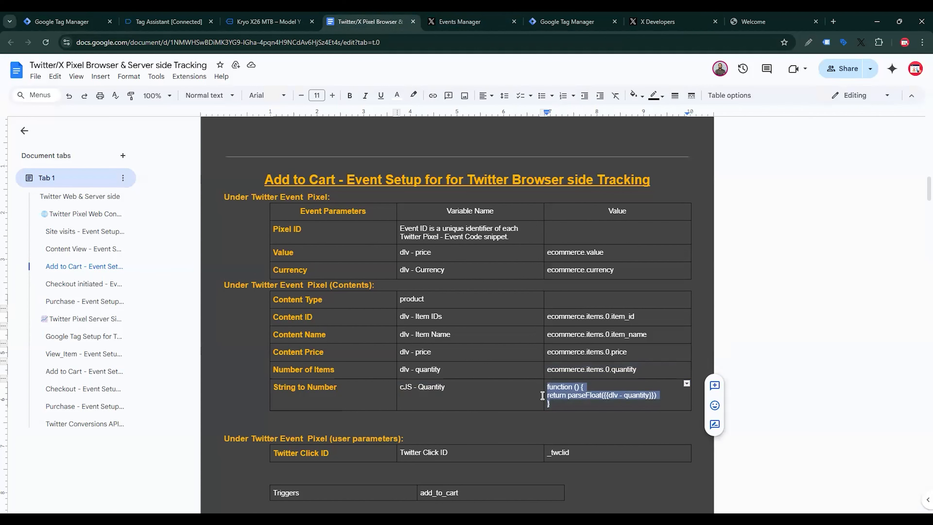
left_click(63, 21)
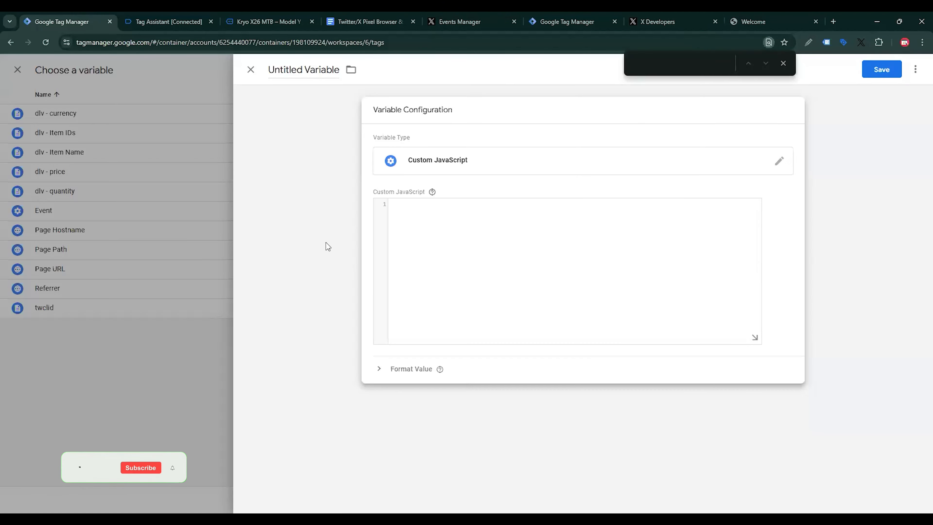
key("ctrl+v")
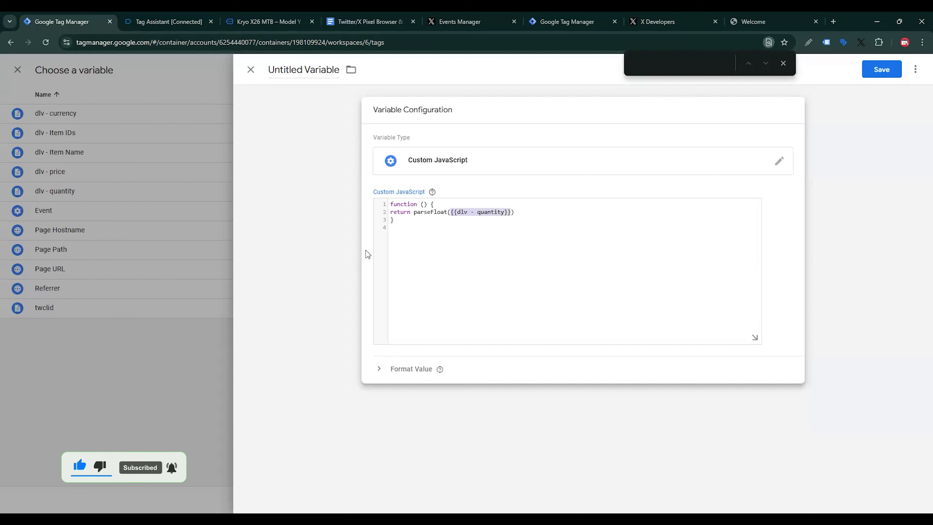
Step: Replace the variable reference inside parseFloat with {{dlv - quantity}} chosen from the variable suggestions
key("BackSpace")
type("{{")
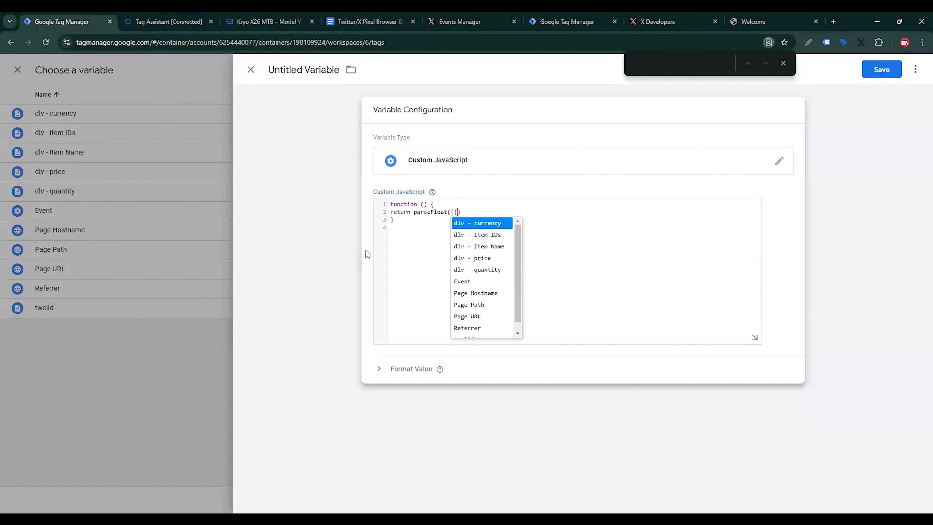
key("Down")
key("Down")
key("Down")
key("Down")
key("Return")
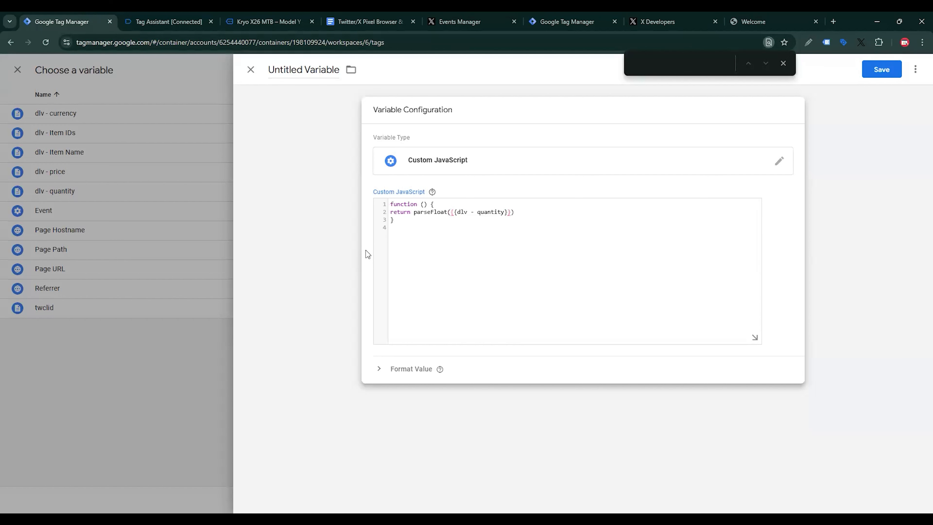
Step: Name the variable cJS - Quantity, save it as the Number Of Items value, and save the row and the Add to Cart tag
left_click(515, 171)
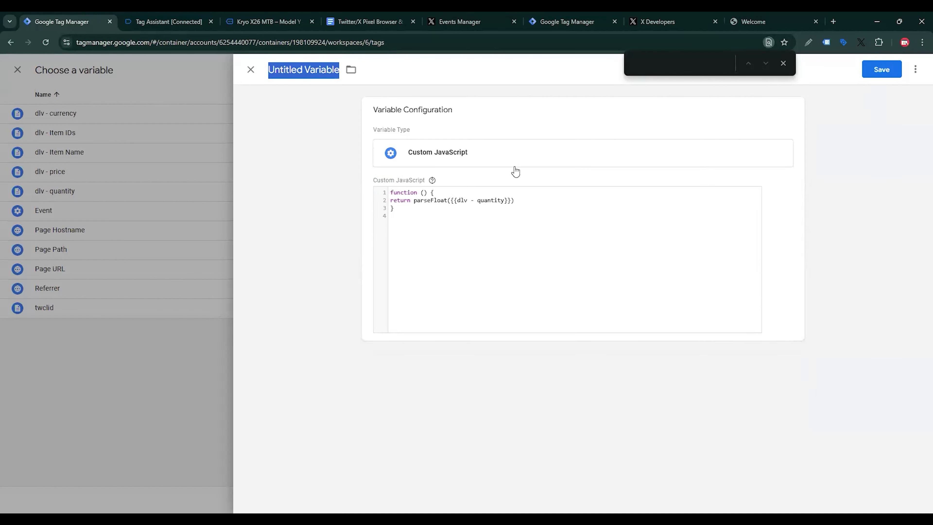
type("cJS - Quantity")
left_click(883, 75)
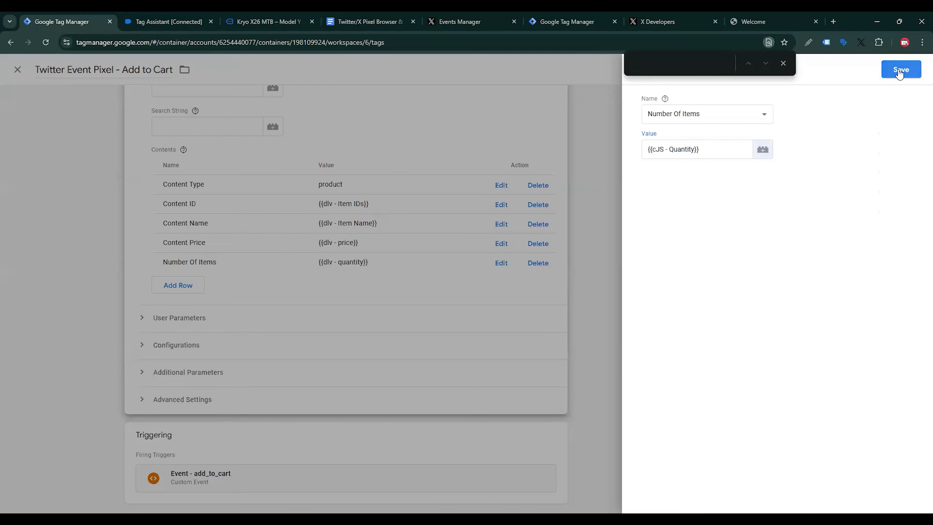
left_click(888, 71)
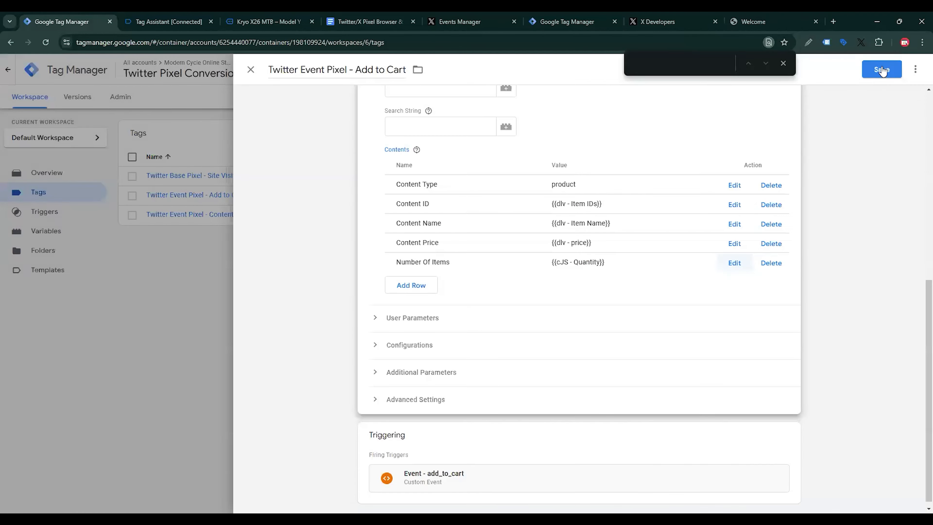
left_click(882, 70)
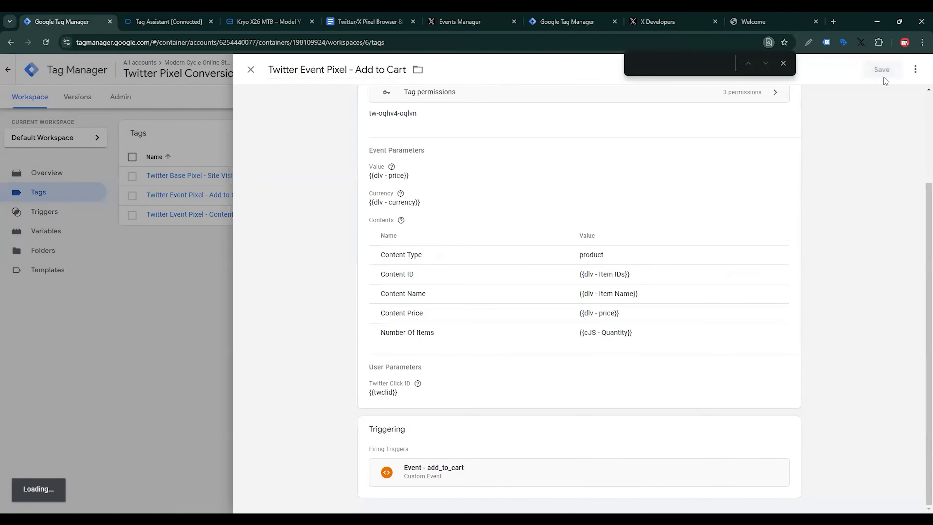
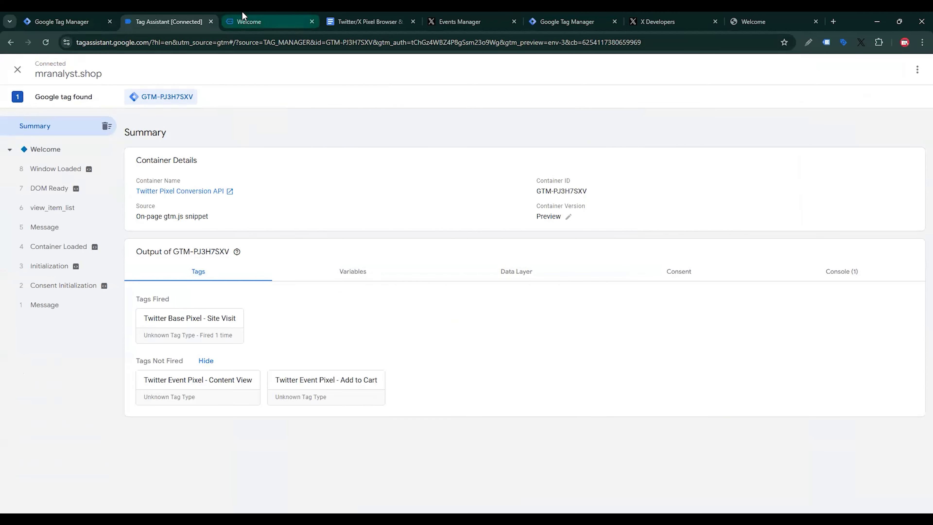
Step: In the new preview session's shop tab, open Kryo X26 MTB – Model Y again and add another one to the cart
left_click(250, 21)
scroll(333, 210, "down", 8)
scroll(514, 182, "down", 3)
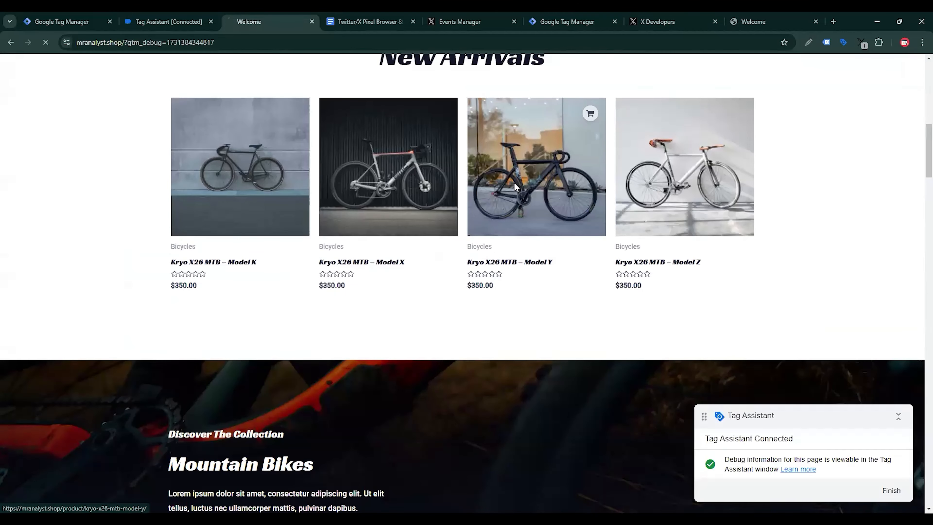
left_click(514, 183)
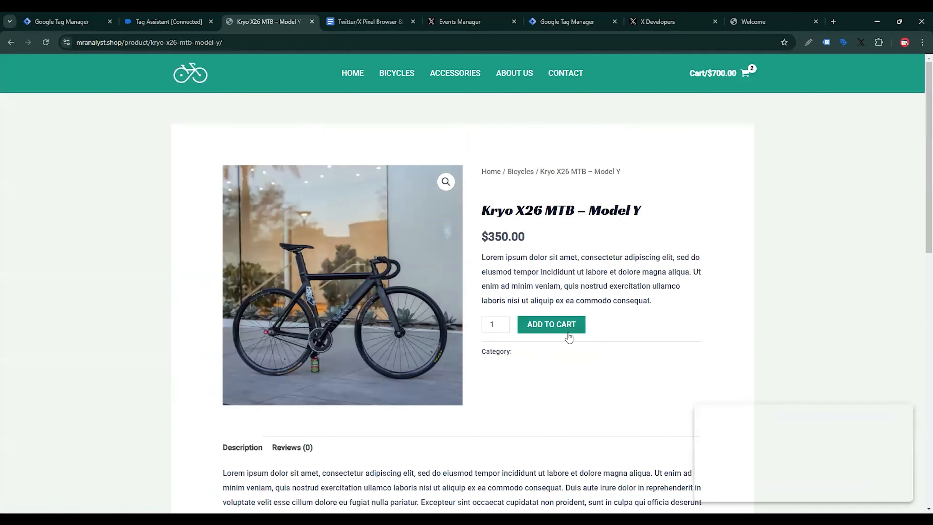
left_click(568, 333)
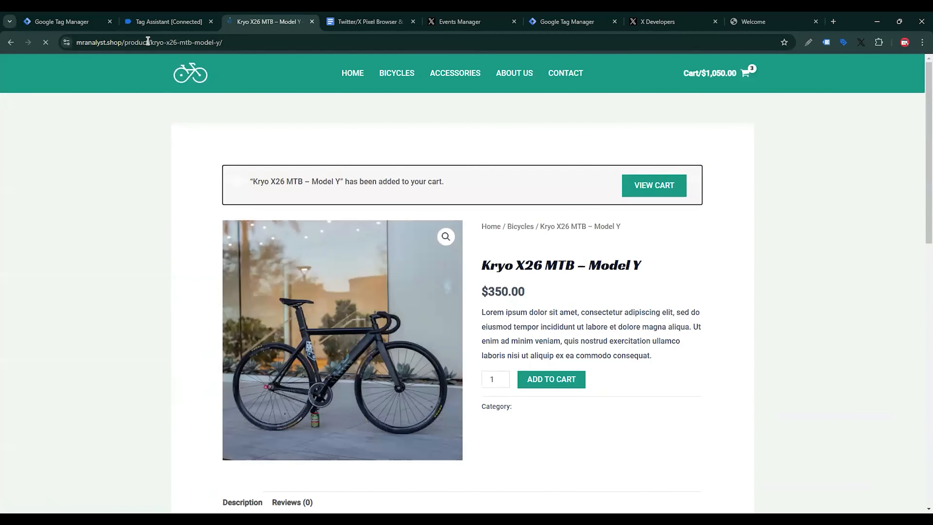
Step: In Tag Assistant, check the cJS - Quantity return type and value among the add_to_cart event's variables
left_click(169, 21)
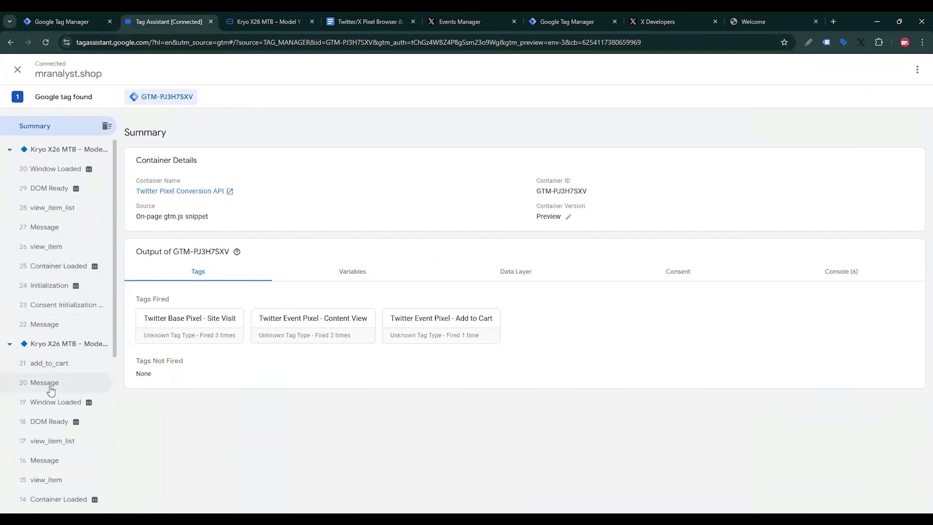
left_click(56, 367)
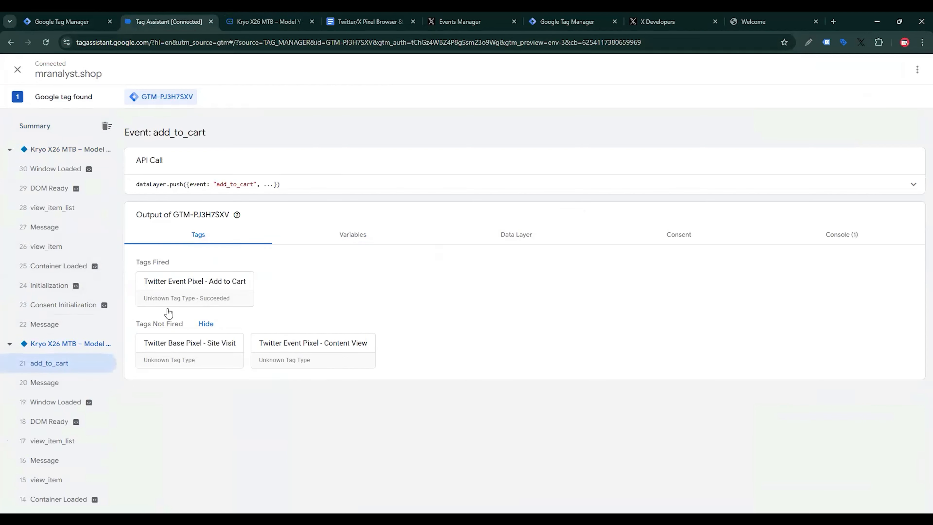
left_click(363, 241)
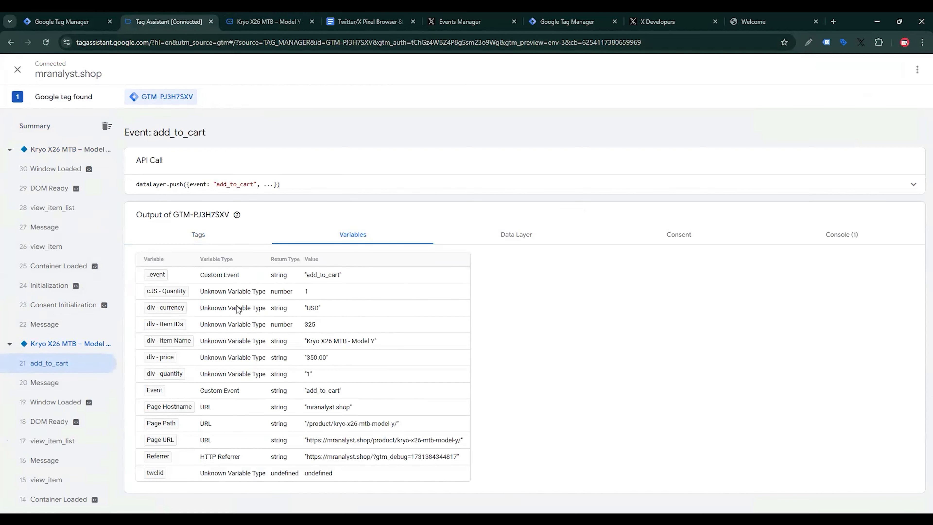
left_click_drag(236, 296, 284, 295)
double_click(290, 295)
left_click(291, 294)
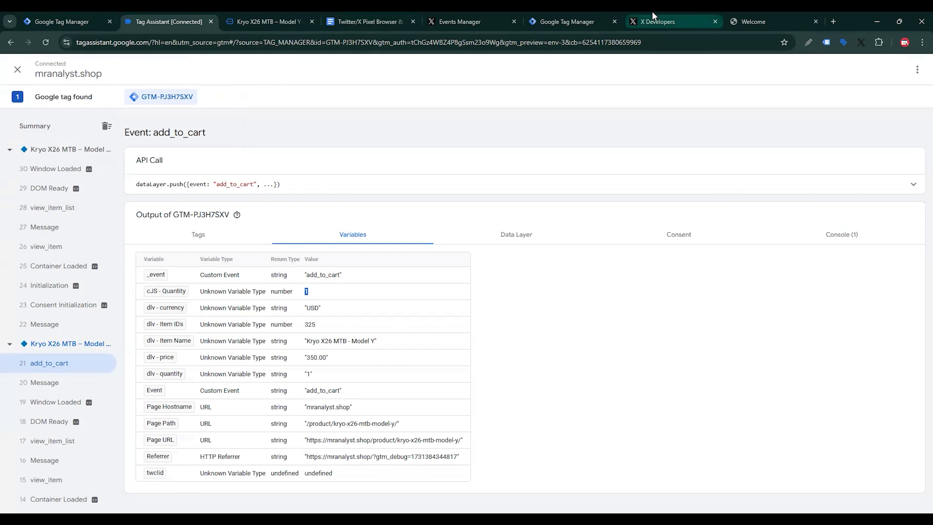
Step: In X Events Manager, add an event named Checkout with type Checkout initiated and the website activity audience turned on
left_click(486, 20)
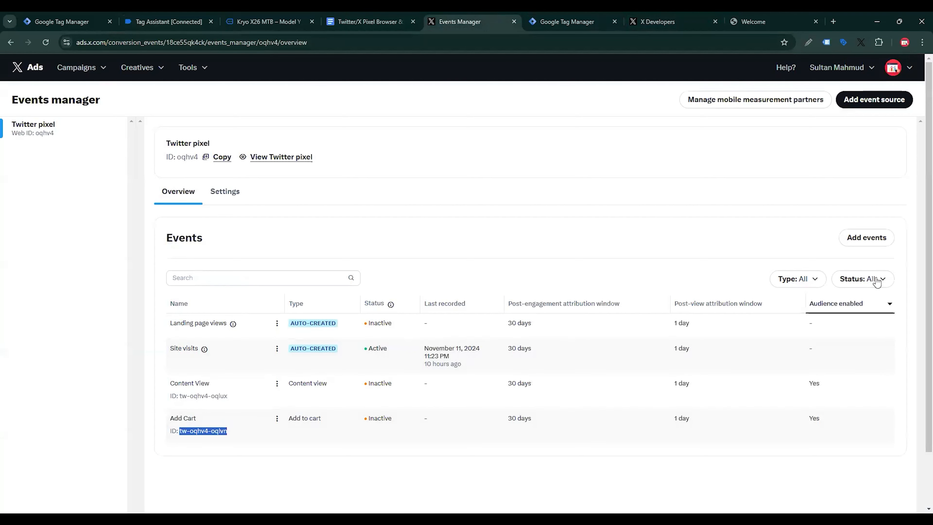
left_click(869, 237)
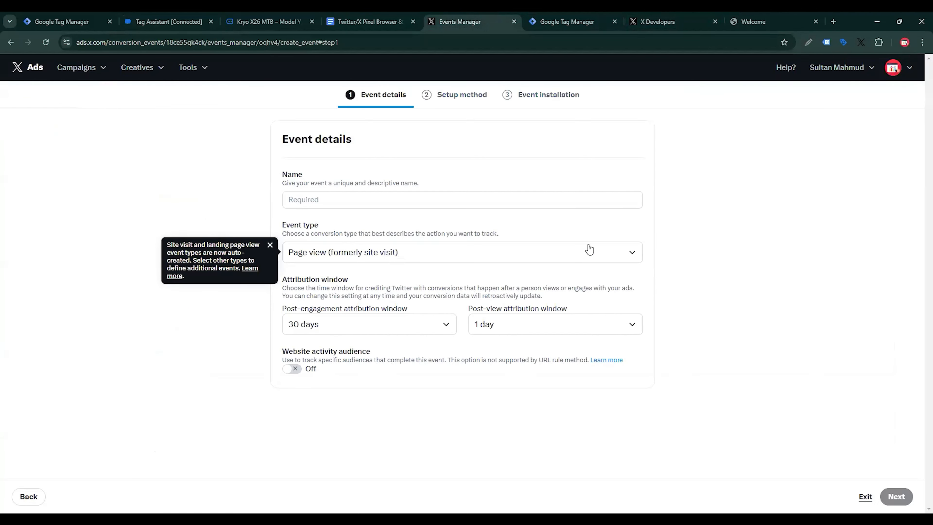
left_click(356, 205)
type("Checkout")
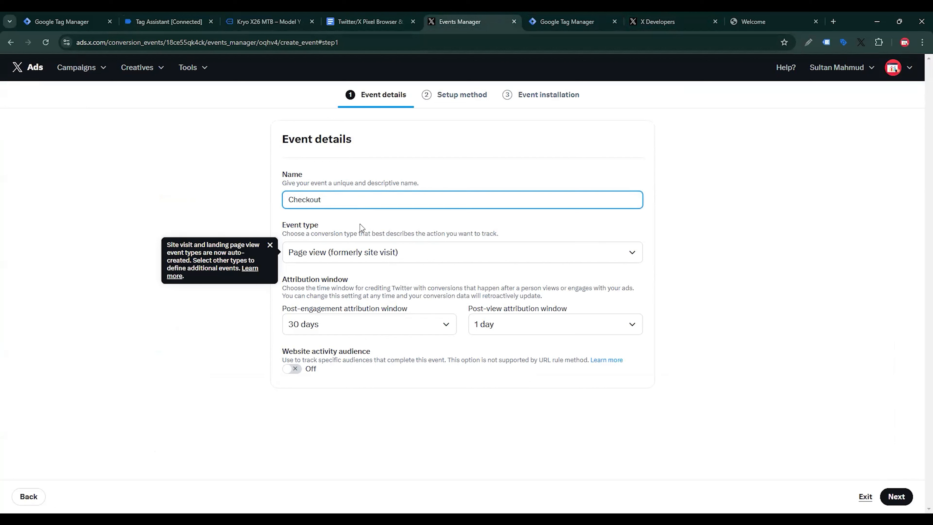
left_click(329, 252)
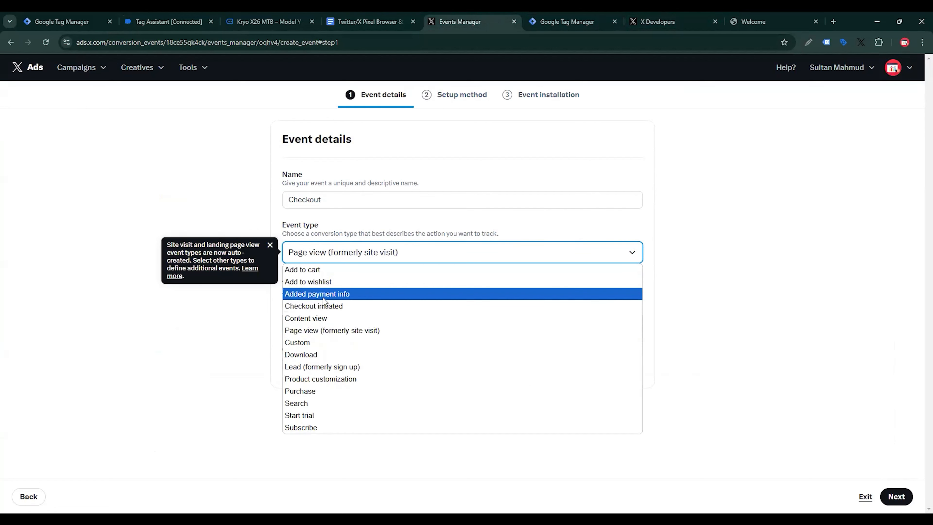
left_click(347, 305)
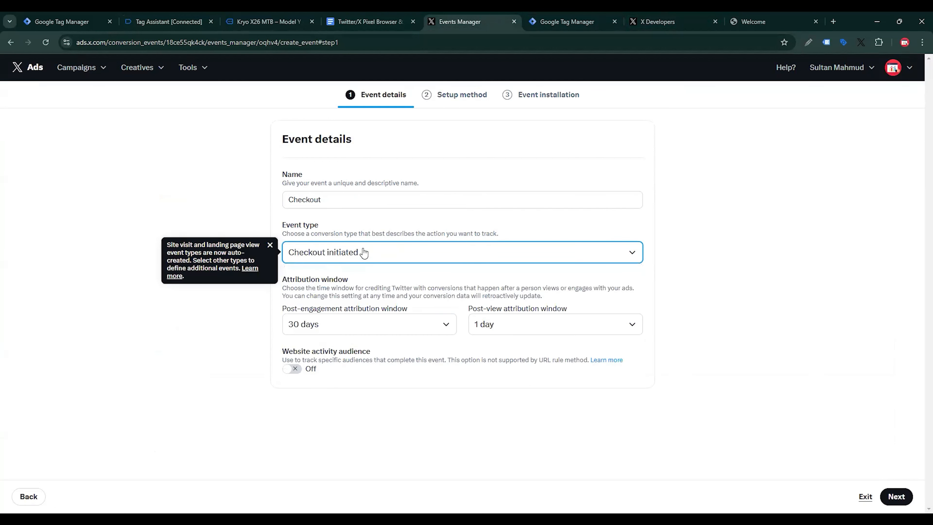
left_click(362, 251)
left_click(341, 307)
left_click(293, 369)
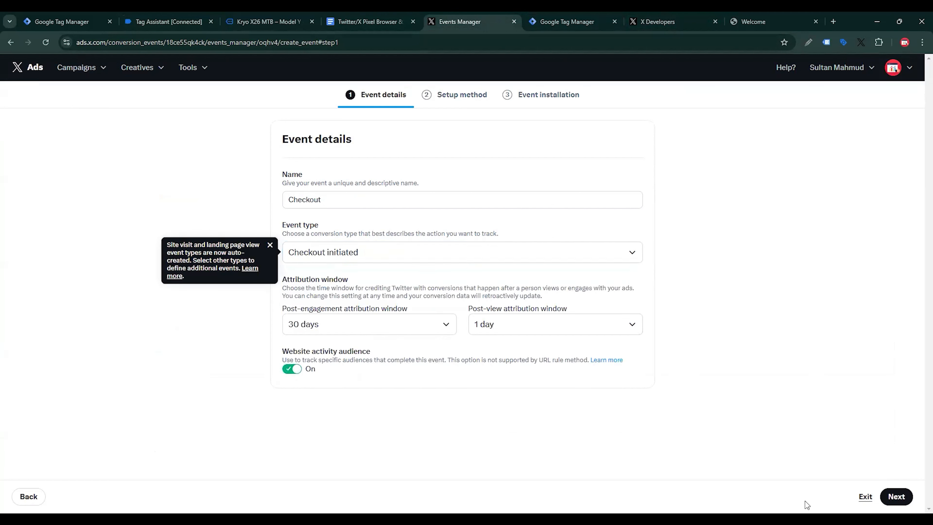
Step: Finish creating the Checkout event with the code setup method and copy its event ID
left_click(892, 497)
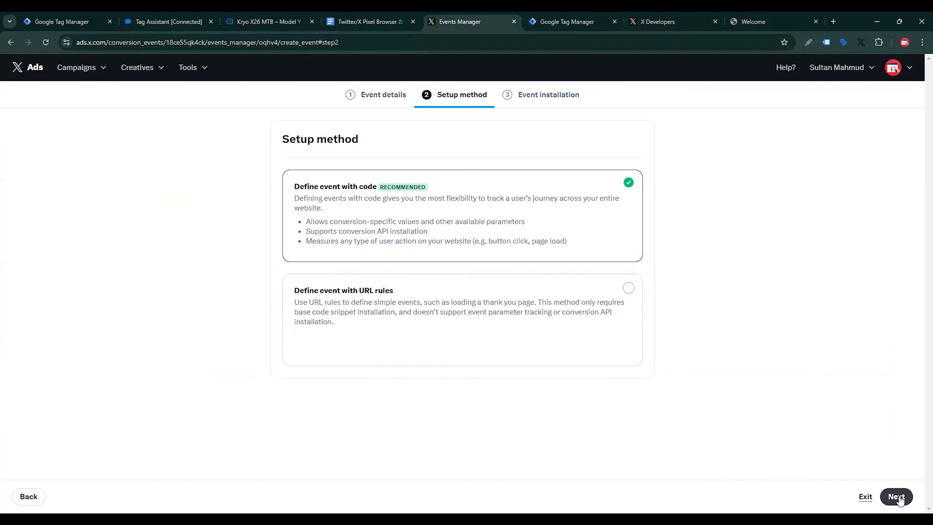
left_click(896, 497)
left_click(897, 497)
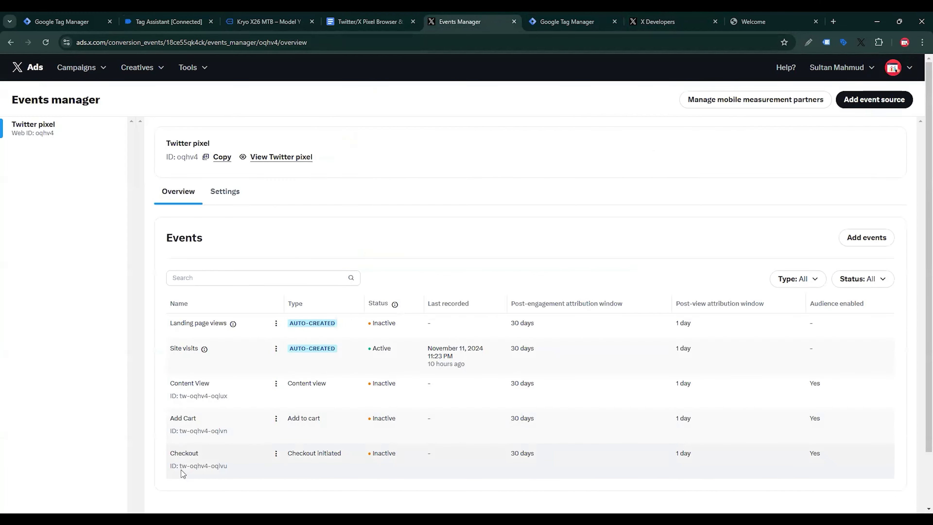
left_click_drag(180, 466, 227, 466)
right_click(220, 465)
left_click(243, 365)
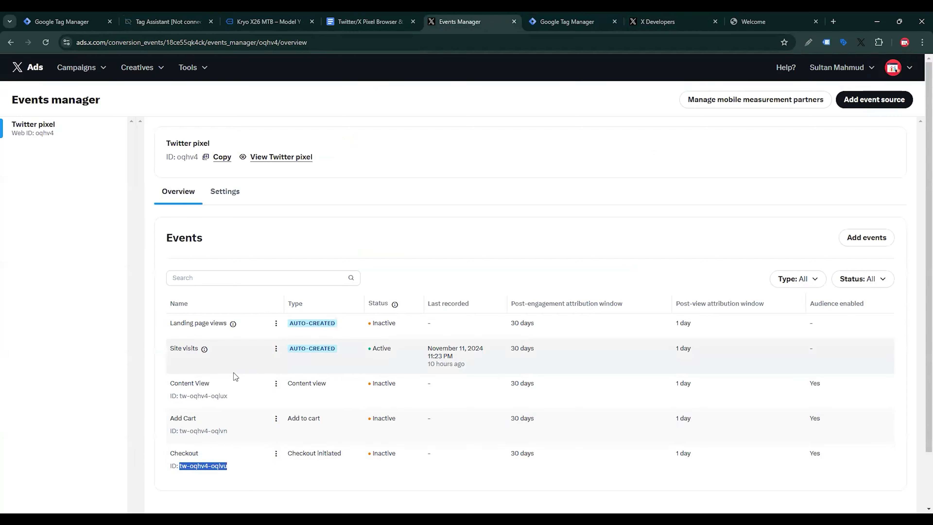
Step: In Google Tag Manager, create a new Twitter Event Pixel tag and paste the Checkout event's ID as its Event ID
left_click(63, 22)
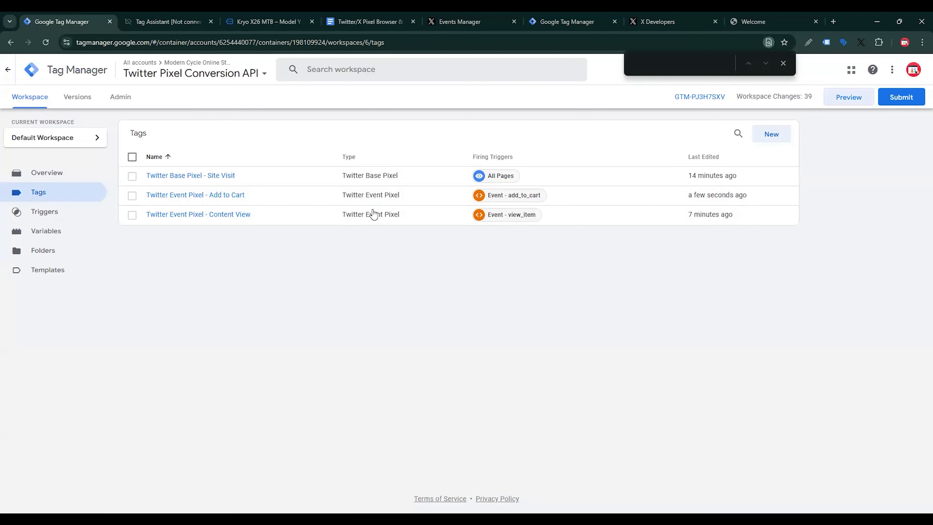
left_click(771, 134)
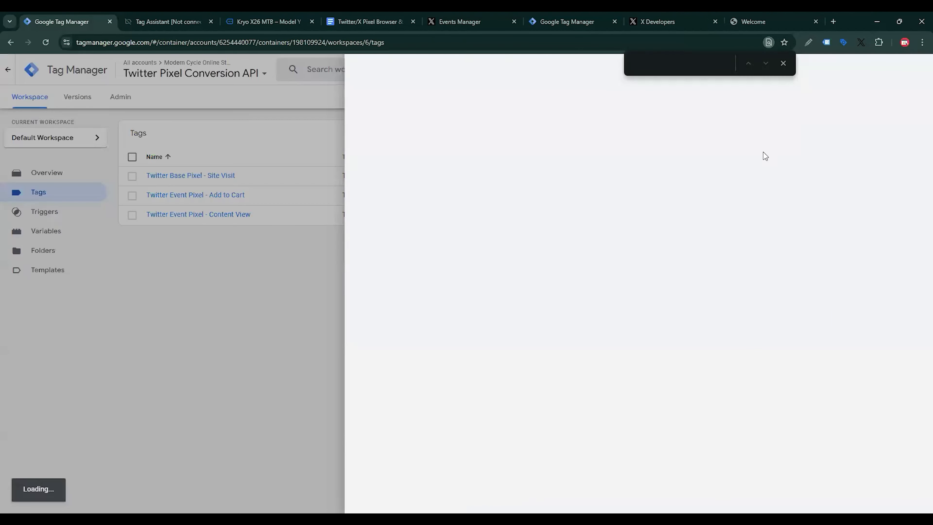
left_click(676, 211)
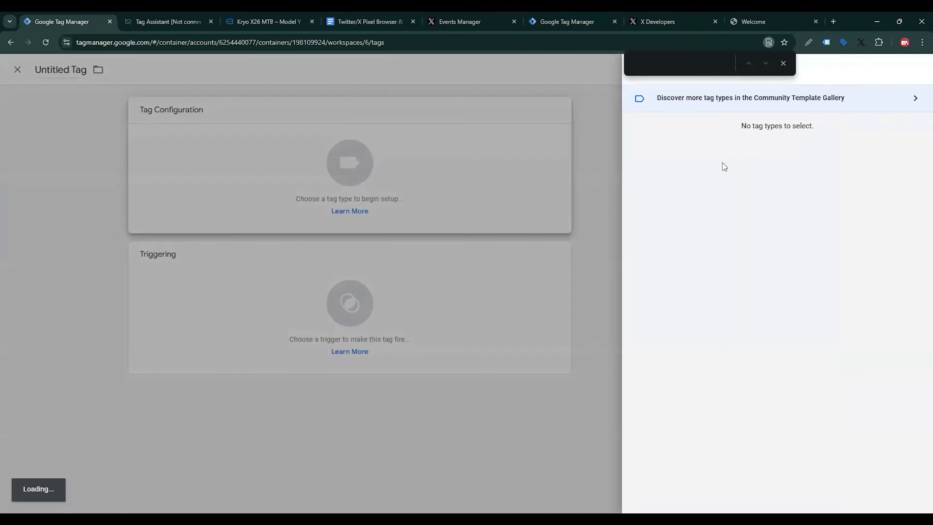
scroll(753, 239, "down", 3)
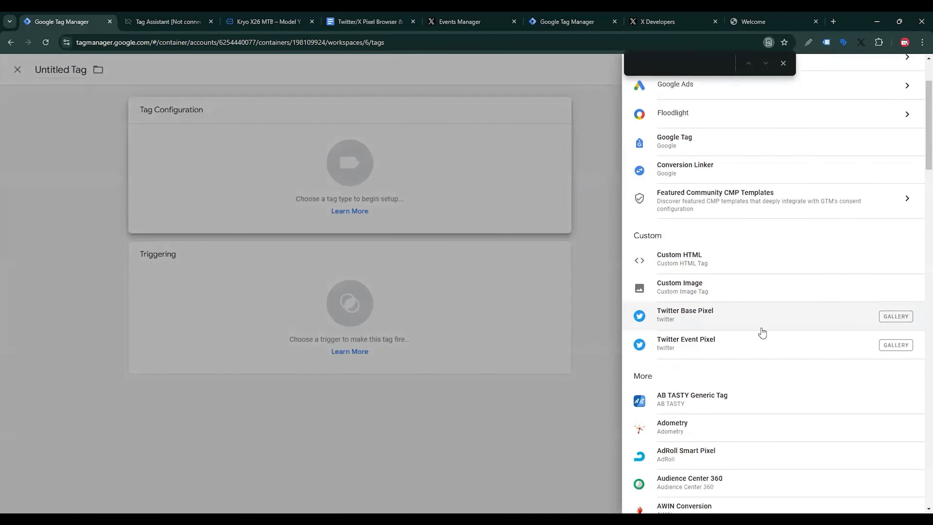
left_click(733, 337)
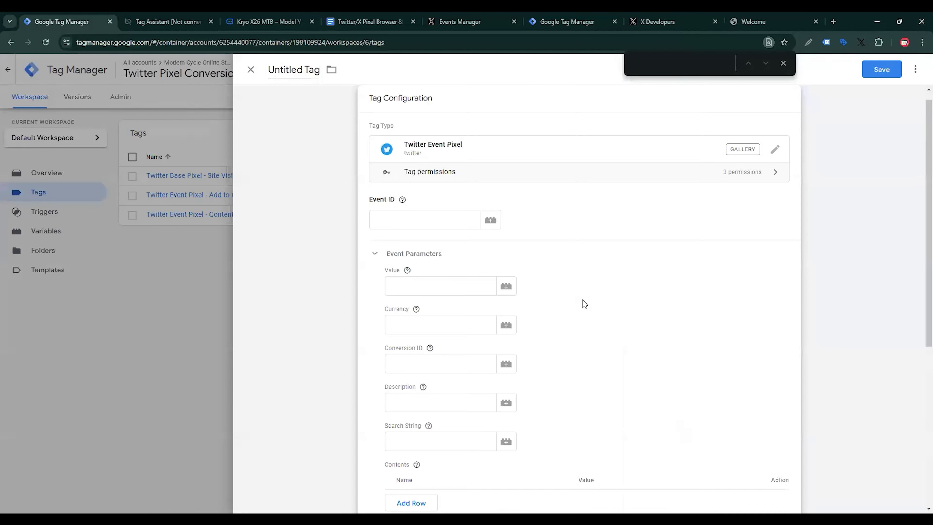
key("ctrl+v")
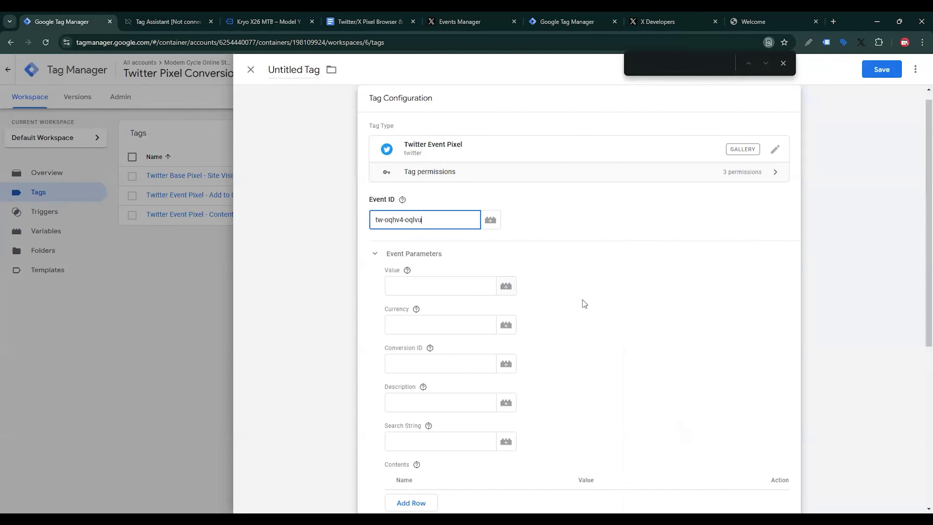
Step: Start a new Data Layer Variable for the tag's Value parameter
left_click(506, 285)
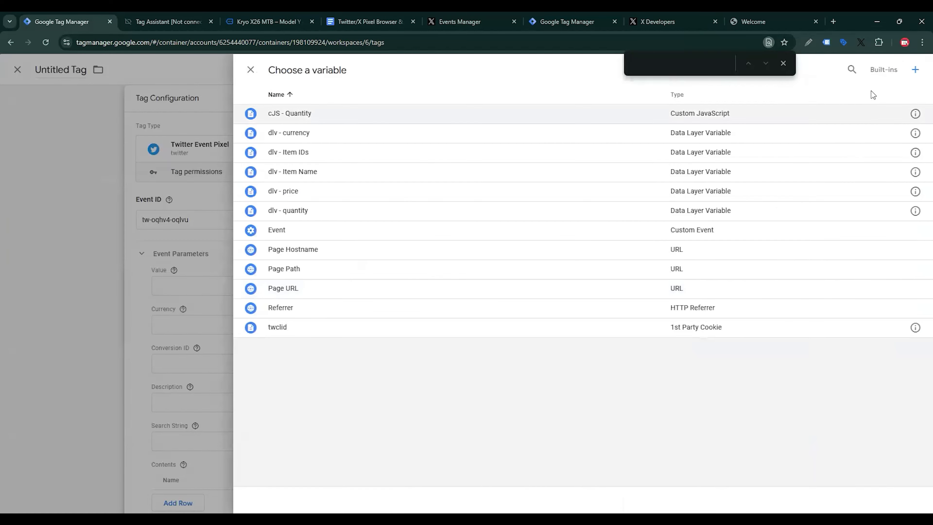
left_click(914, 69)
left_click(723, 202)
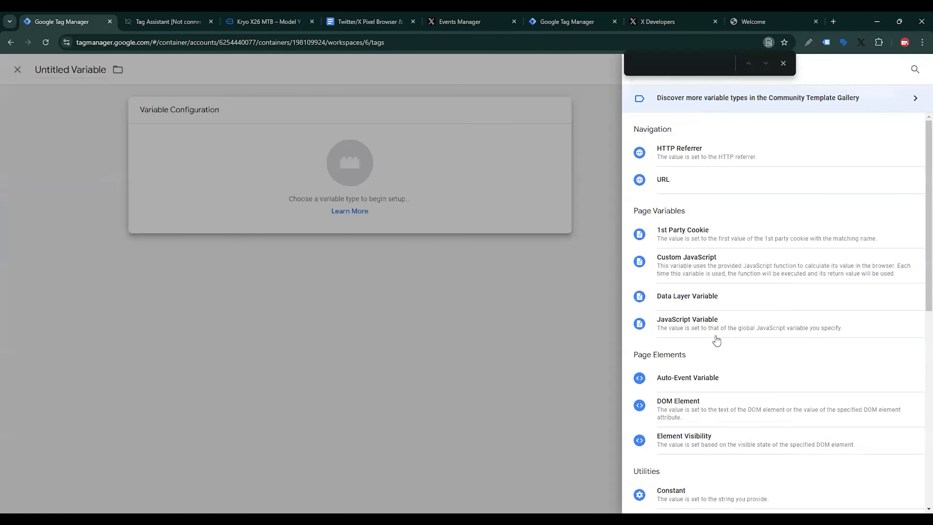
scroll(717, 330, "down", 1)
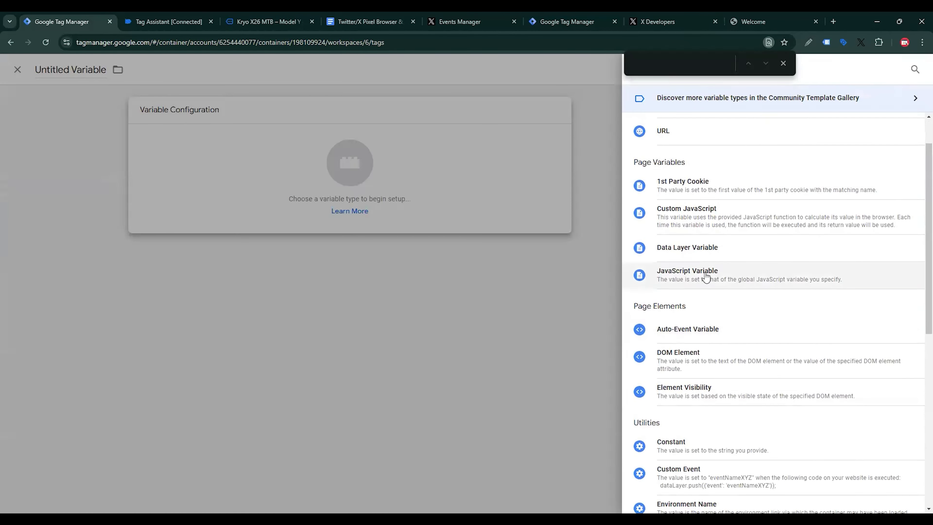
left_click(709, 250)
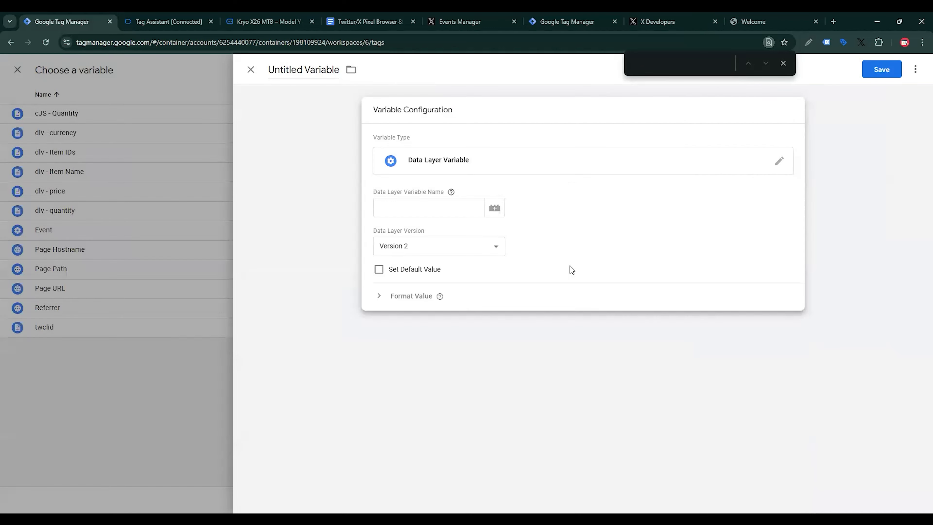
Step: In the shop tab, proceed from the cart to checkout, and open the resulting begin_checkout event in Tag Assistant
left_click(221, 30)
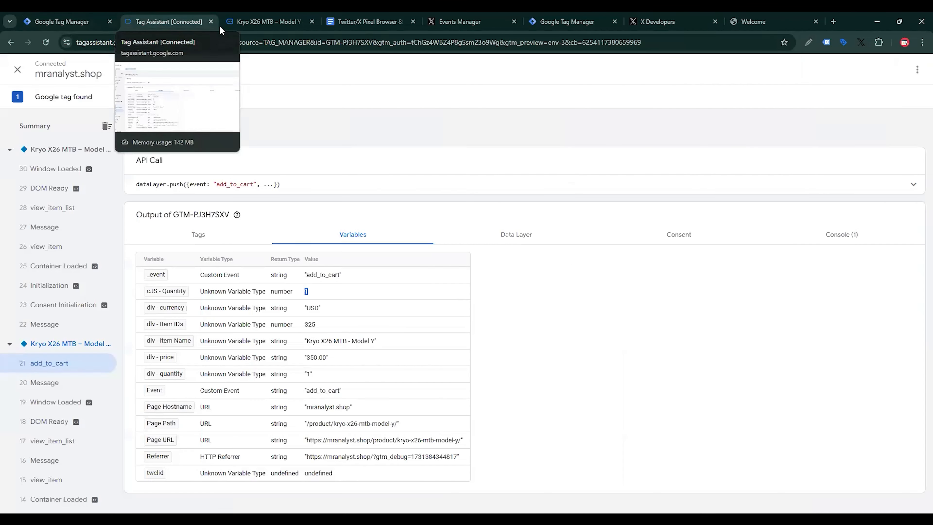
left_click(249, 19)
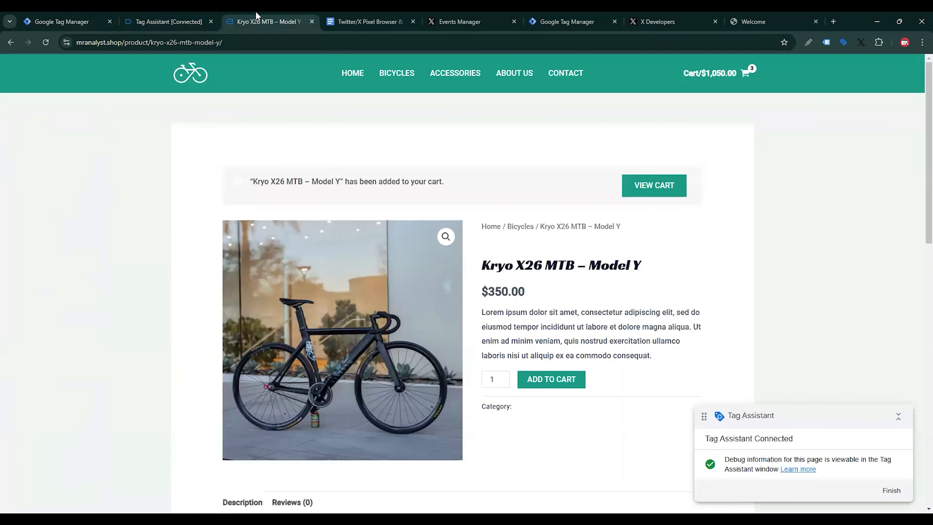
left_click(668, 195)
scroll(671, 315, "down", 3)
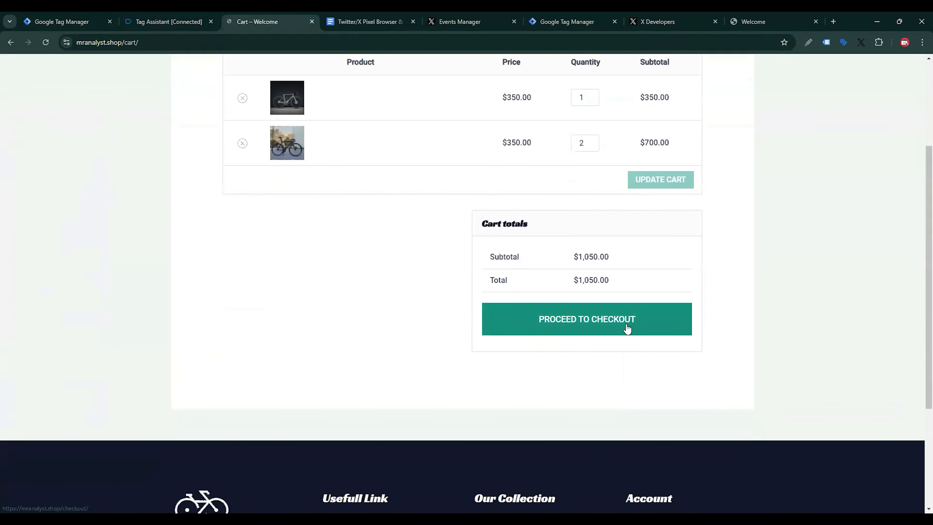
left_click(626, 327)
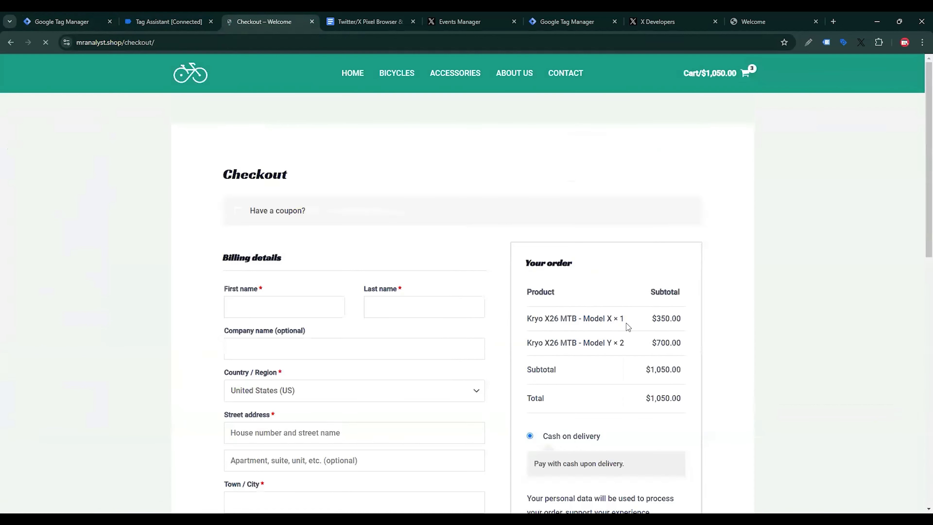
left_click(139, 25)
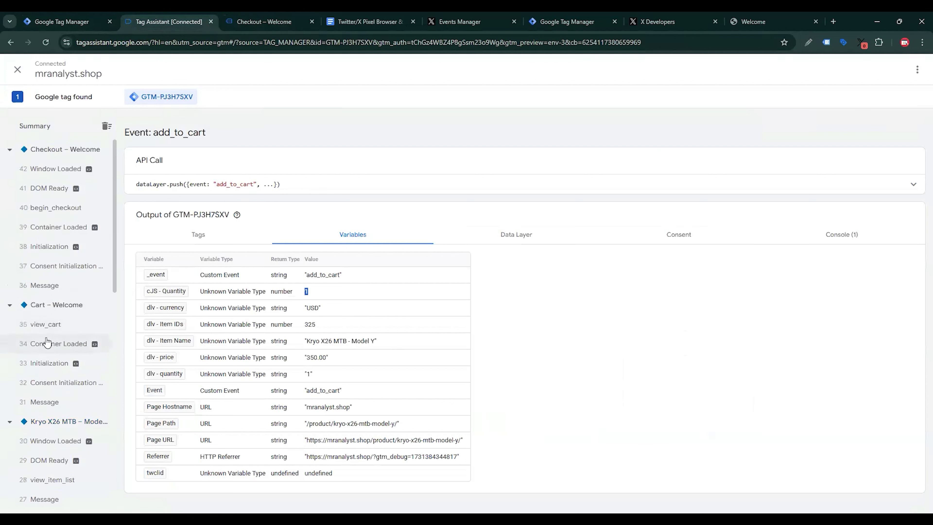
left_click(58, 209)
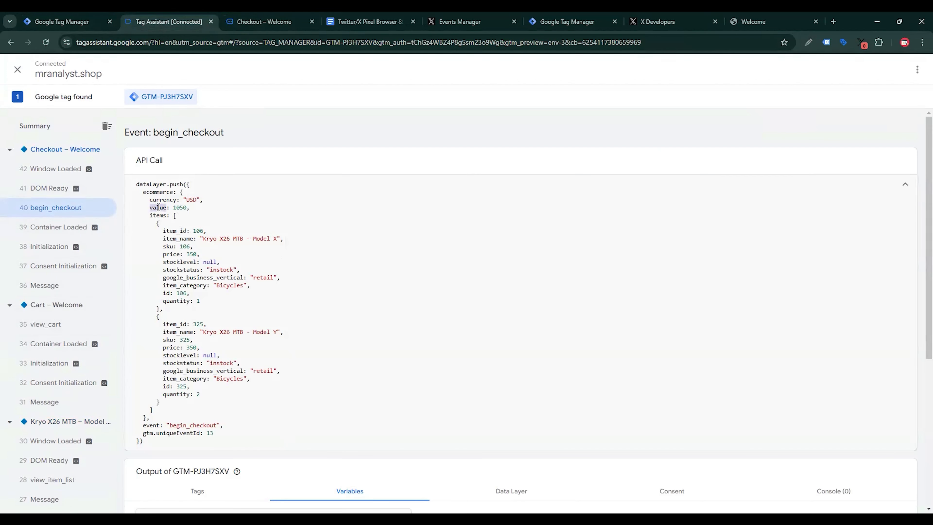
Step: Set the Data Layer Variable Name to ecommerce.value, copying the key names from the begin_checkout event
triple_click(159, 192)
double_click(159, 192)
left_click(60, 21)
left_click(387, 184)
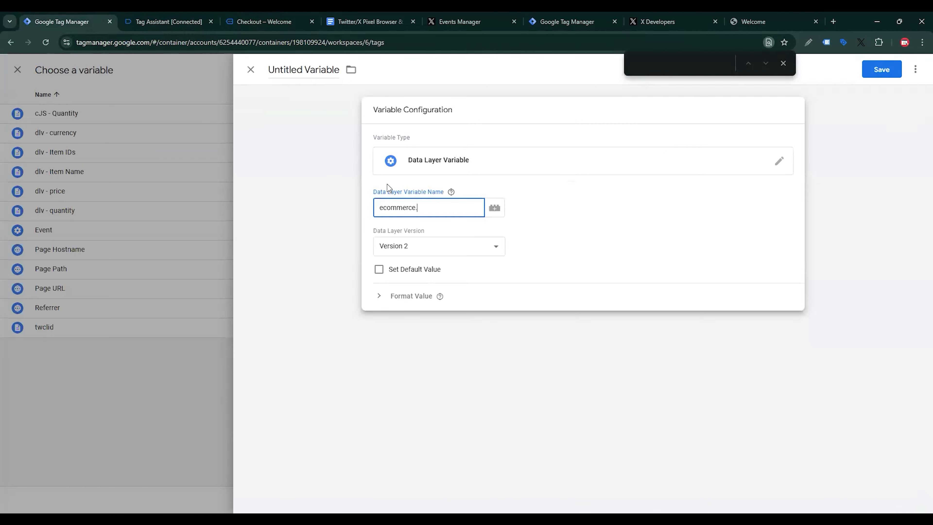
left_click(169, 21)
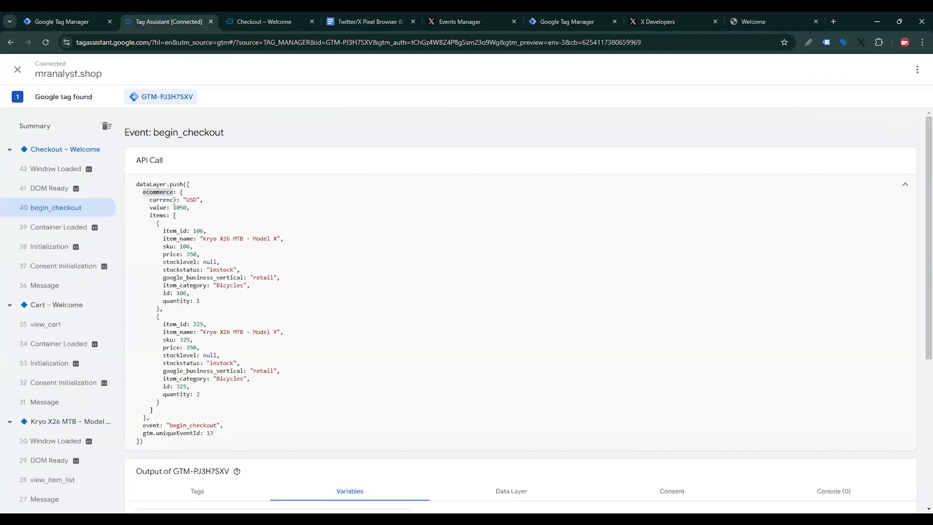
double_click(159, 209)
left_click(62, 22)
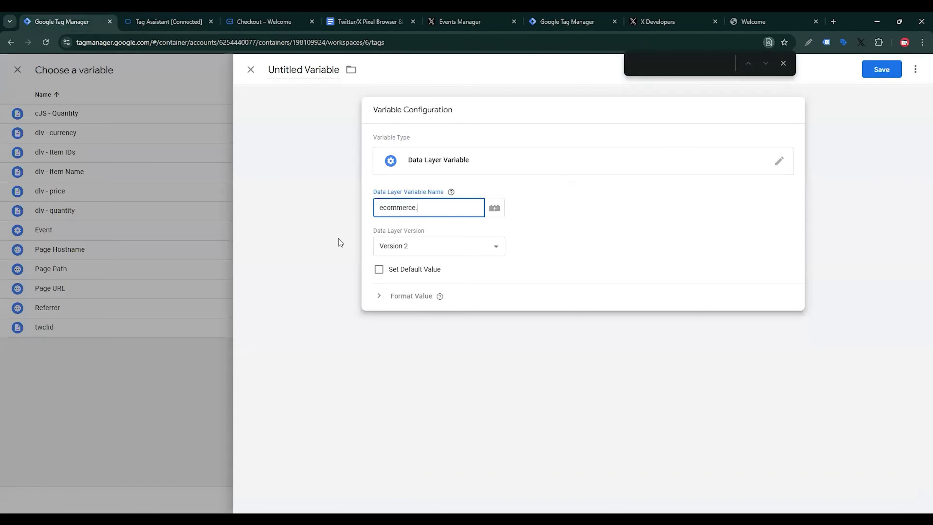
key("ctrl+v")
Step: Name the variable dlv - value and save it as the tag's Value parameter
left_click(291, 78)
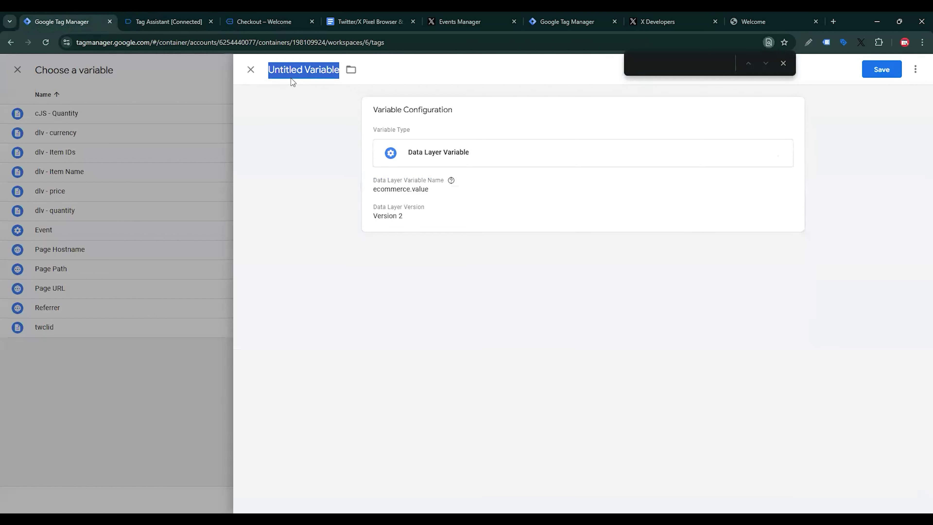
type("dlv -")
key("ctrl+v")
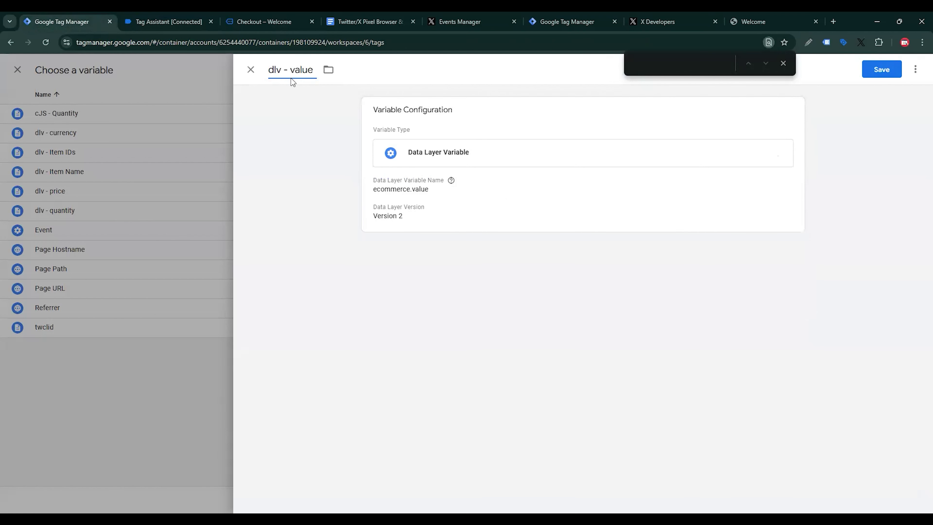
left_click(880, 68)
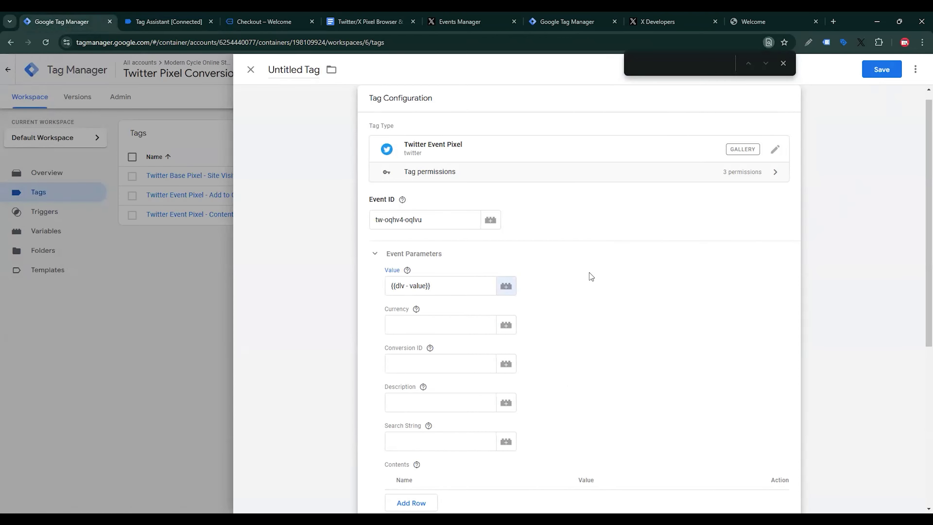
Step: Assign the dlv - currency variable to the tag's Currency parameter and the twclid variable to its Twitter Click ID
left_click(506, 325)
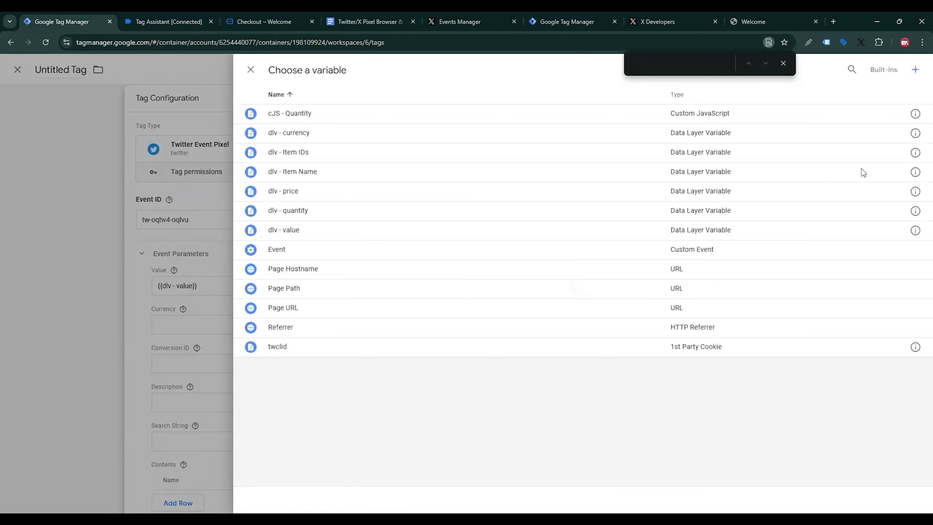
left_click(367, 133)
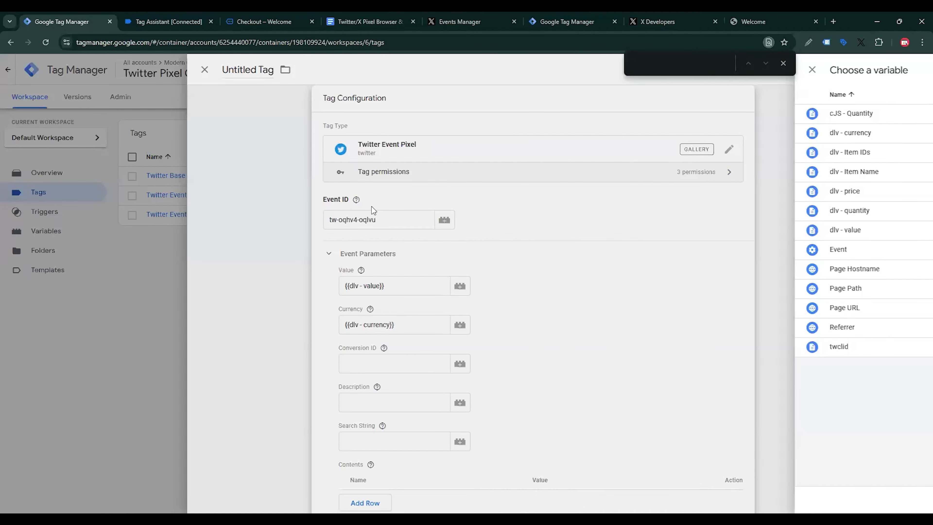
scroll(575, 283, "down", 6)
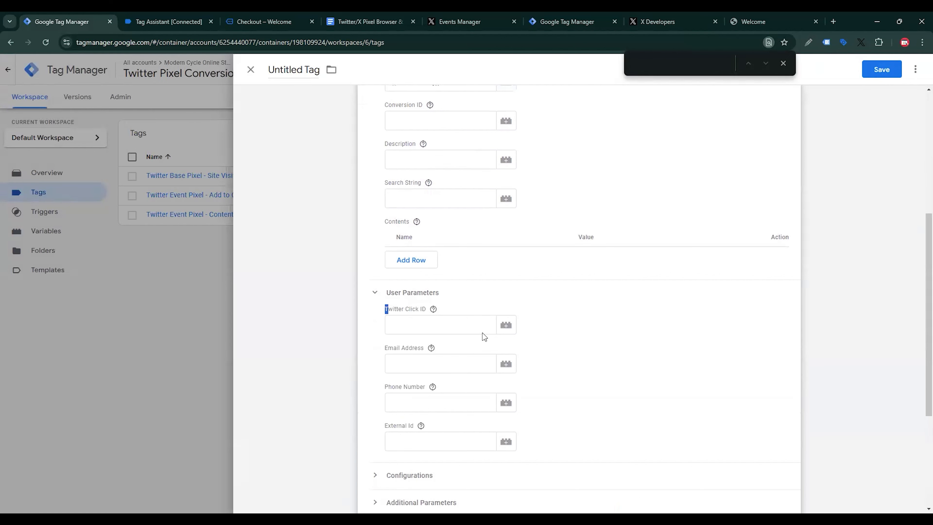
left_click_drag(385, 309, 482, 332)
left_click(506, 324)
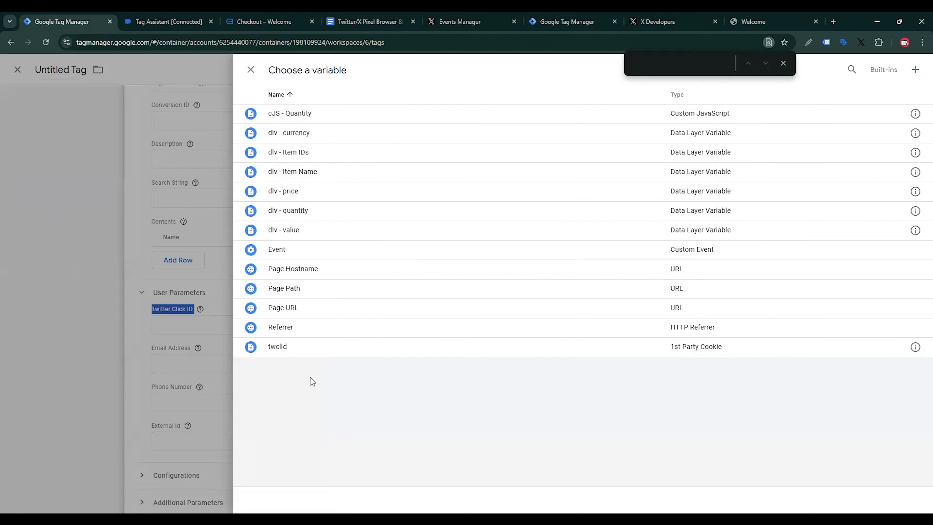
left_click(305, 356)
Step: Add a row to the tag's Additional Parameters and name the parameter contents
scroll(551, 359, "down", 3)
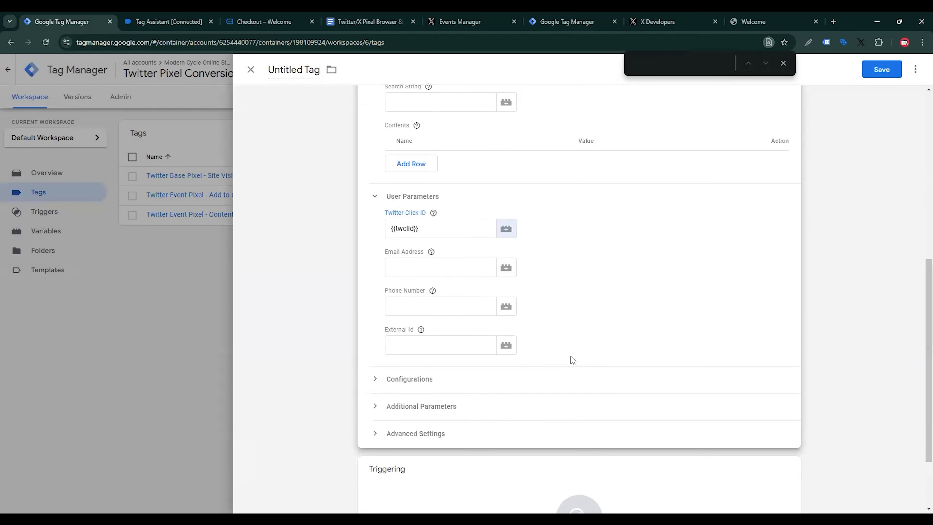
left_click(401, 411)
scroll(516, 391, "down", 2)
left_click(411, 392)
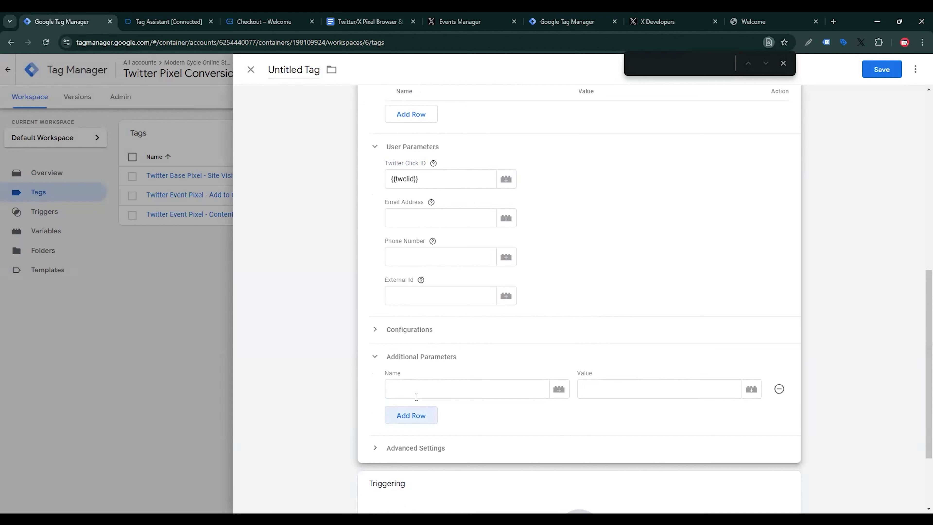
left_click(435, 390)
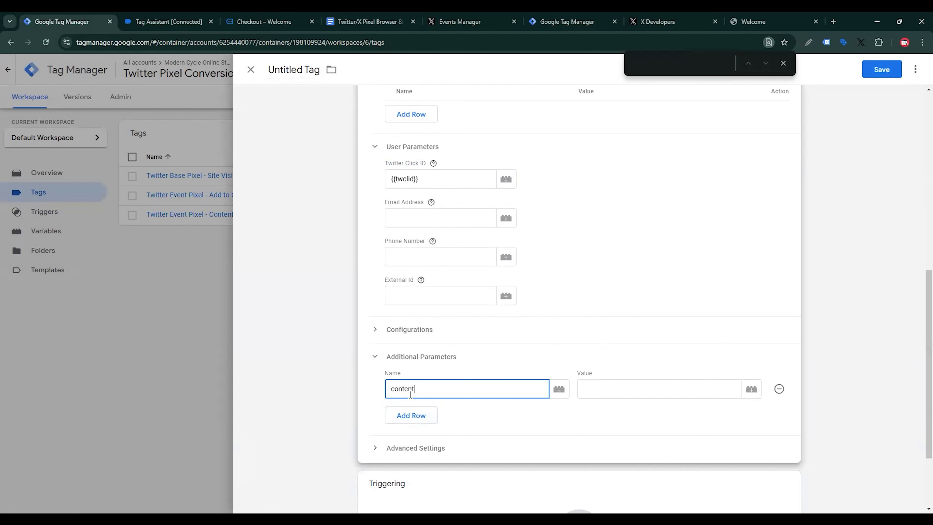
Step: Start a new Data Layer Variable for the contents value, with the Data Layer Variable Name ecommerce.items copied from the Google Docs setup guide
left_click(627, 389)
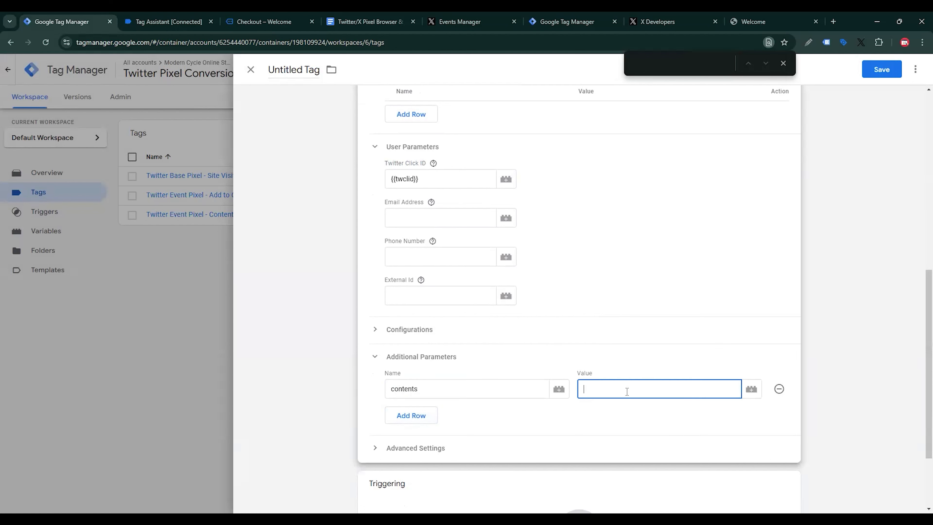
left_click(752, 390)
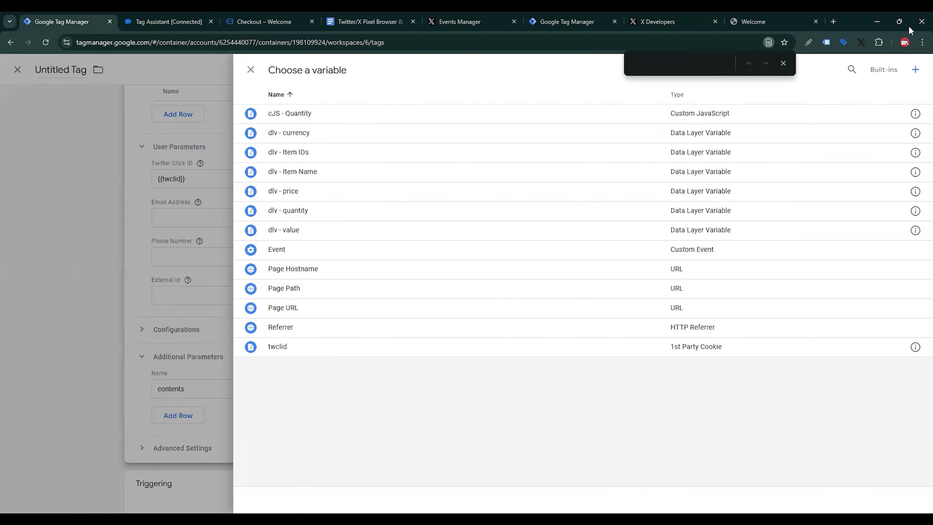
left_click(915, 70)
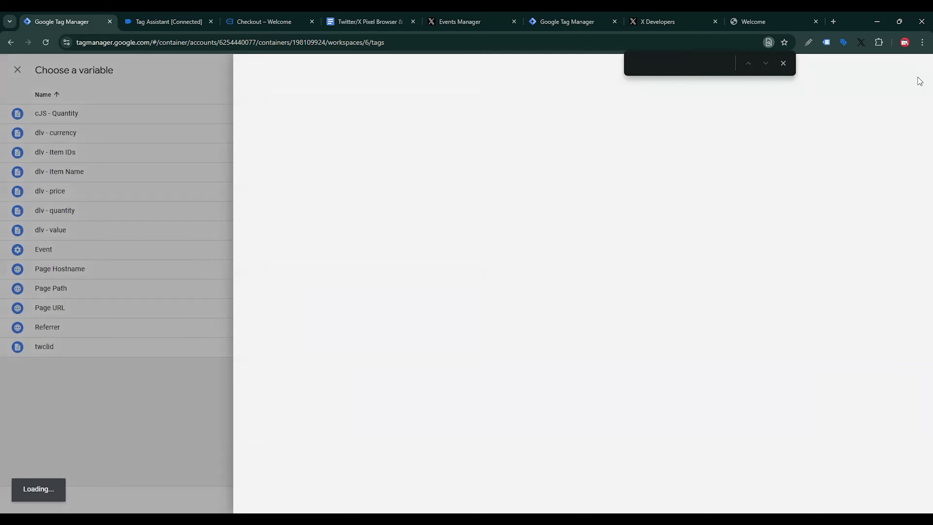
left_click(584, 158)
left_click(732, 301)
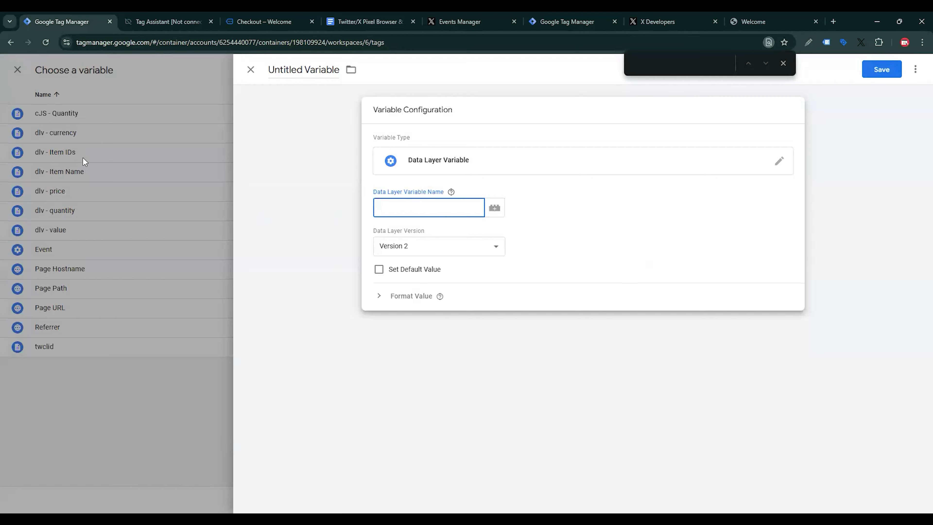
left_click(348, 21)
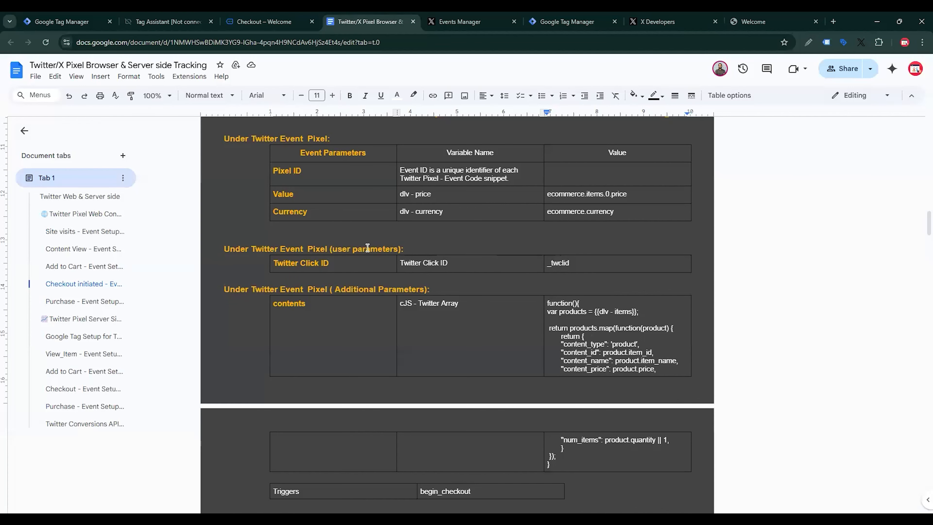
scroll(564, 271, "down", 2)
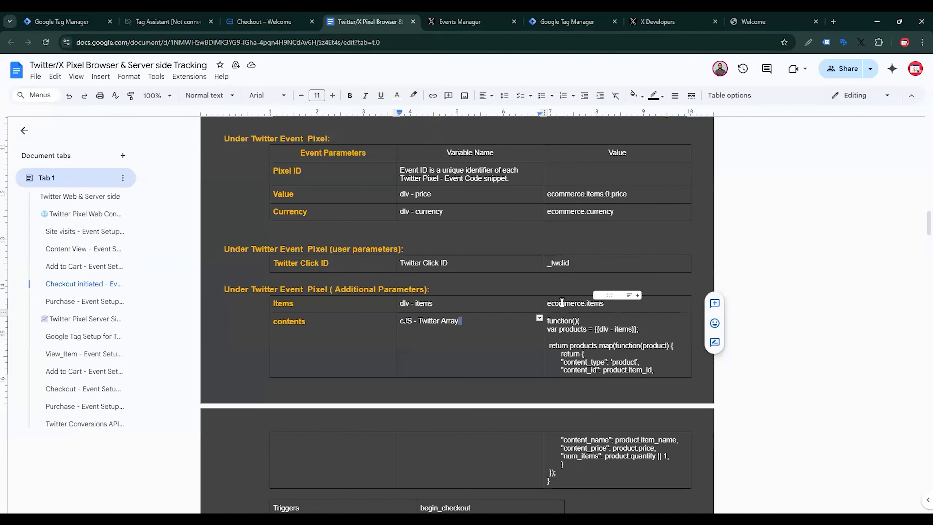
triple_click(562, 301)
key("ctrl+c")
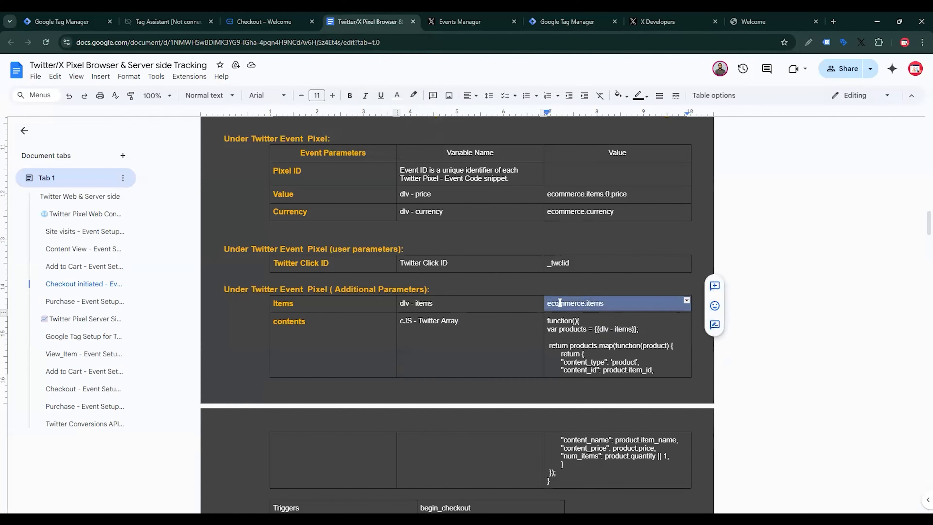
left_click(63, 21)
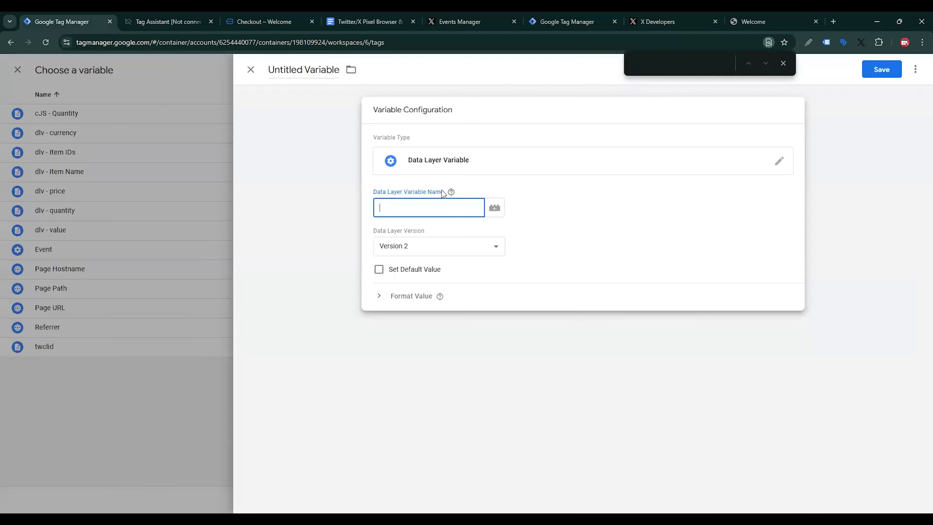
key("ctrl+v")
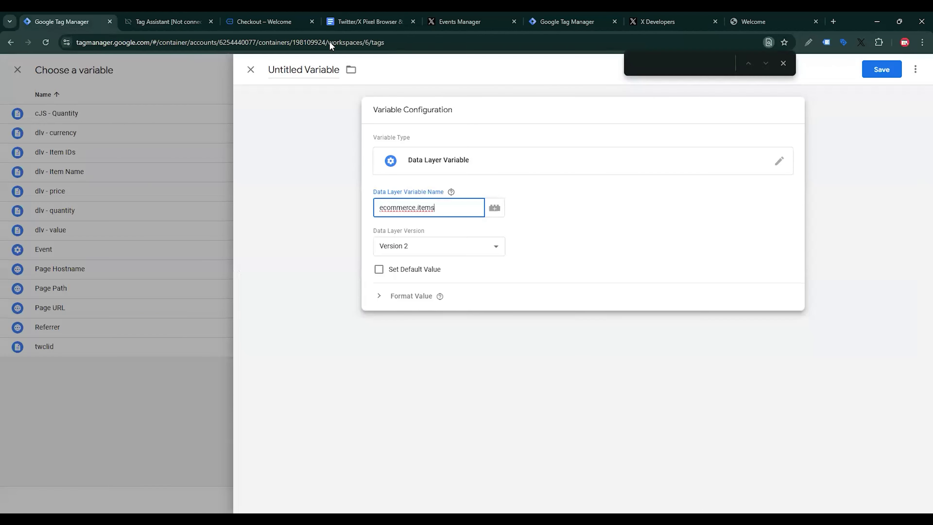
Step: Name the variable dlv - items, copying the name from the Google Docs guide, and save it
left_click(366, 22)
key("shift+Tab")
key("ctrl+c")
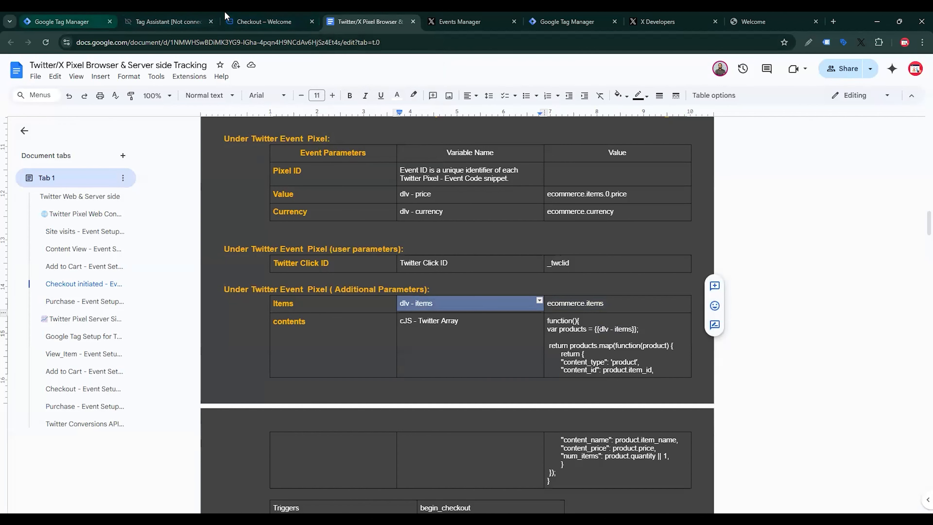
left_click(77, 22)
left_click(340, 163)
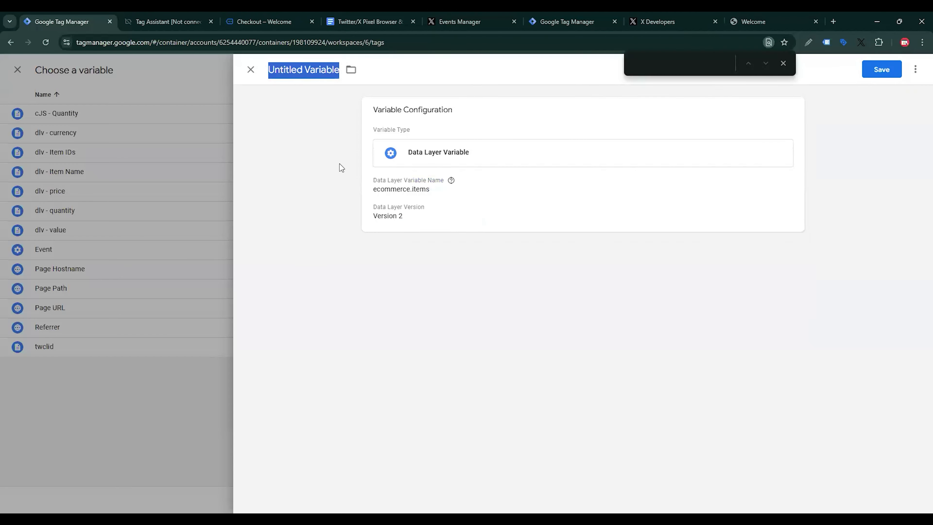
key("ctrl+v")
left_click(883, 71)
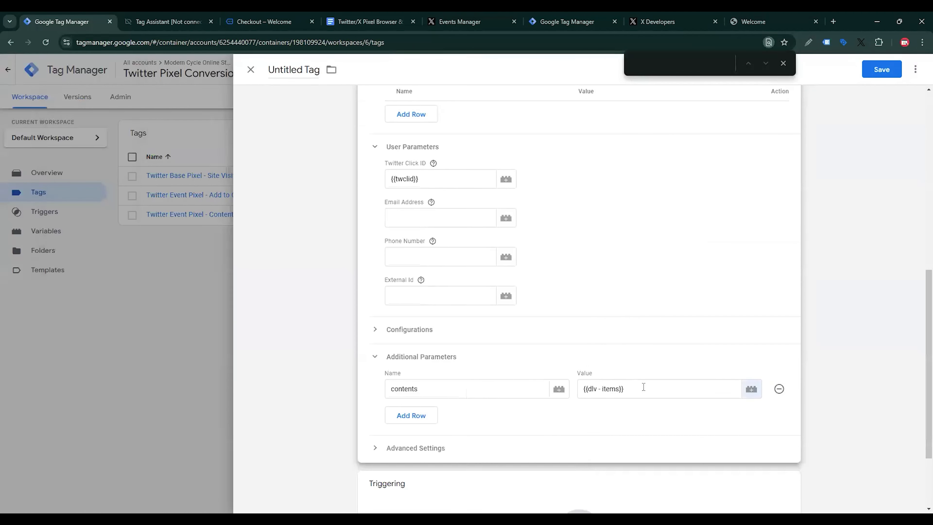
Step: Clear the contents parameter's value and start a new Custom JavaScript variable for it
left_click_drag(643, 386, 571, 406)
key("BackSpace")
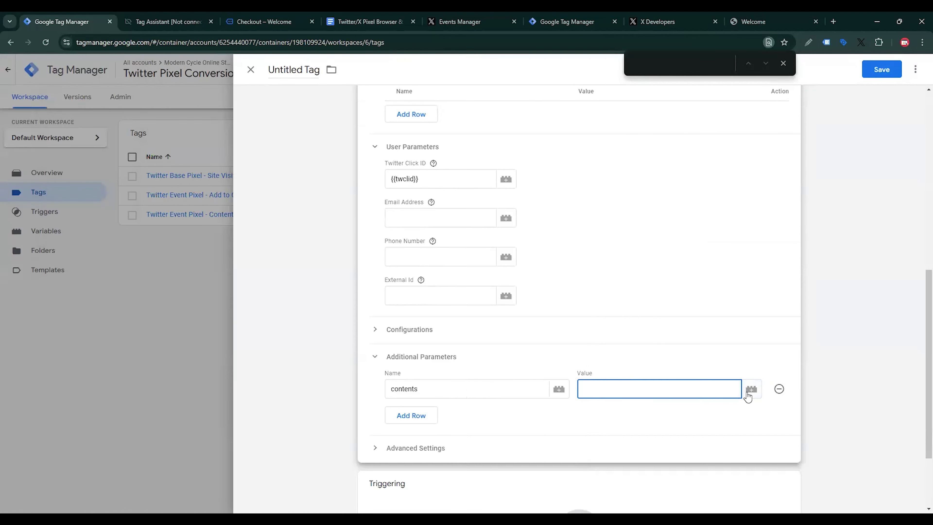
left_click(747, 394)
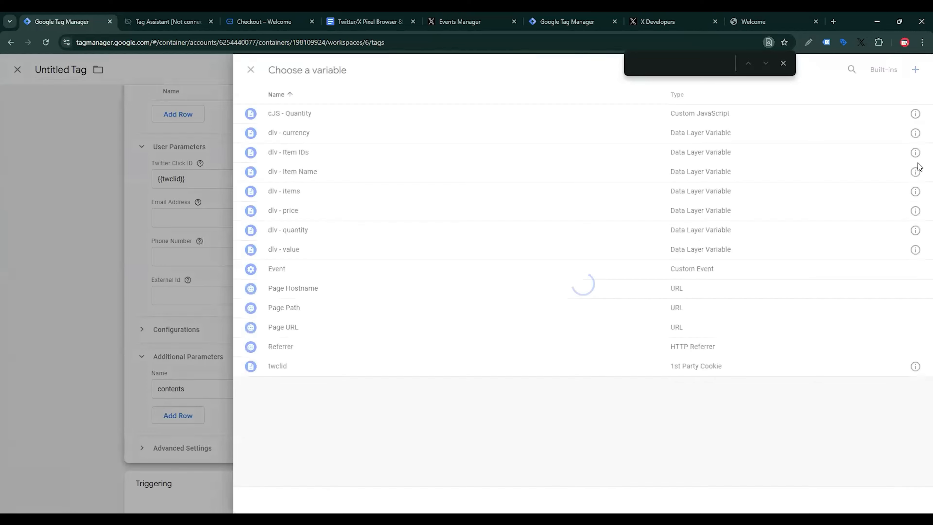
left_click(915, 69)
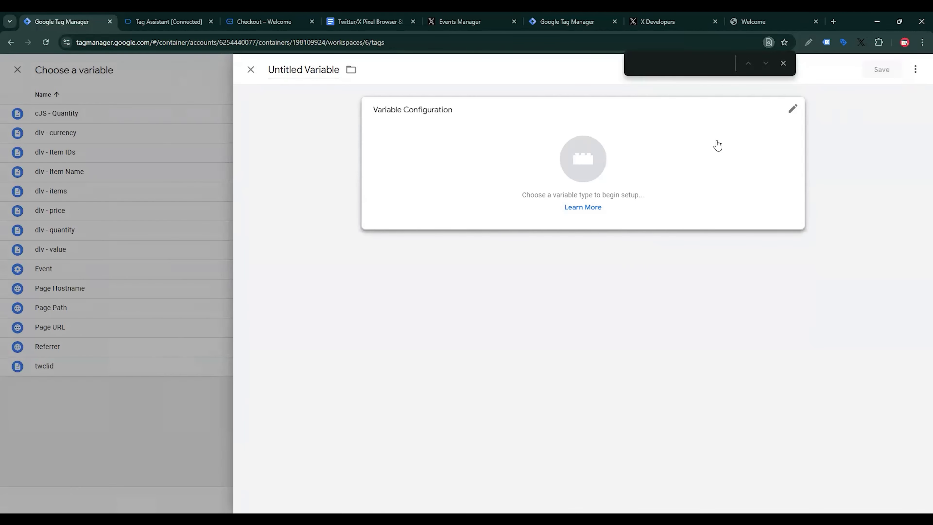
left_click(700, 164)
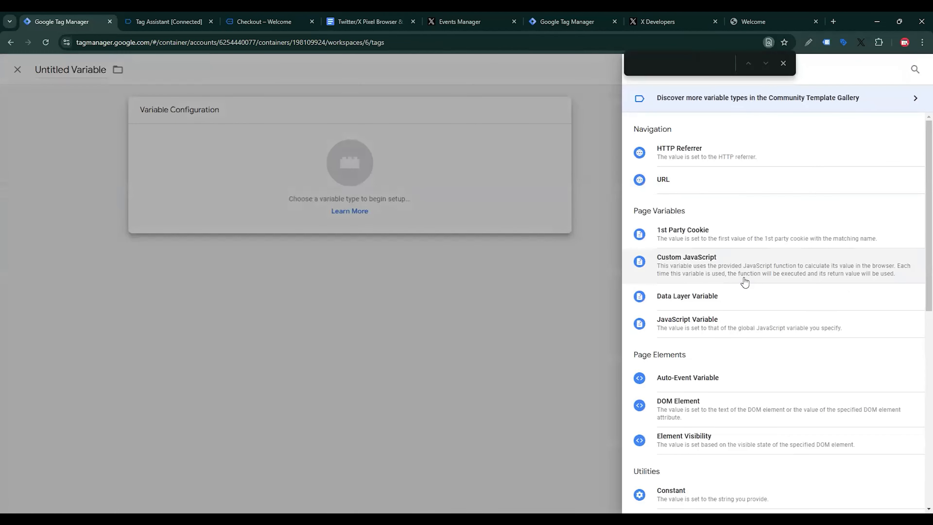
left_click(701, 269)
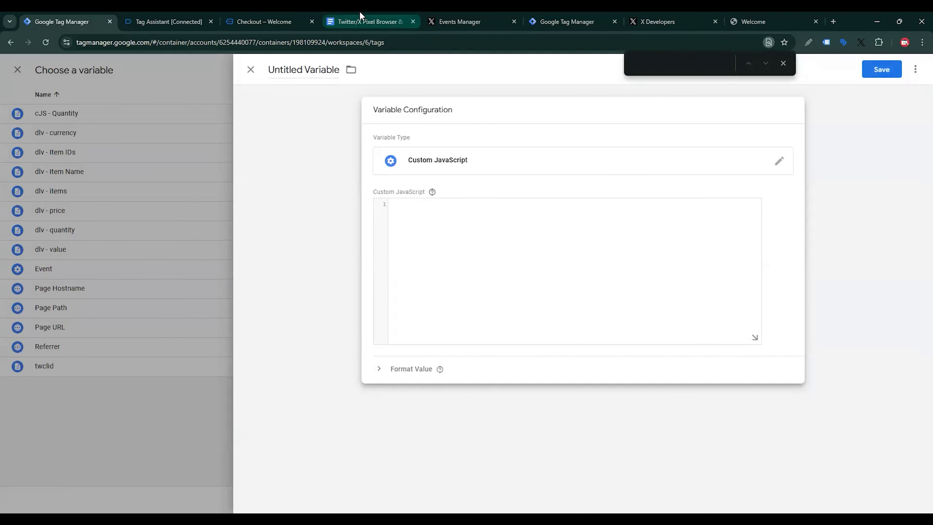
Step: Copy the product-mapping function from the contents row of the Google Docs guide into the variable's Custom JavaScript code
left_click(358, 23)
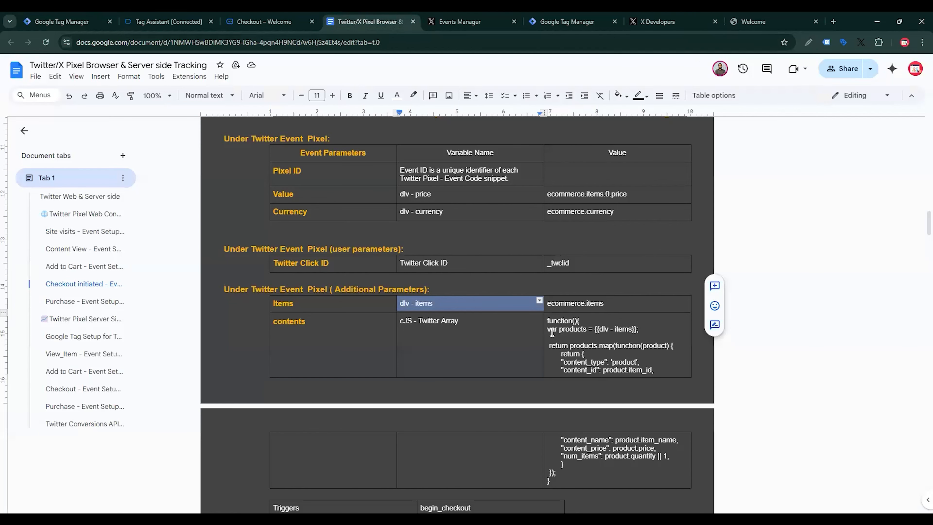
left_click_drag(552, 333, 578, 481)
key("ctrl+c")
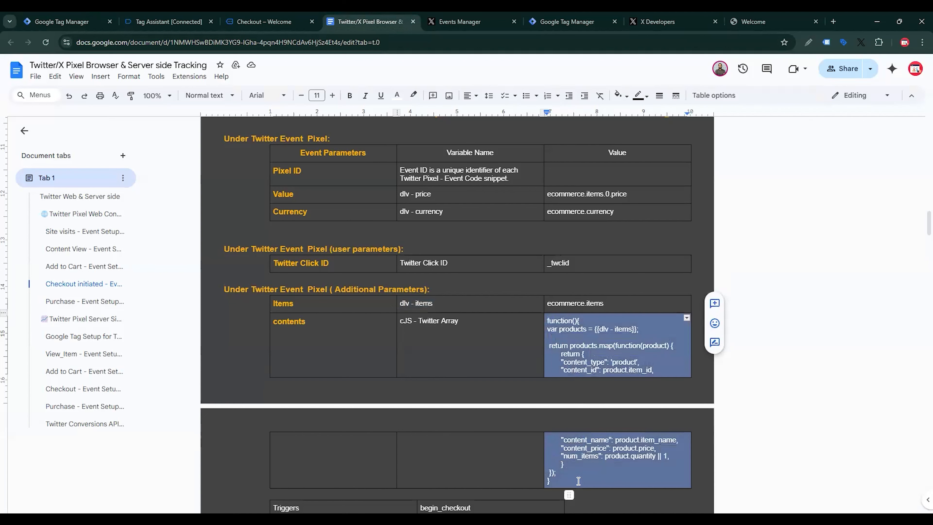
left_click(62, 22)
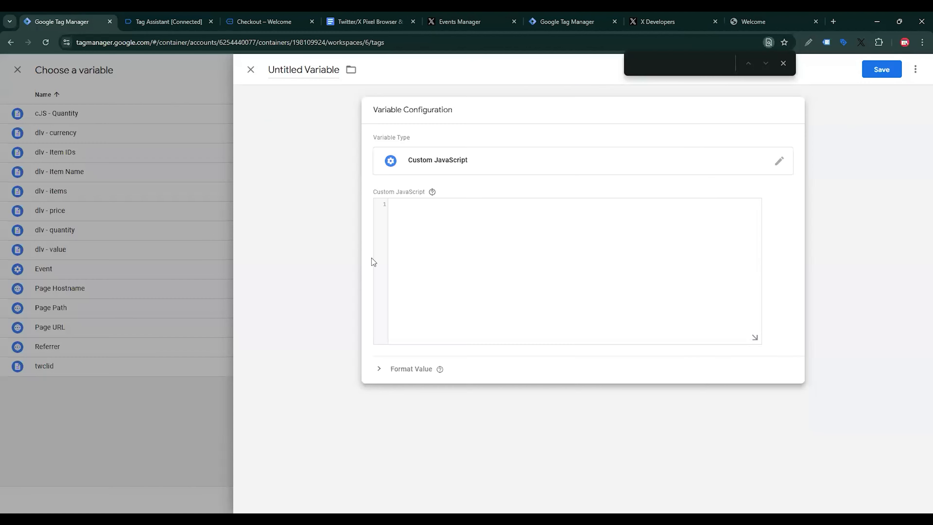
key("ctrl+v")
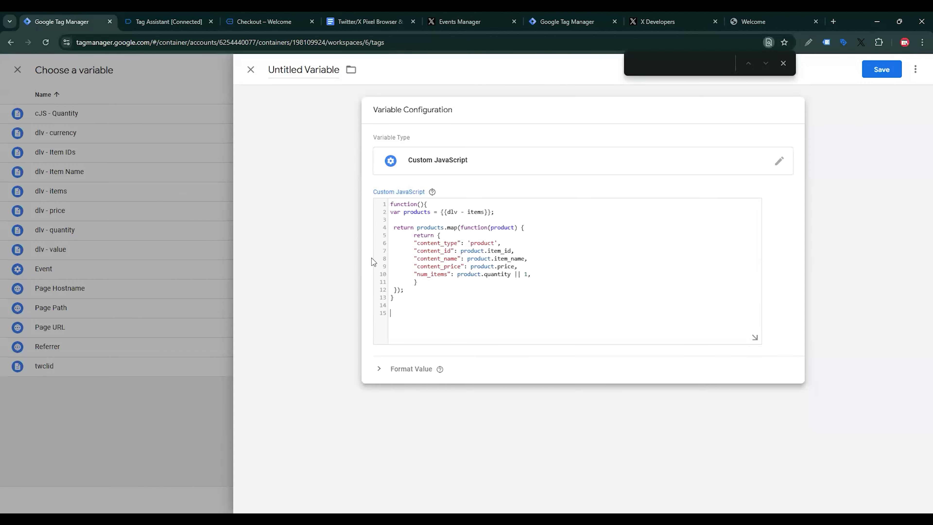
Step: Name the variable cJS - Twitter Array and save it as the contents parameter's value
triple_click(291, 122)
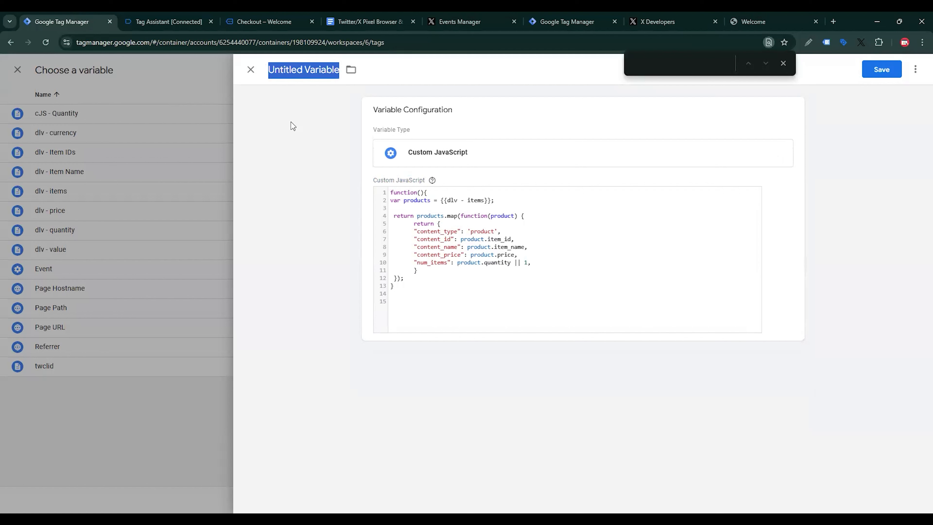
type("c")
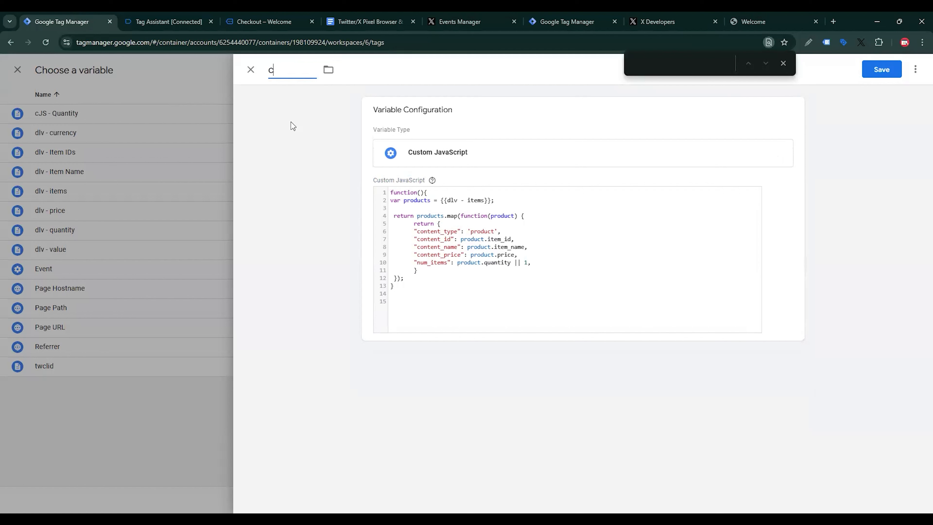
type("JS - Twitter")
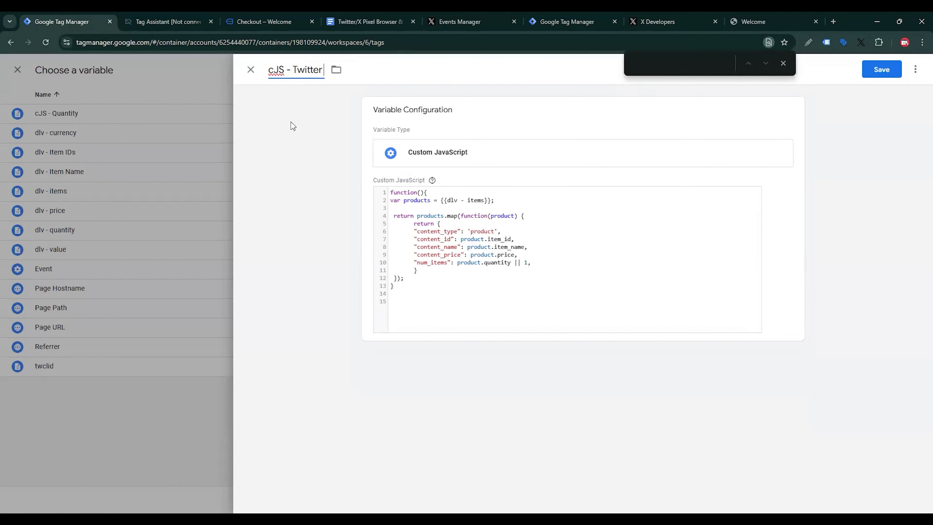
type(" Array")
left_click(876, 78)
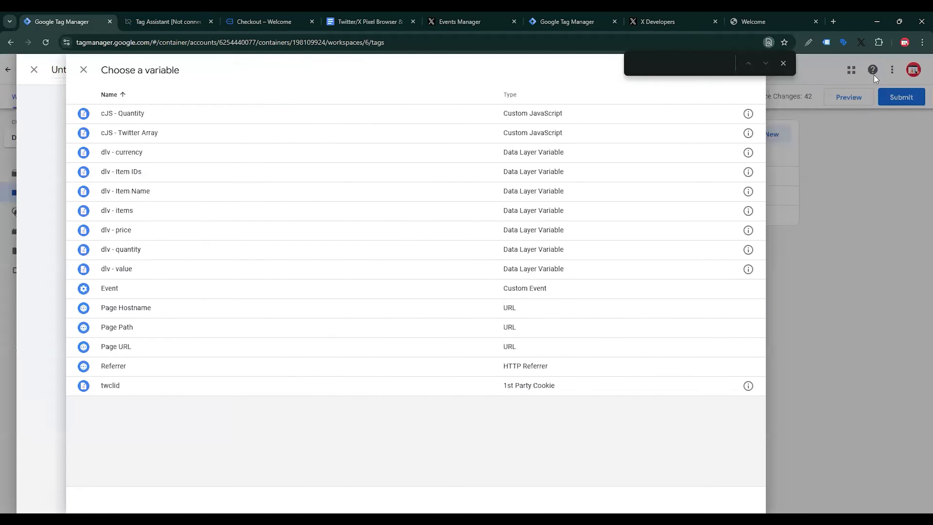
Step: Start a new trigger of type Custom Event for the checkout event tag
scroll(628, 342, "down", 1)
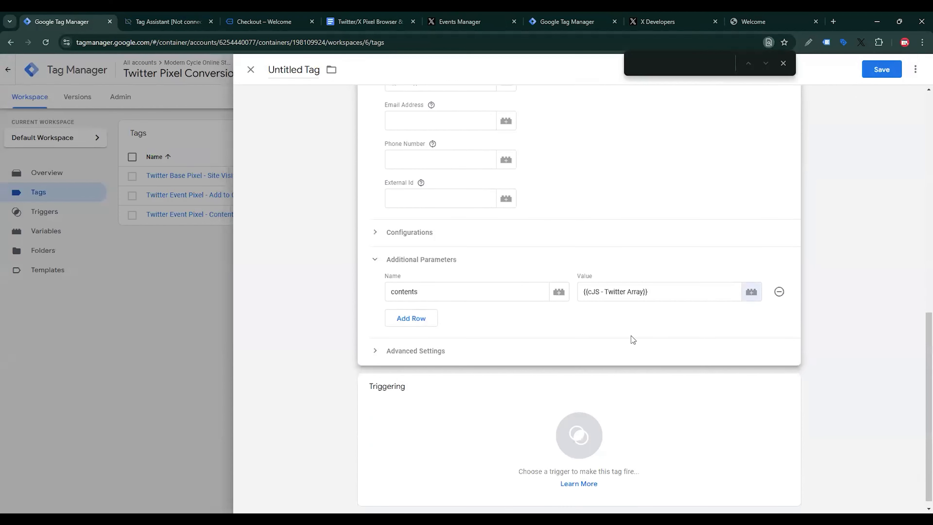
left_click(591, 415)
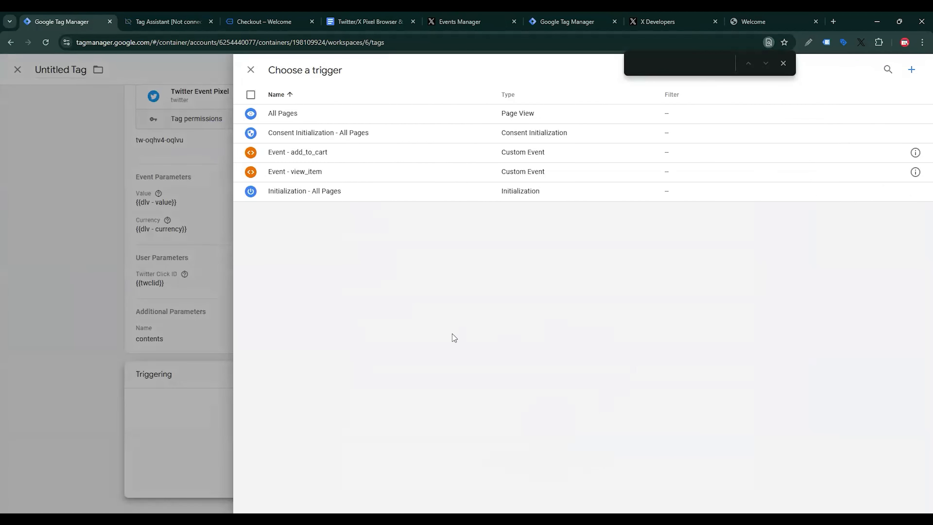
left_click(911, 69)
scroll(731, 399, "down", 3)
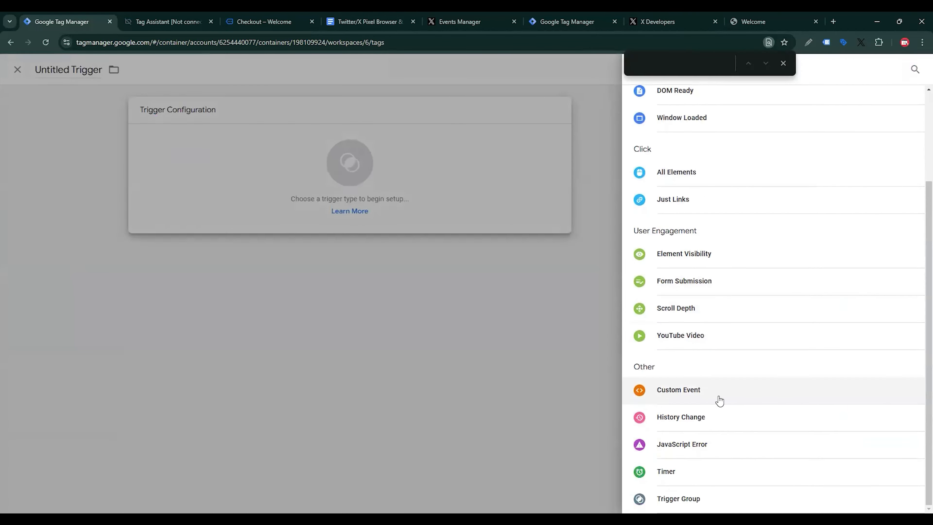
left_click(719, 391)
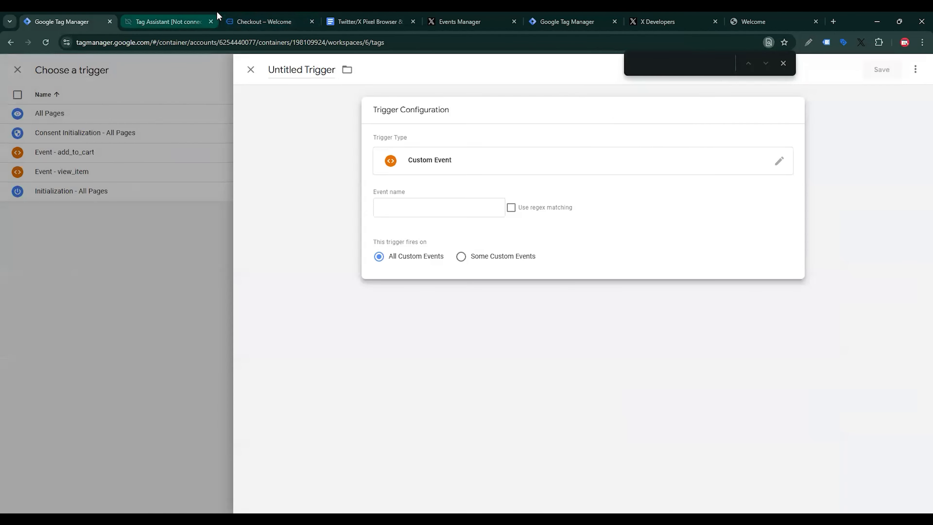
Step: Copy the event name begin_checkout from Tag Assistant into the trigger, name it Event - begin_checkout, and save it
left_click(216, 17)
left_click_drag(184, 166, 237, 169)
key("ctrl+c")
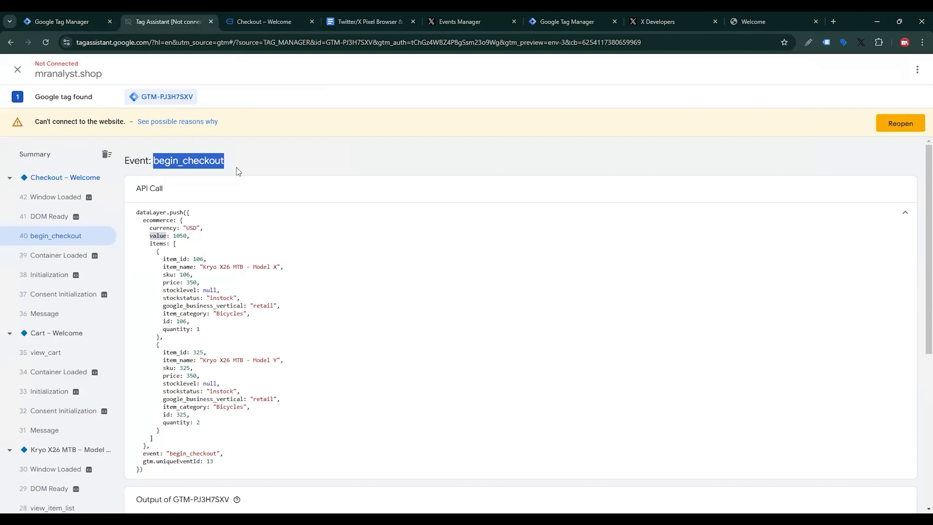
left_click(62, 21)
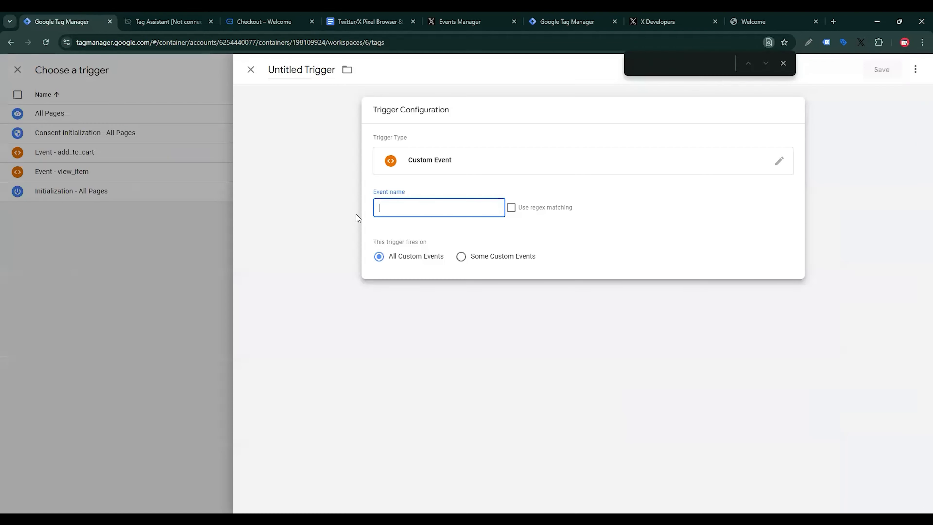
key("ctrl+v")
left_click(340, 164)
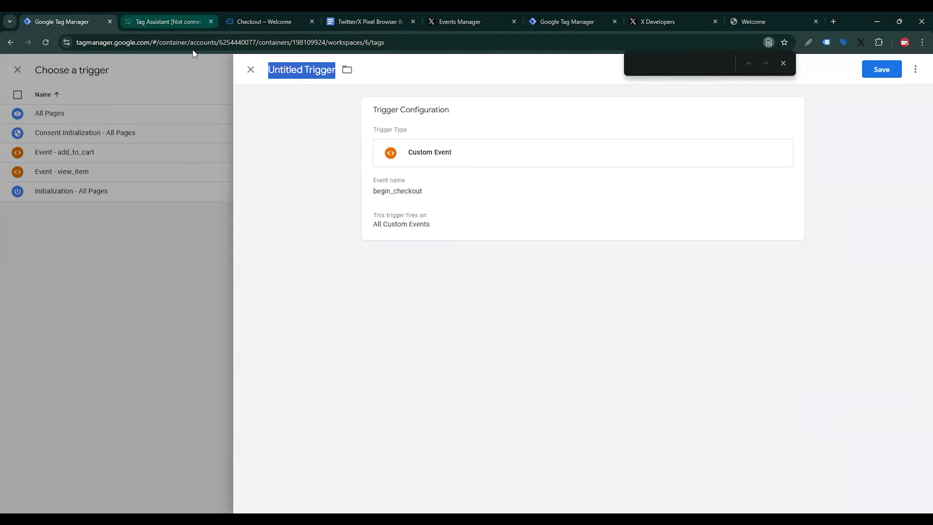
type("Event - begin_checkout")
left_click(882, 69)
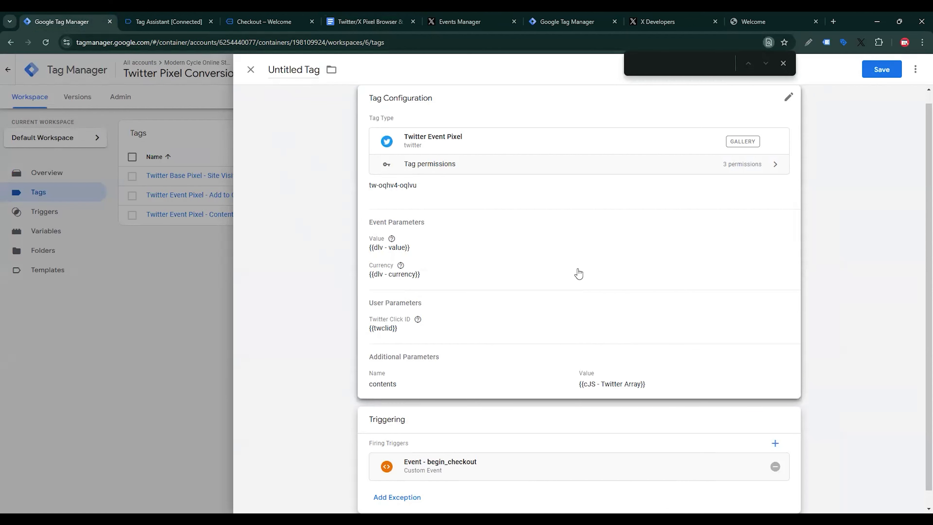
Step: Save the tag under the name Twitter Event Pixel - Checkout initiated
left_click(895, 70)
left_click(452, 190)
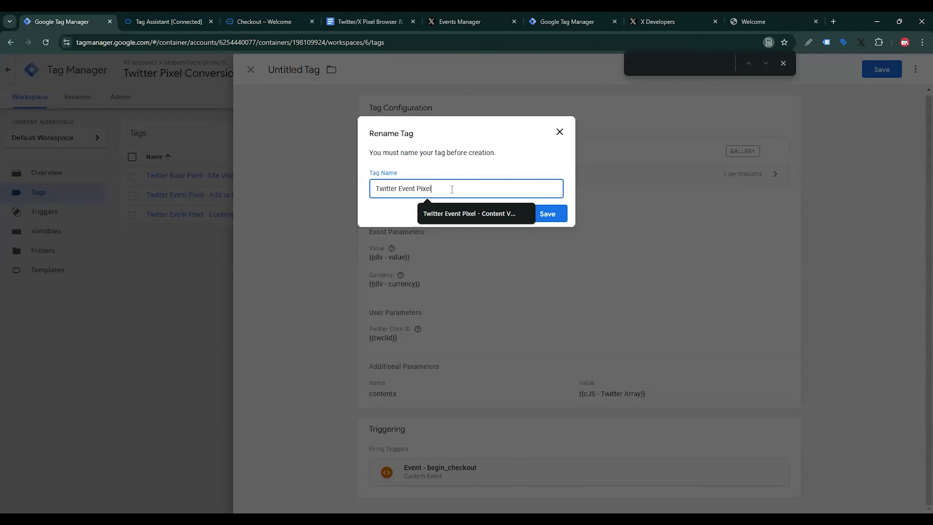
type("- Checkout initiated")
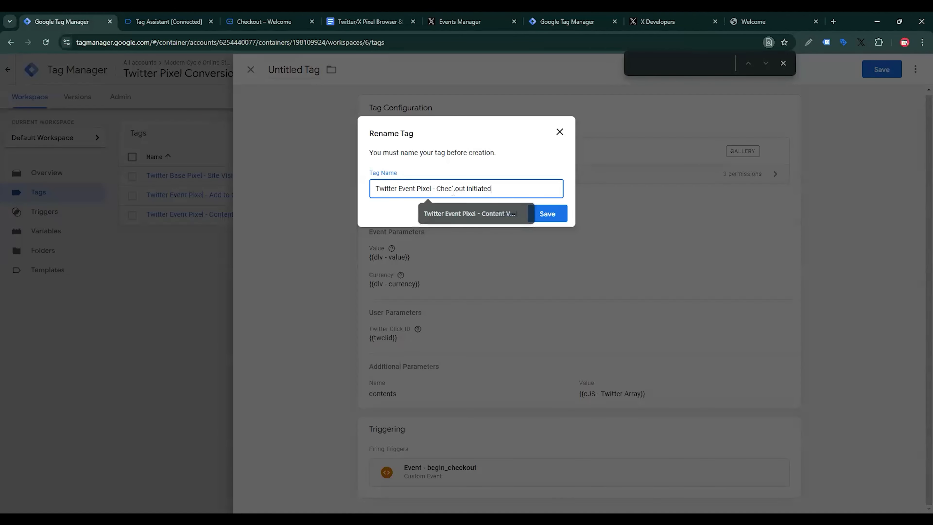
key("Return")
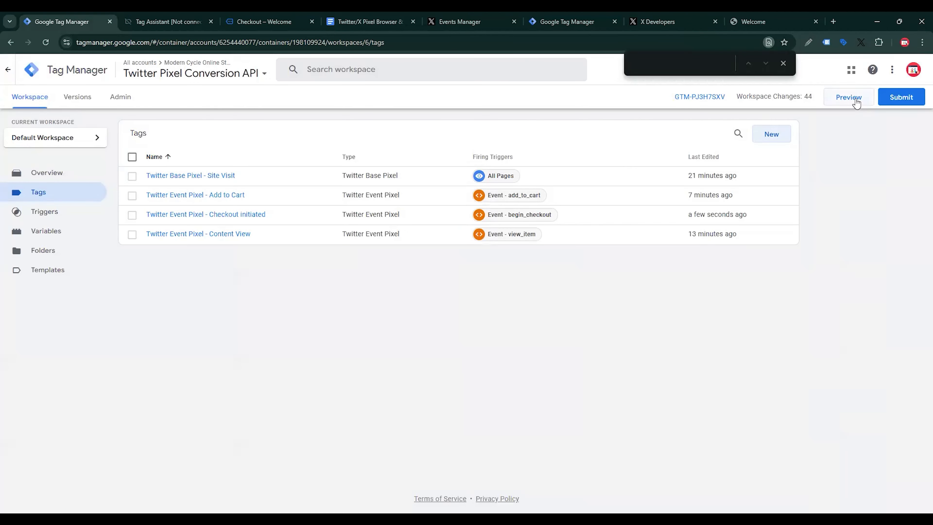
Step: Preview the container and add one Kryo X26 MTB – Model K to the cart on the connected store site
left_click(857, 104)
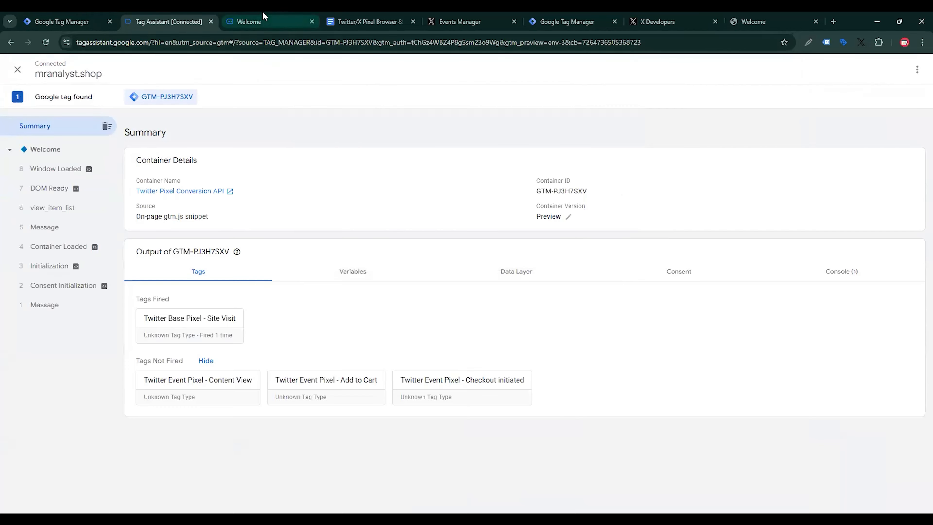
left_click(262, 19)
scroll(307, 277, "down", 10)
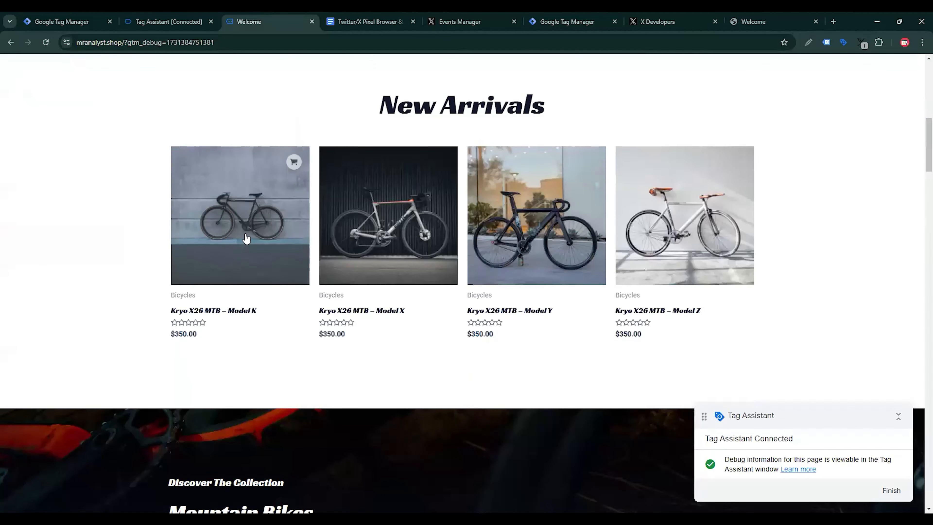
left_click(245, 234)
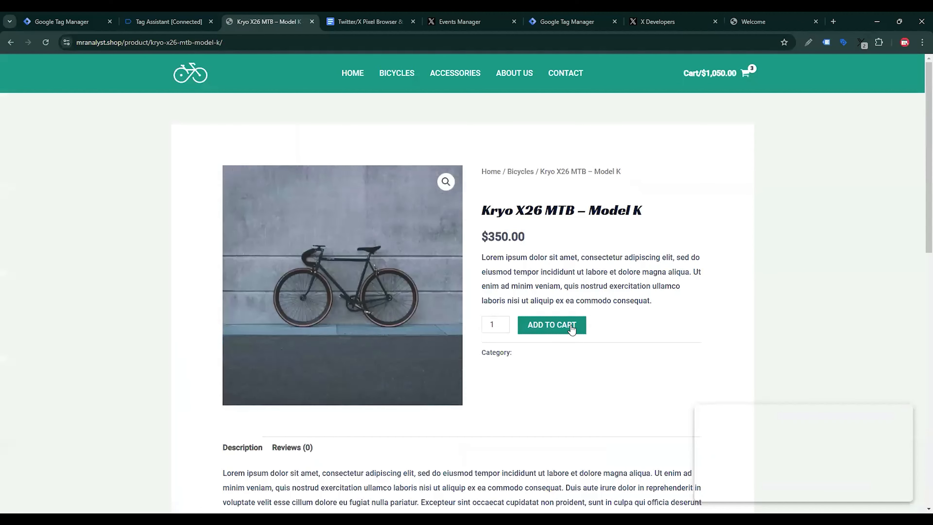
left_click(571, 330)
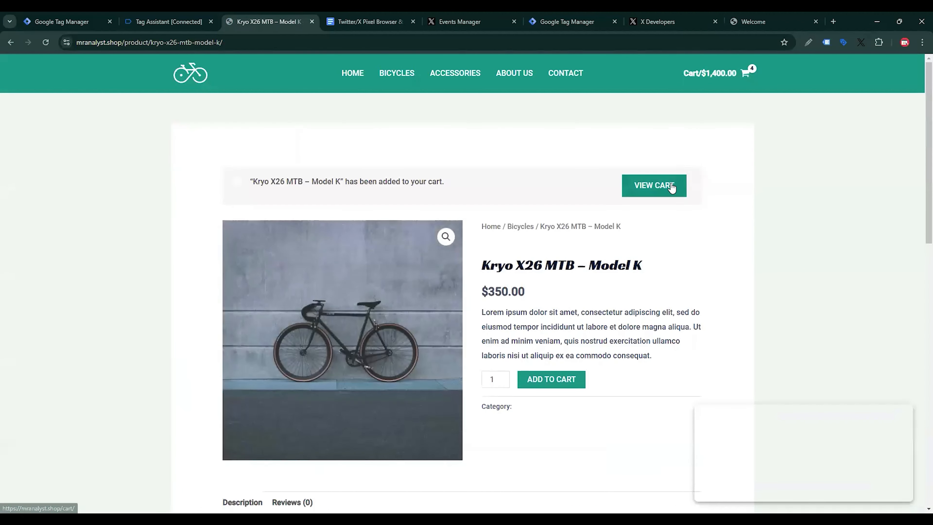
Step: Proceed from the store's cart to checkout, and switch to Tag Assistant to check the events
left_click(654, 186)
scroll(606, 294, "down", 5)
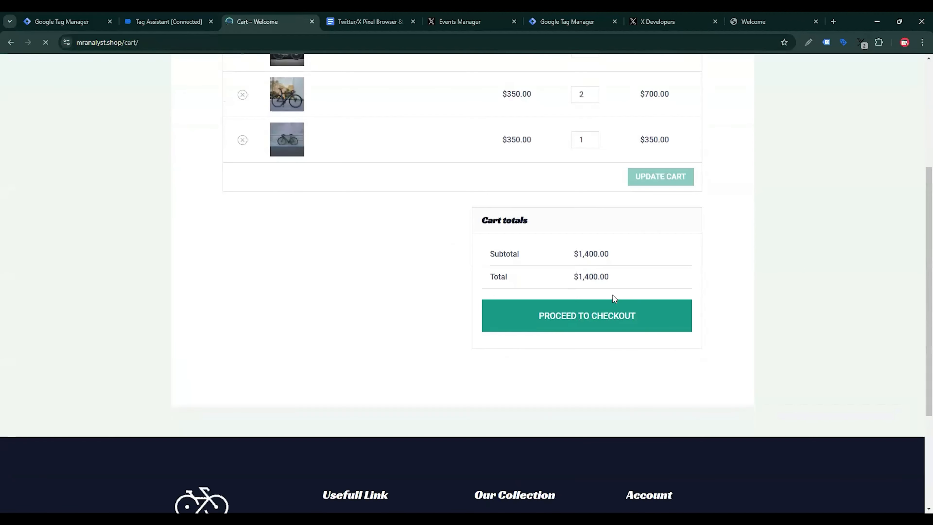
left_click(593, 323)
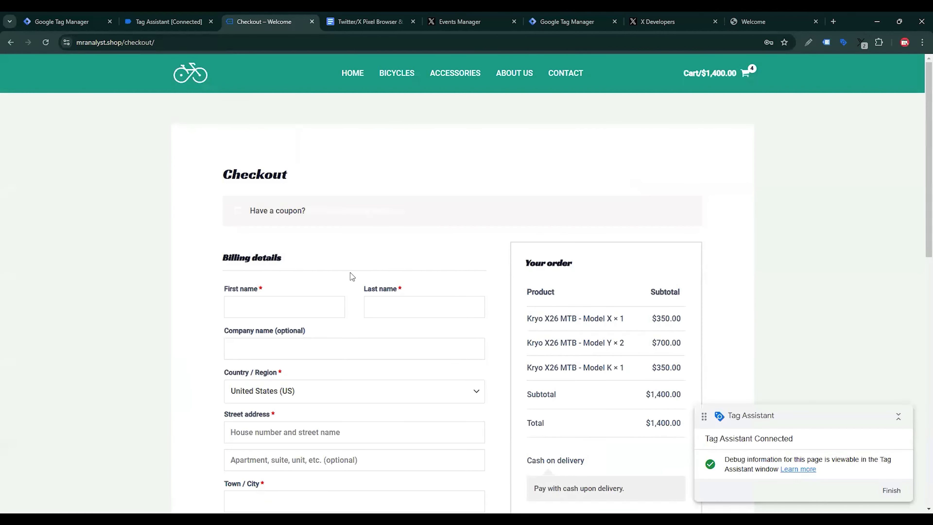
left_click(169, 23)
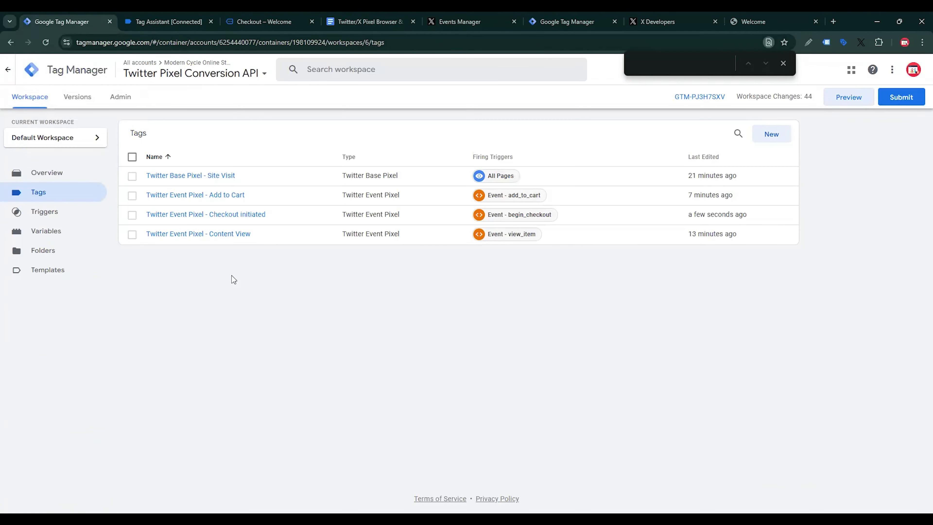
Step: Duplicate the Checkout initiated tag and name the copy Twitter Event Pixel - Purchase
left_click(232, 215)
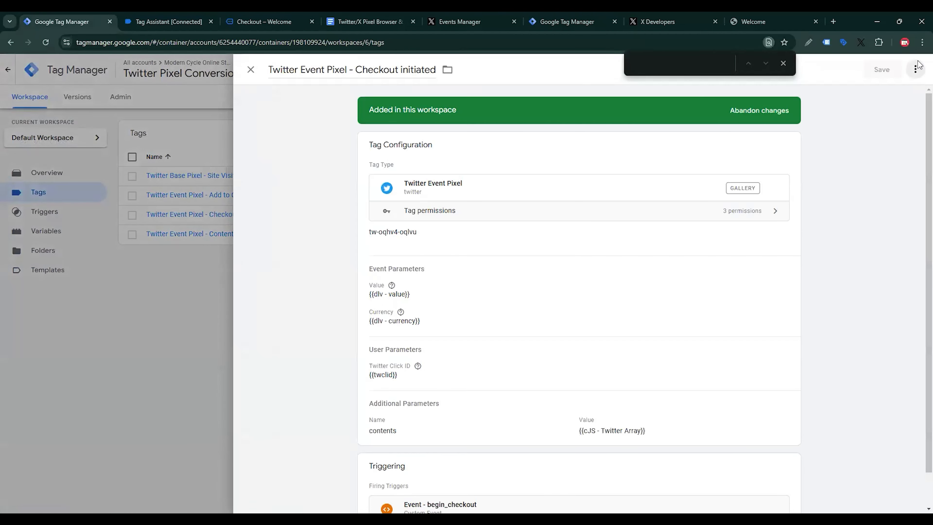
left_click(915, 69)
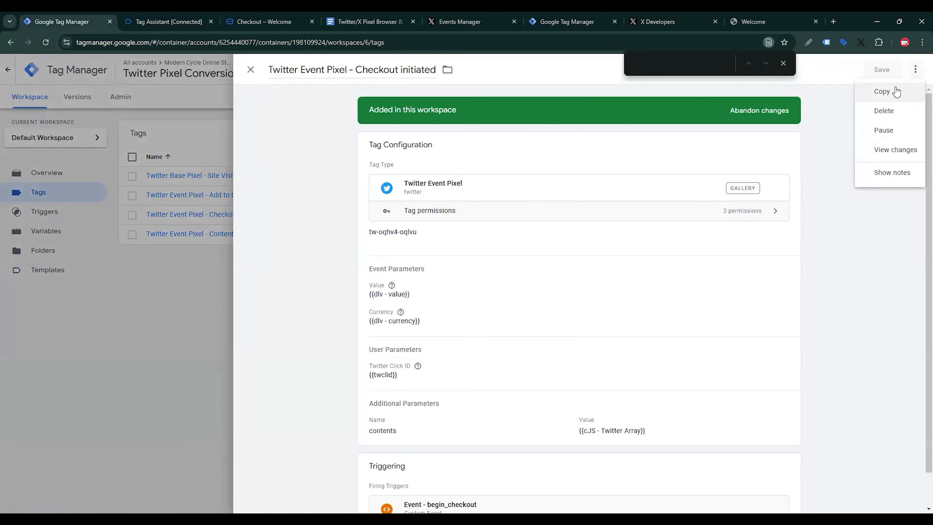
left_click(896, 92)
left_click_drag(305, 69, 241, 73)
key("BackSpace")
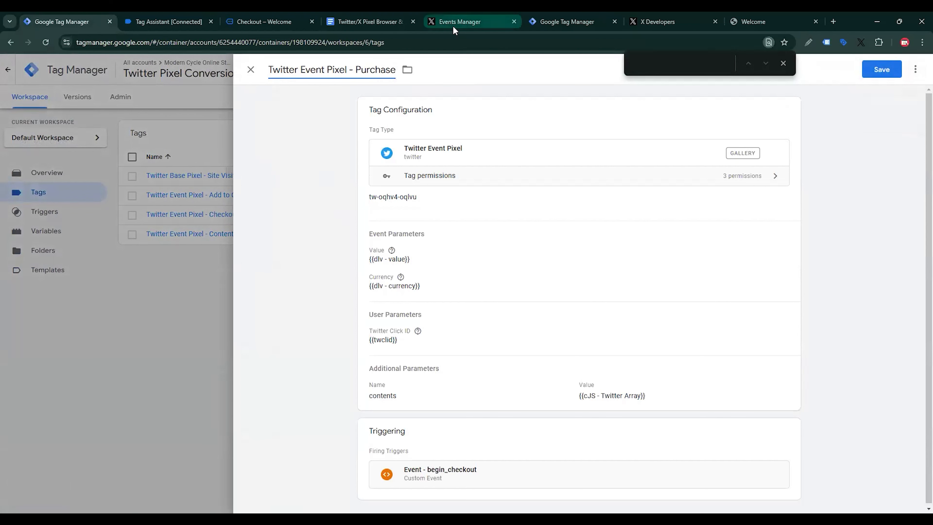
Step: In X Events Manager, add an event named Purchase Event of type Purchase, with website activity audience on and defined with code
left_click(490, 19)
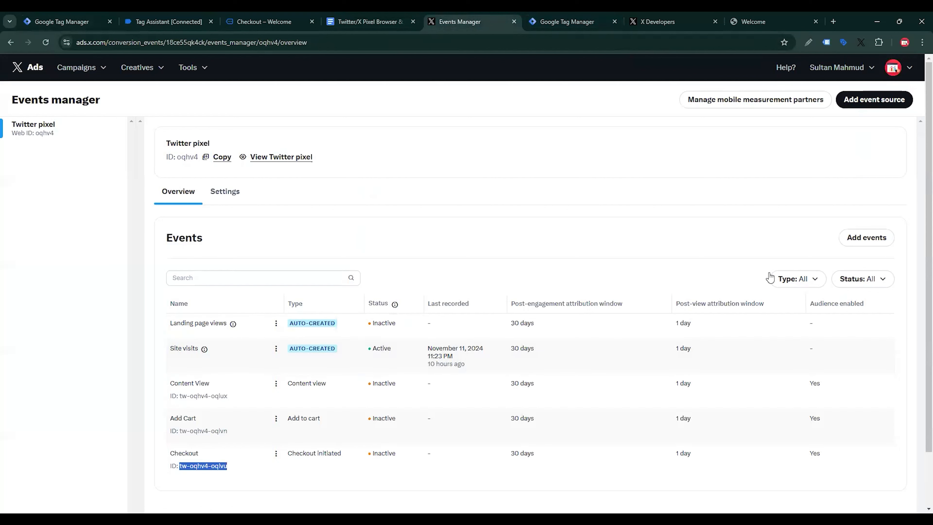
left_click(867, 237)
left_click(320, 199)
type("Purchase")
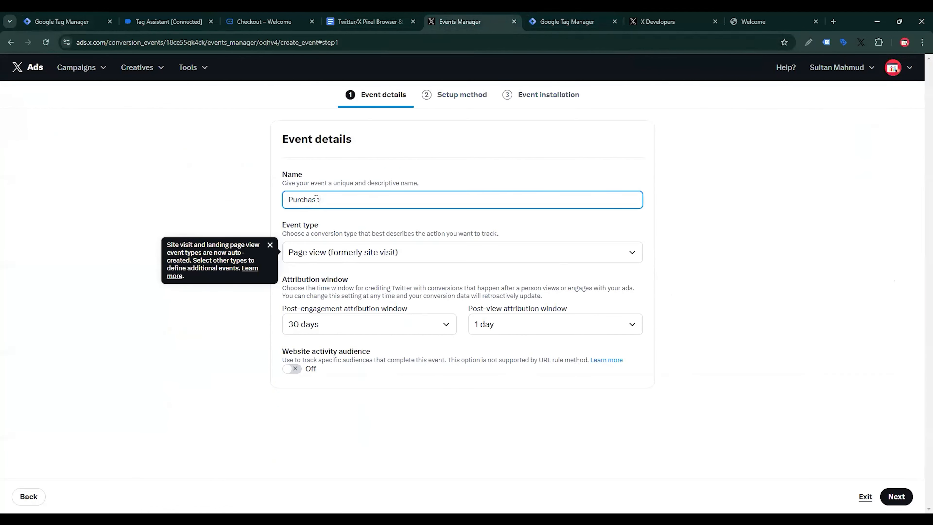
left_click(335, 253)
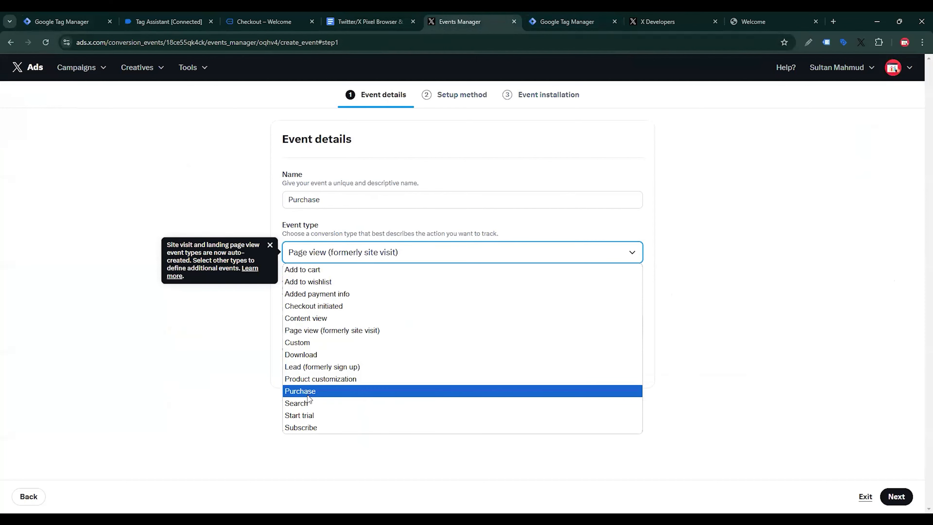
left_click(309, 390)
left_click(294, 369)
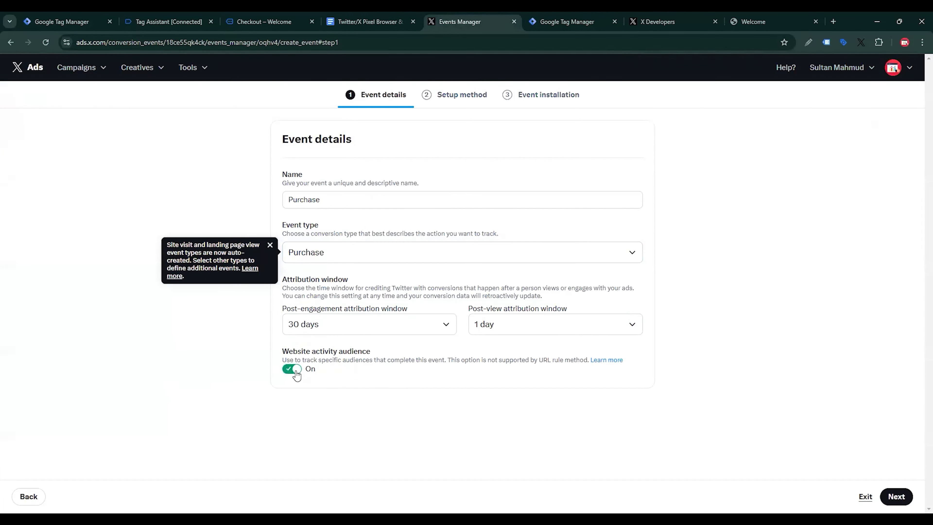
left_click(896, 496)
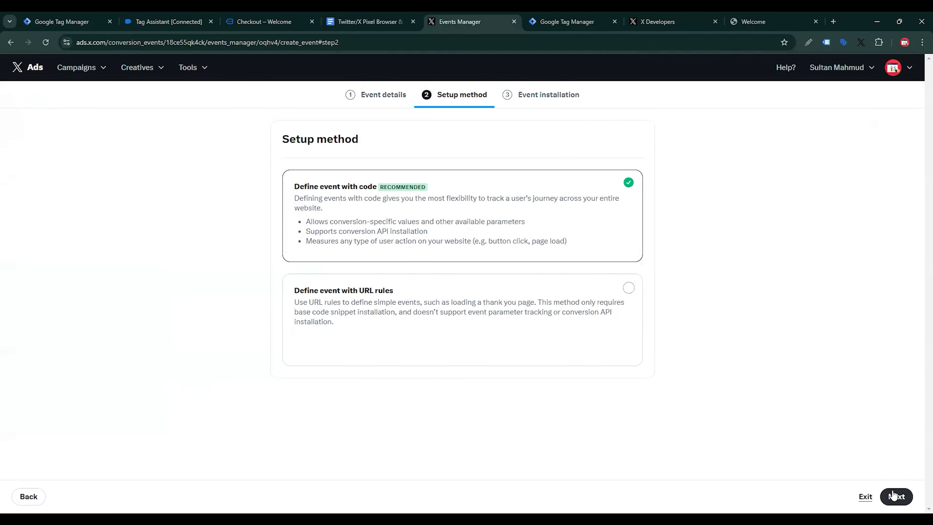
left_click(895, 497)
left_click(896, 497)
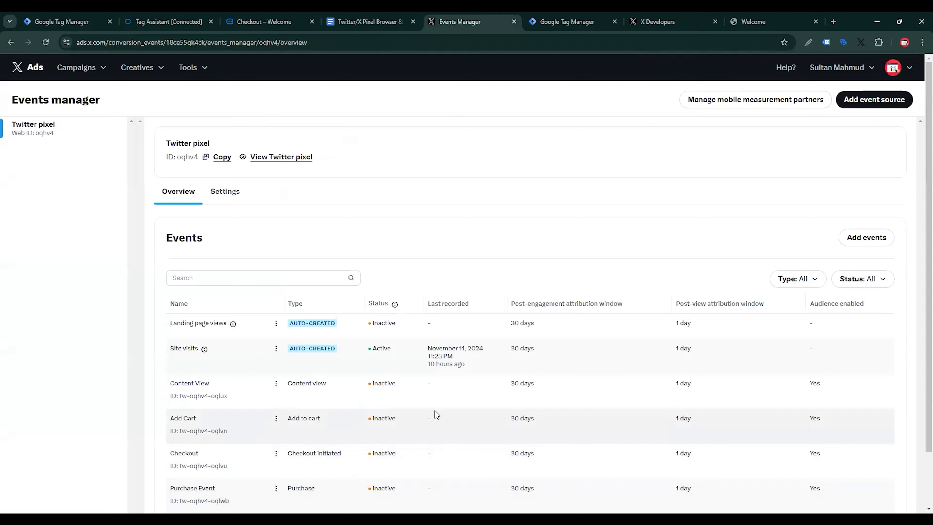
Step: Replace the Purchase tag's Event ID in Google Tag Manager with the Purchase Event's ID, tw-oqhv4-oqlwb, copied from X Events Manager
scroll(254, 400, "down", 3)
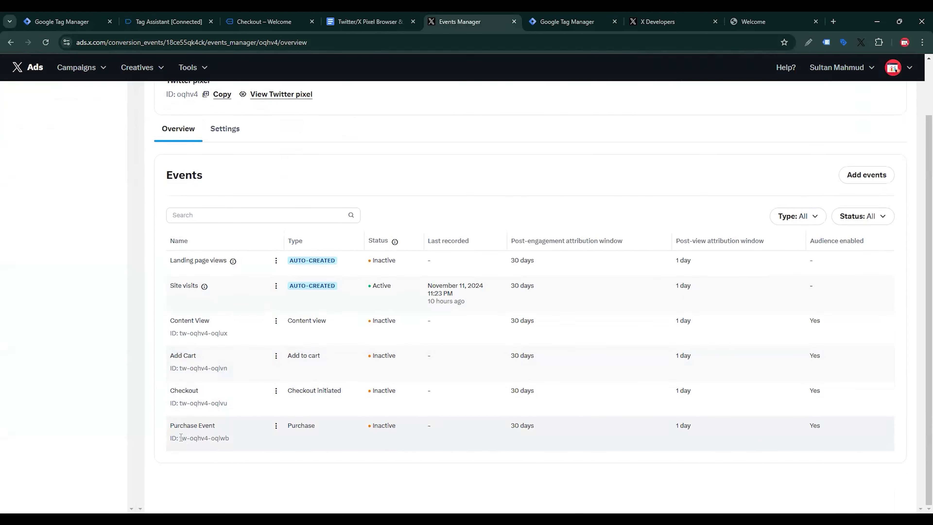
left_click_drag(181, 437, 232, 444)
left_click(63, 22)
key("ctrl+f")
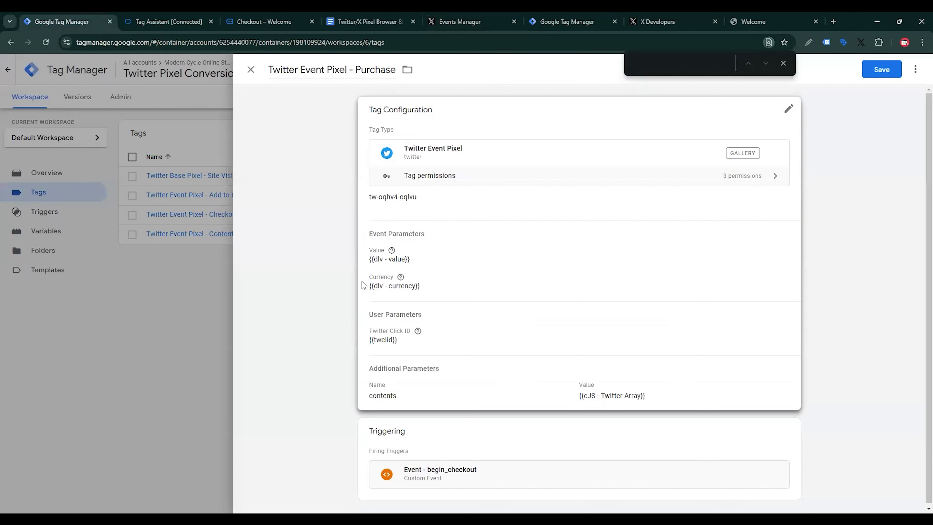
left_click(363, 285)
key("ctrl+shift+Left")
key("ctrl+shift+Left")
key("ctrl+shift+Left")
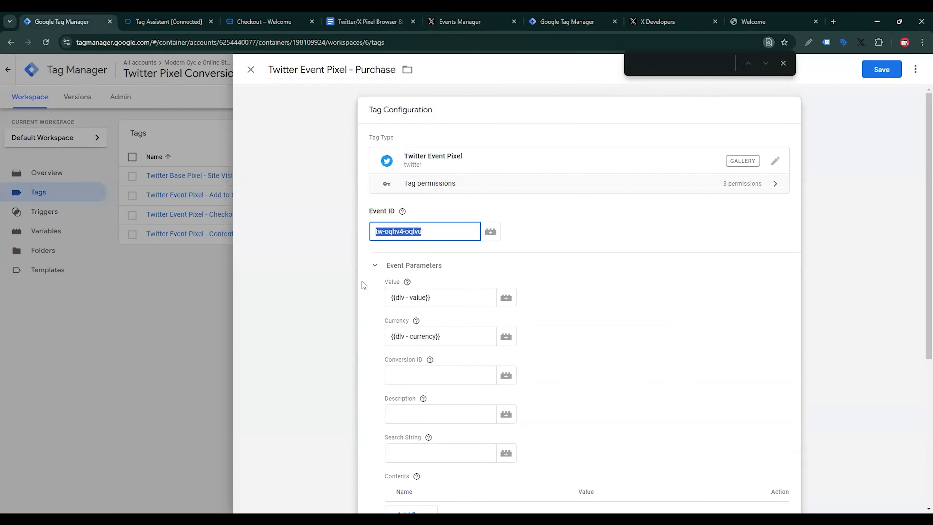
key("ctrl+v")
Step: Expand the Purchase tag's User Parameters and examine the Email Address and other user fields alongside the event parameters
scroll(602, 305, "down", 6)
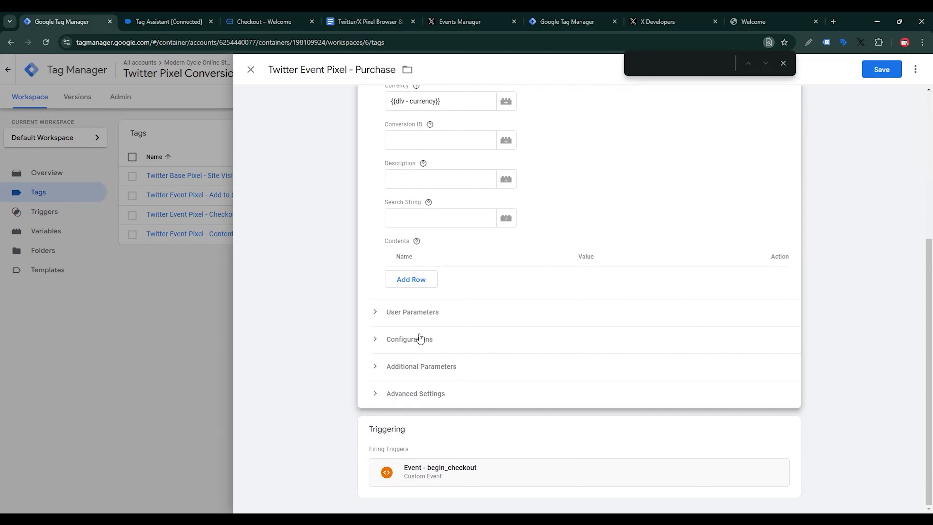
left_click(420, 316)
scroll(421, 339, "down", 2)
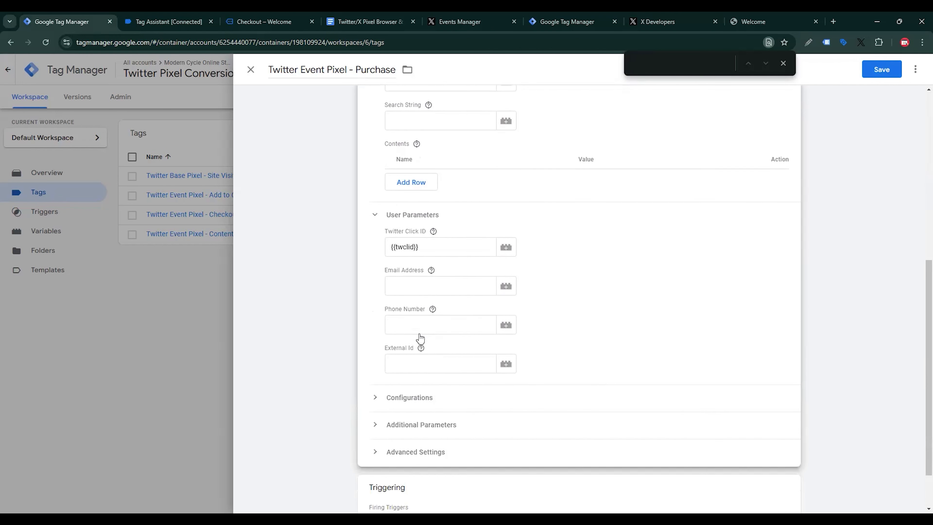
left_click_drag(385, 271, 425, 271)
scroll(370, 291, "up", 8)
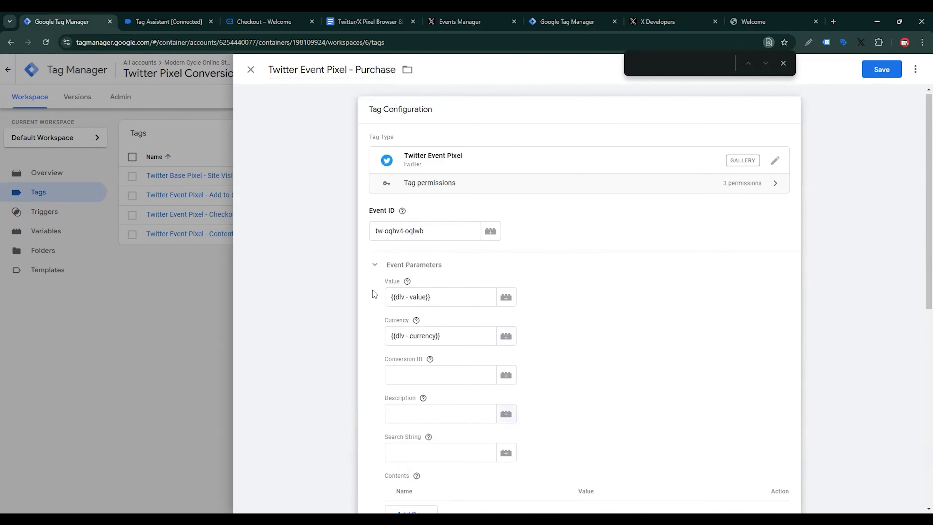
Step: Place the test order on the store's checkout page and switch to Tag Assistant to inspect the recorded events
left_click(282, 20)
scroll(335, 334, "down", 6)
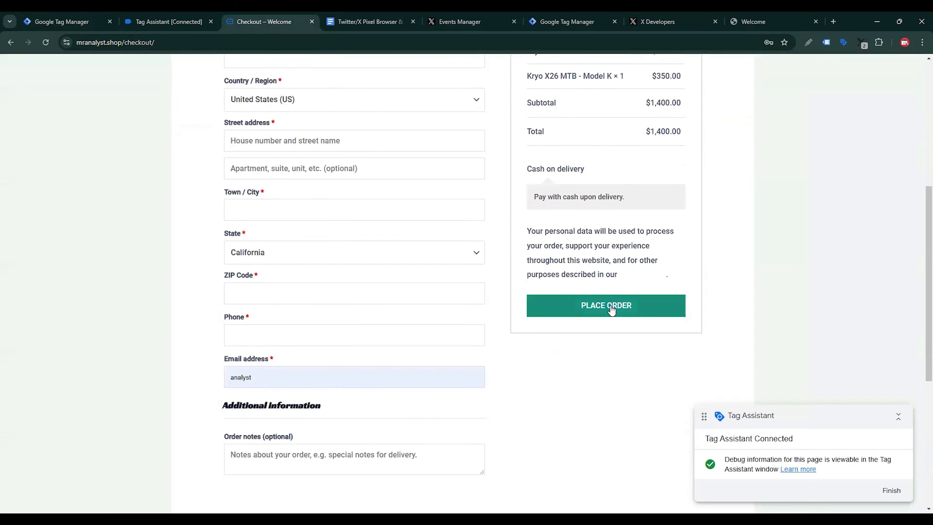
left_click(610, 305)
left_click(162, 21)
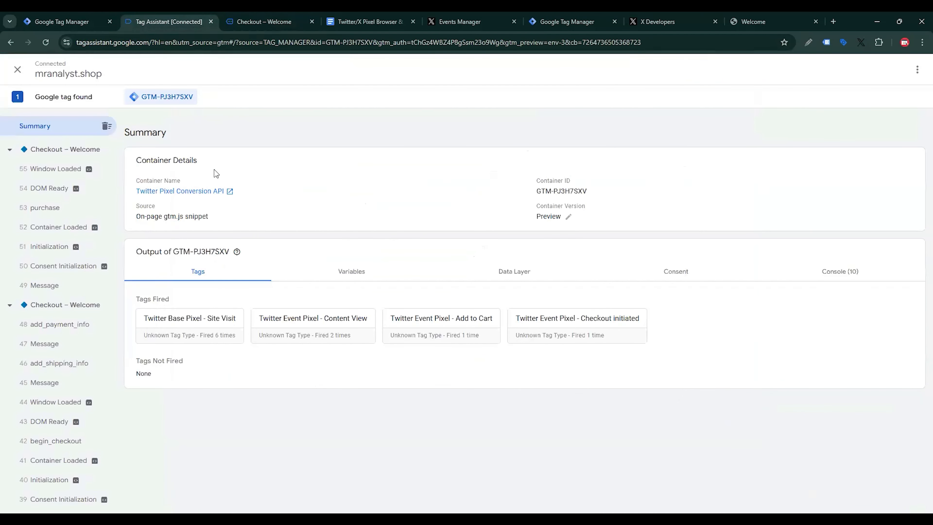
Step: Open the purchase event in Tag Assistant and examine the hashed email under customer billing and the order totals in its data layer
left_click(44, 207)
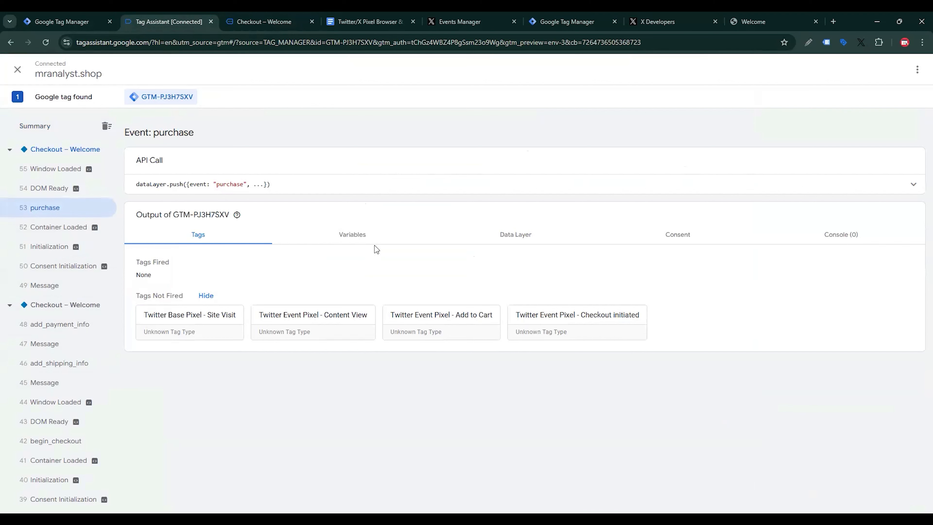
scroll(302, 317, "down", 12)
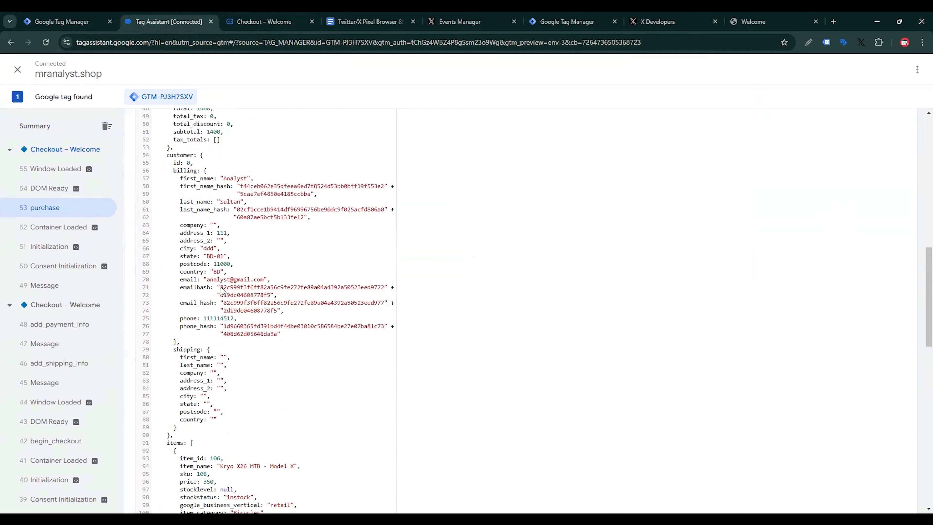
left_click_drag(180, 288, 277, 296)
scroll(293, 300, "up", 3)
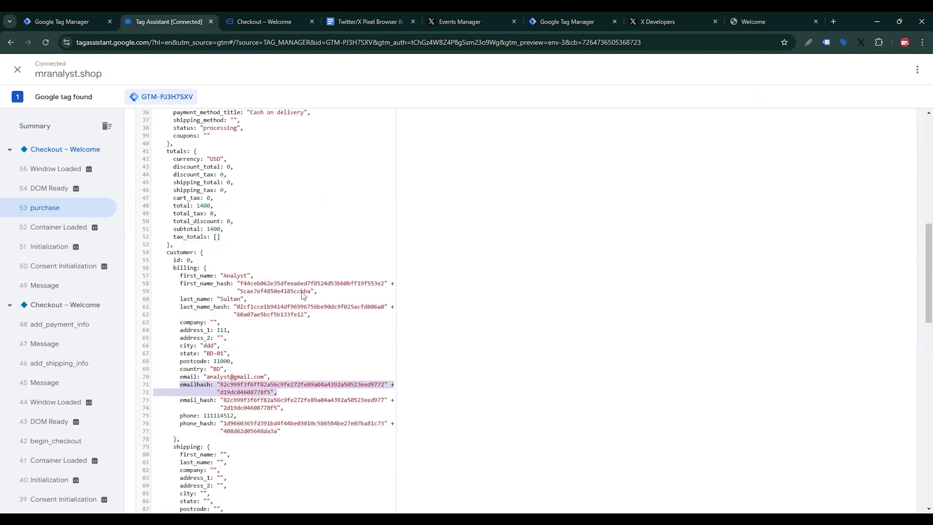
scroll(302, 296, "up", 3)
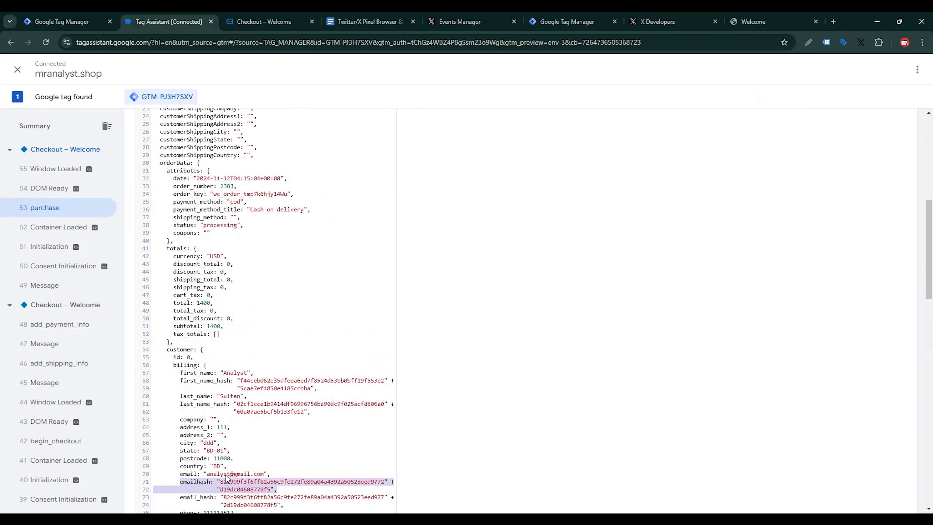
Step: Create a Data Layer Variable for the Purchase tag's Email Address in Google Tag Manager, using orderData.customer.billing.emailhash copied from the Google Docs guide
left_click(351, 15)
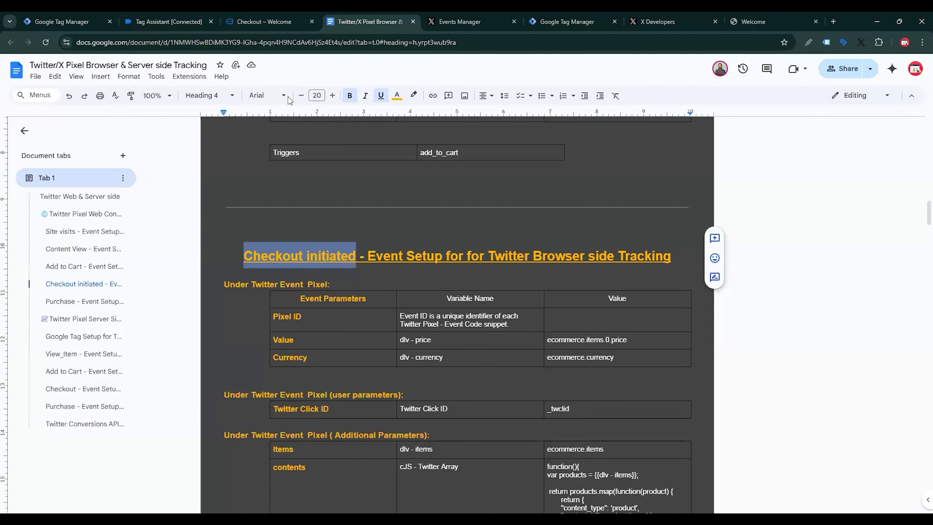
scroll(372, 319, "down", 6)
scroll(372, 319, "down", 7)
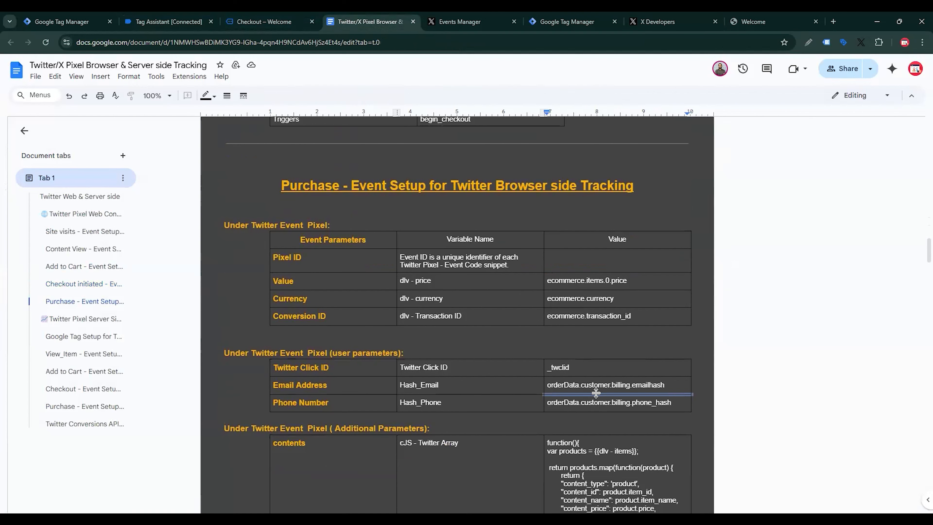
triple_click(601, 384)
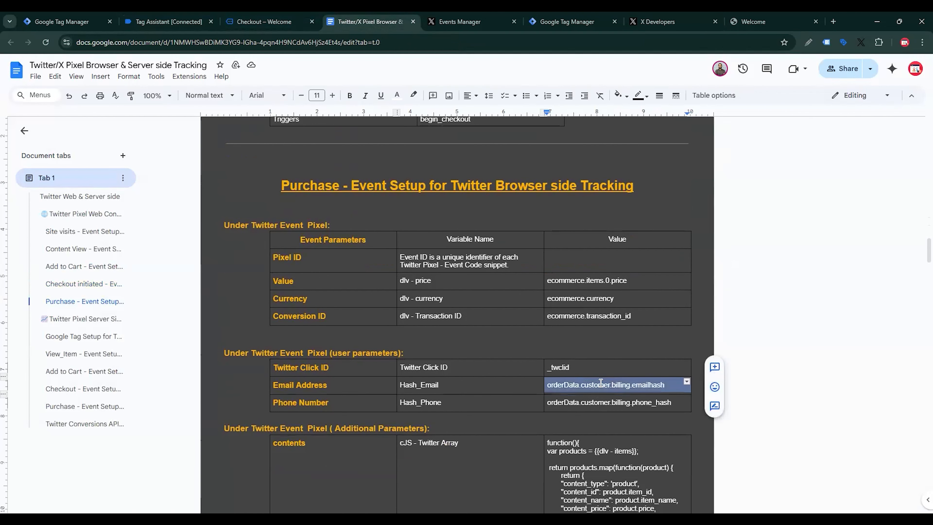
left_click(70, 19)
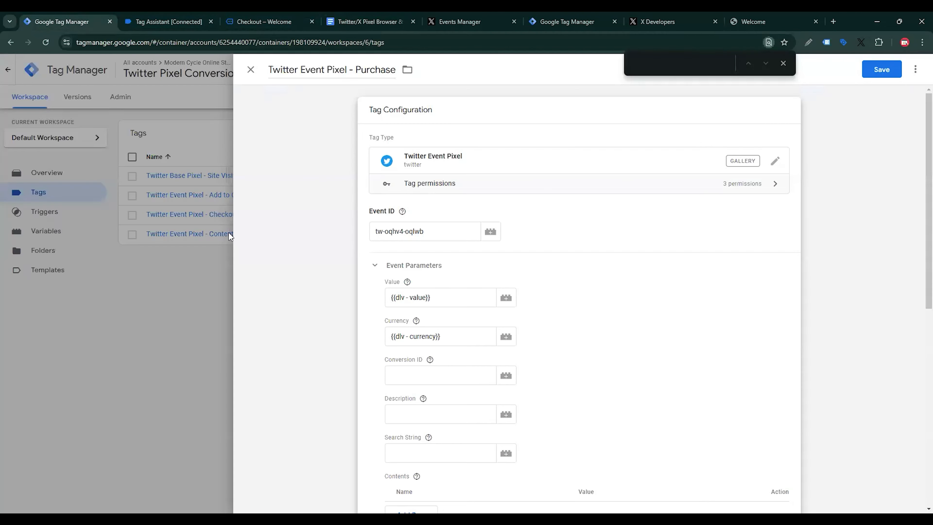
scroll(480, 377, "down", 6)
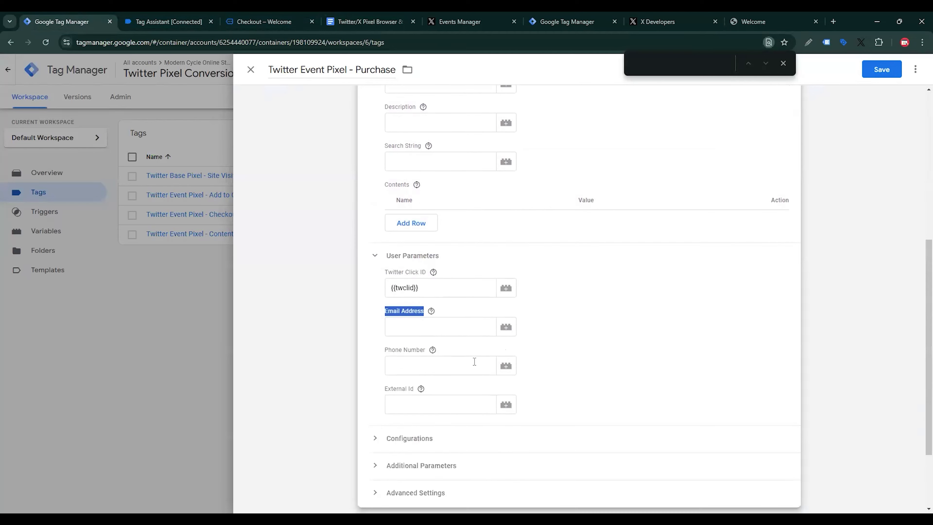
left_click(395, 332)
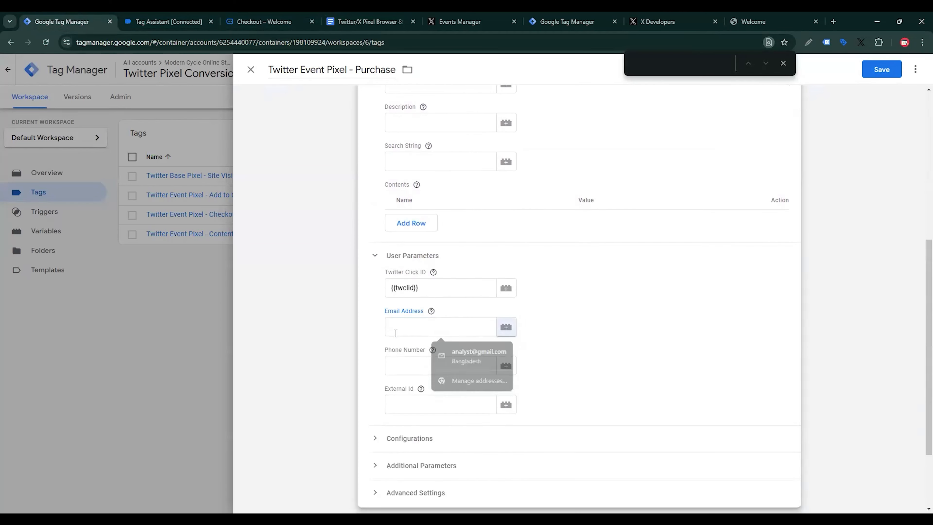
left_click(506, 327)
left_click(916, 71)
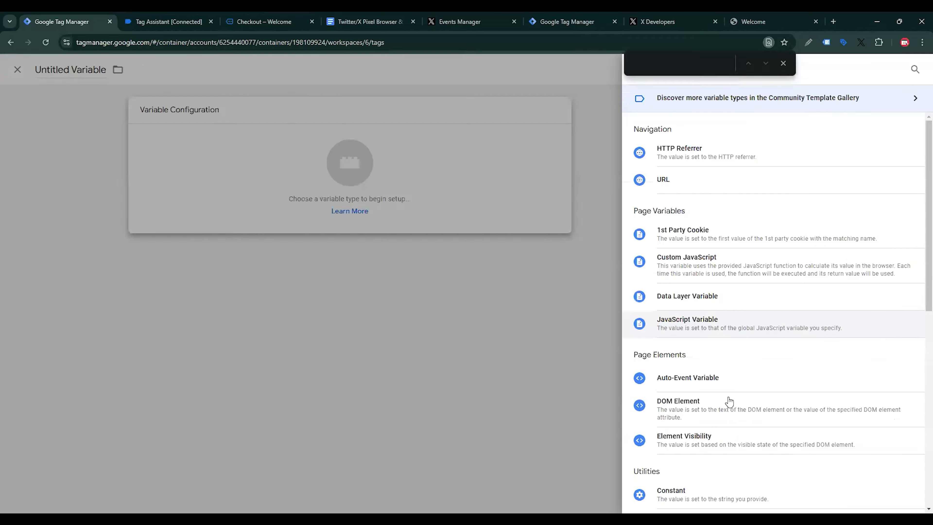
left_click(689, 297)
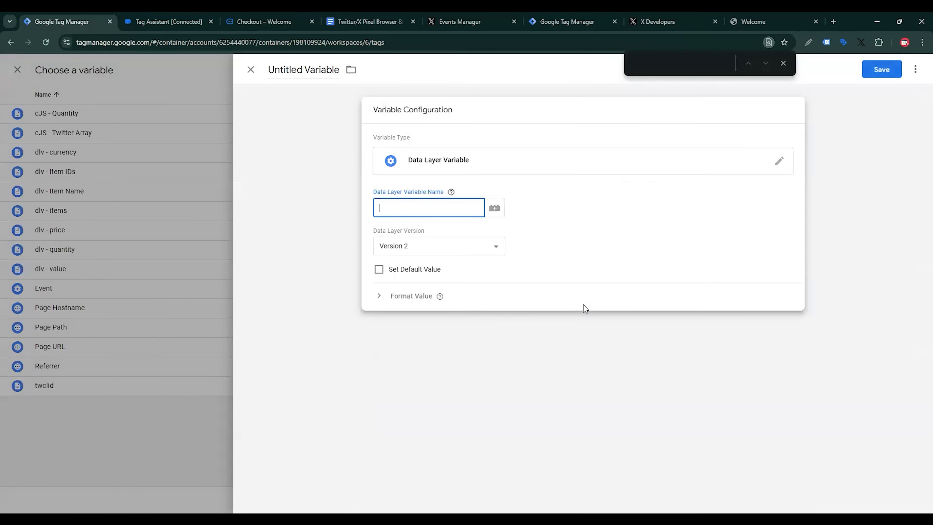
key("ctrl+v")
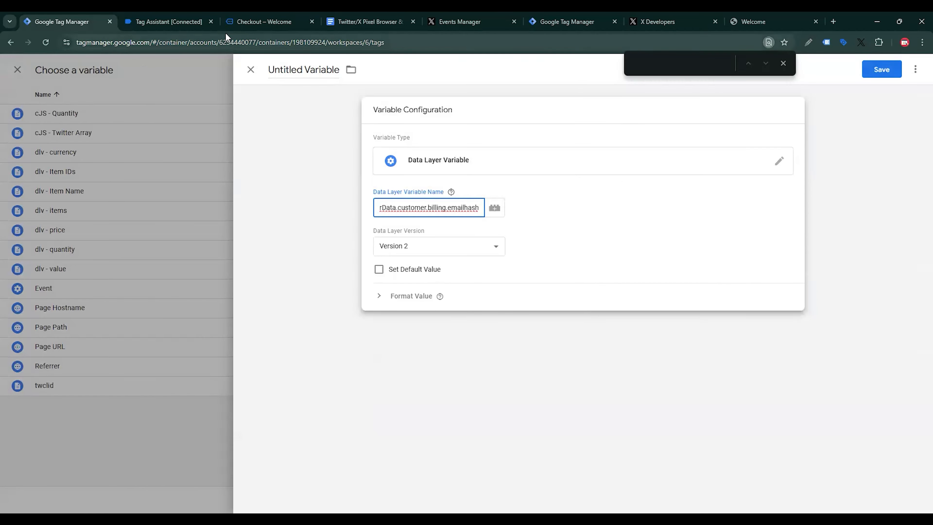
Step: Name the email variable Hash_Email, copied from the Google Docs guide, and save it into the Purchase tag's Email Address
left_click(366, 22)
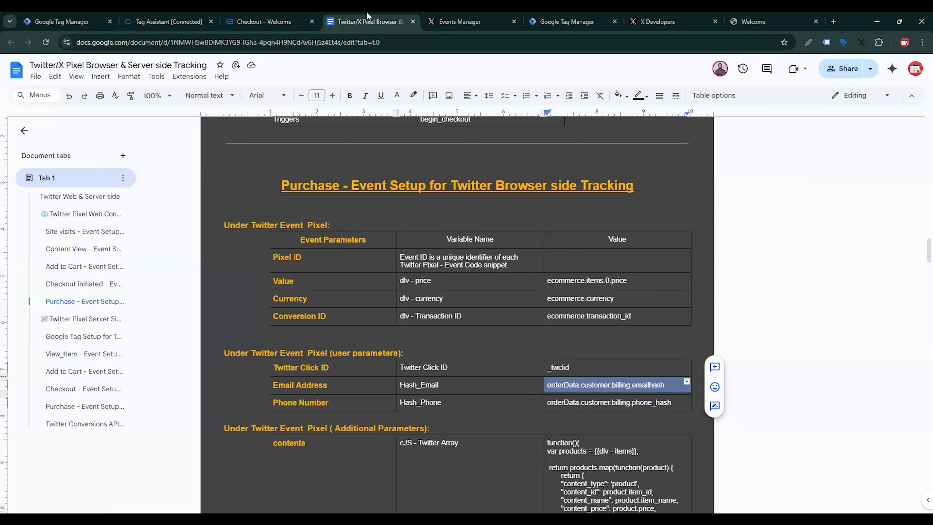
double_click(430, 386)
key("ctrl+c")
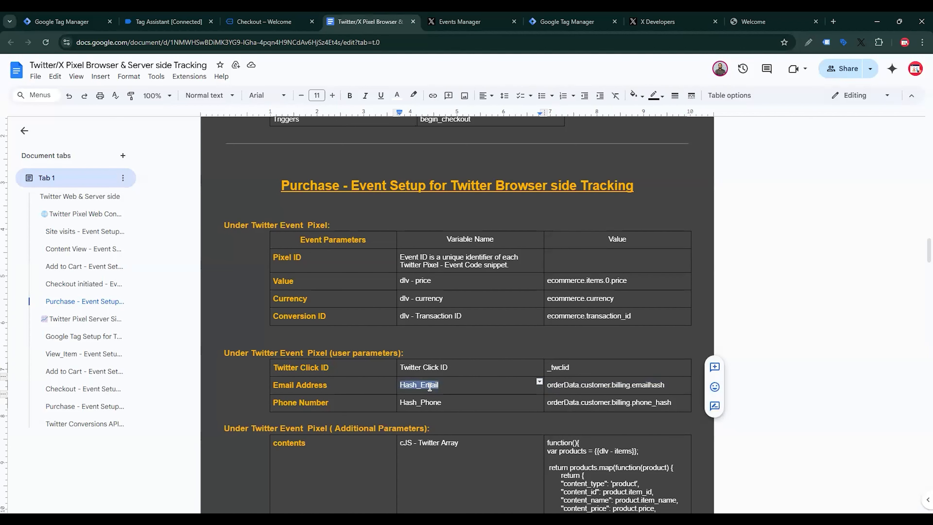
left_click(50, 16)
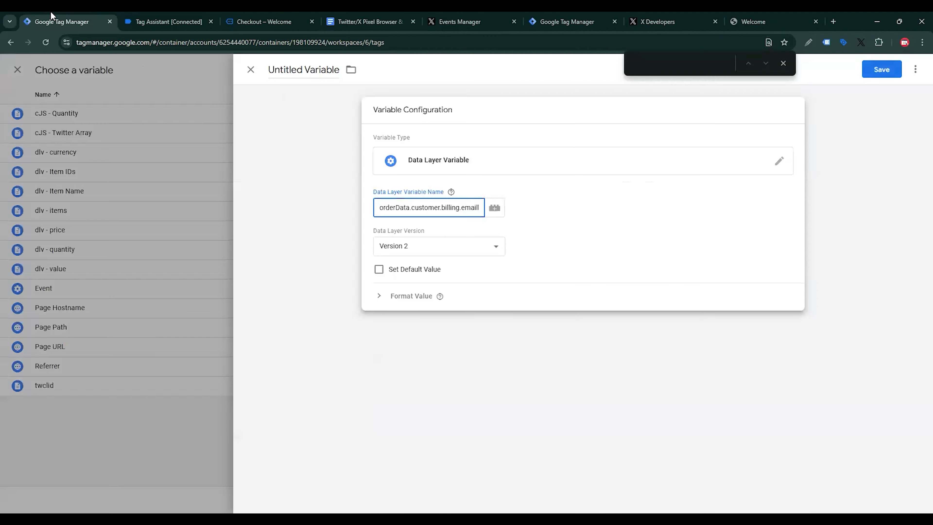
left_click(320, 172)
key("ctrl+a")
key("ctrl+v")
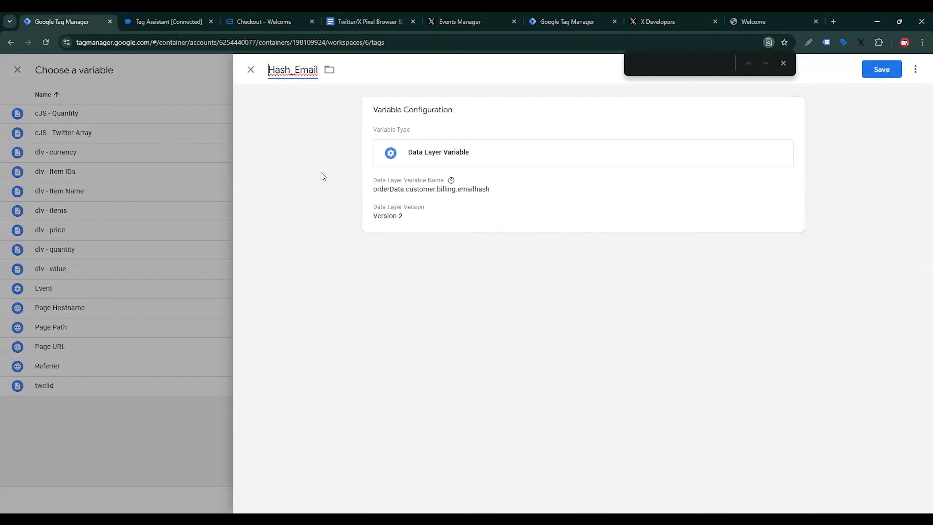
left_click(896, 75)
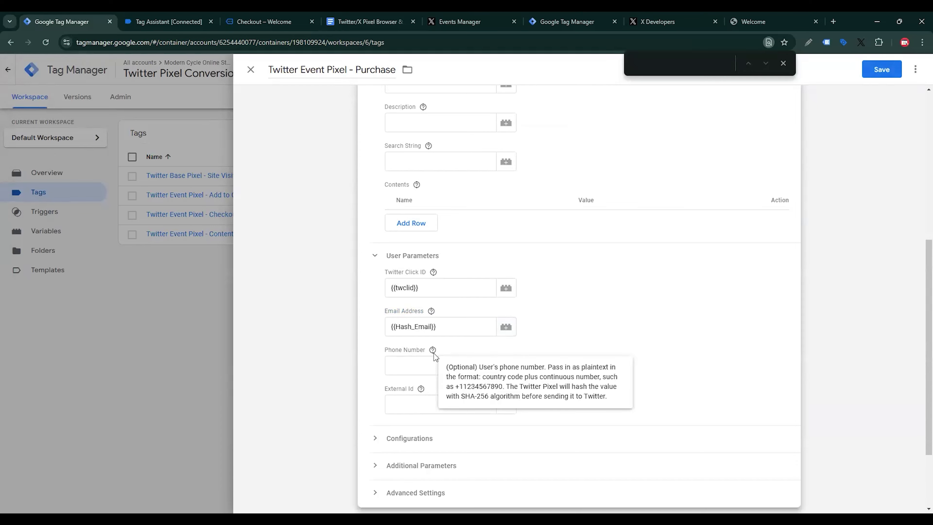
Step: Create a Data Layer Variable for the Purchase tag's Phone Number, using orderData.customer.billing.phone_hash copied from the Google Docs guide
left_click(505, 367)
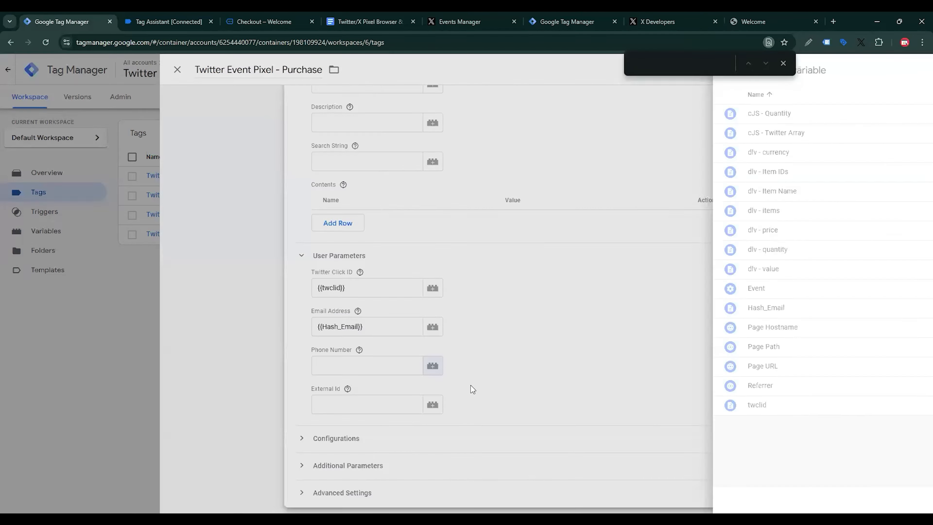
left_click(915, 70)
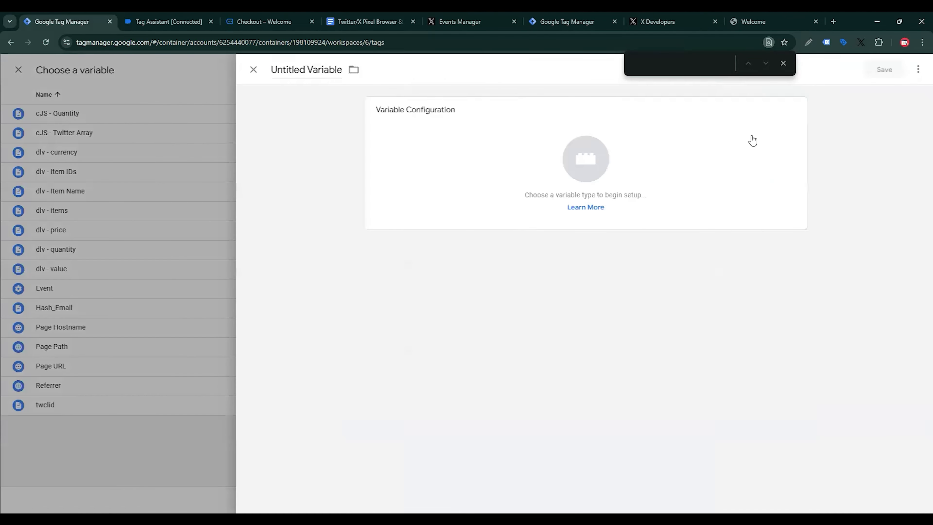
left_click(751, 141)
scroll(735, 329, "down", 1)
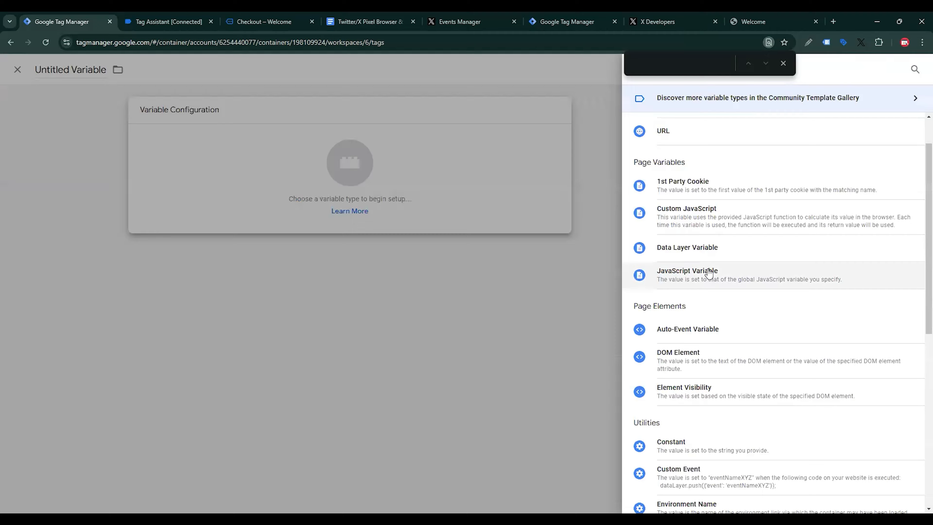
left_click(708, 251)
left_click(366, 17)
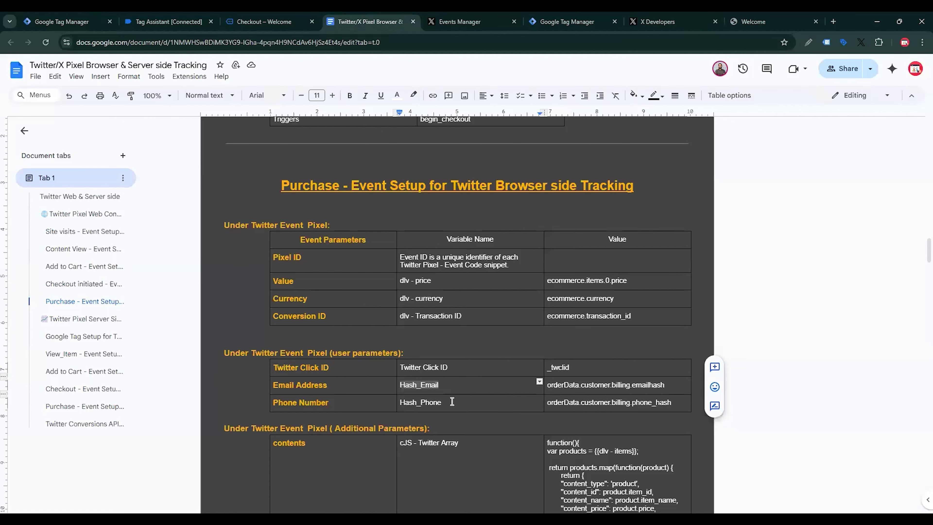
double_click(572, 402)
triple_click(572, 401)
key("ctrl+c")
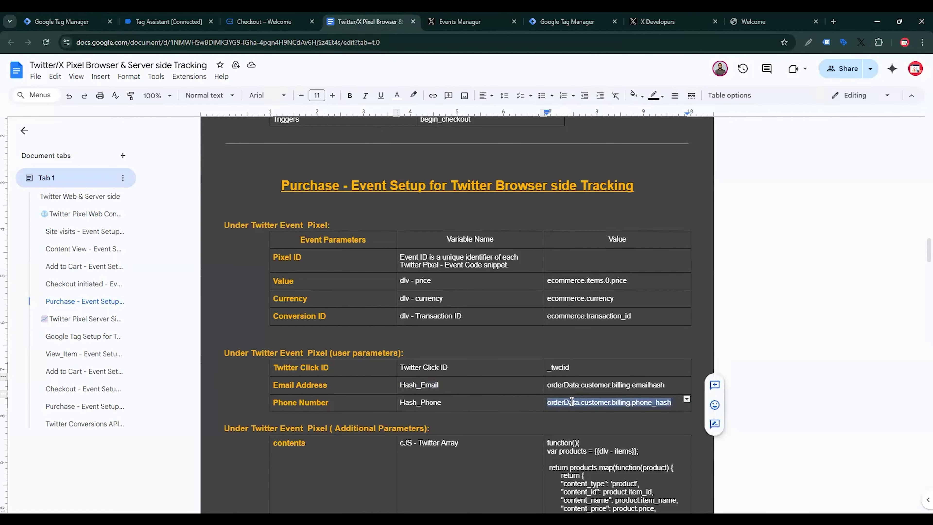
left_click(77, 18)
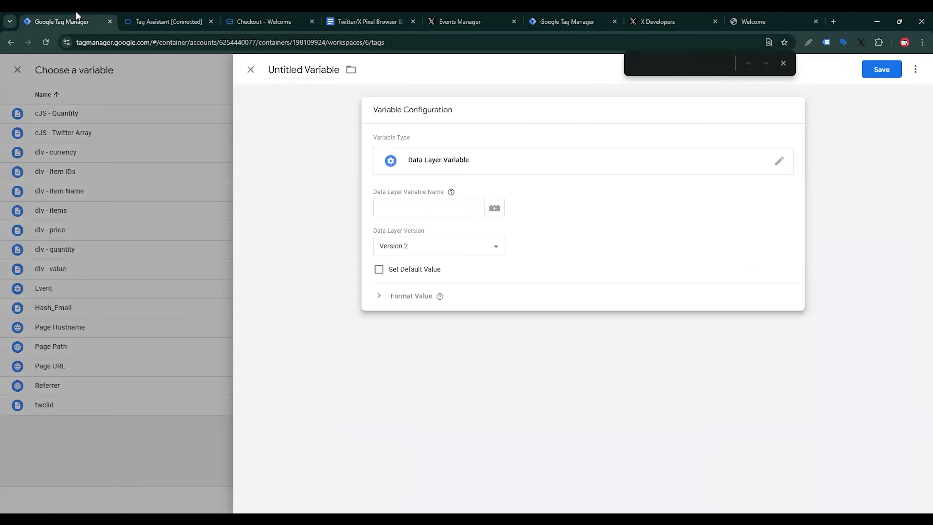
key("ctrl+v")
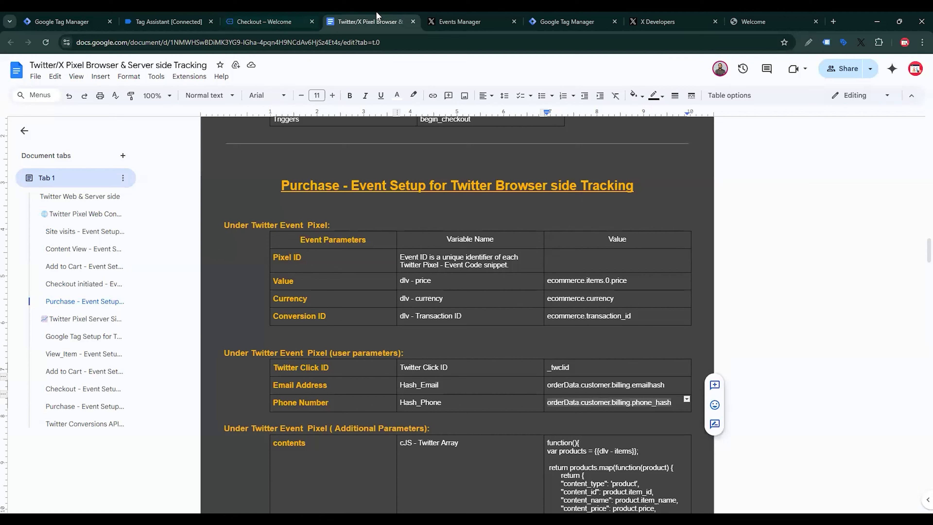
Step: Name the phone variable Hash_Phone, copied from the Google Docs guide, and save it into the Purchase tag's Phone Number
left_click(367, 21)
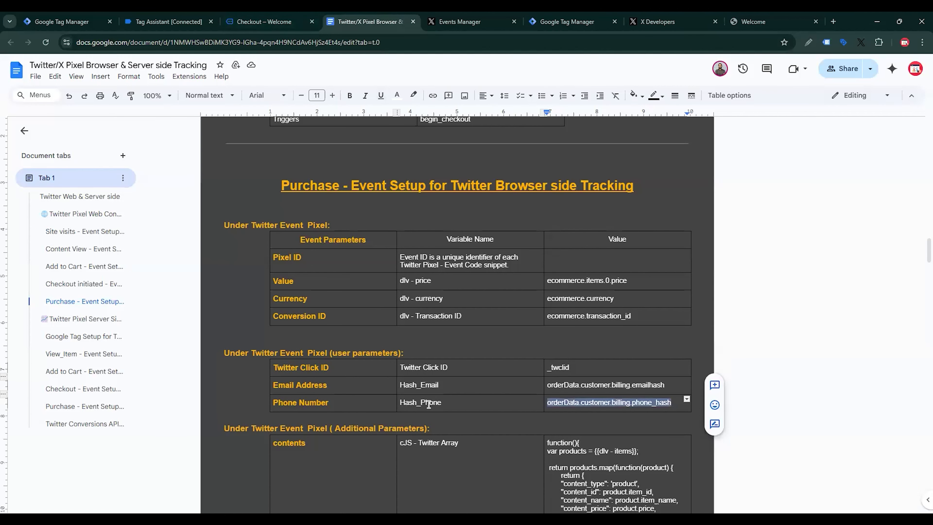
triple_click(429, 405)
key("ctrl+c")
left_click(71, 19)
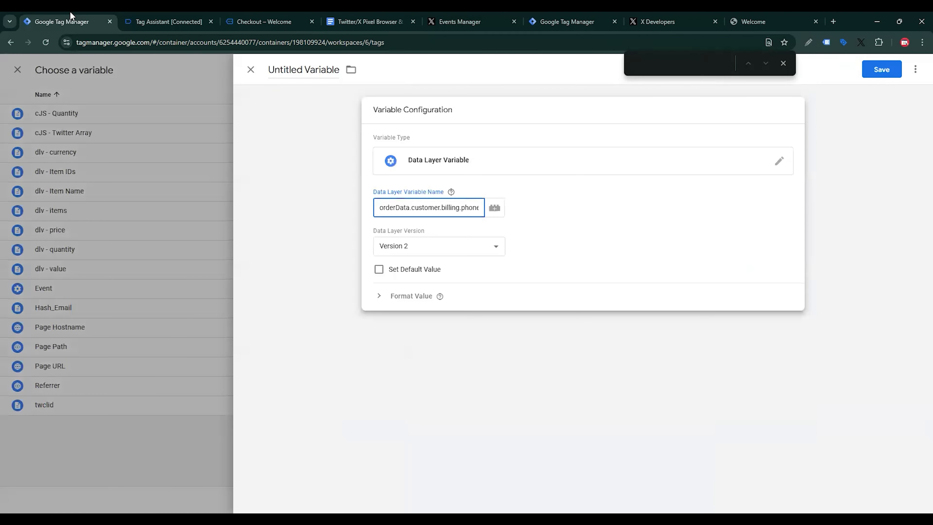
left_click(292, 66)
key("ctrl+a")
key("ctrl+v")
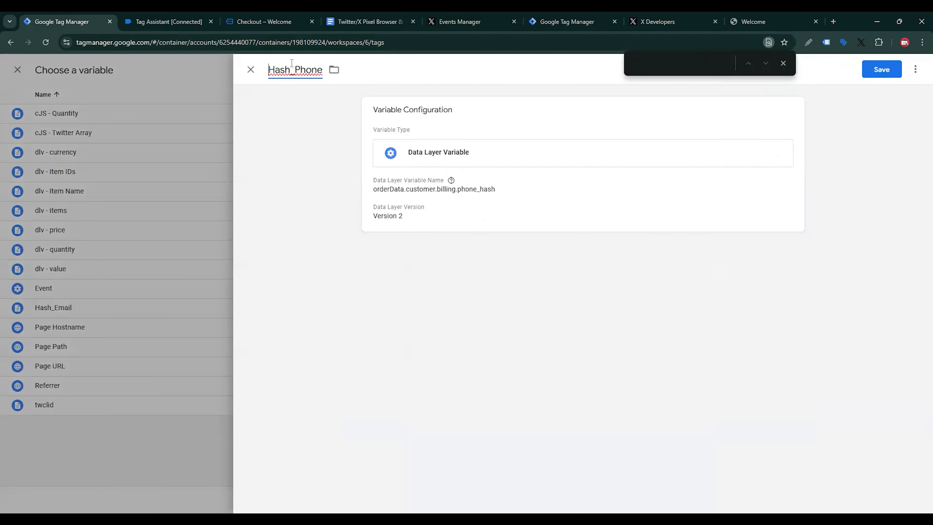
left_click(894, 74)
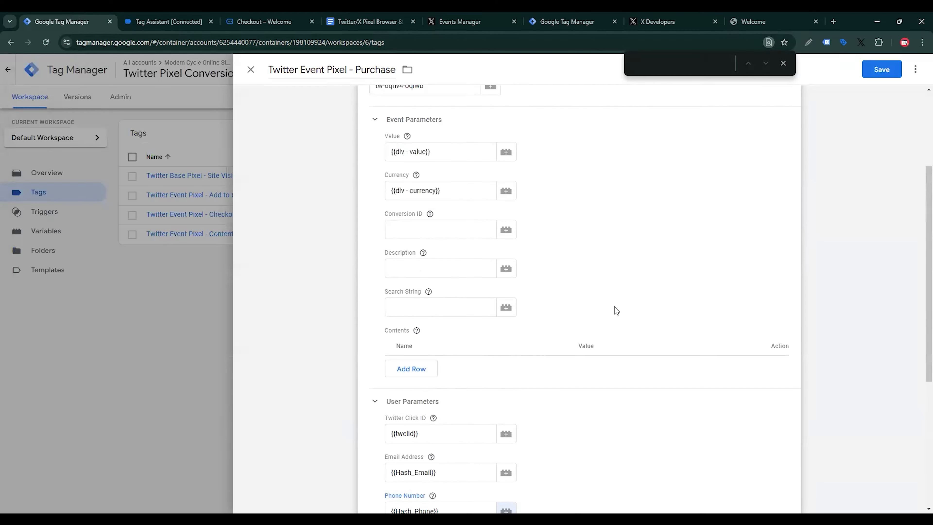
Step: Create a new variable of type Data Layer Variable for the Conversion ID of the Purchase tag
scroll(616, 310, "up", 3)
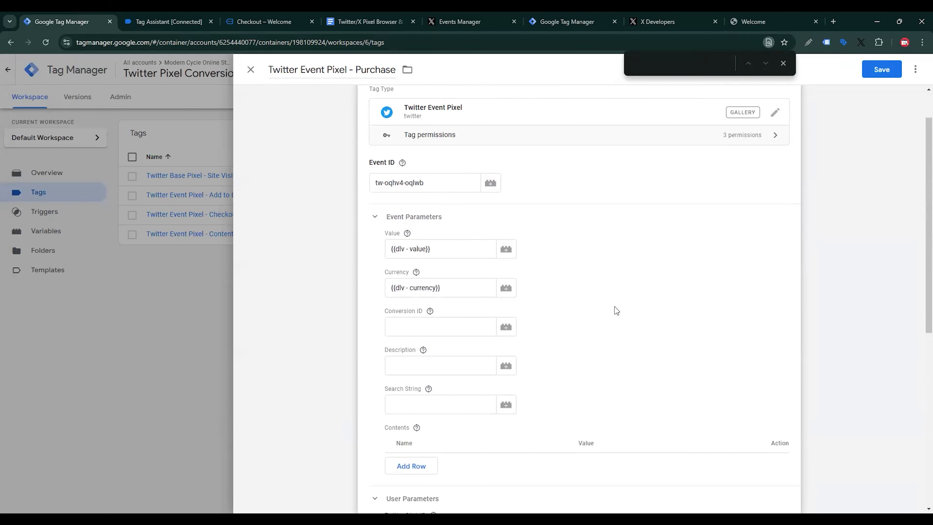
triple_click(616, 311)
left_click(616, 311)
left_click(510, 333)
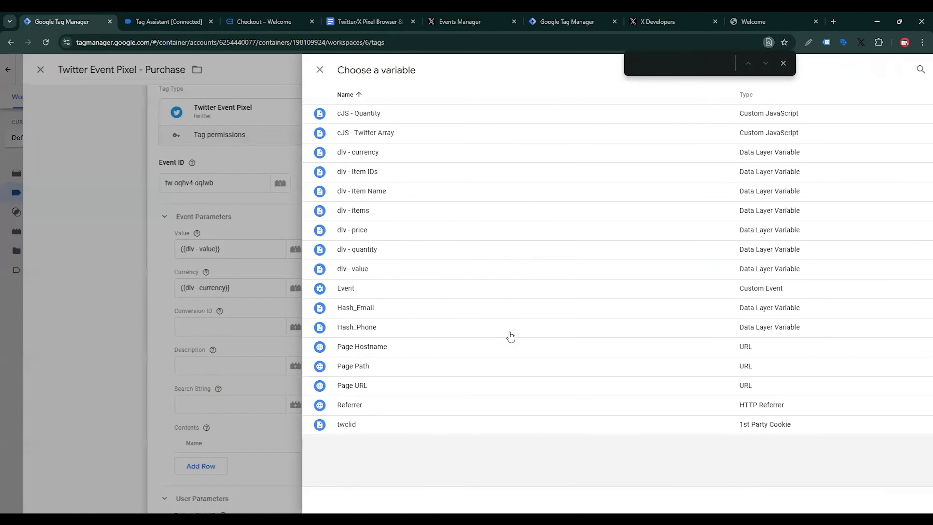
left_click(915, 70)
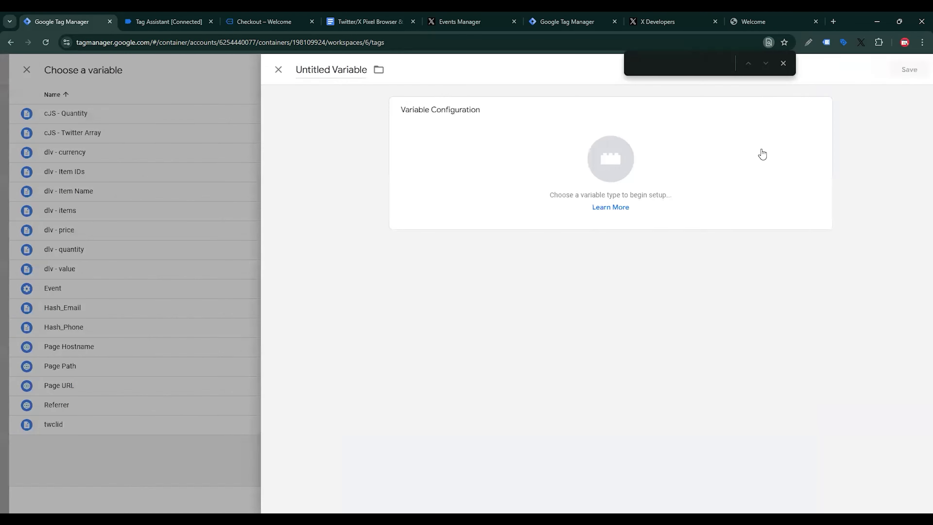
left_click(745, 162)
left_click(710, 300)
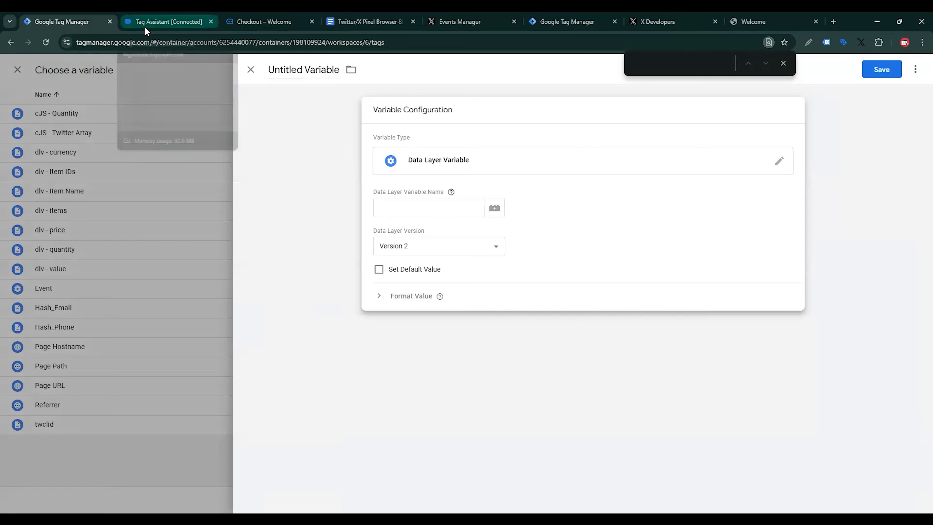
Step: Copy the ecommerce key from the purchase event's API call in Tag Assistant into the new variable's Data Layer Variable Name
left_click(145, 26)
scroll(245, 194, "up", 5)
scroll(245, 194, "up", 2)
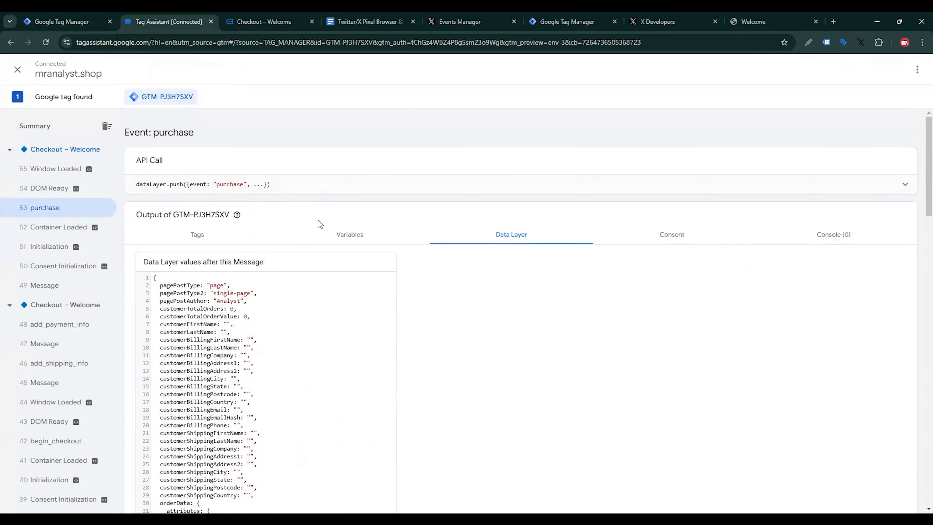
left_click(799, 187)
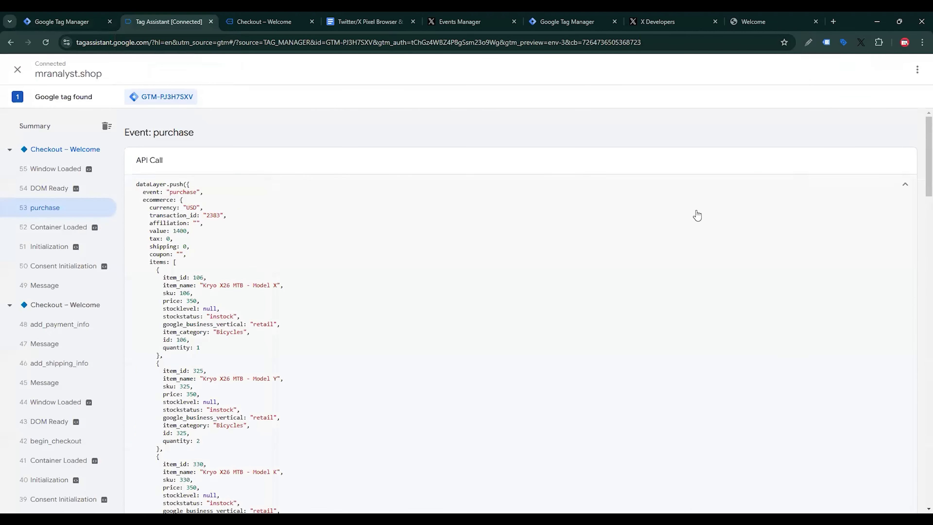
double_click(153, 200)
key("ctrl+c")
left_click(47, 17)
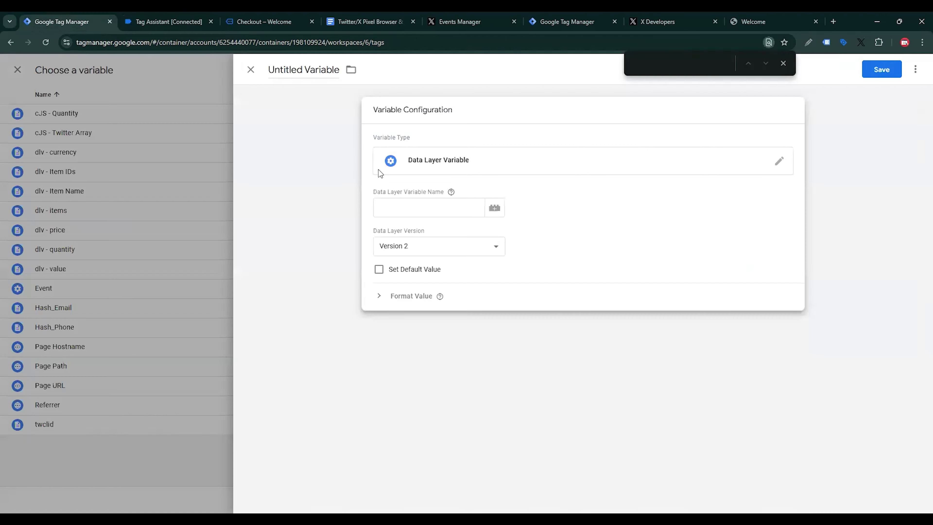
left_click(388, 188)
key("ctrl+v")
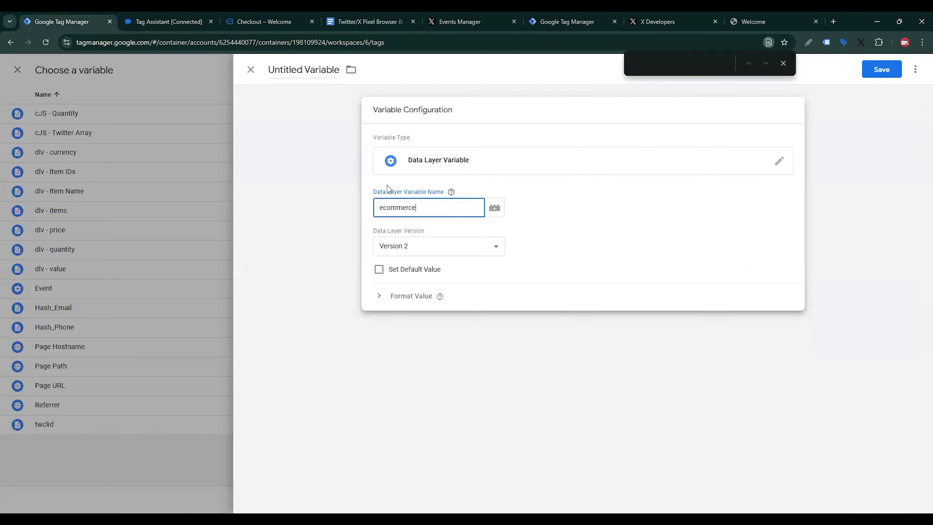
Step: Extend the Data Layer Variable Name to ecommerce.transaction_id, copying the transaction_id key from the purchase event in Tag Assistant
left_click(162, 21)
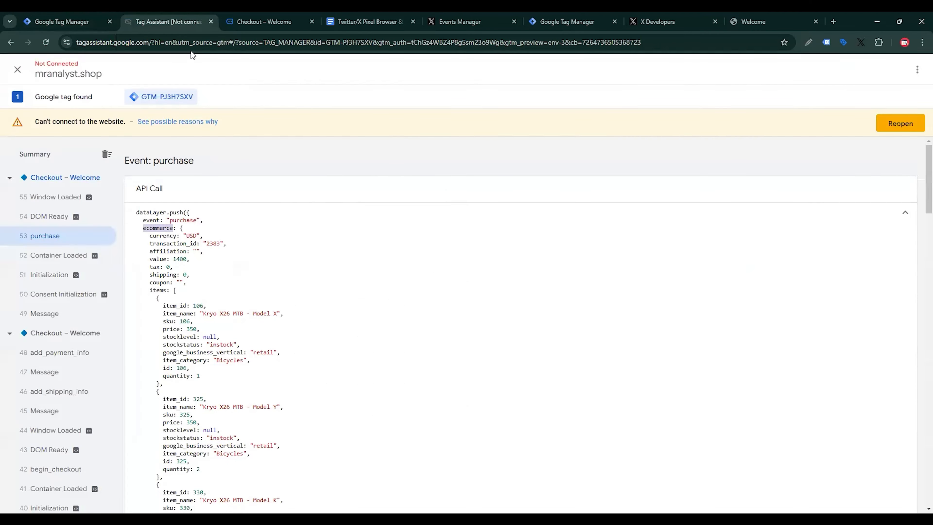
double_click(172, 243)
key("ctrl+c")
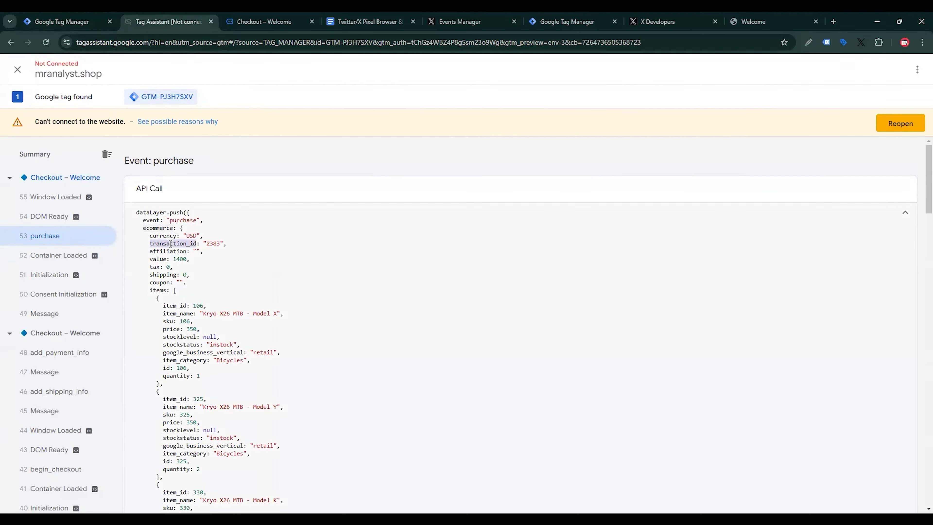
left_click(60, 22)
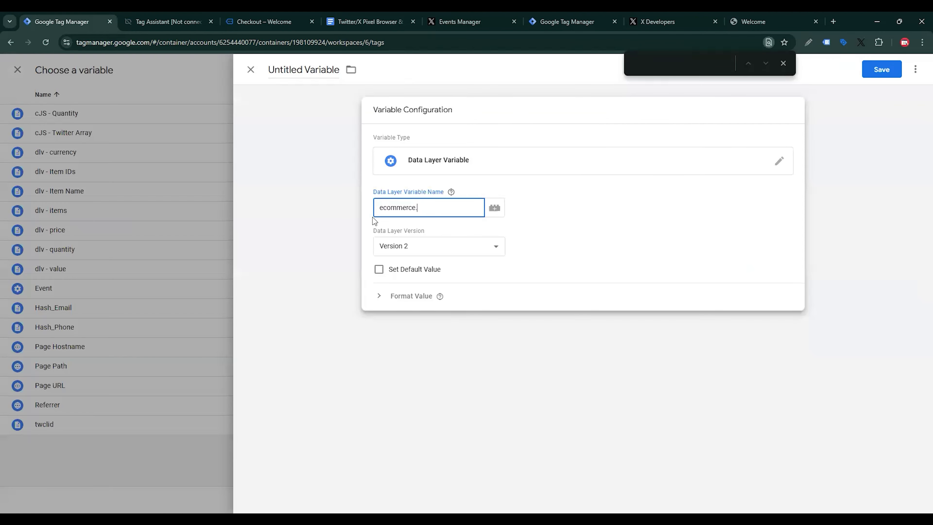
key("ctrl+v")
Step: Name the variable "dlv - transaction_id" and save it into the tag's Conversion ID
triple_click(296, 69)
type("dlv ")
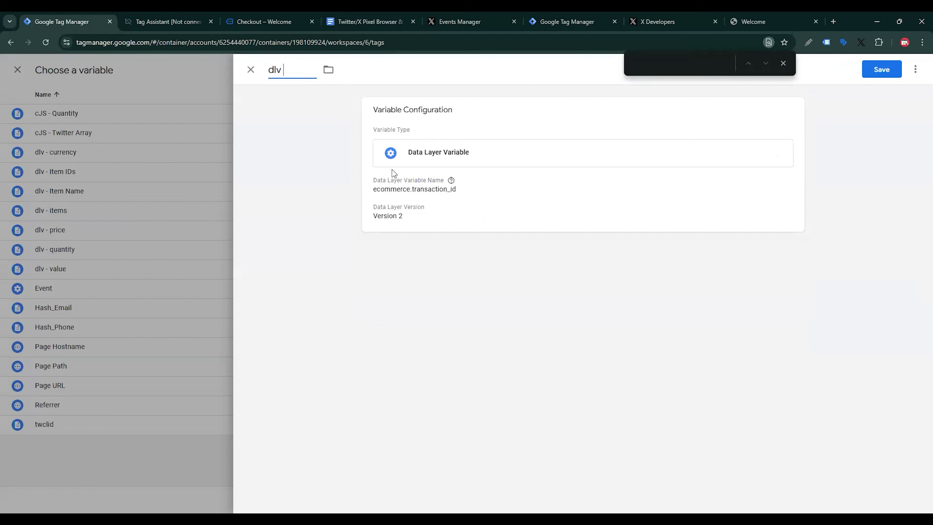
type("-")
key("ctrl+v")
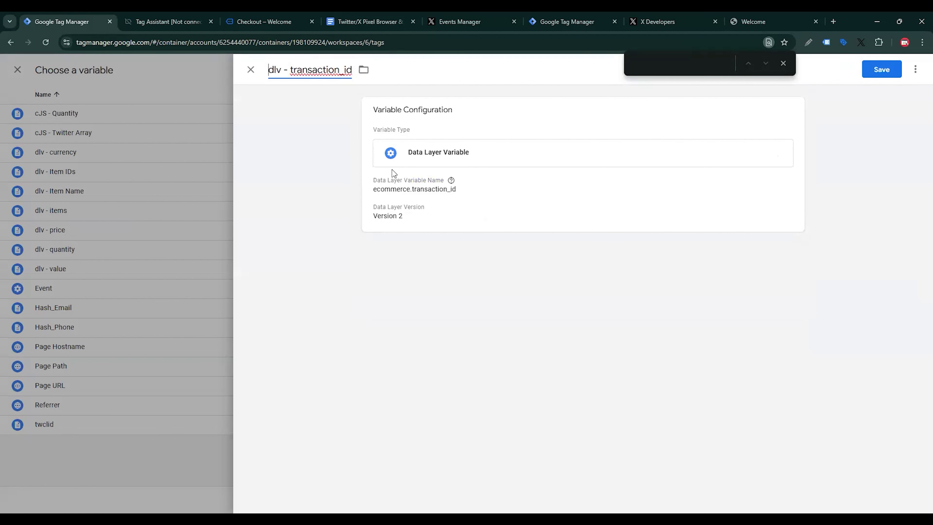
left_click(882, 73)
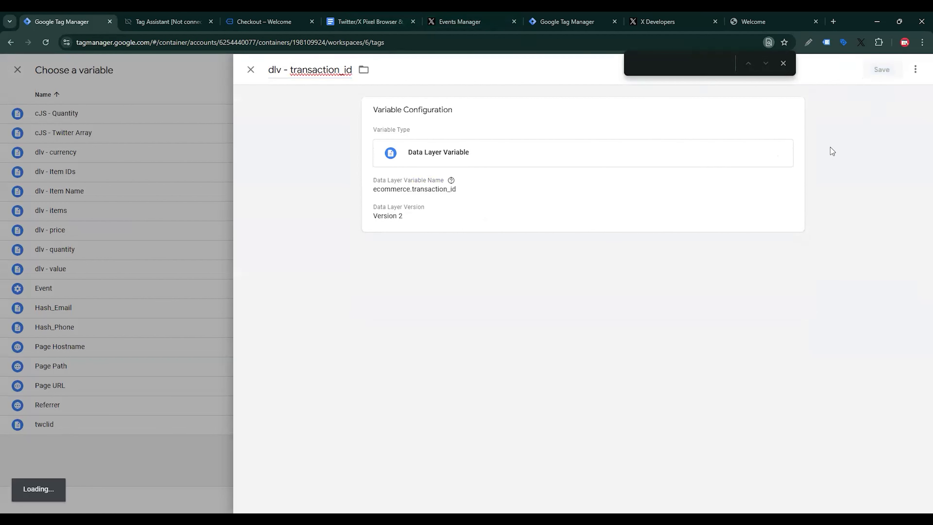
Step: Add a new trigger of type Custom Event to the Twitter Event Pixel - Purchase tag
scroll(798, 272, "down", 4)
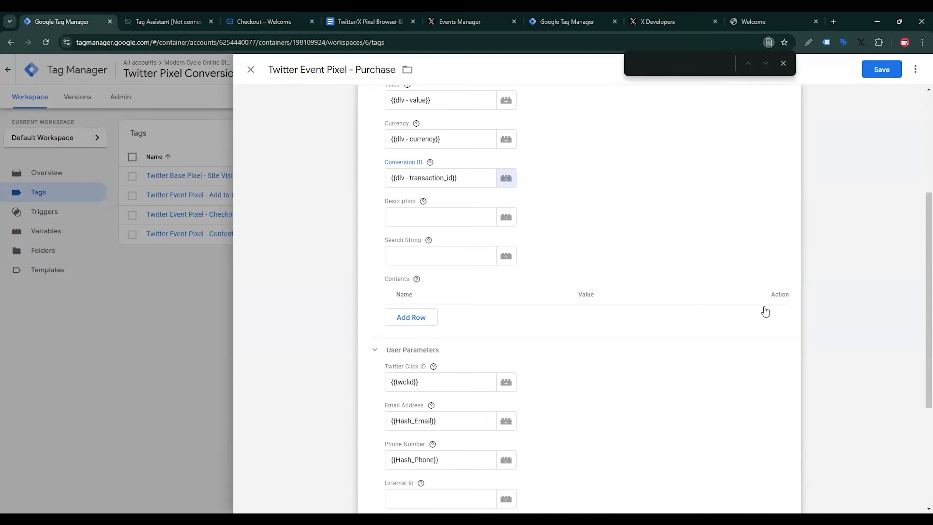
scroll(762, 309, "down", 5)
left_click(764, 453)
left_click(775, 450)
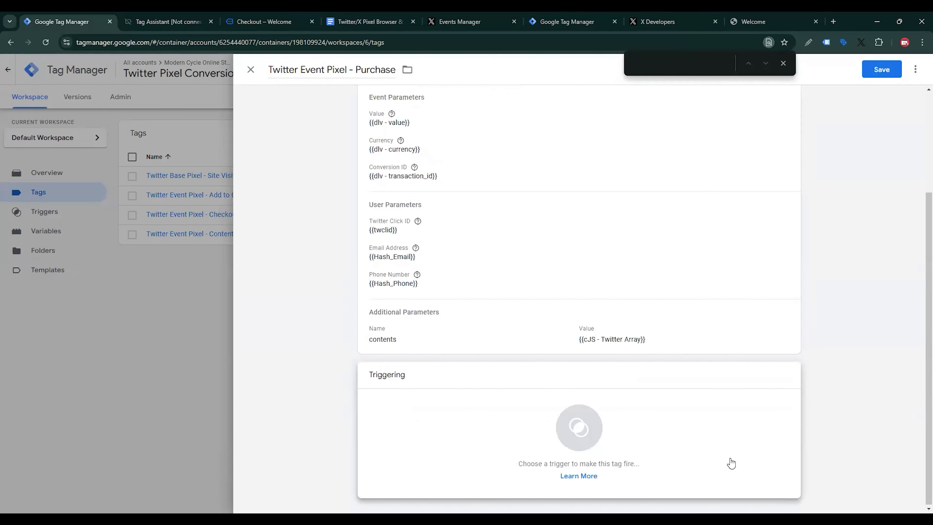
left_click(730, 463)
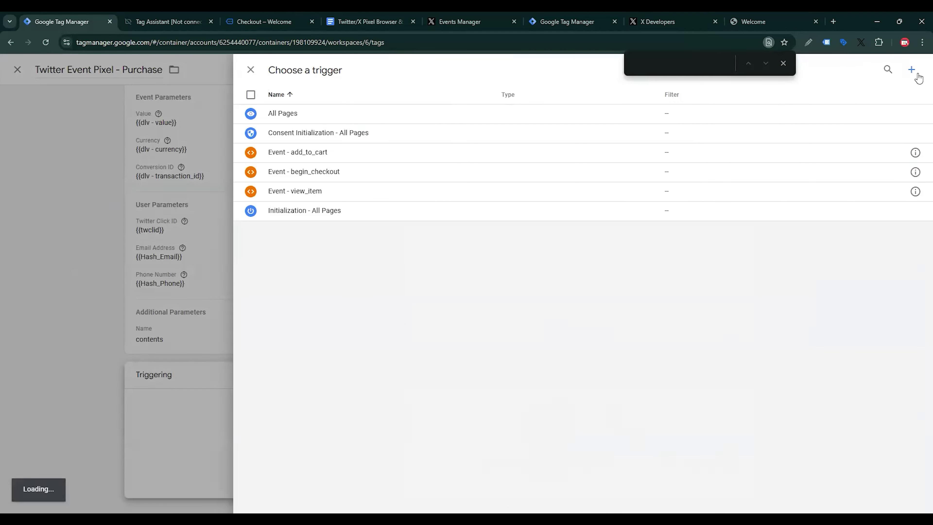
left_click(917, 72)
left_click(734, 199)
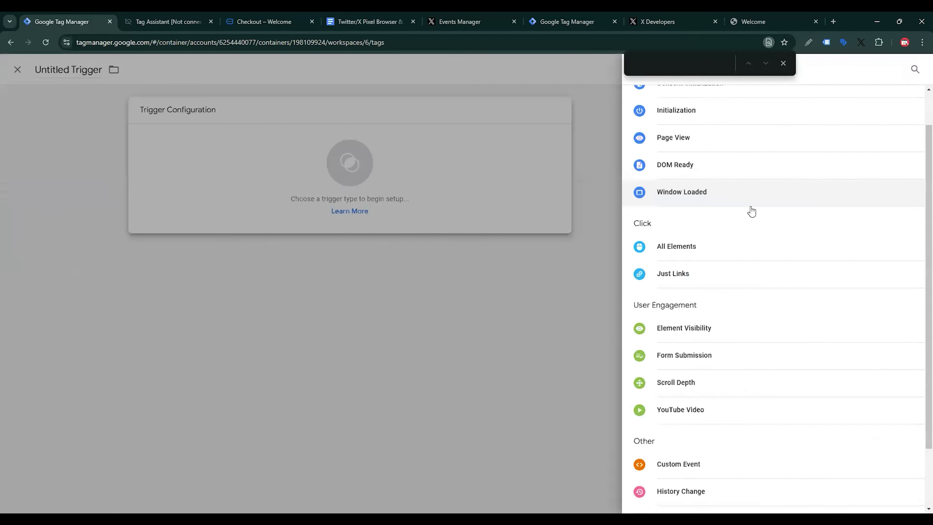
scroll(750, 211, "down", 2)
left_click(704, 388)
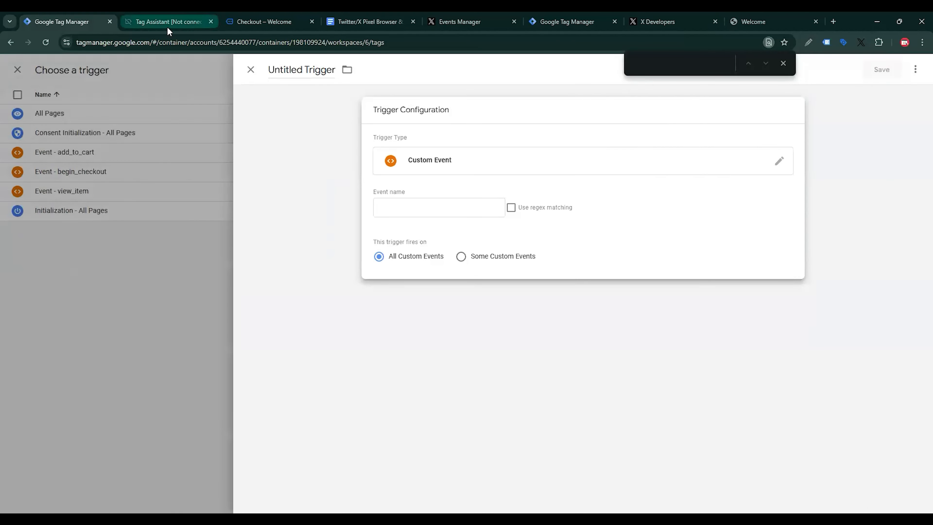
Step: Set the trigger's event name to purchase, copied from the event heading in Tag Assistant
left_click(166, 23)
left_click_drag(154, 163, 200, 171)
key("ctrl+c")
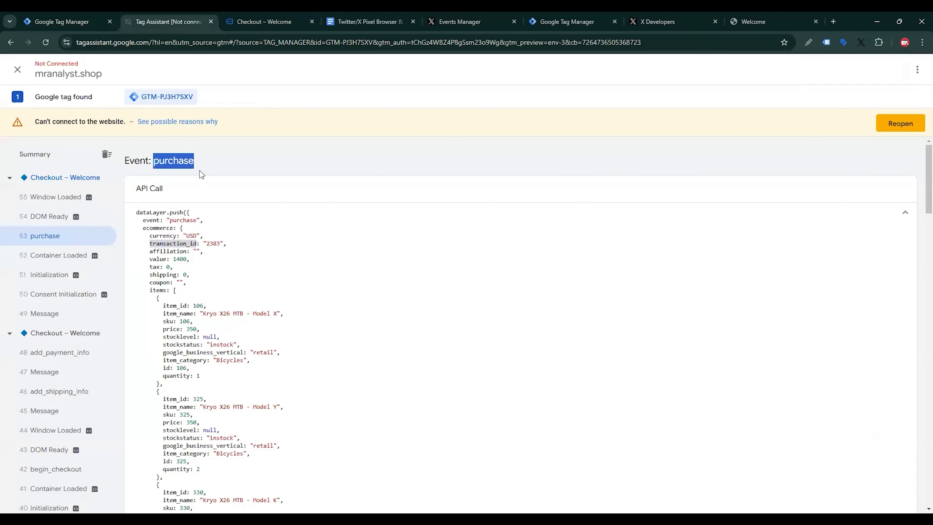
left_click(80, 22)
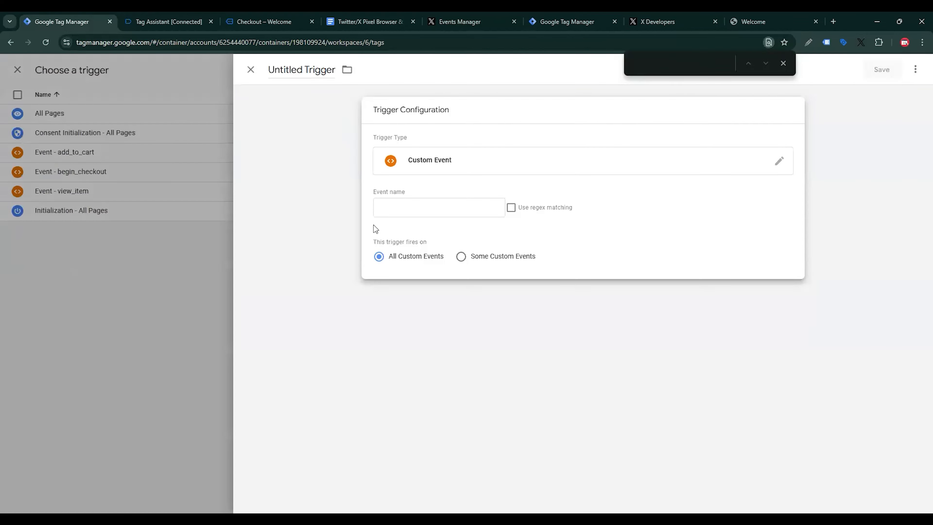
left_click(395, 208)
key("ctrl+v")
Step: Name the trigger "Event - purchase", based on the event heading in Tag Assistant, and save it
left_click(167, 21)
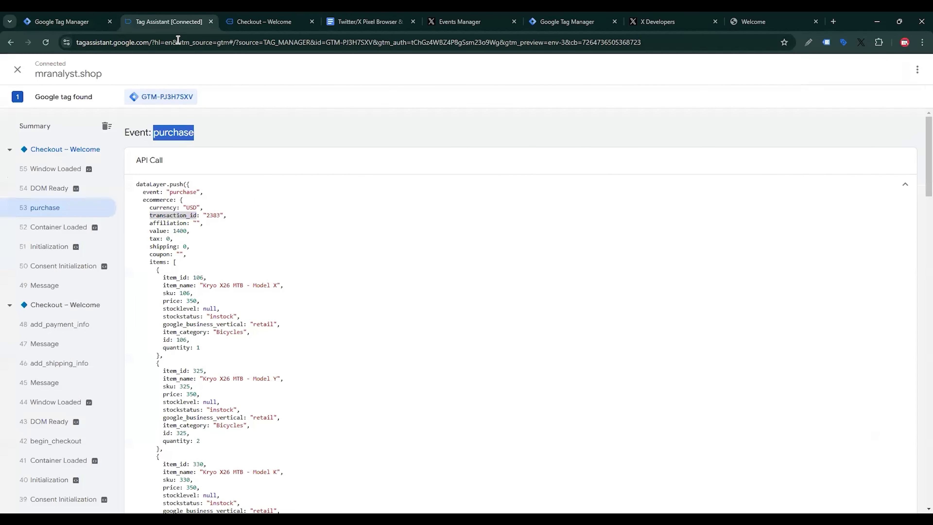
left_click_drag(126, 133, 207, 139)
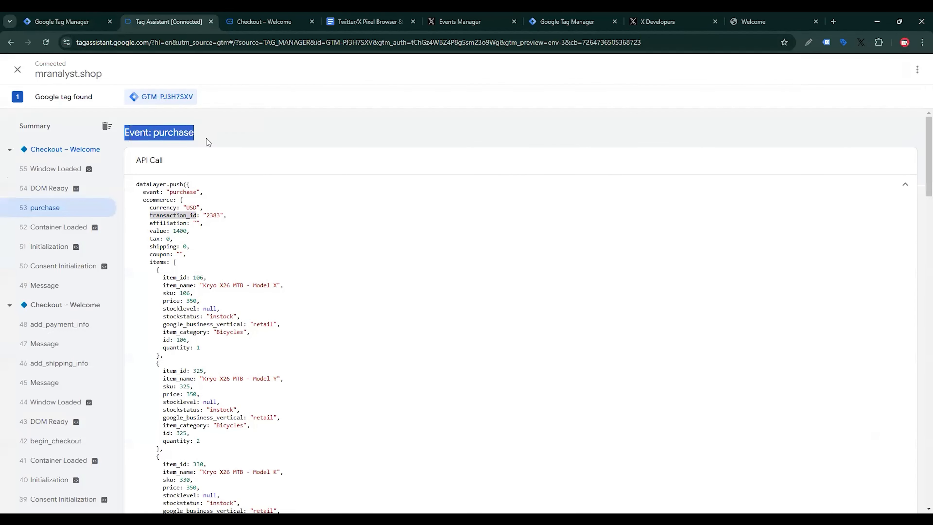
left_click(52, 18)
left_click(285, 127)
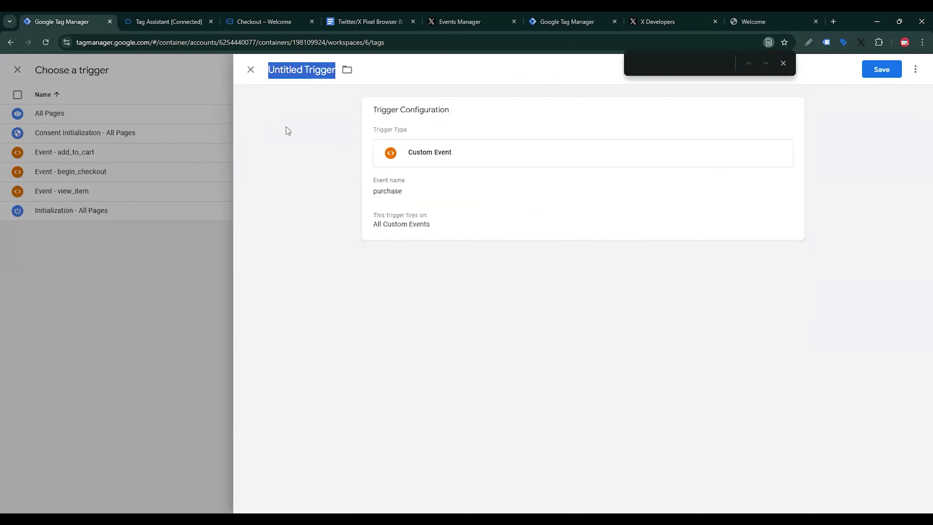
key("ctrl+v")
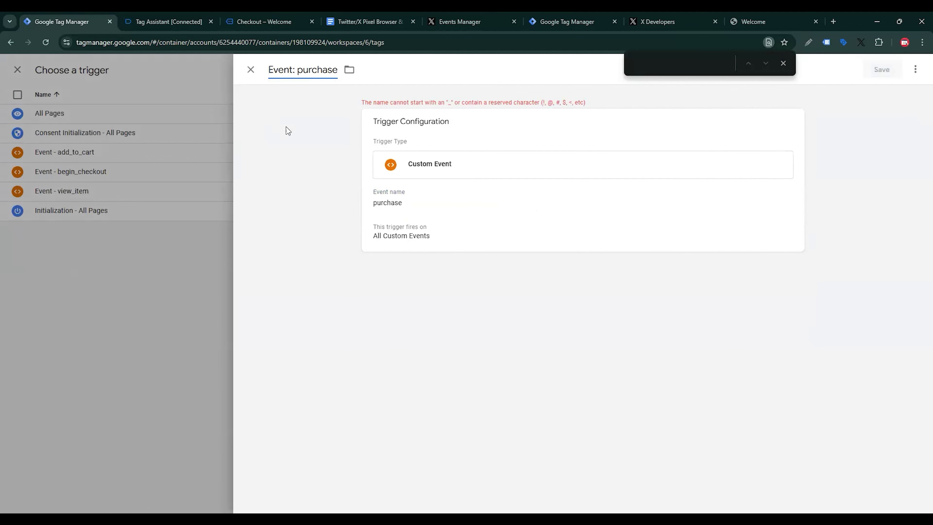
key("BackSpace")
key("BackSpace")
type("-")
left_click(877, 77)
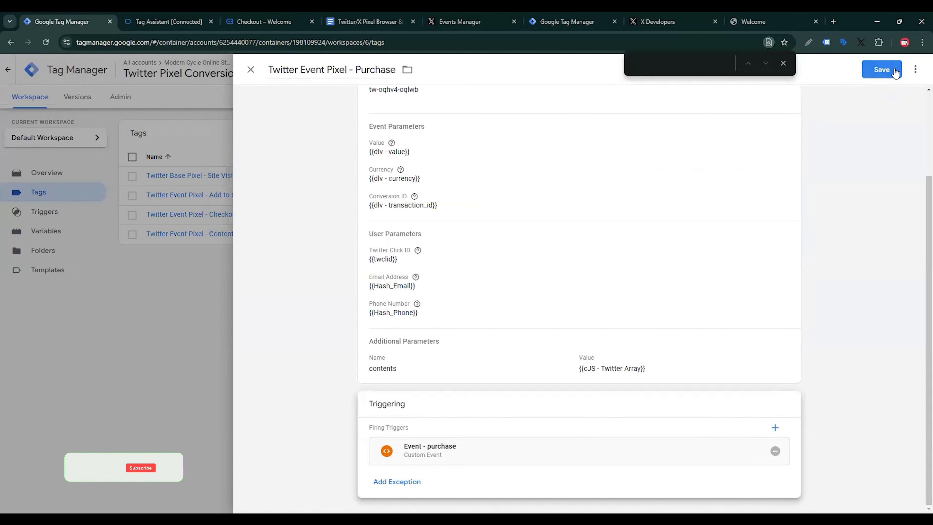
Step: Save the Purchase tag and start a connected preview session of the container in Tag Assistant
left_click(895, 73)
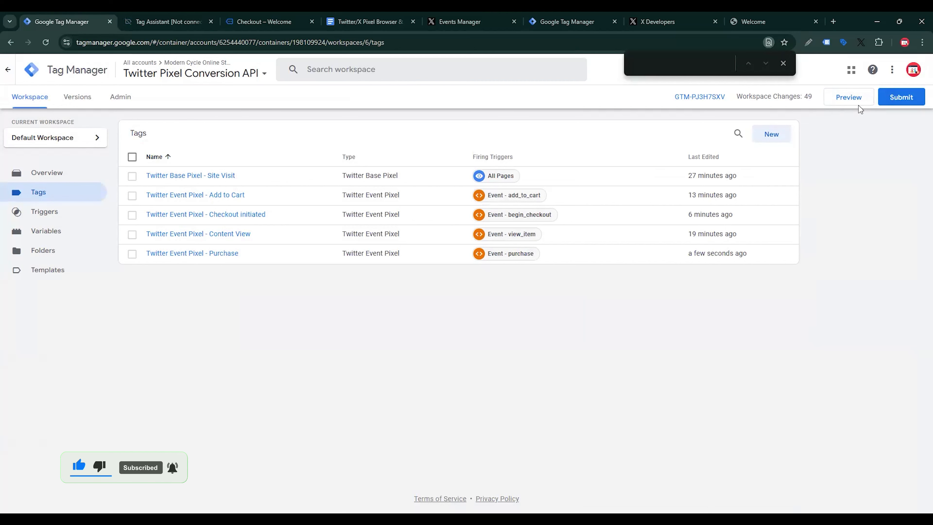
left_click(852, 98)
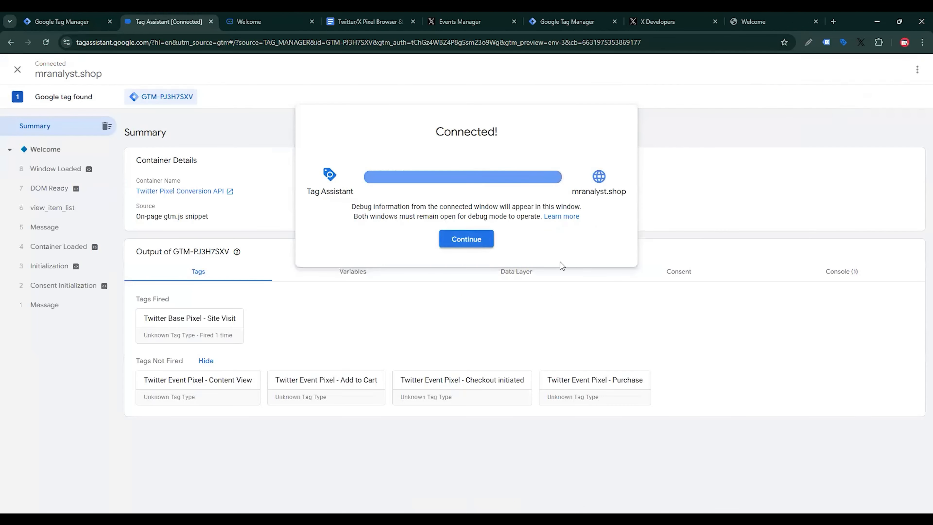
left_click(466, 239)
Step: On the connected shop site, add one Kryo X26 MTB – Model X to the cart and view the cart
left_click(250, 21)
scroll(373, 291, "down", 10)
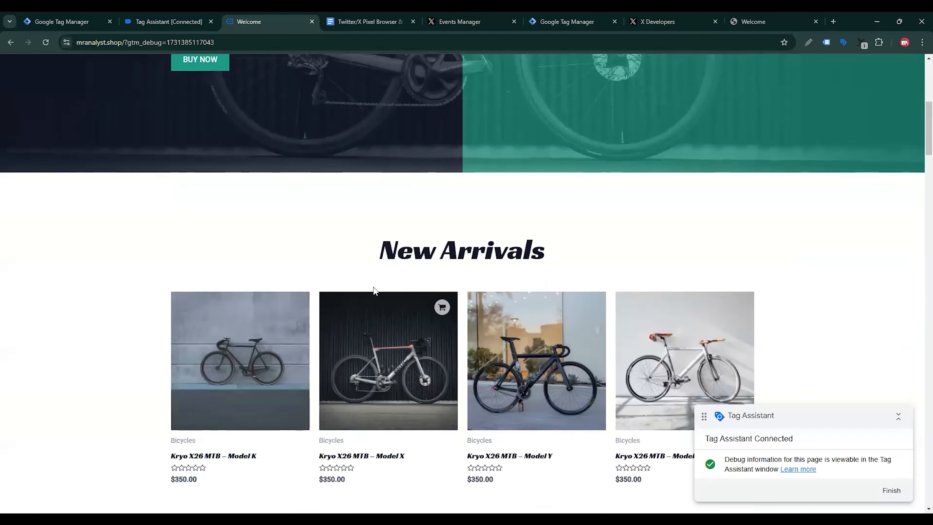
left_click(412, 194)
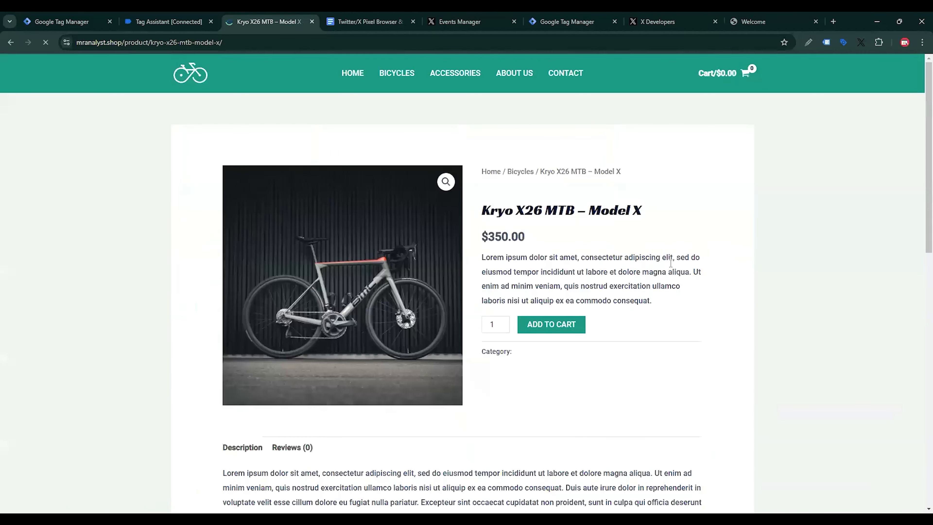
left_click(579, 326)
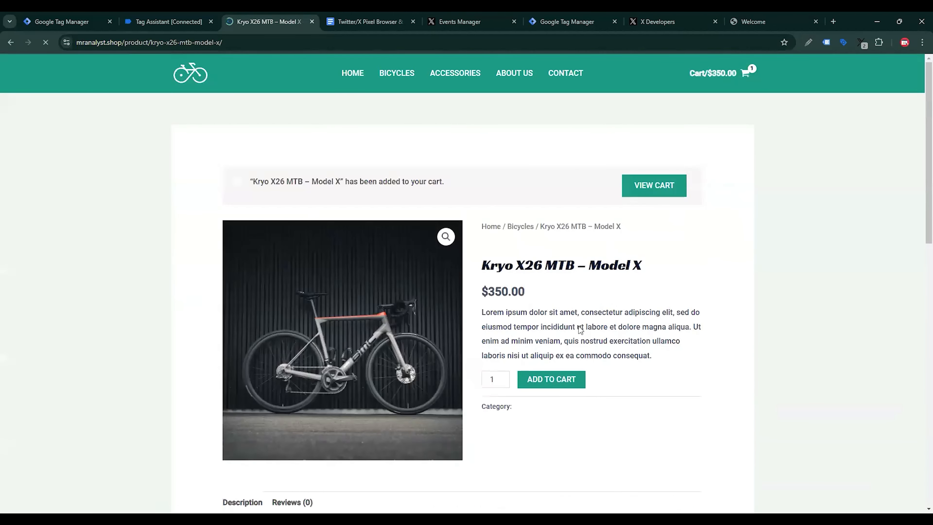
left_click(671, 187)
Step: Proceed to checkout and place the cash-on-delivery order with the prefilled billing details
scroll(676, 209, "down", 3)
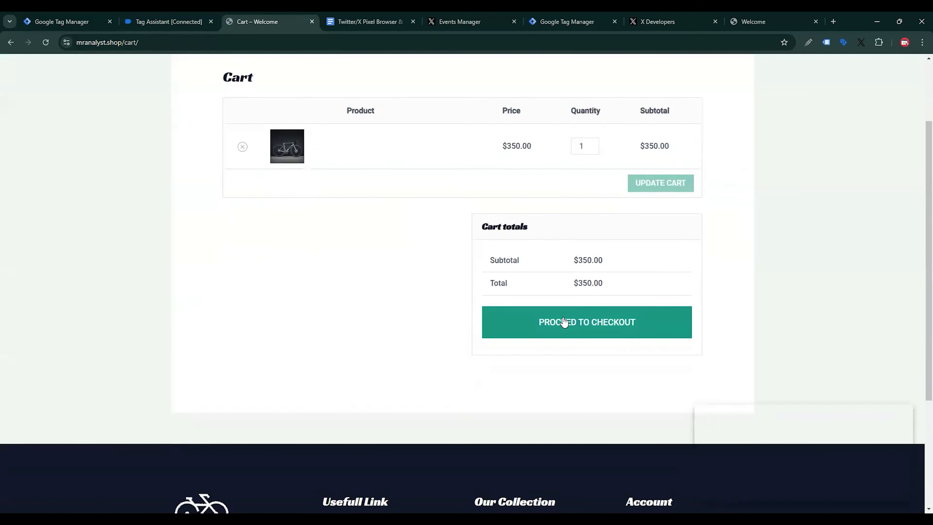
left_click(564, 322)
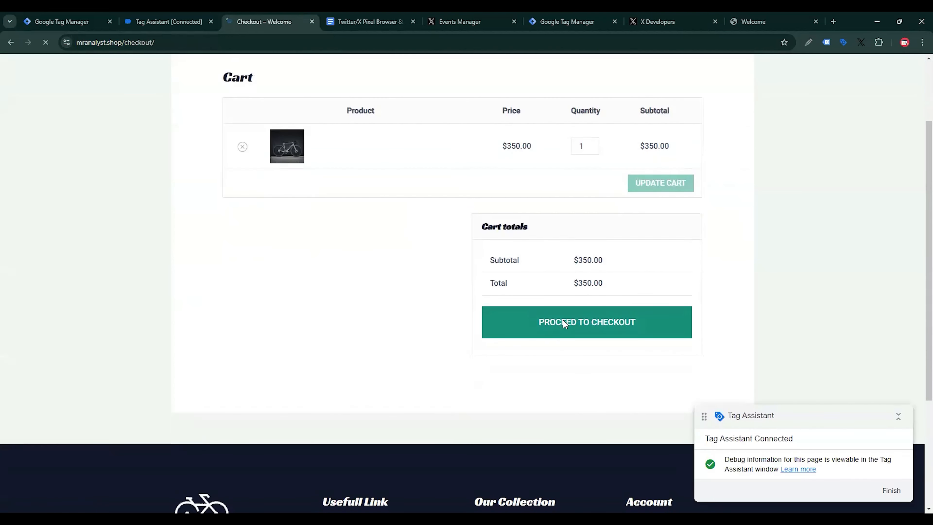
scroll(568, 313, "down", 8)
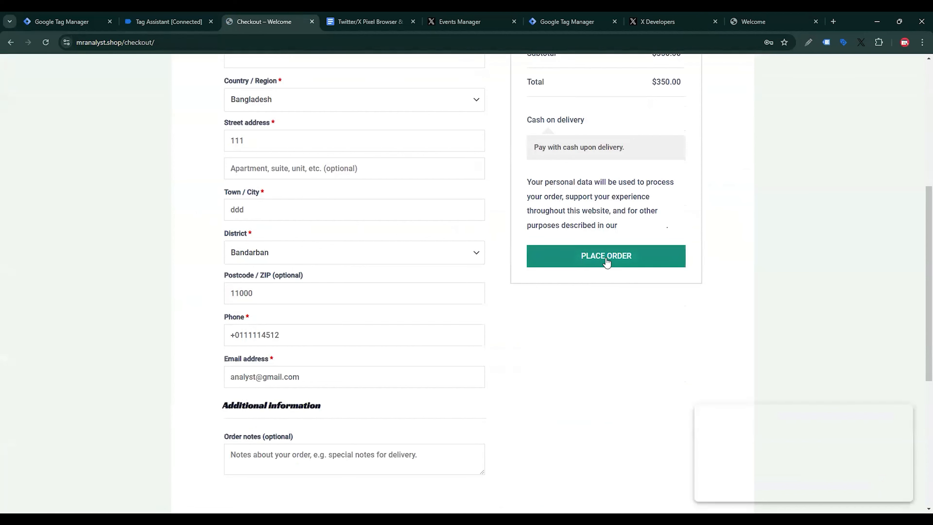
left_click(605, 258)
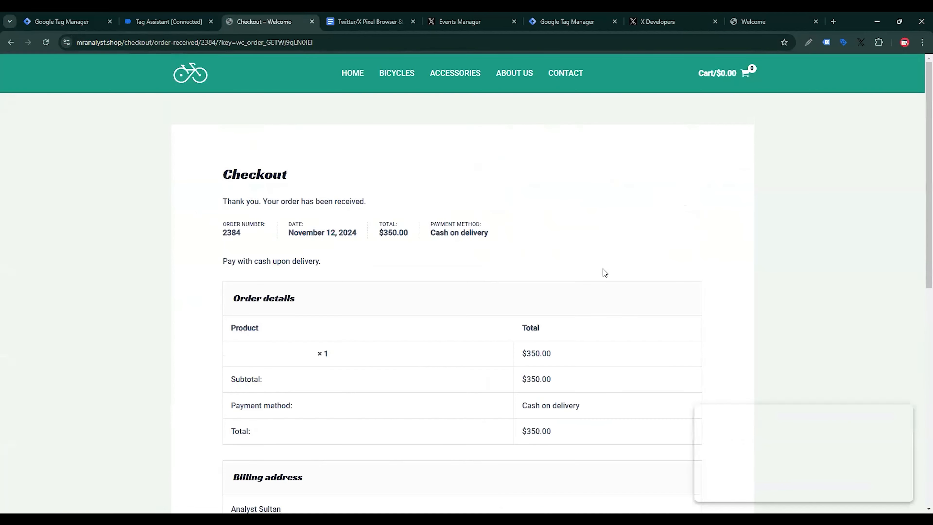
Step: Check the fired tags in Tag Assistant, and create a new tag of type Google Tag in the Twitter Pixel Conversion API container
left_click(210, 24)
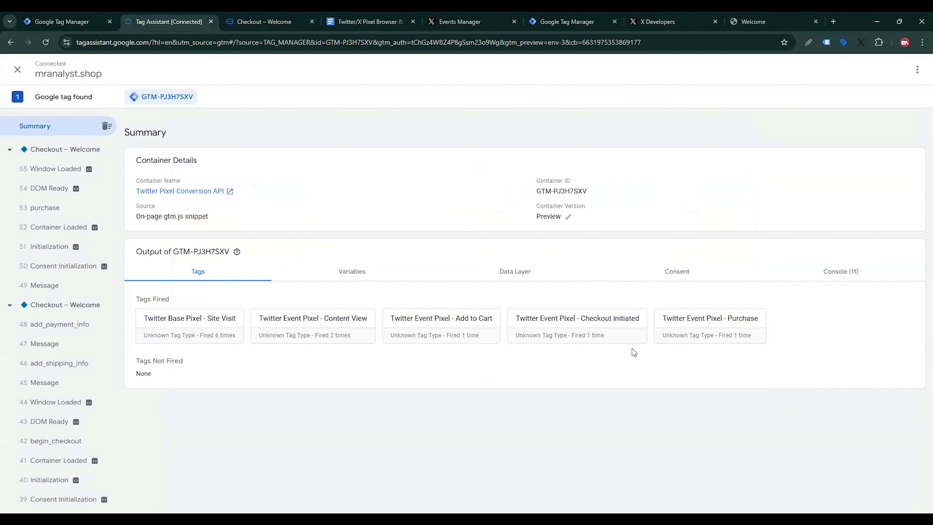
left_click(63, 21)
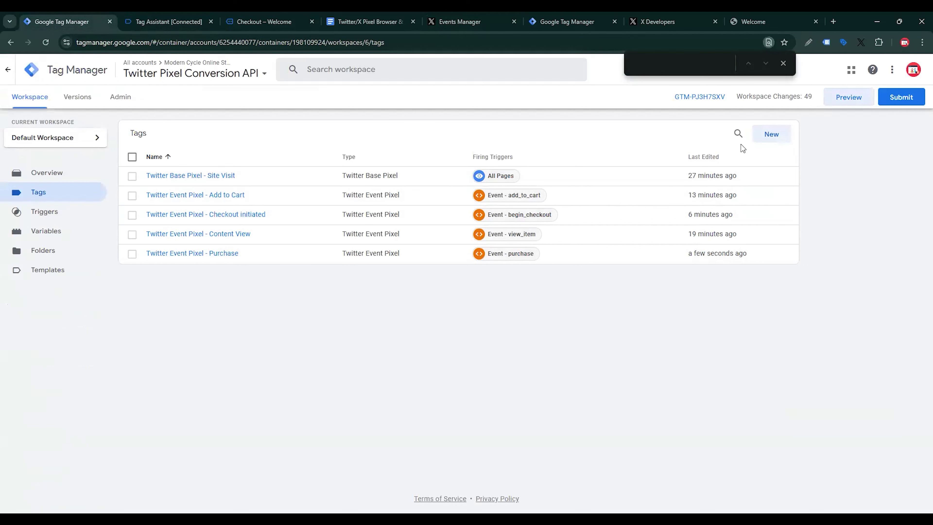
left_click(771, 135)
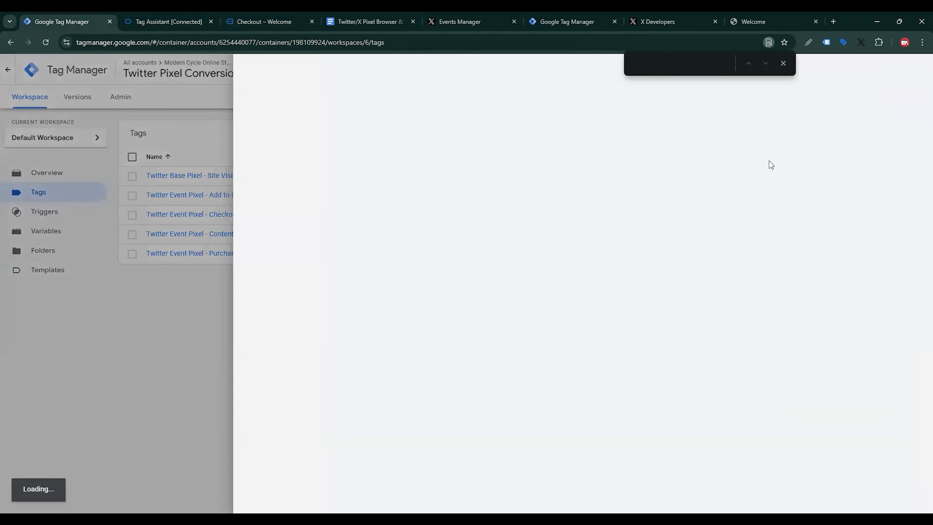
left_click(725, 193)
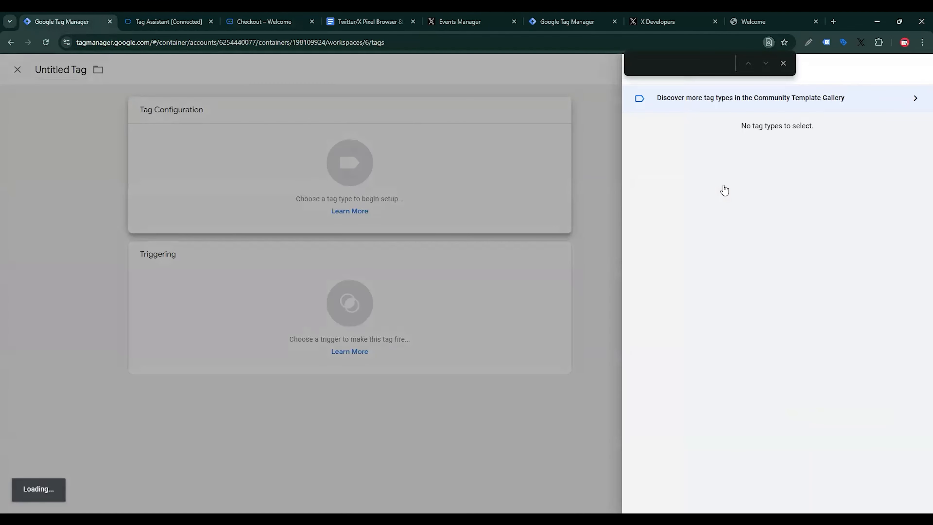
left_click(726, 158)
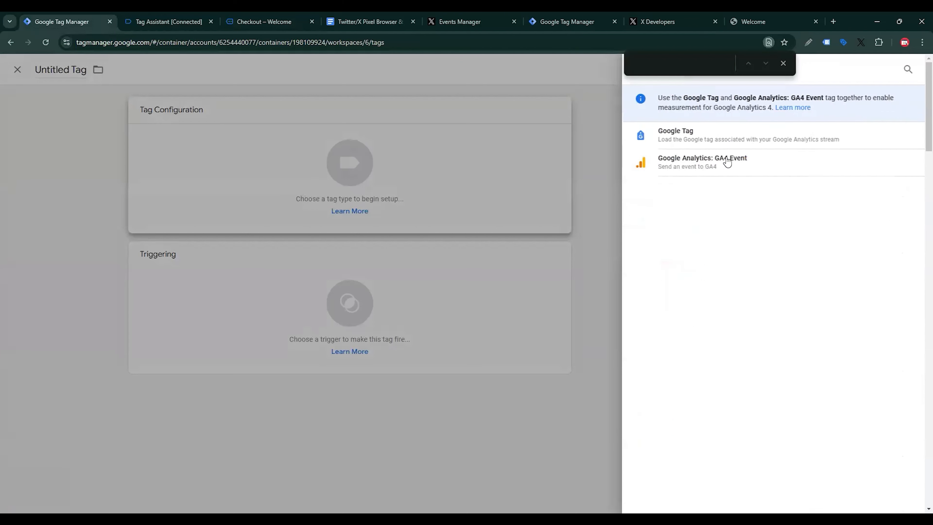
left_click(719, 147)
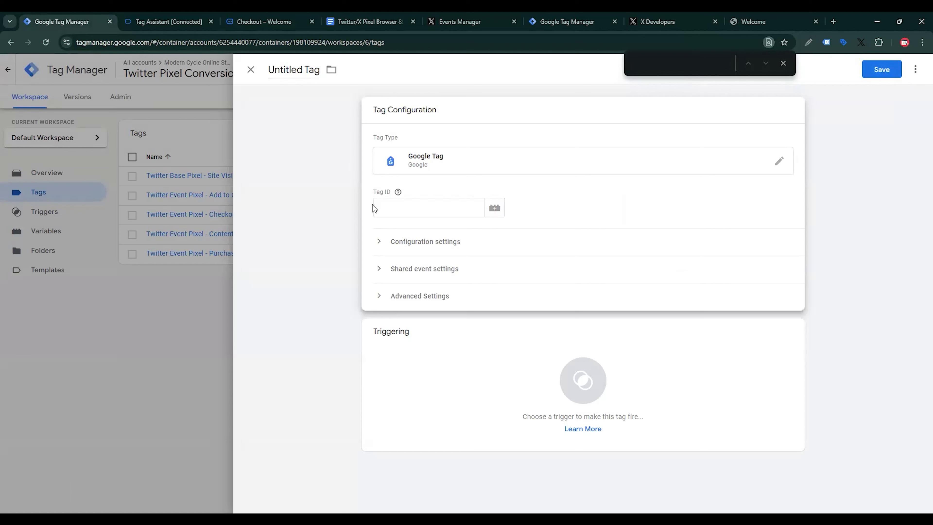
Step: Open Google Analytics for Modern Cycle Store and copy the measurement ID of the "server" web data stream
left_click(833, 21)
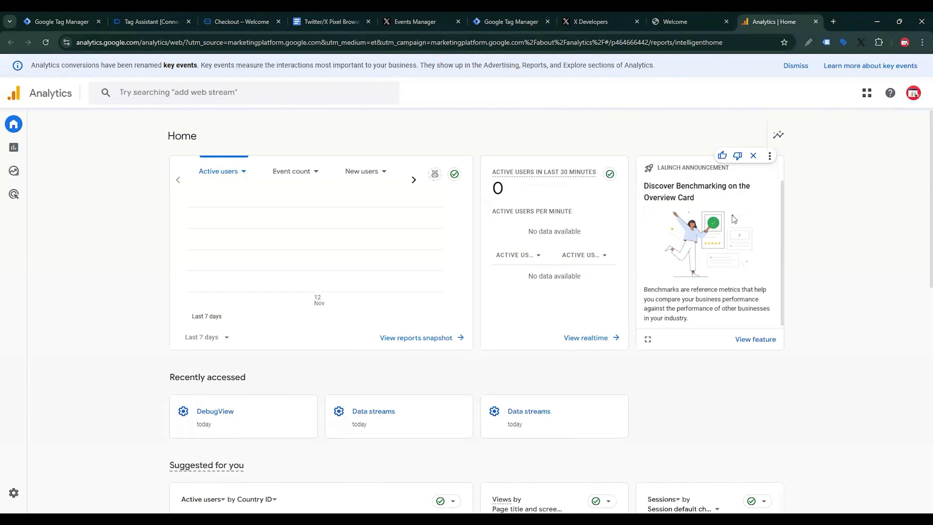
scroll(610, 312, "down", 3)
scroll(611, 312, "down", 1)
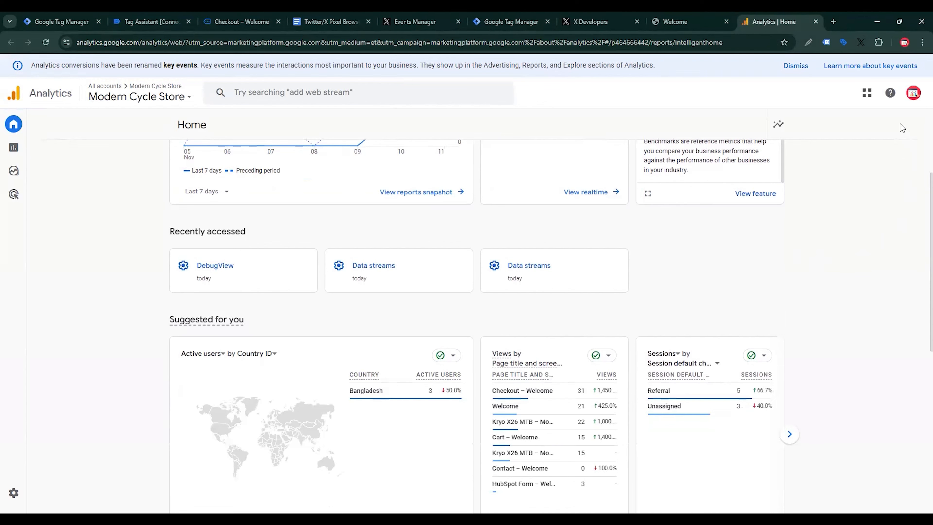
left_click(797, 67)
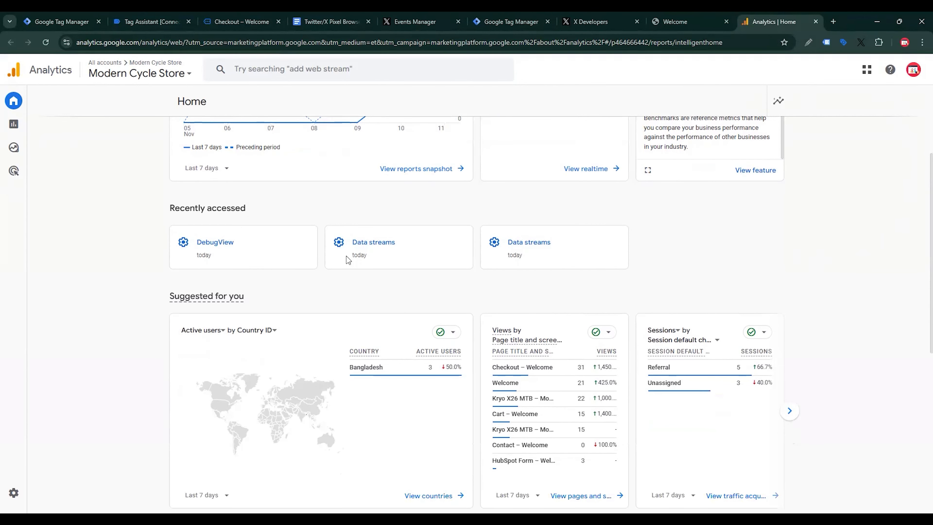
left_click(364, 256)
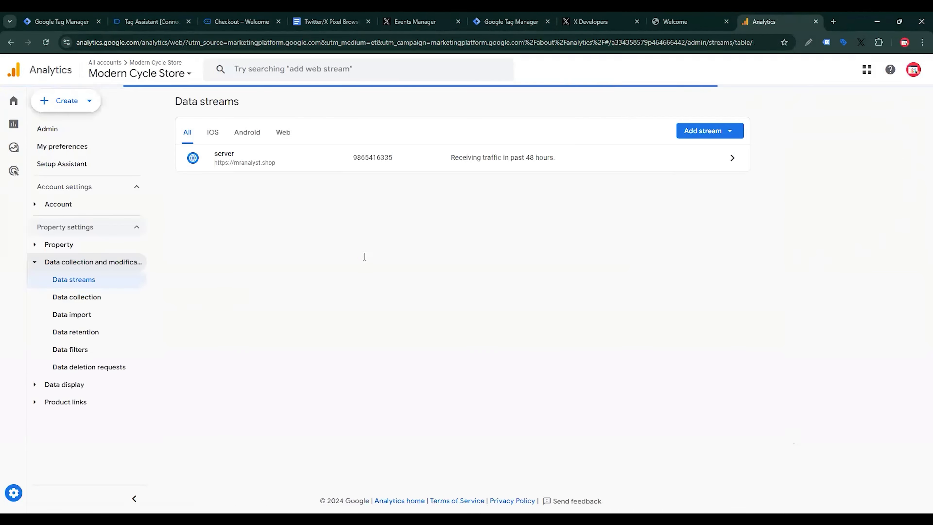
left_click(272, 159)
left_click(839, 188)
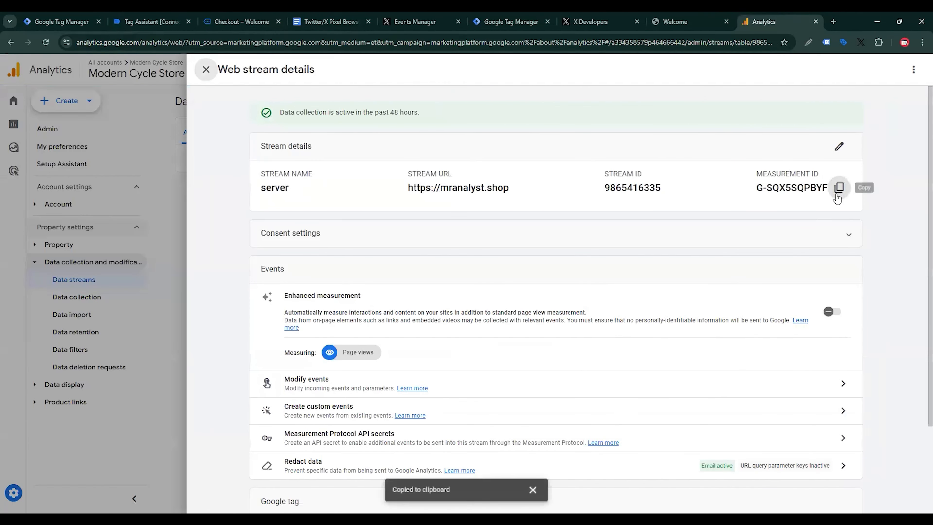
Step: Back in Tag Manager, create a new variable of type Constant for the Google Tag's Tag ID
left_click(41, 15)
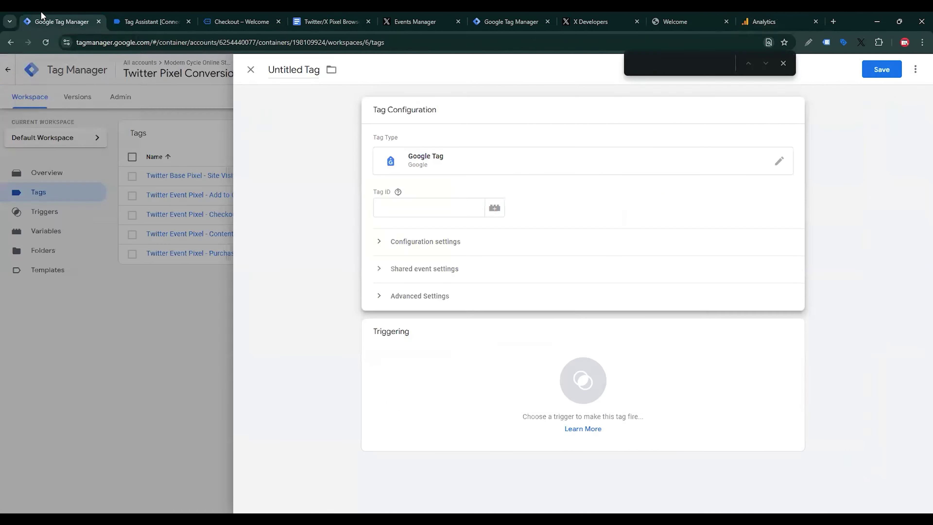
left_click(408, 192)
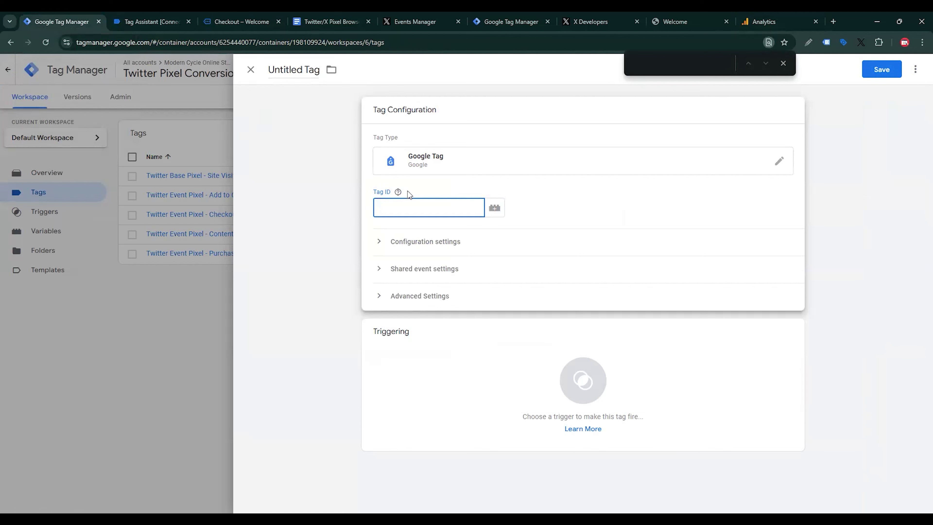
left_click(398, 192)
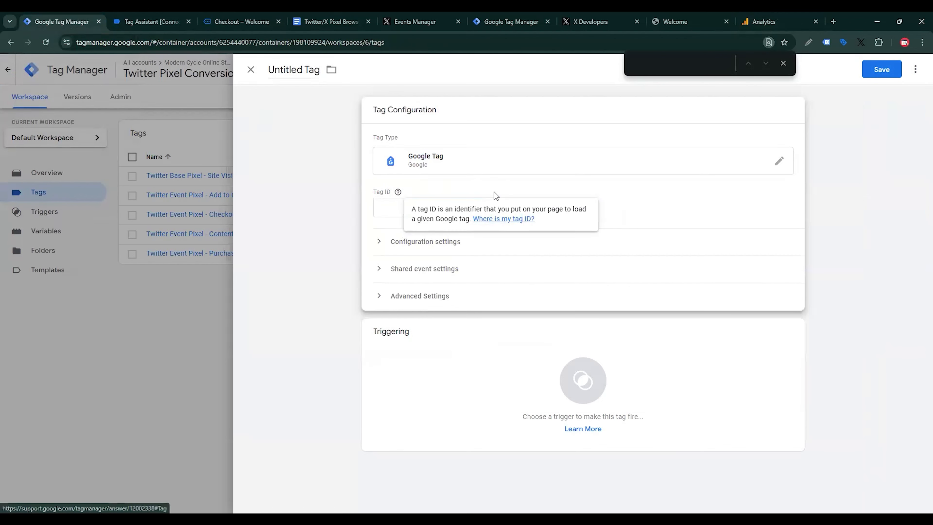
left_click(353, 204)
left_click(494, 208)
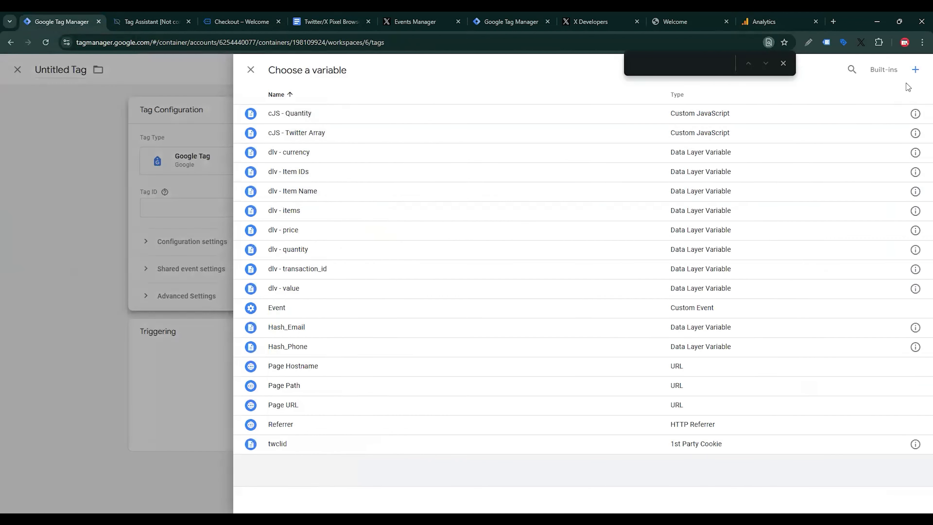
left_click(916, 70)
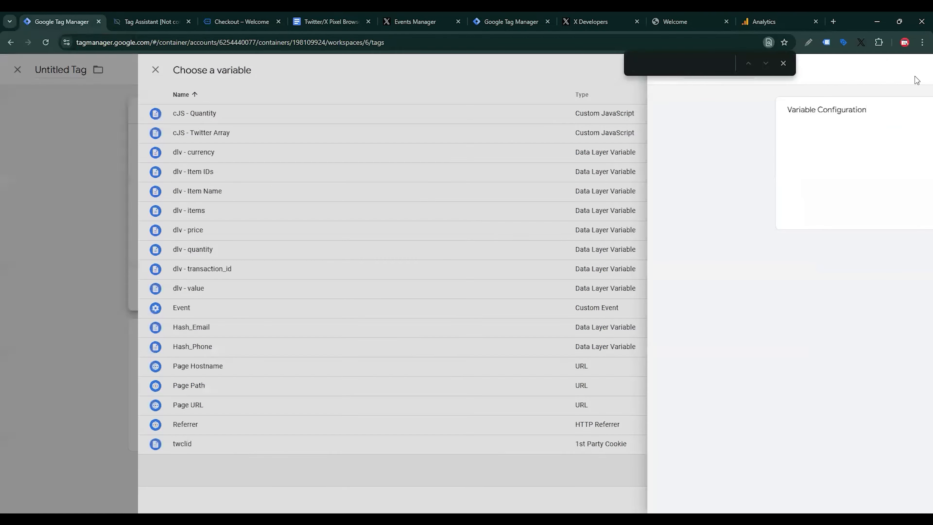
left_click(706, 151)
scroll(750, 264, "down", 5)
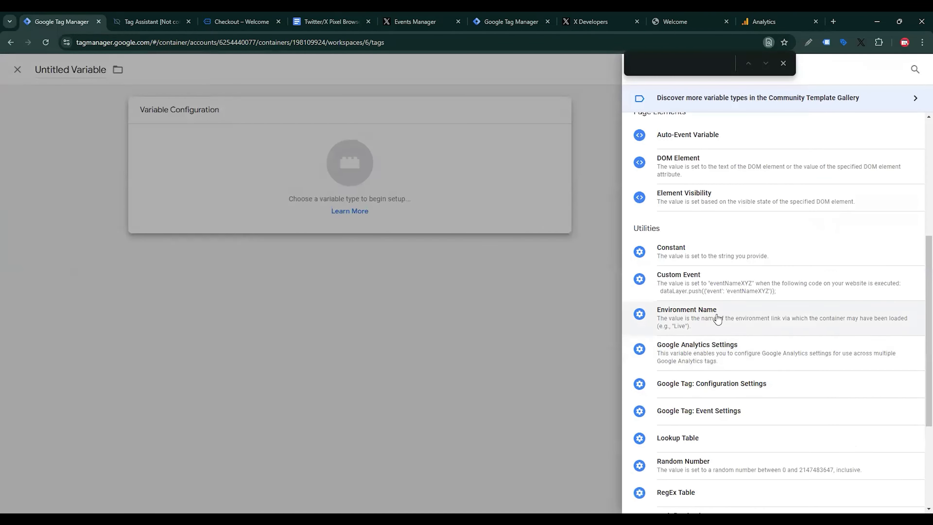
left_click(705, 250)
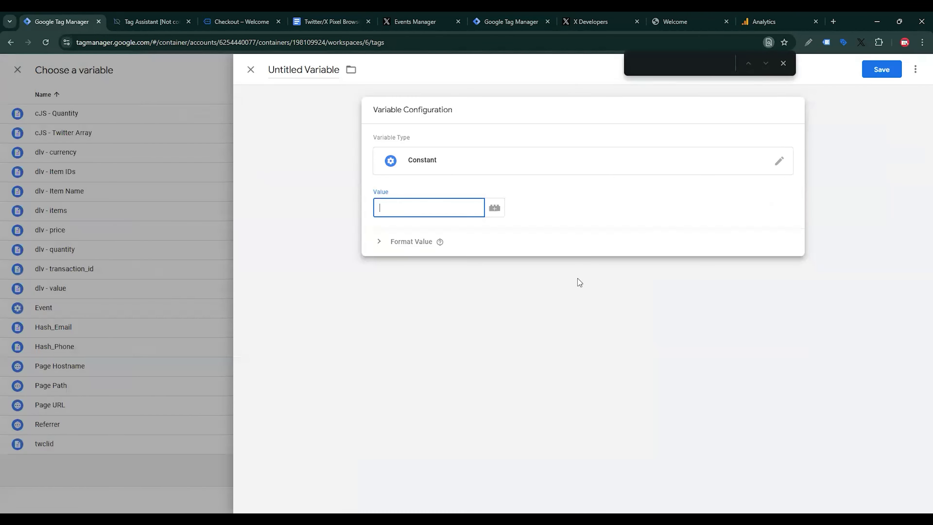
Step: Set the constant's value to the copied measurement ID, name the variable "GA4 ID" and save it
key("ctrl+v")
left_click(355, 165)
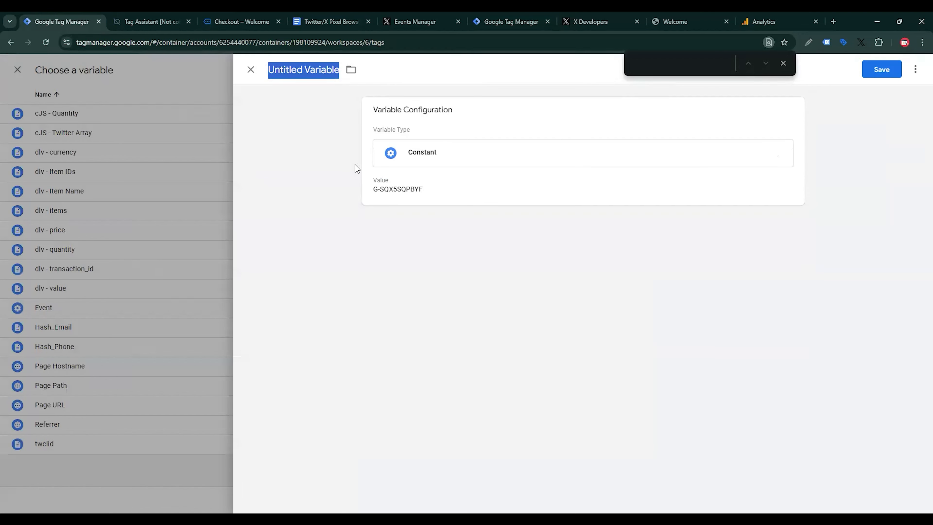
type("GA4 ID")
left_click(882, 69)
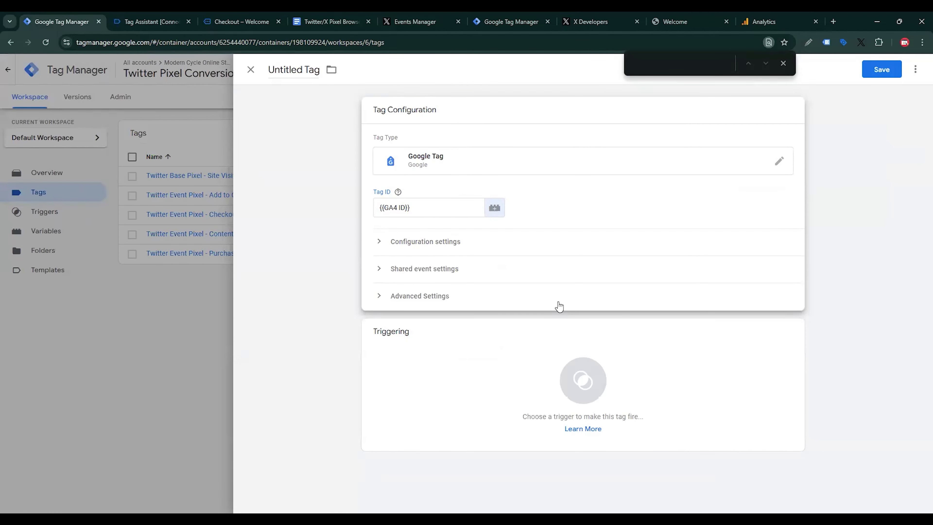
Step: In the Google Tag's configuration settings, add the parameter send_page_view with the value true
left_click(422, 331)
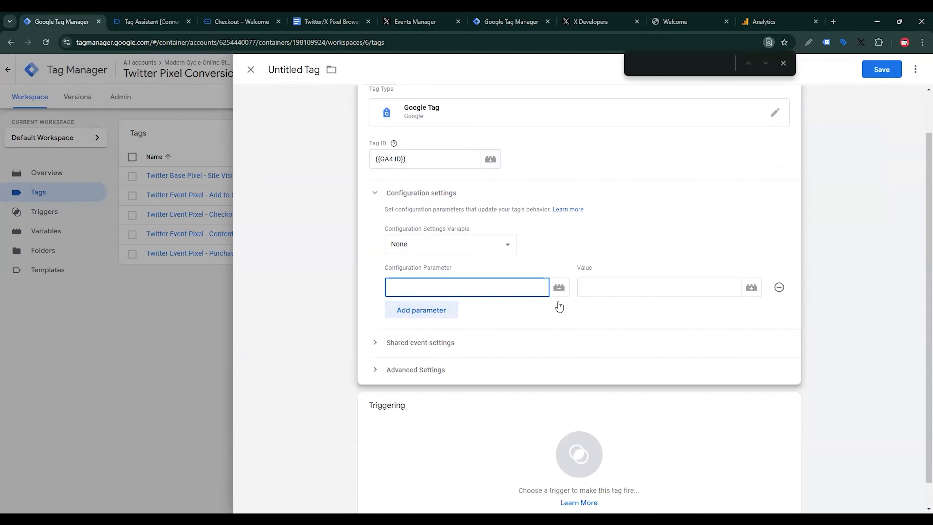
type("SEN")
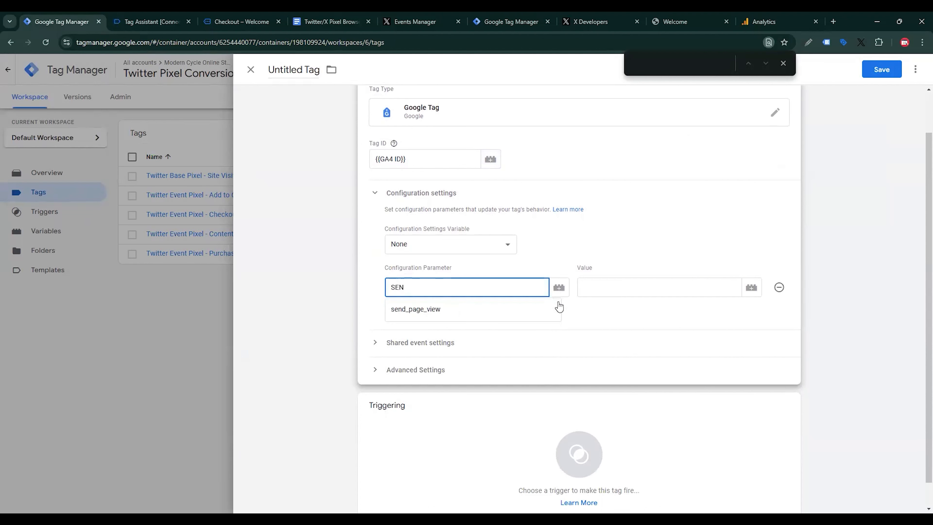
left_click(558, 307)
left_click(592, 287)
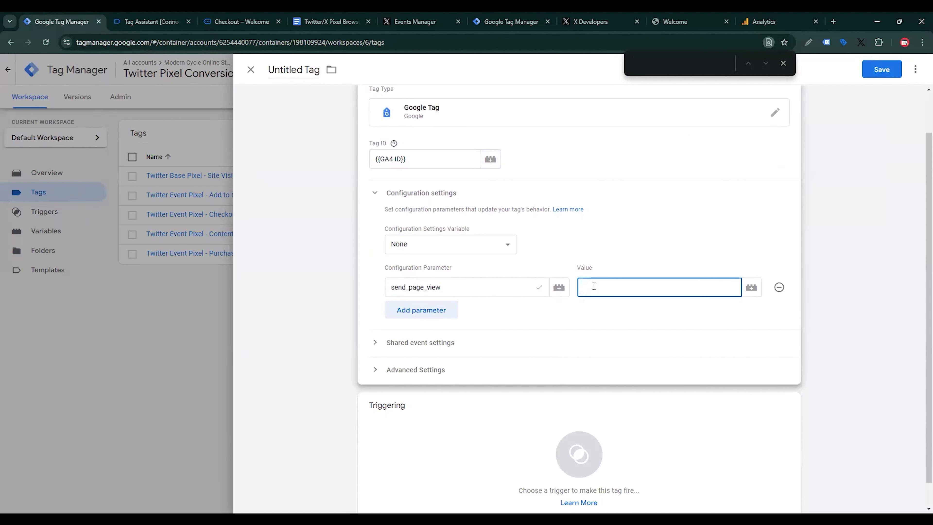
type("true")
Step: Add a second configuration parameter named server_container_url
key("Tab")
key("Return")
key("shift+Tab")
key("shift+Tab")
type("se")
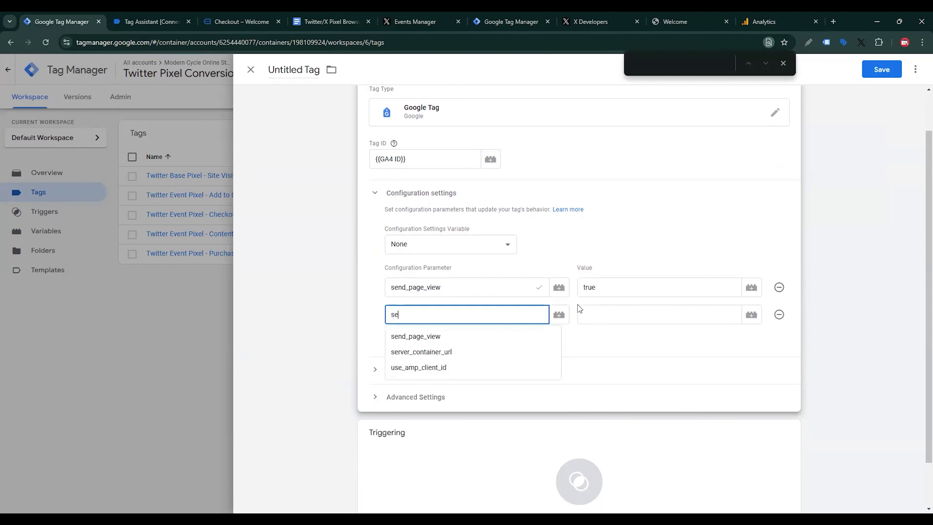
left_click(443, 353)
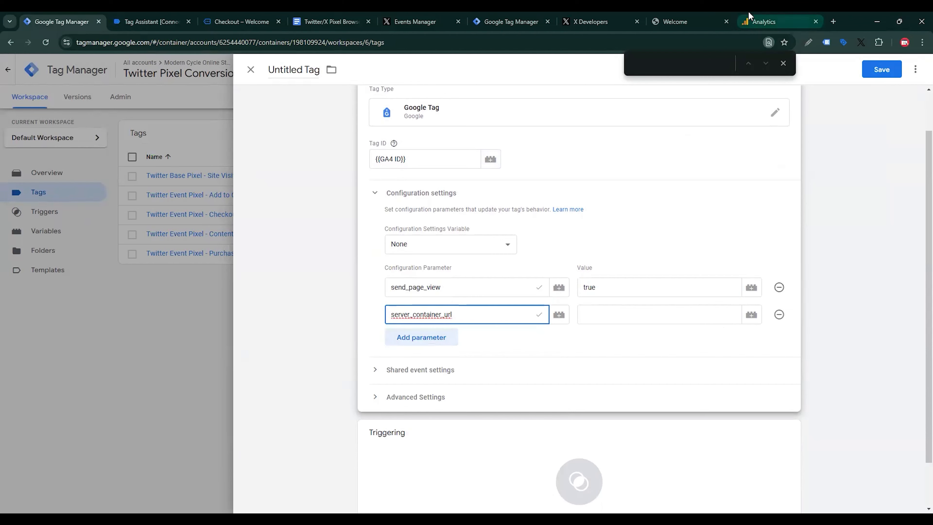
Step: Open the Stape dashboard and copy the tagging server URL from the Server container's domains
left_click(834, 21)
left_click(406, 42)
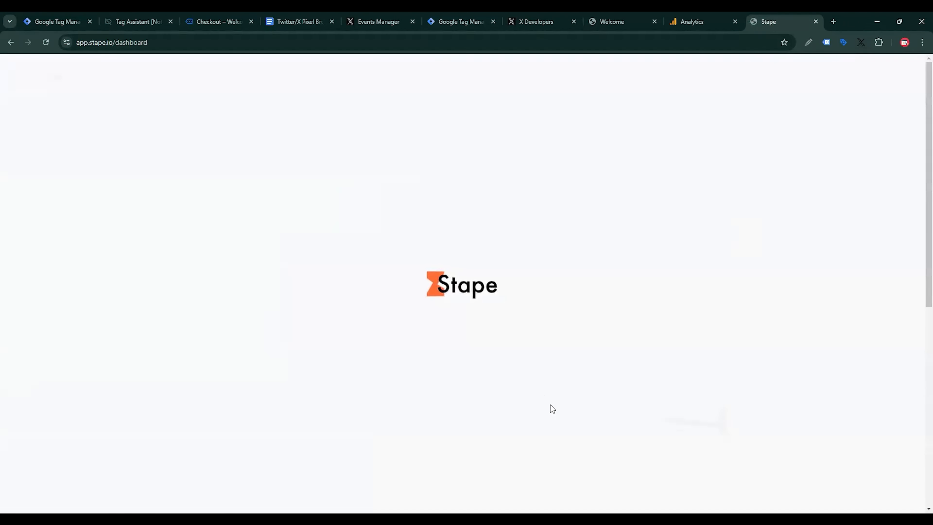
scroll(573, 388, "down", 5)
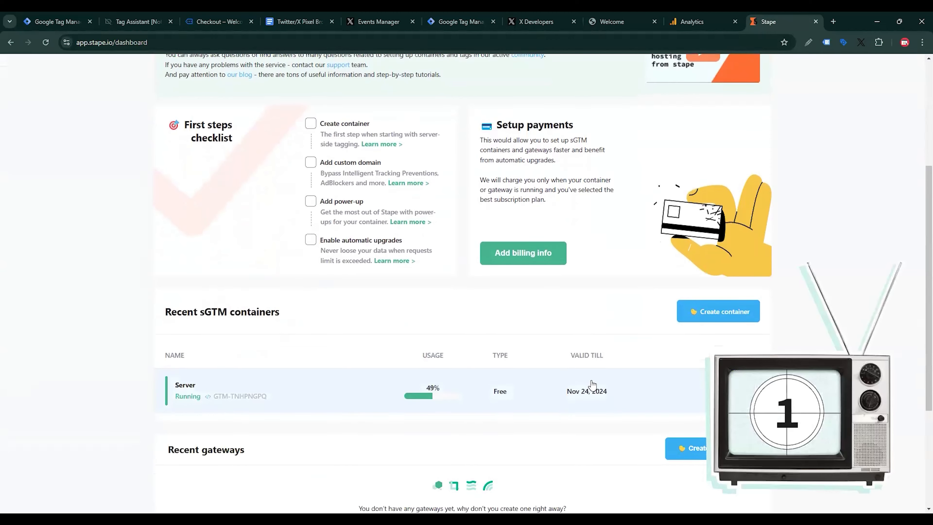
left_click(294, 403)
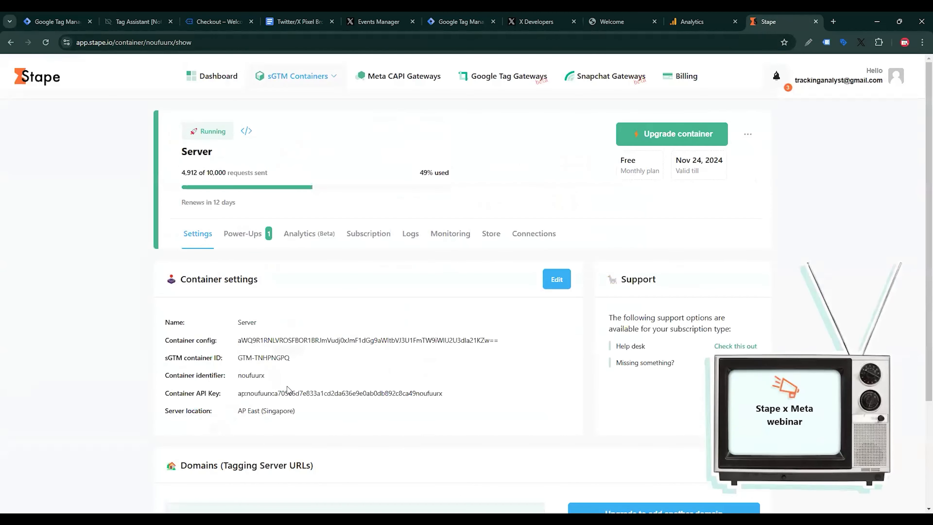
scroll(359, 337, "down", 4)
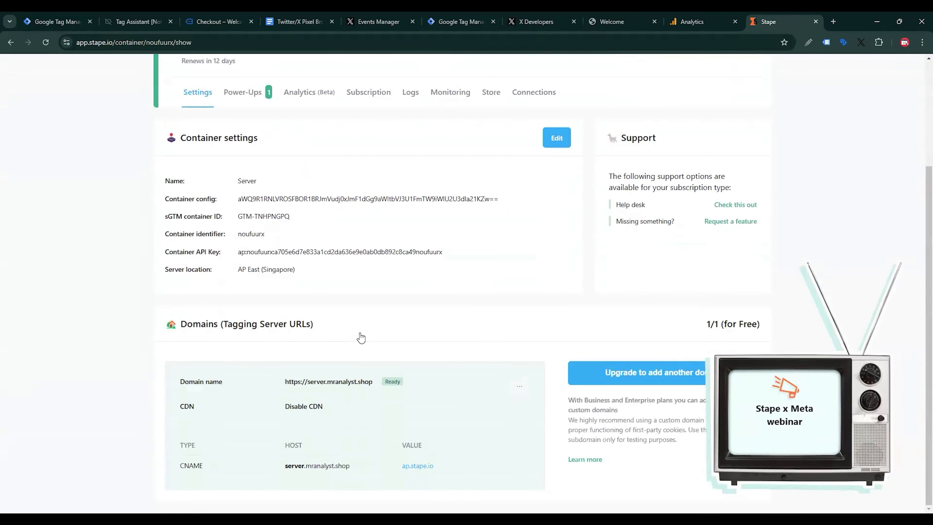
left_click(378, 382)
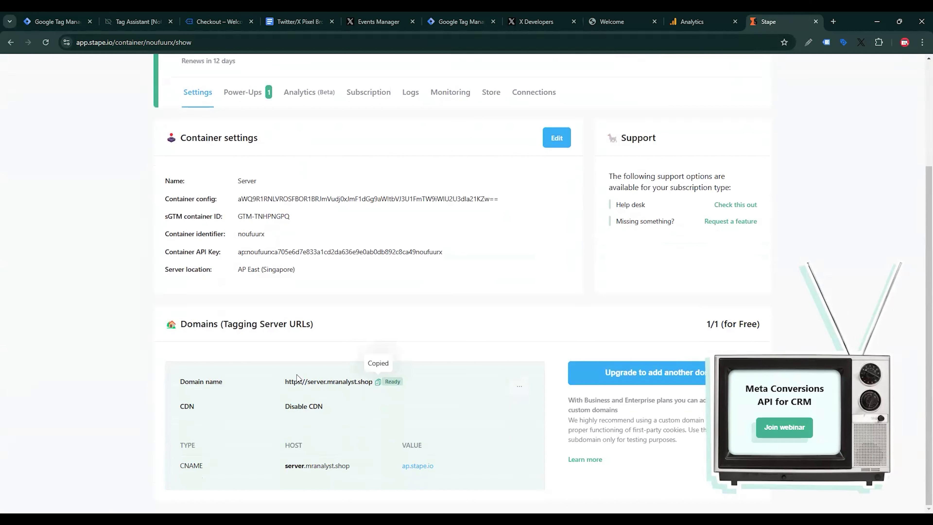
left_click(37, 21)
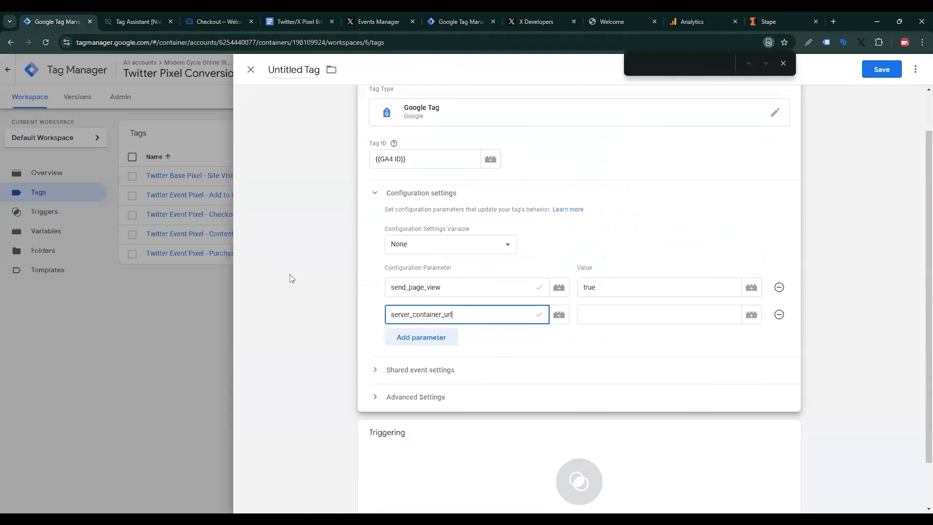
left_click(589, 315)
key("ctrl+v")
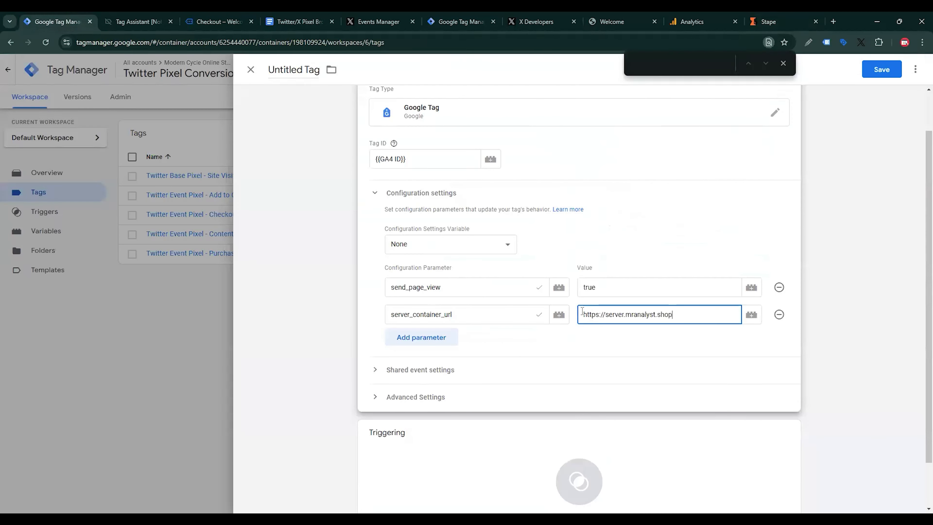
Step: Add a third configuration parameter named event_id with the {{twclid}} variable as its value
left_click(432, 341)
left_click(429, 346)
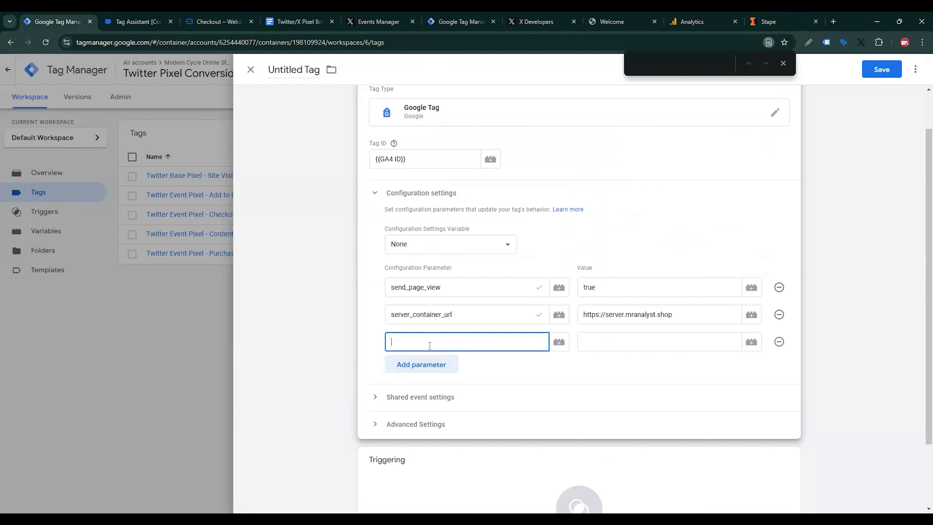
type("event")
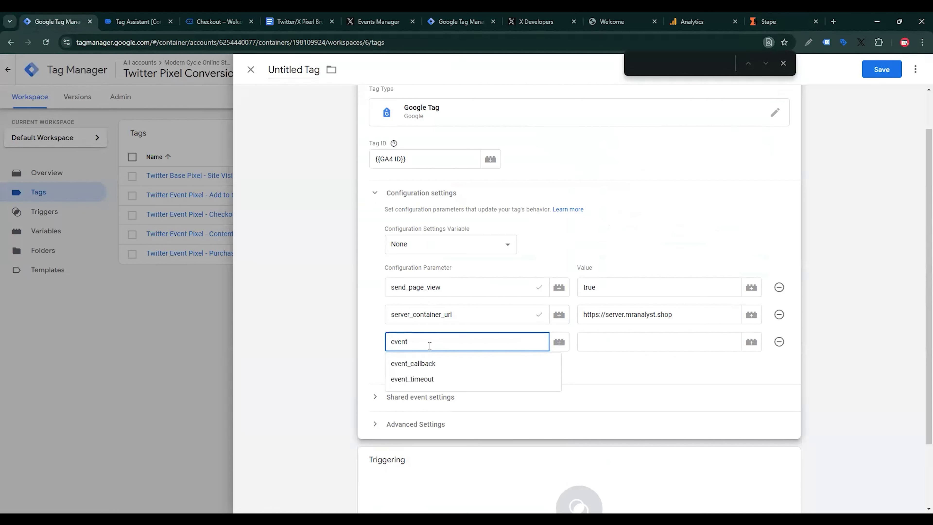
type("_i")
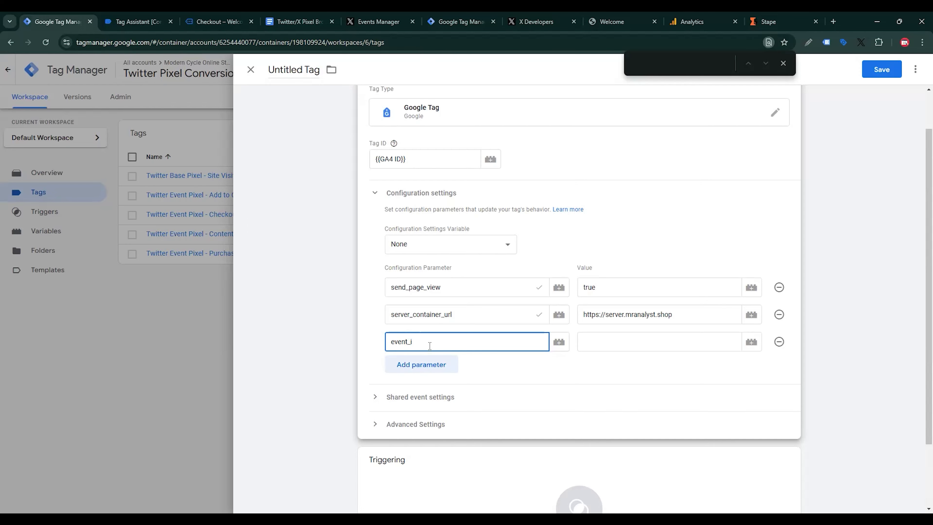
type("ud")
key("Tab")
left_click(752, 345)
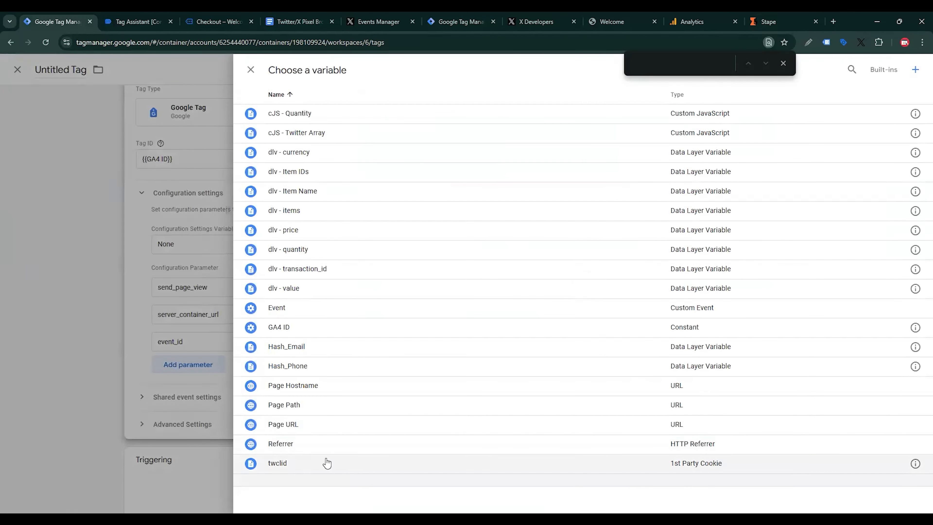
left_click(327, 463)
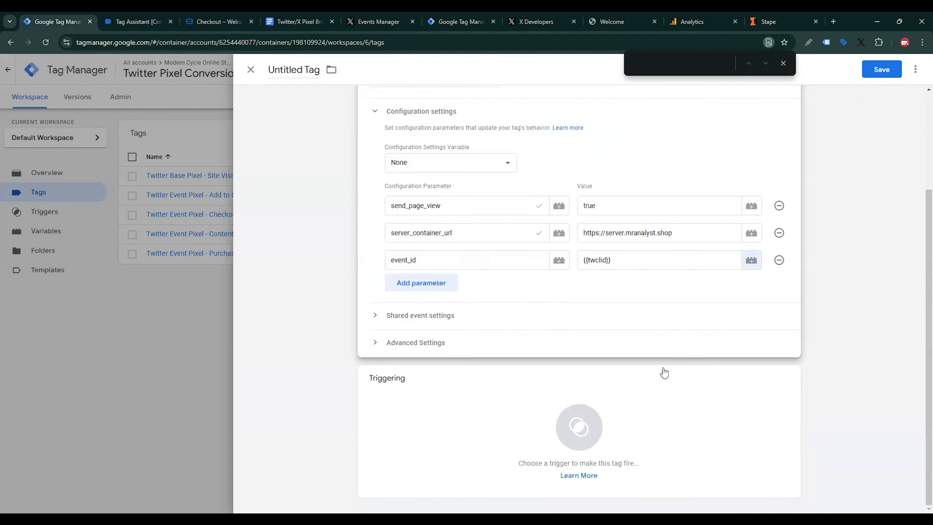
Step: Set the Google Tag to fire on the All Pages trigger
left_click(457, 407)
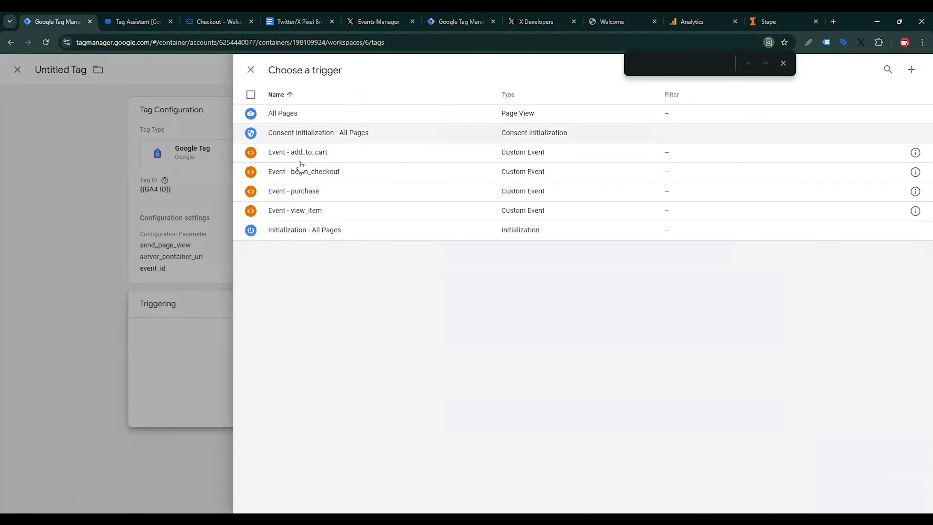
key("Up")
key("Return")
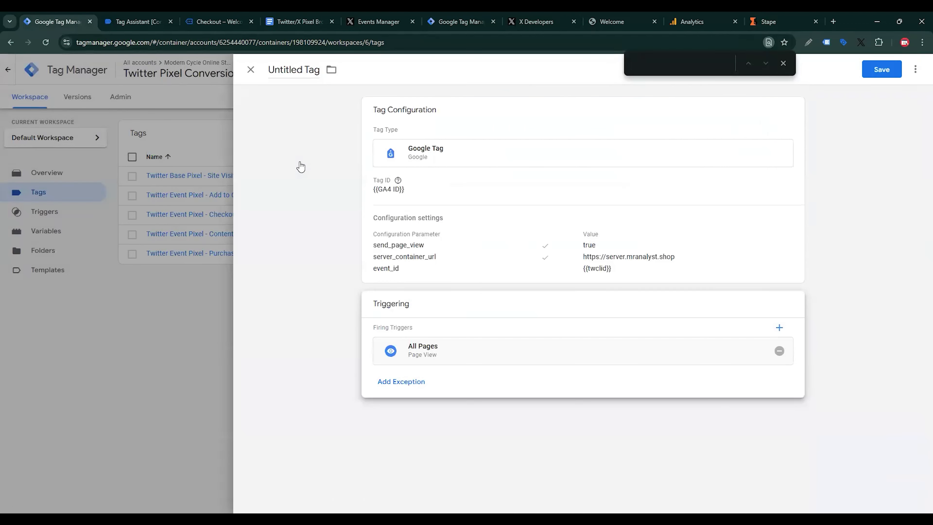
Step: Save the tag under the name Google Tag - Twitter Site Visit
left_click(876, 72)
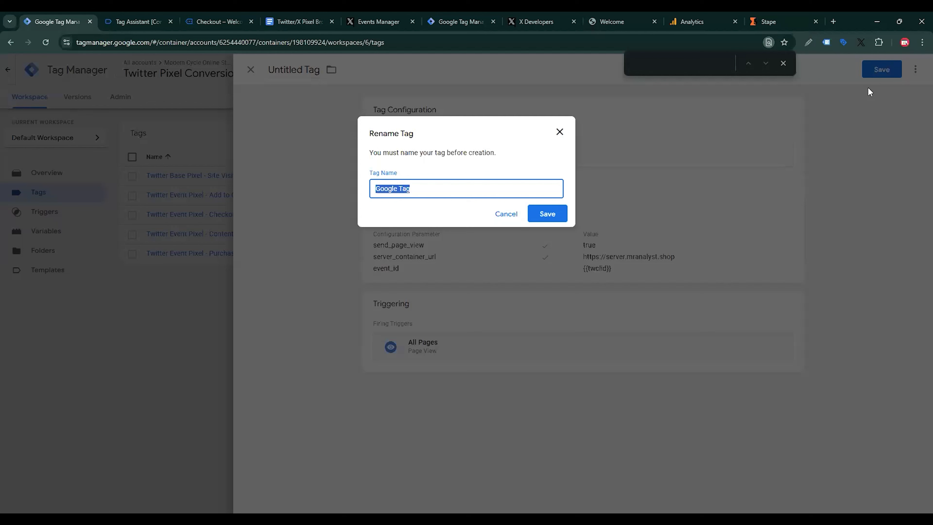
left_click(486, 189)
type("- Twitter Site Visit")
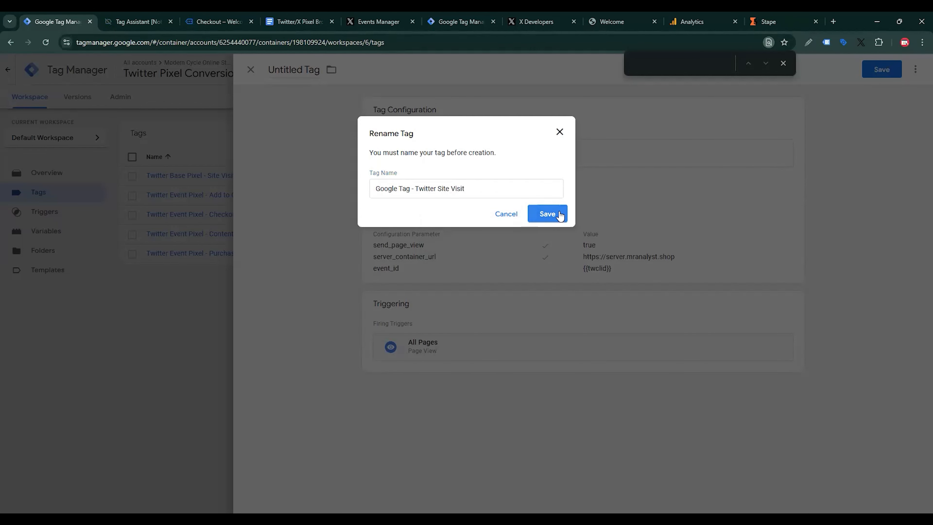
left_click(553, 214)
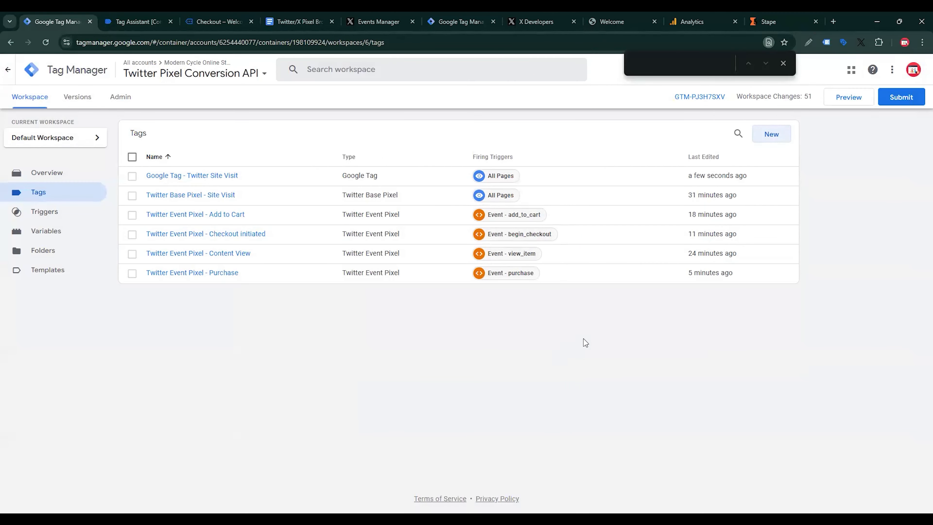
Step: Create a new tag of the type Google Analytics: GA4 Event
left_click(787, 141)
left_click(758, 171)
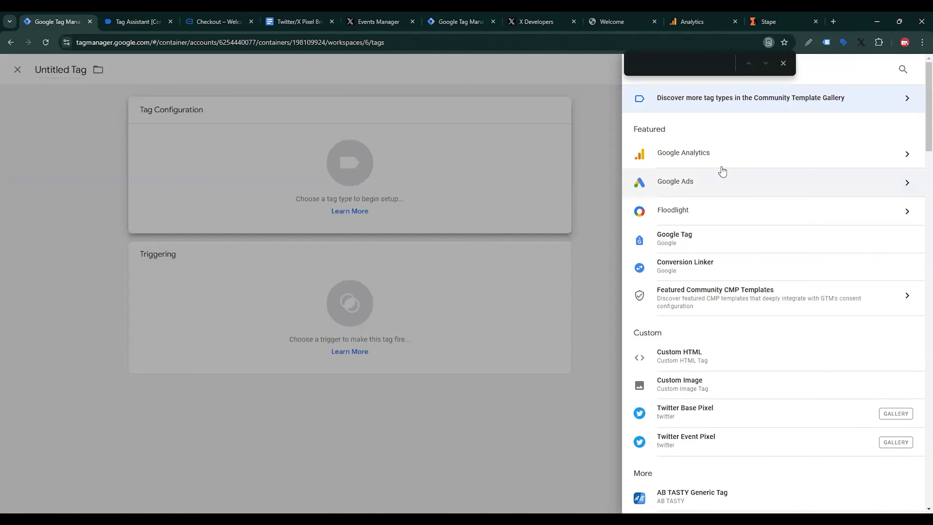
left_click(728, 158)
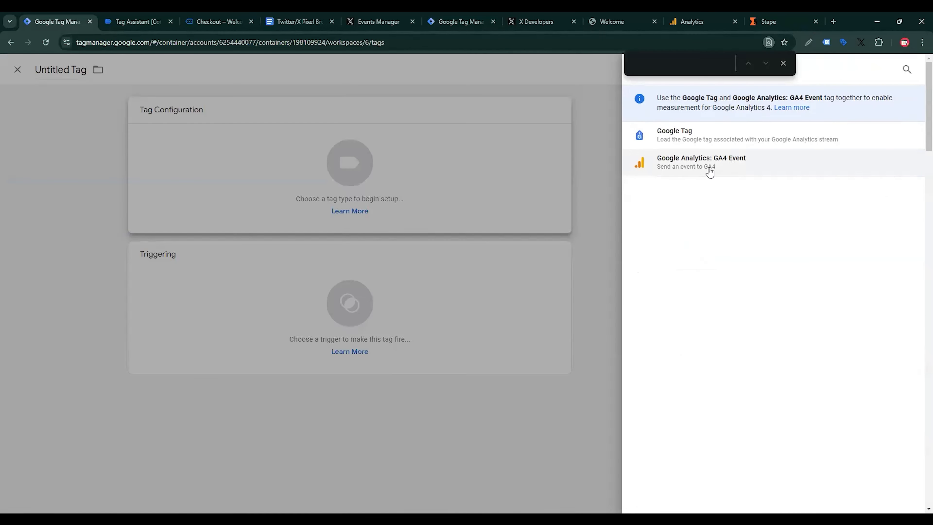
left_click(710, 171)
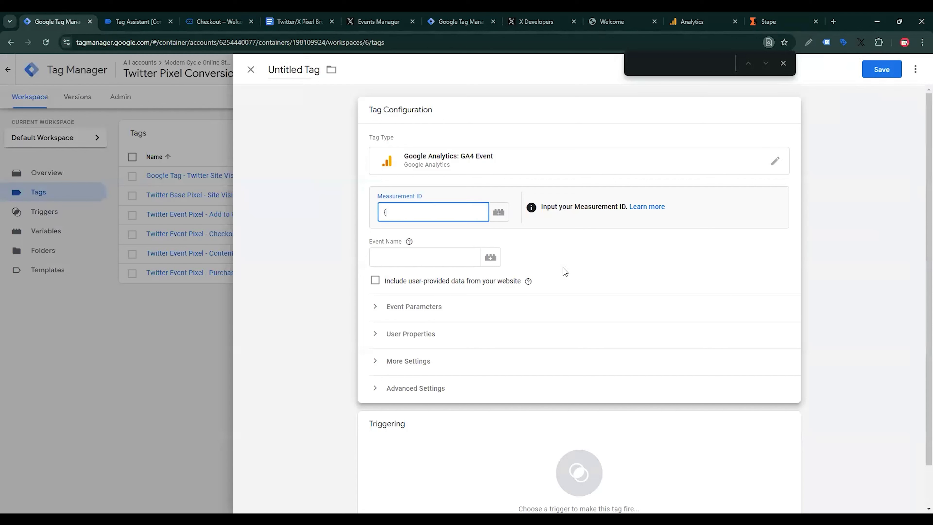
Step: Set the GA4 event tag's Measurement ID to the {{GA4 ID}} variable
type("{")
key("Down")
key("Down")
key("Down")
key("Down")
key("Down")
key("Down")
key("Down")
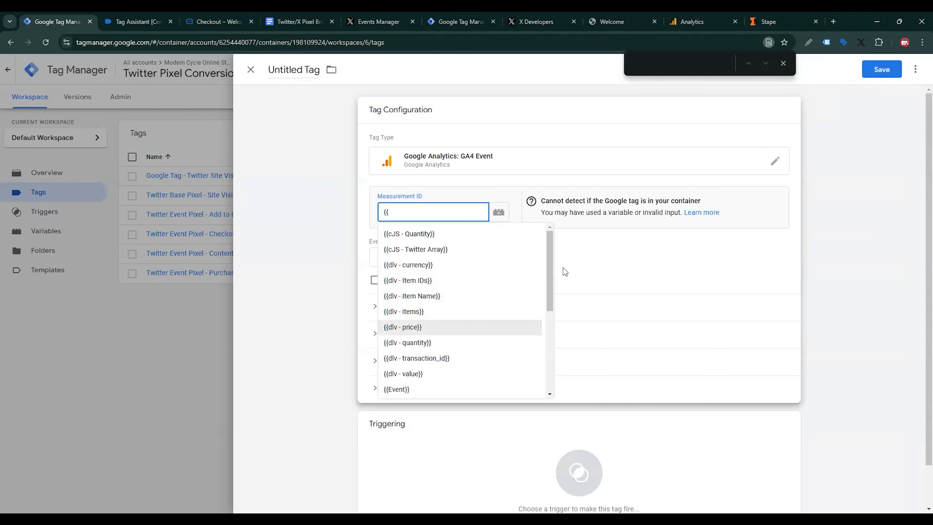
scroll(441, 280, "down", 3)
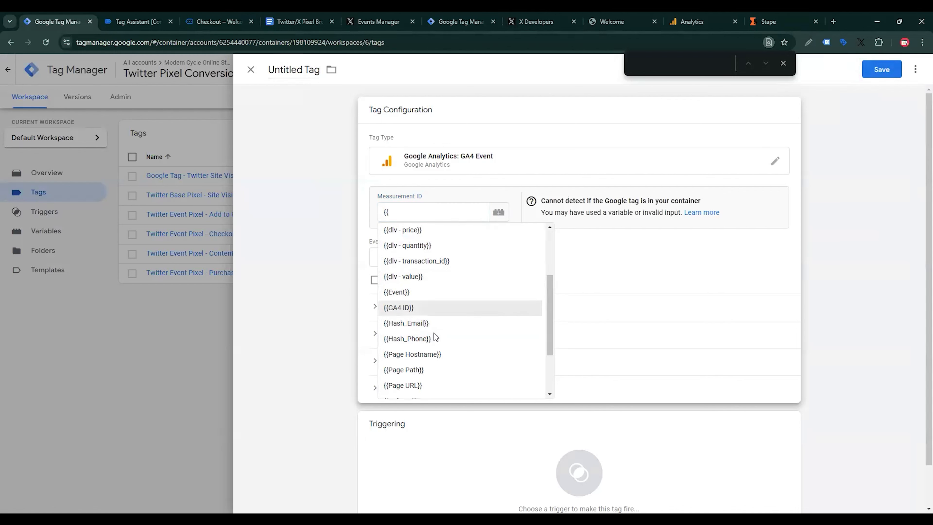
key("Return")
Step: Set the event name to view_item and expand the Event Parameters section
key("Tab")
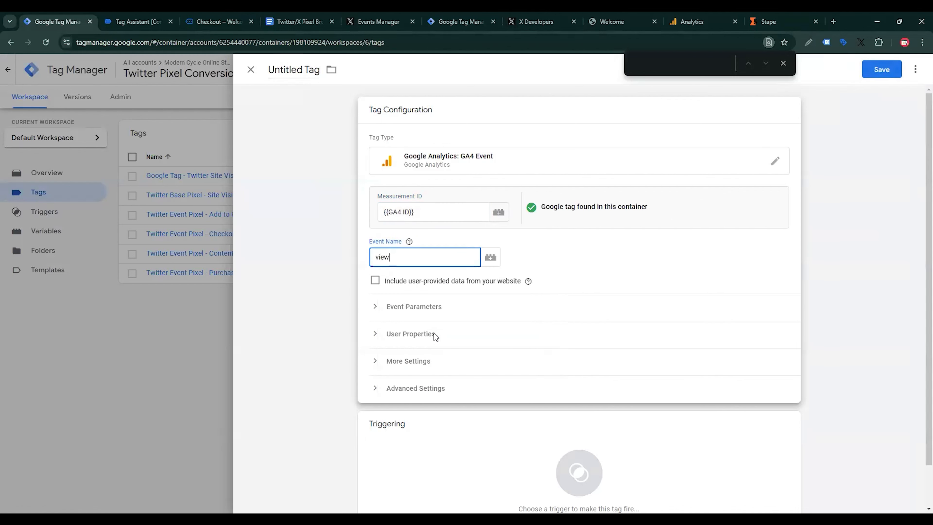
key("ctrl+a")
key("Tab")
key("Tab")
key("Return")
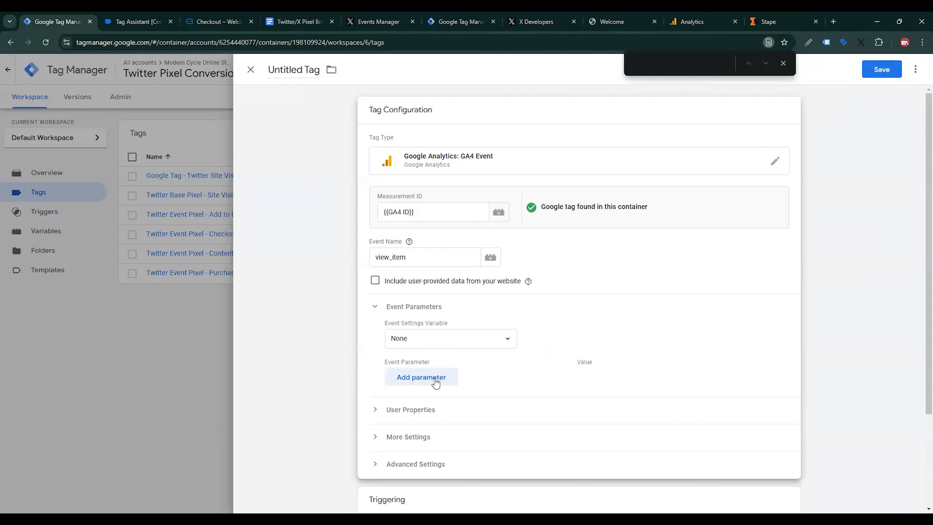
Step: Add three event parameter rows and fill the first with Event_name and the {{twclid}} variable
left_click(430, 382)
left_click(429, 406)
scroll(440, 362, "down", 3)
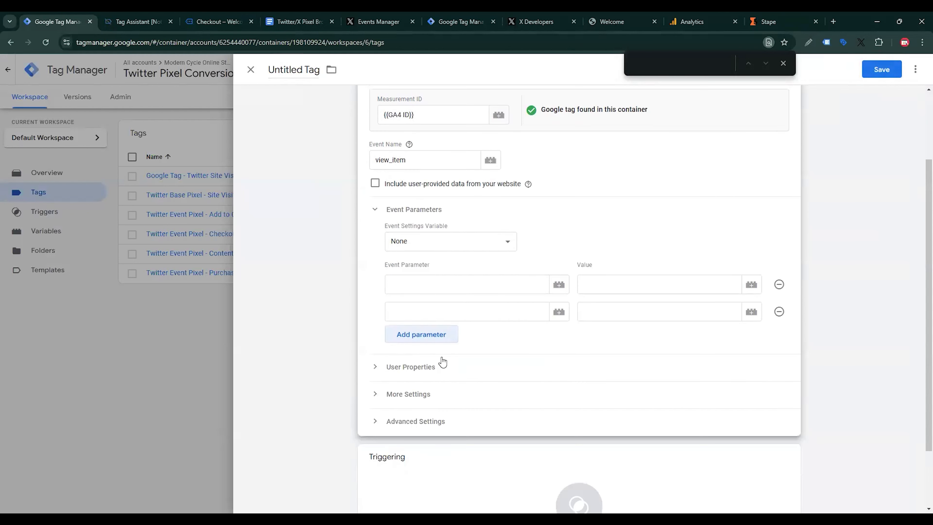
left_click(438, 340)
key("Tab")
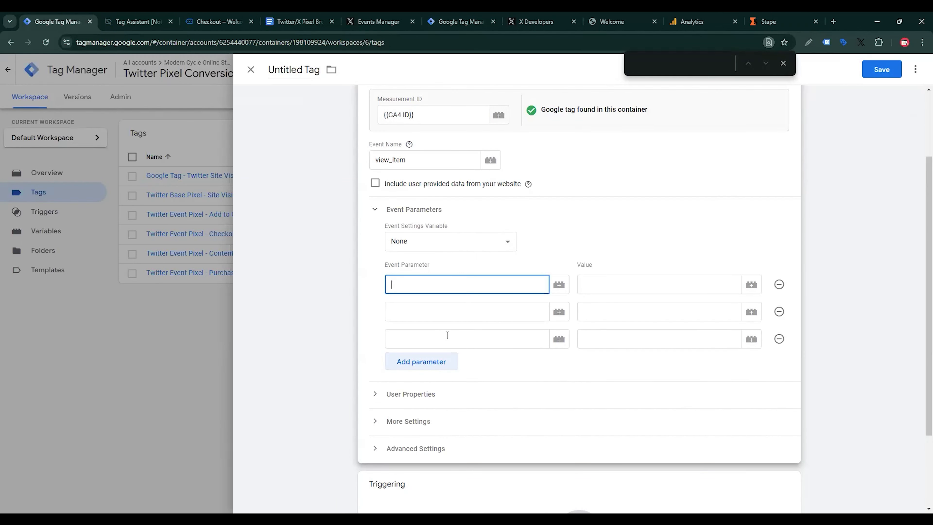
type("Event_name")
key("Tab")
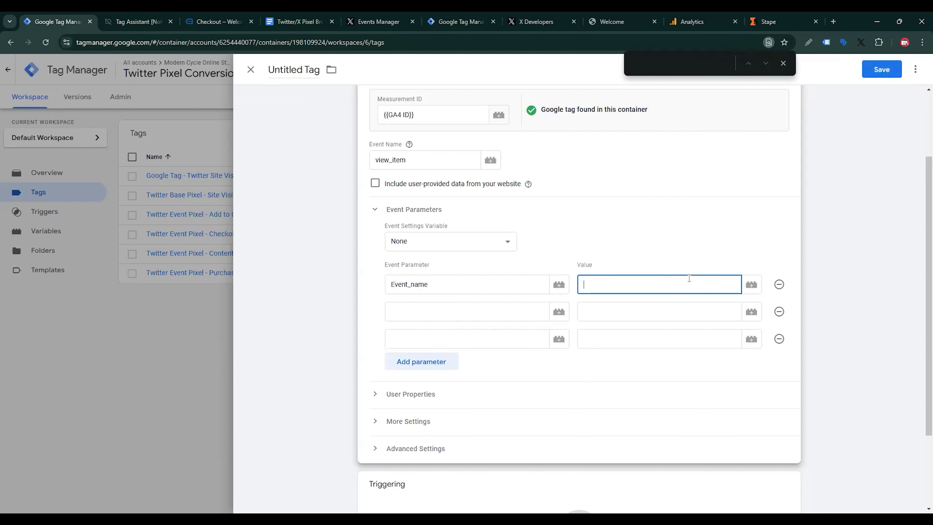
left_click(756, 289)
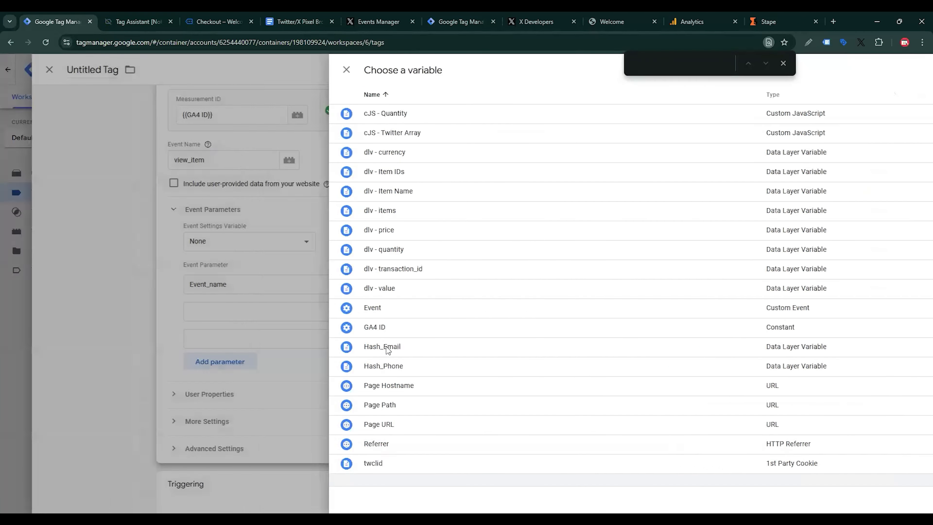
left_click(373, 463)
Step: Fill the second event parameter row with value and the {{dlv - price}} variable
left_click(466, 312)
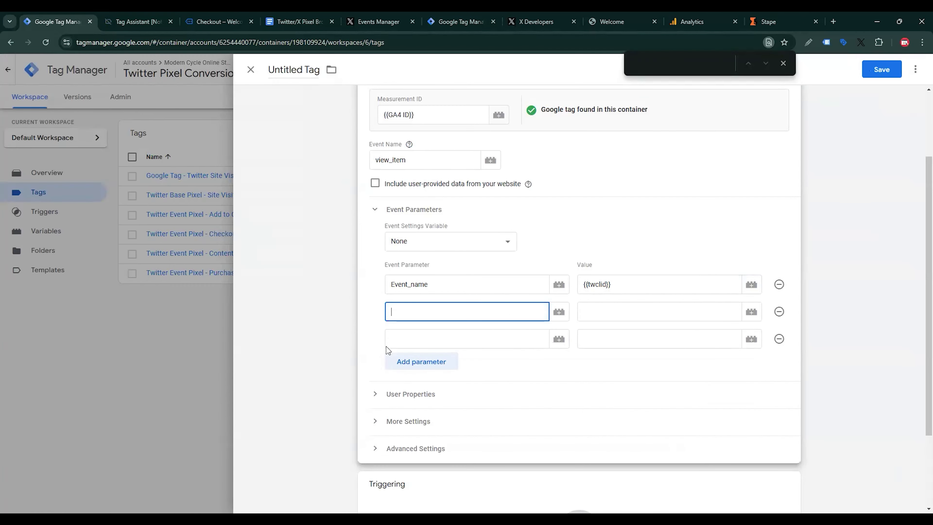
type("value")
left_click(629, 310)
left_click(751, 311)
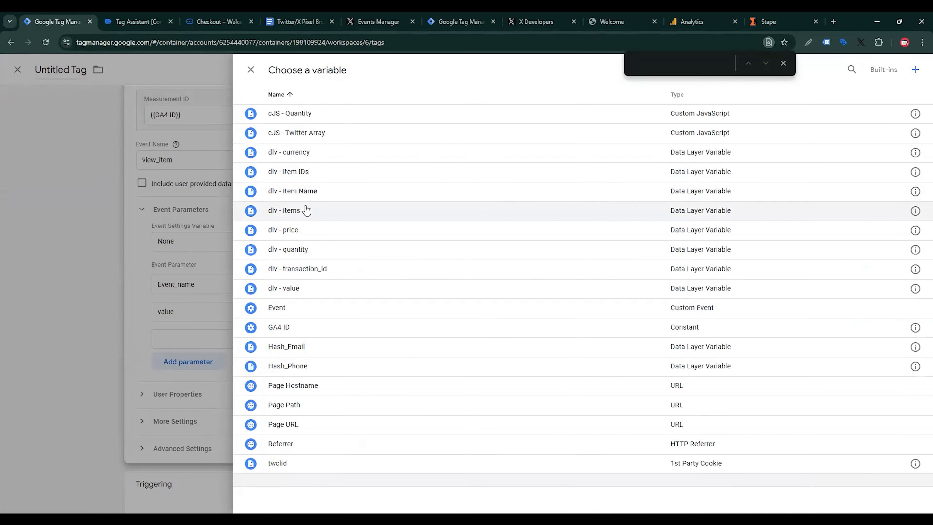
left_click(305, 231)
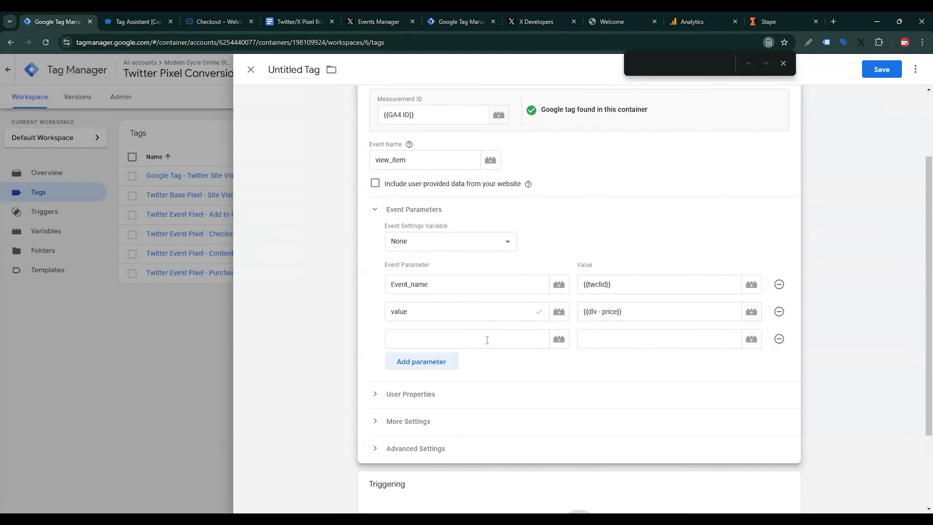
Step: Fill the third event parameter row with currency and the {{dlv - currency}} variable
left_click(488, 339)
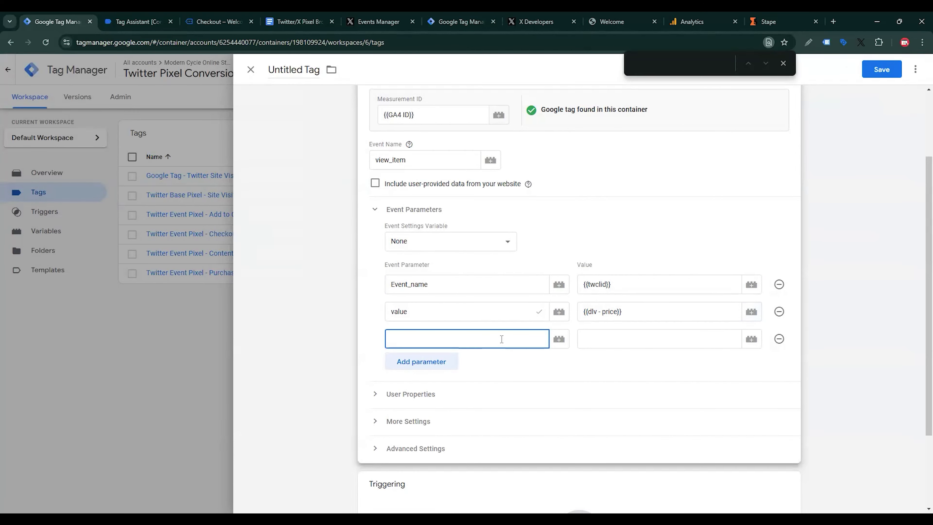
type("currency")
left_click(687, 335)
left_click(751, 339)
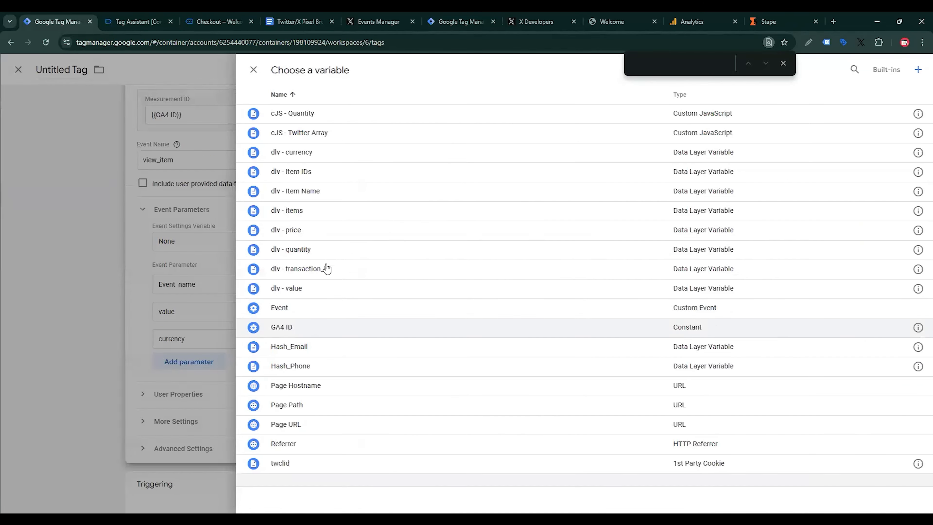
left_click(316, 154)
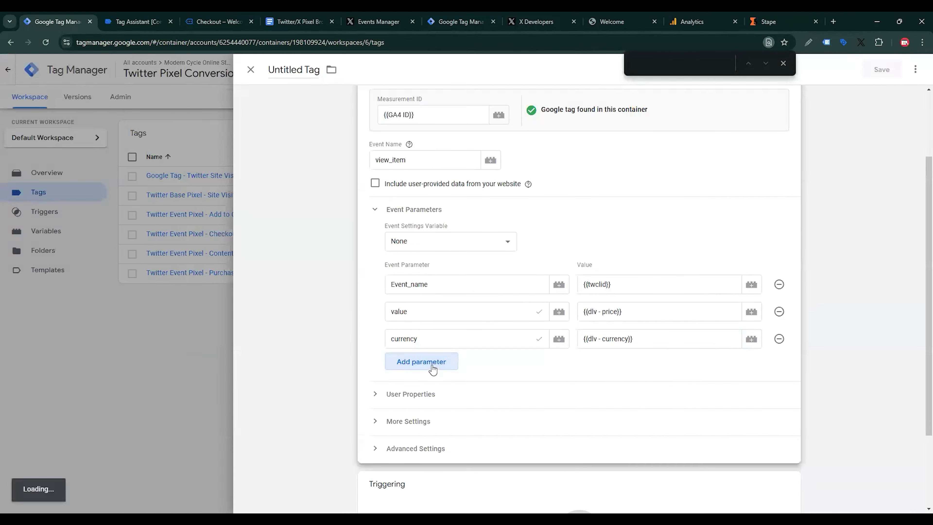
Step: Add a fourth event parameter named items with the {{dlv - items}} variable as its value
left_click(433, 368)
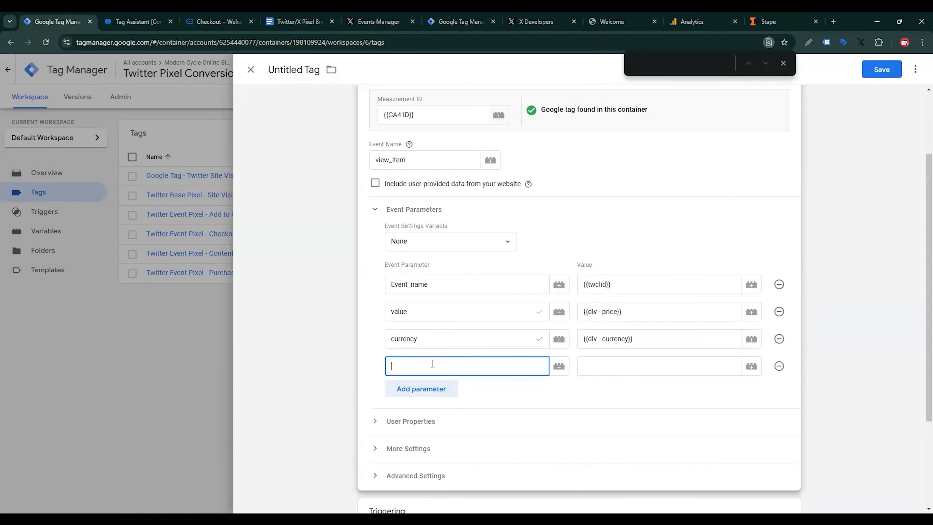
type("ite")
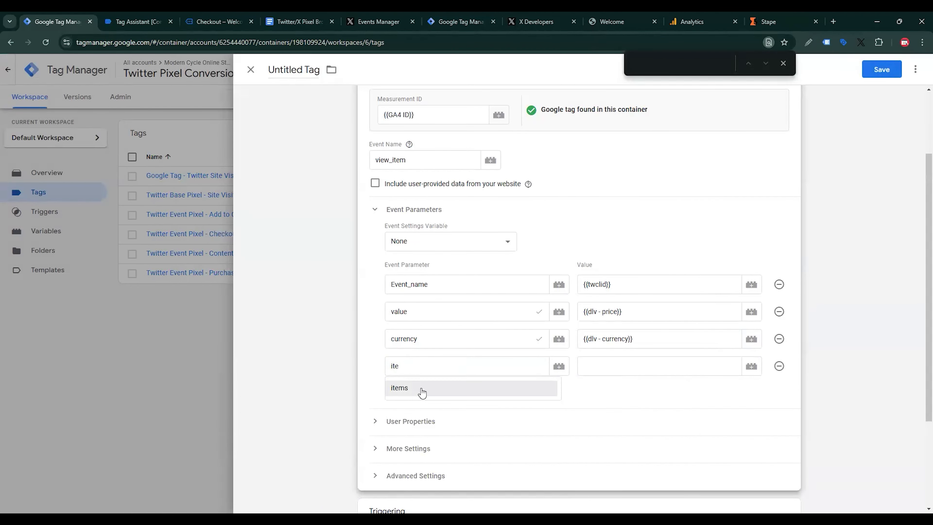
left_click(423, 388)
left_click(683, 366)
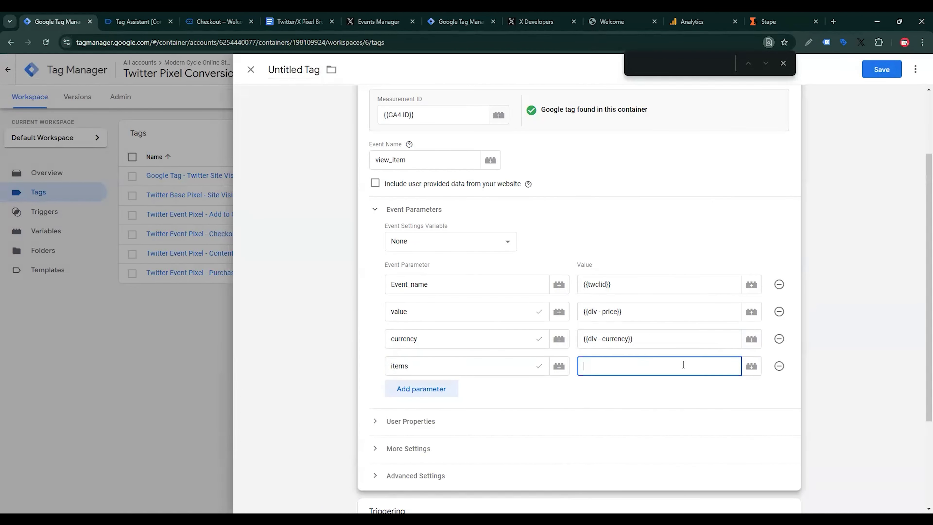
left_click(757, 367)
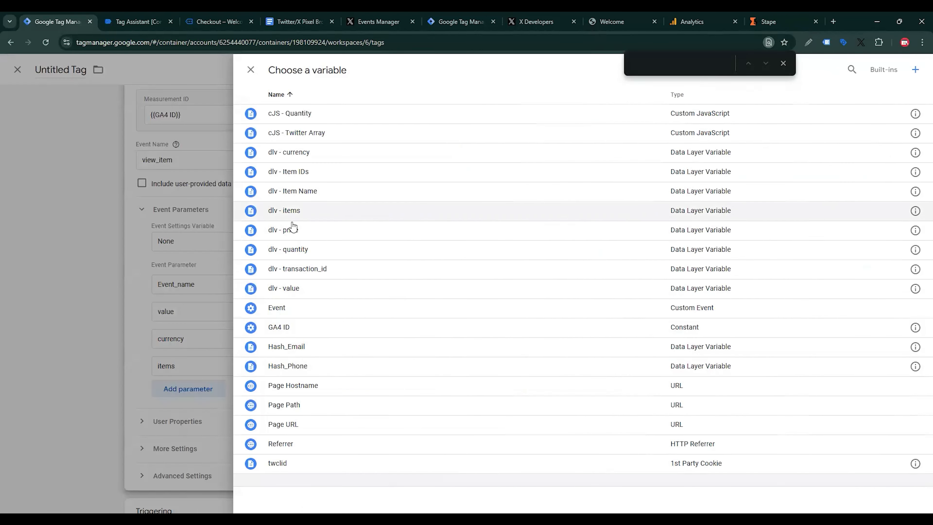
left_click(303, 215)
Step: Assign the Event - view_item trigger to the new GA4 event tag
scroll(599, 342, "down", 3)
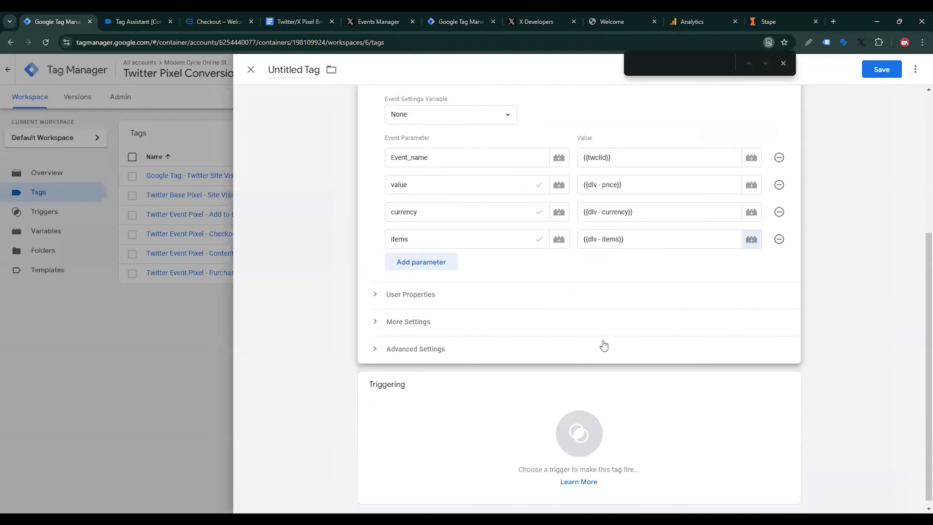
left_click(606, 382)
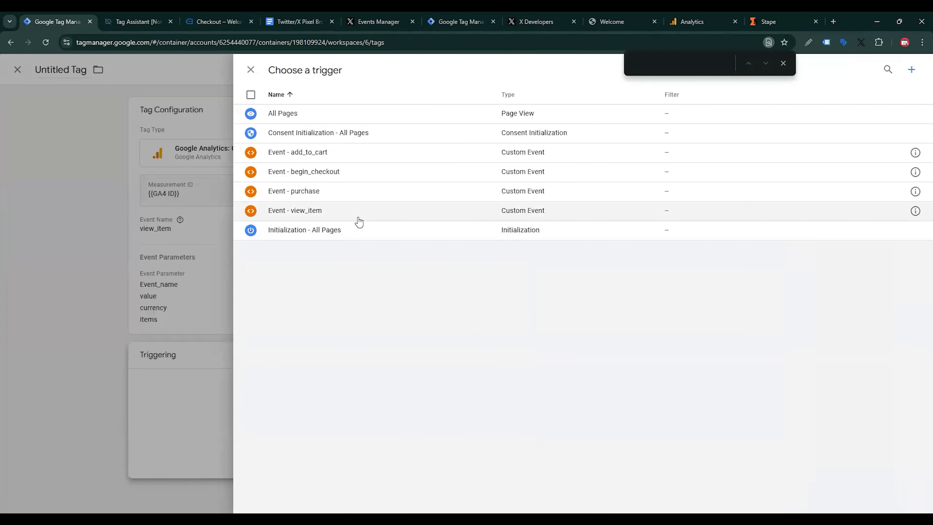
left_click(340, 218)
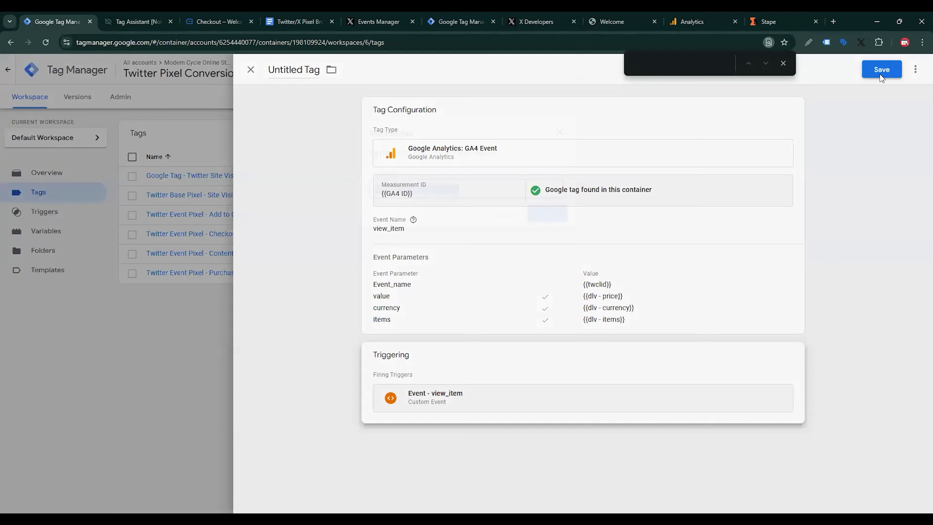
Step: Save the tag under the name "Google Analytics GA4 Event - View Item"
left_click(880, 74)
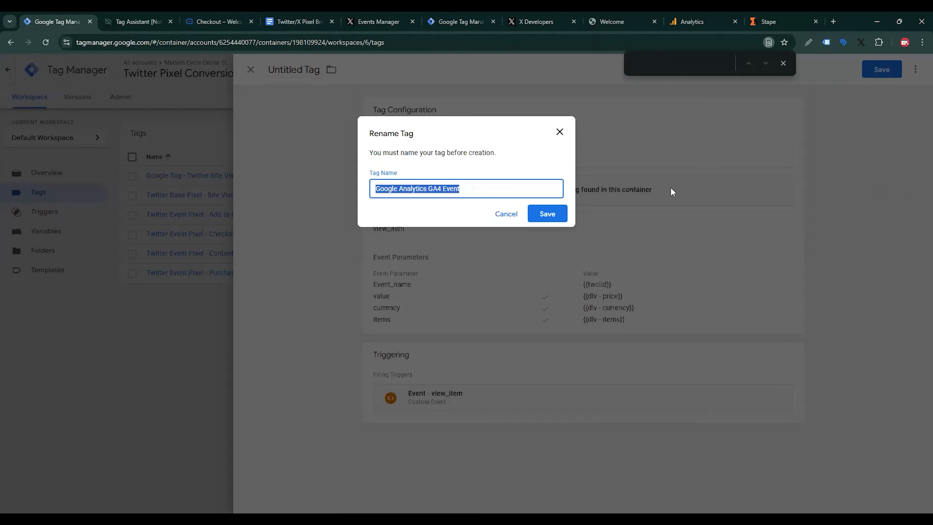
left_click(492, 191)
type("- View Ite")
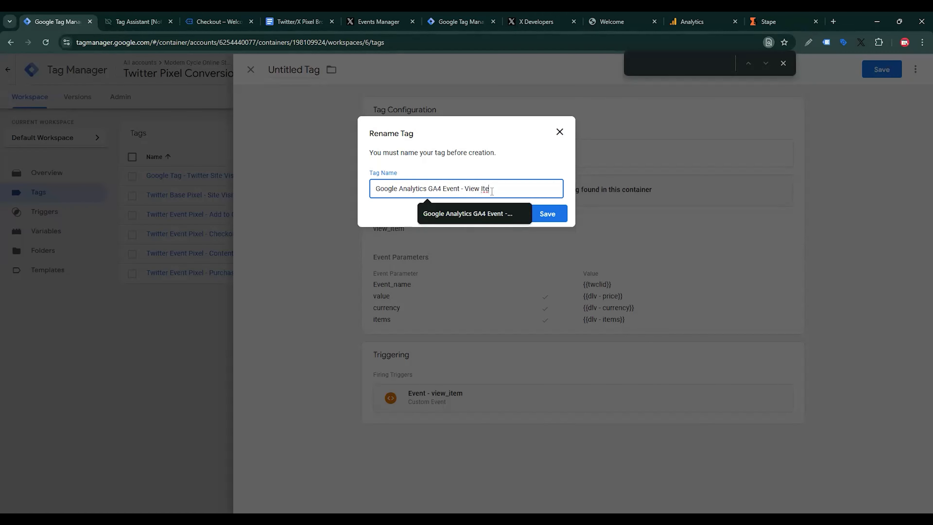
type("m")
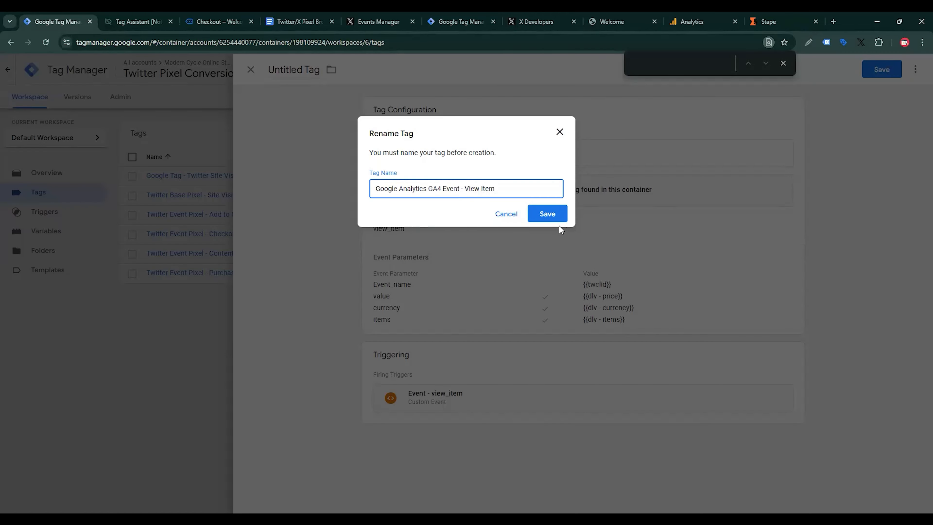
left_click(555, 220)
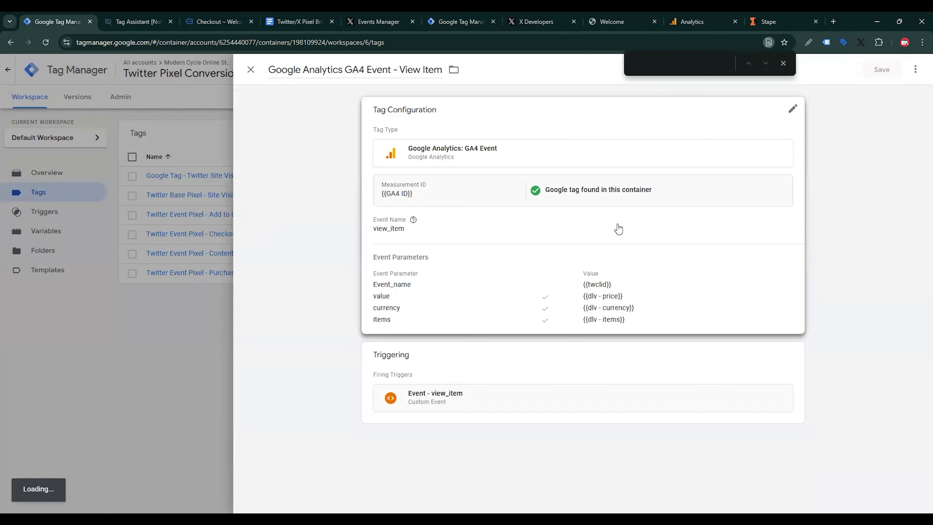
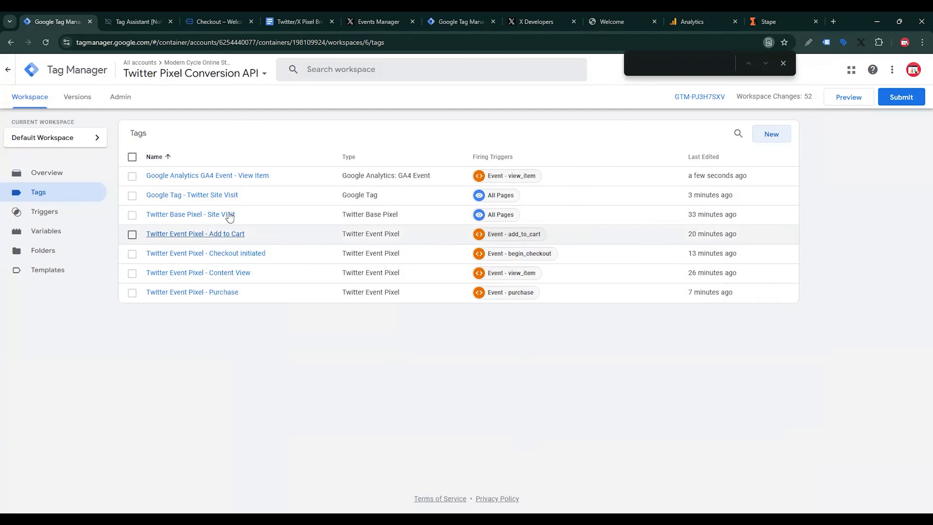
Step: Copy the View Item GA4 tag as "Google Analytics GA4 Event - Add to Cart" and set its event name to add_to_cart
left_click(242, 177)
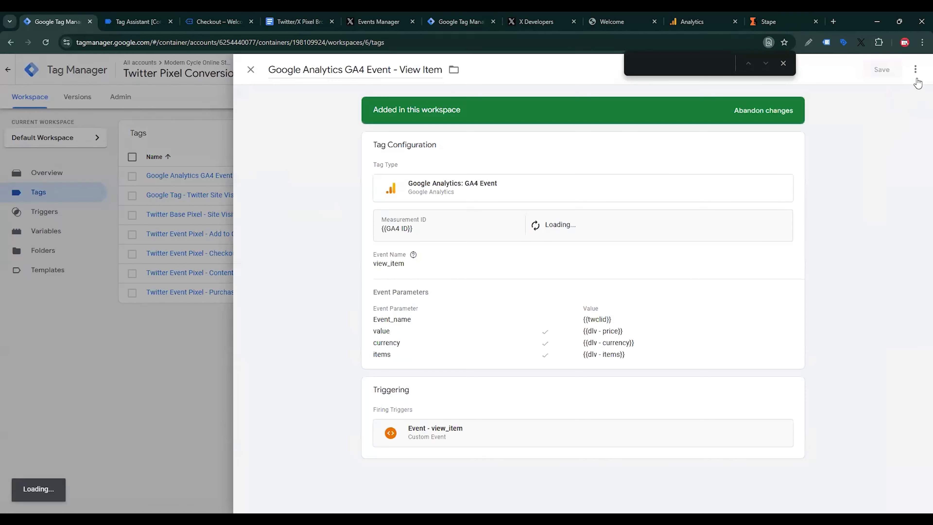
left_click(915, 69)
left_click(880, 91)
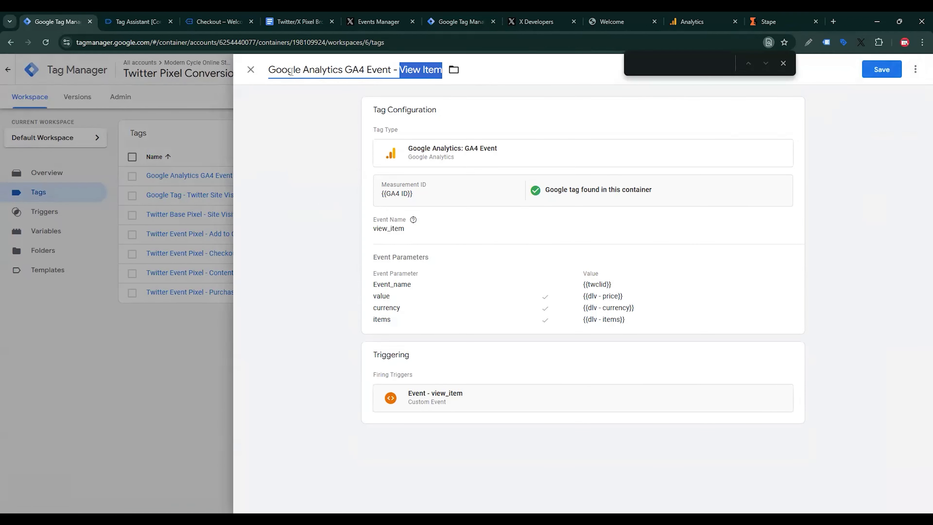
type("Add to Cart")
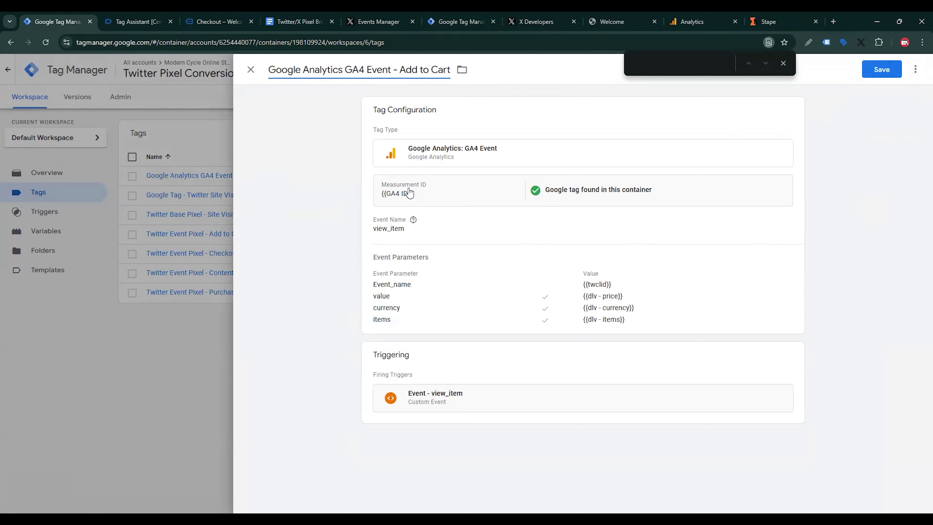
left_click(409, 193)
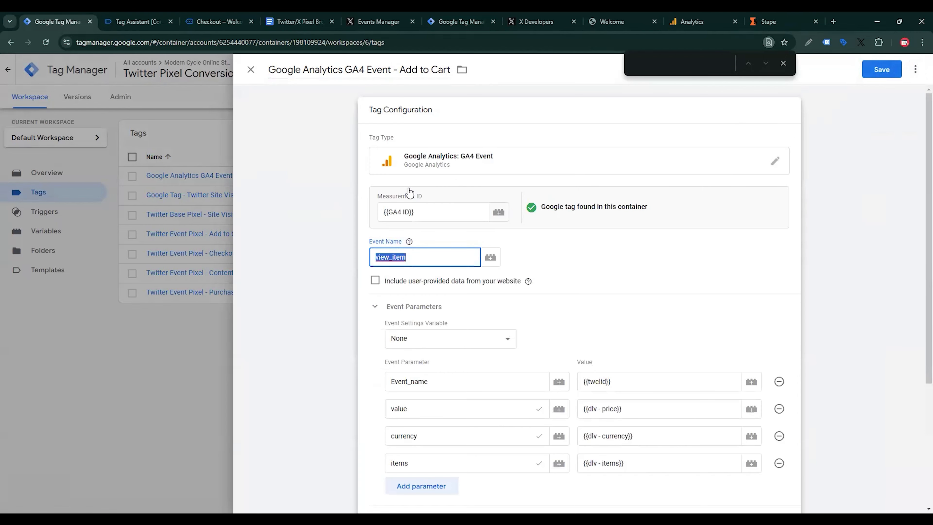
type("add_to_ca")
Step: Replace the copied tag's view_item trigger with Event - add_to_cart and save the tag
scroll(627, 358, "down", 5)
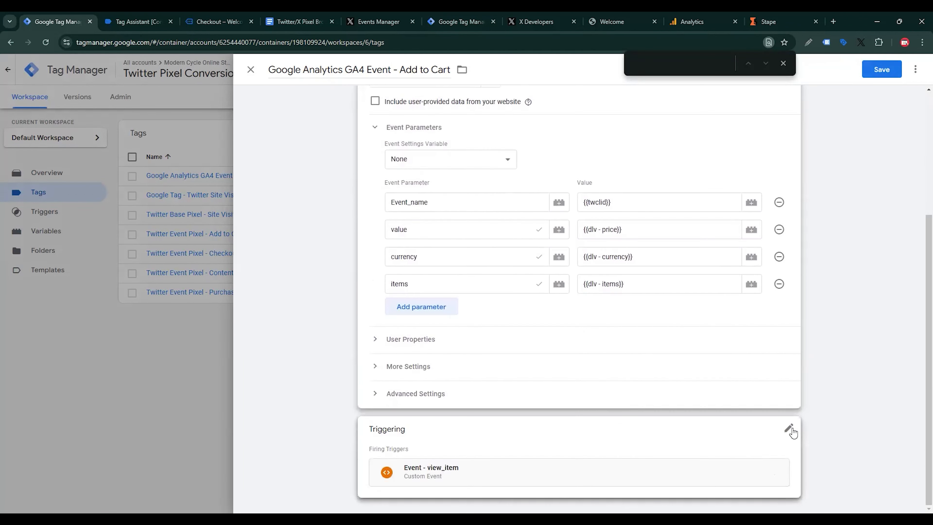
left_click(789, 431)
left_click(780, 401)
left_click(746, 417)
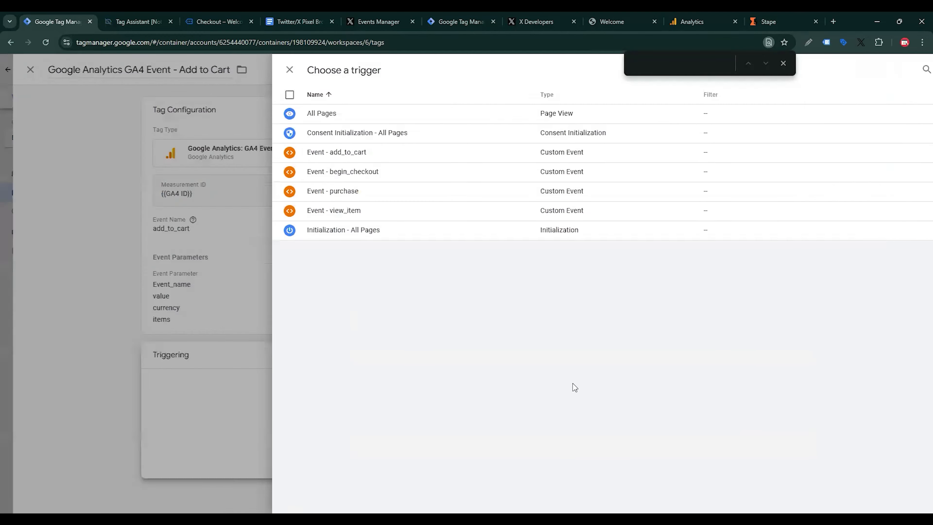
left_click(310, 164)
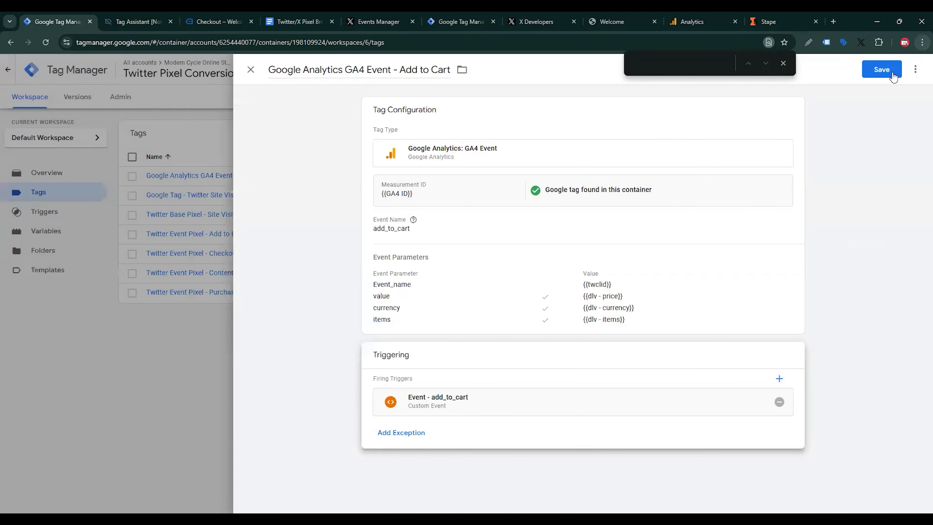
left_click(892, 76)
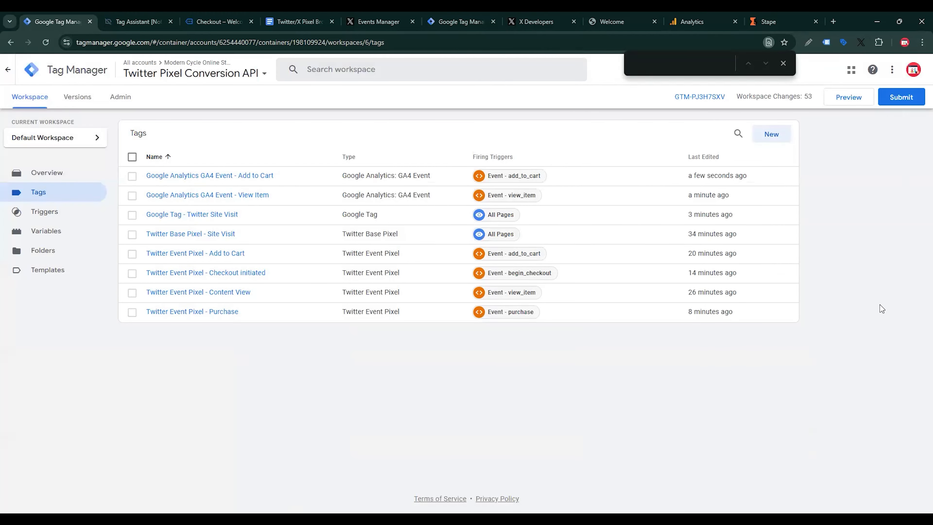
Step: Copy the Add to Cart GA4 tag as "Google Analytics GA4 Event - Checkout" and set its event name to begin_checkout
left_click(258, 176)
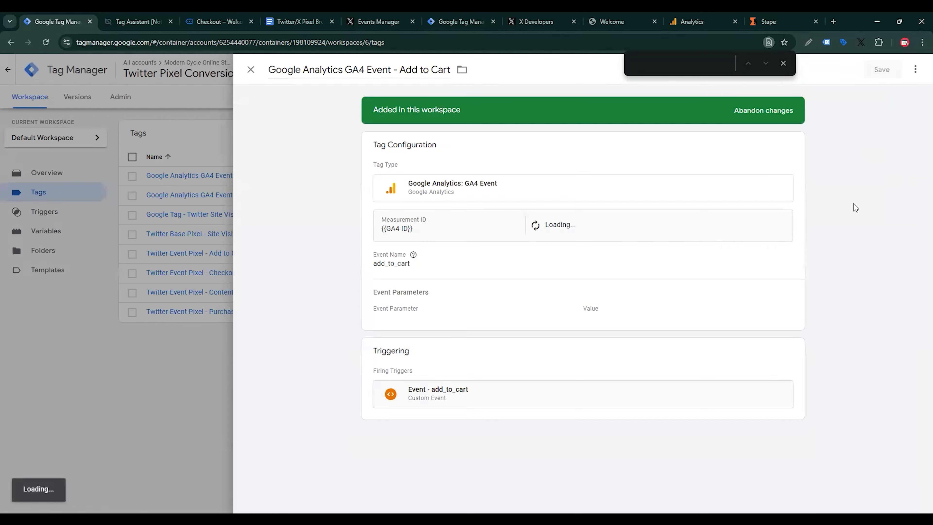
left_click(915, 69)
left_click(881, 90)
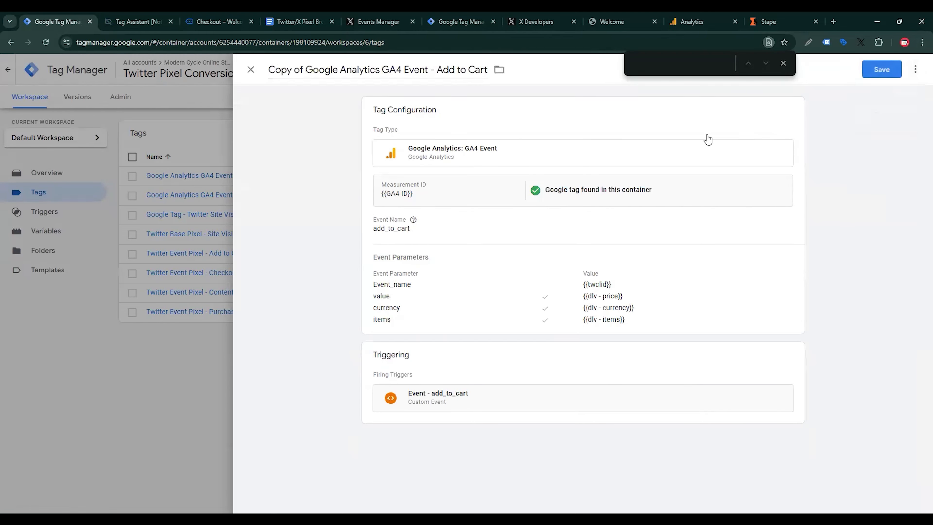
left_click_drag(305, 70, 253, 83)
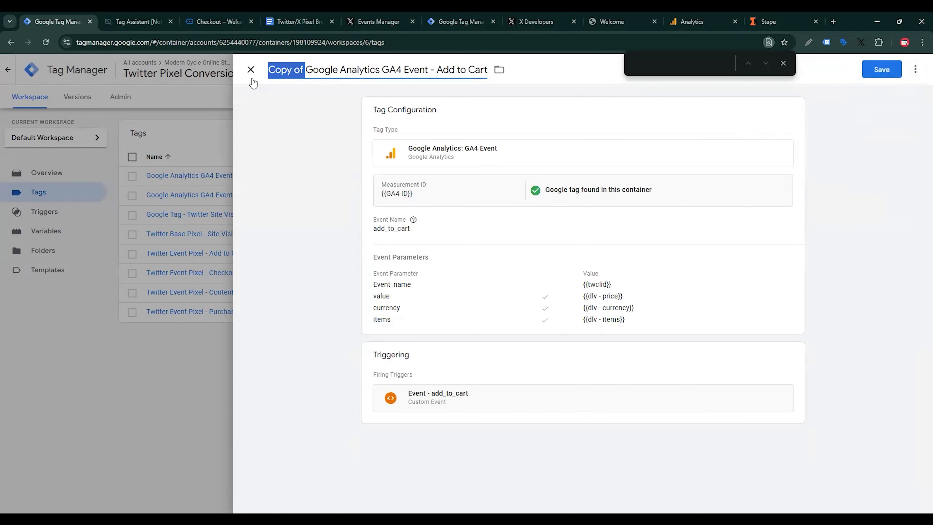
key("BackSpace")
left_click_drag(400, 69, 450, 69)
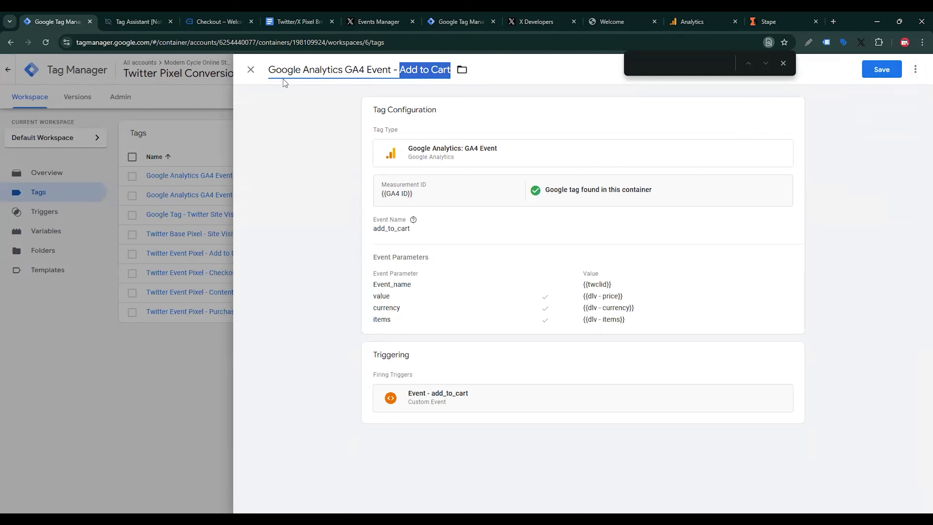
type("Checkout")
left_click(437, 196)
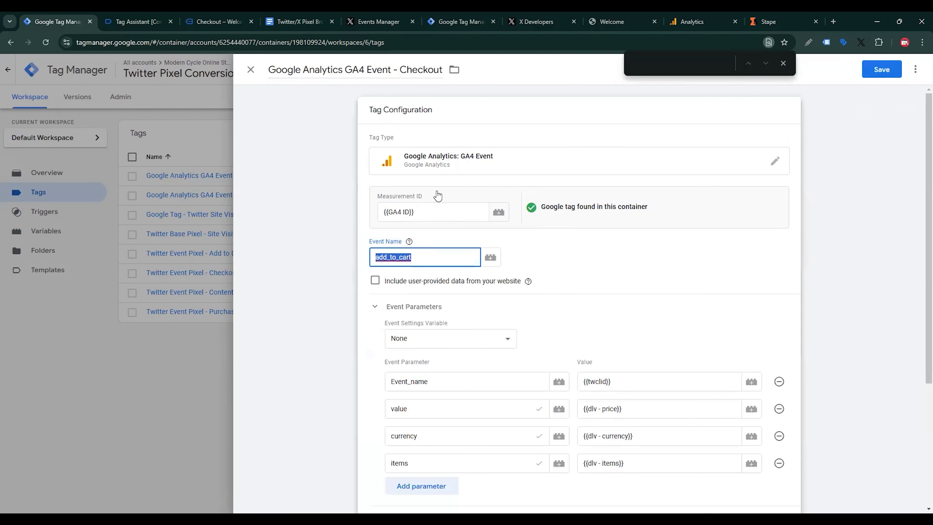
type("begin_checkout")
Step: Add a fifth event parameter named coupon to the Checkout tag
scroll(437, 196, "down", 4)
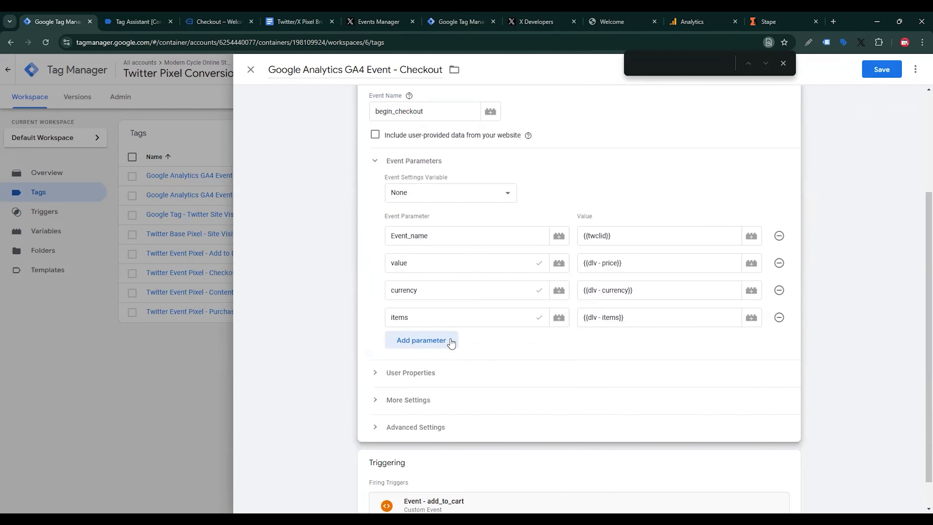
left_click(442, 342)
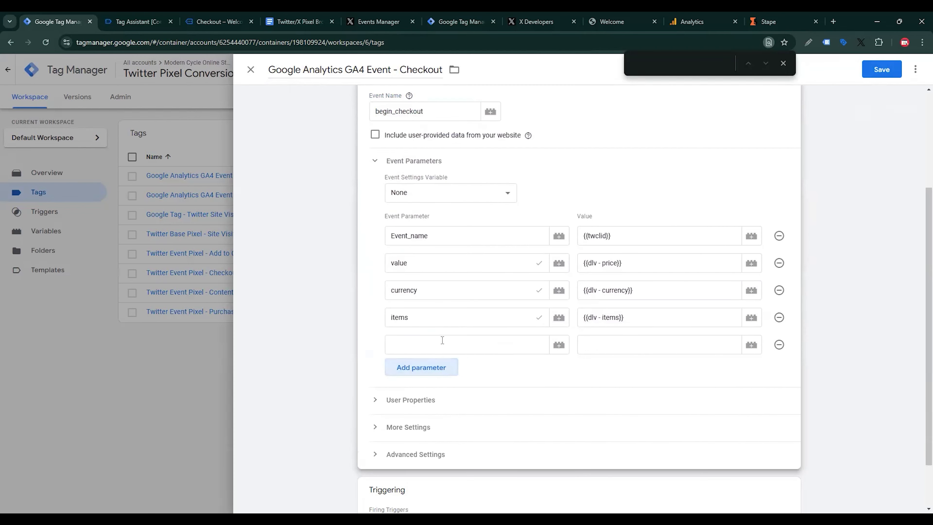
left_click(469, 339)
type("cou")
left_click(449, 361)
Step: Create a new variable of type Data Layer Variable for the coupon parameter's value
left_click(618, 343)
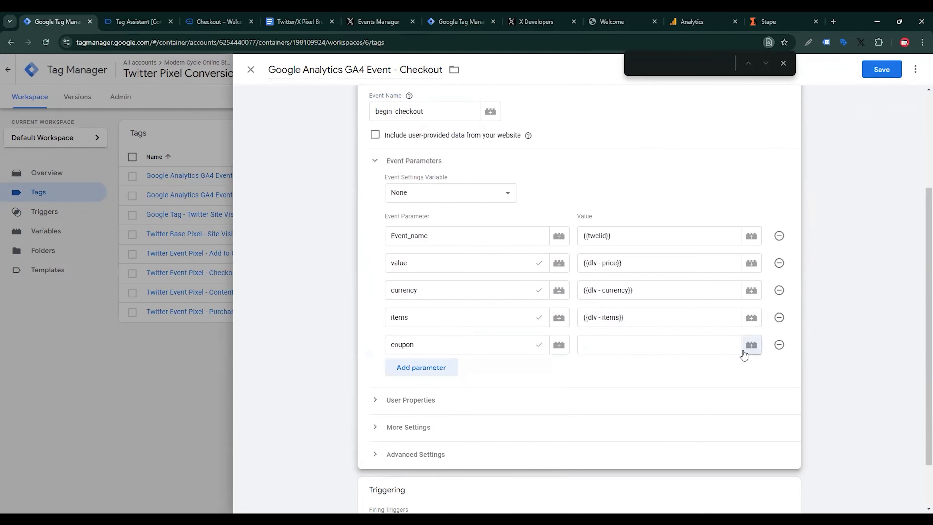
left_click(749, 346)
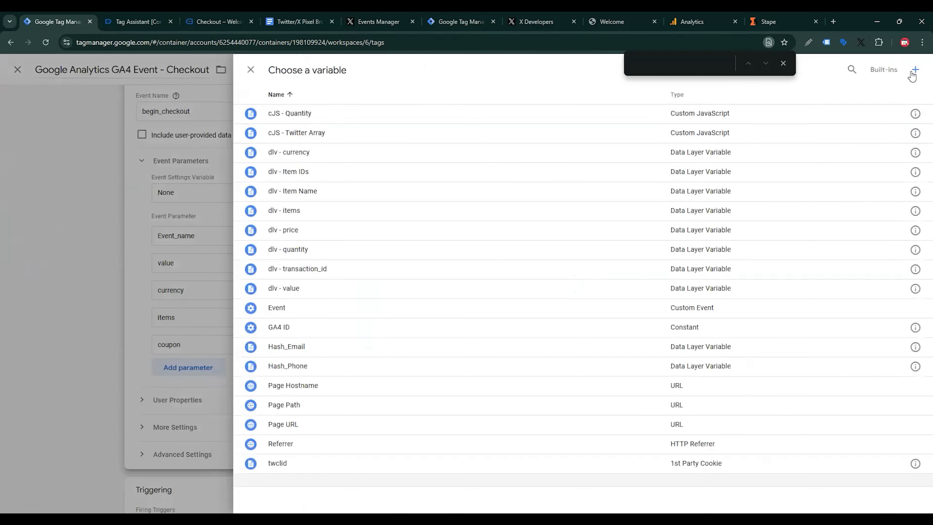
left_click(915, 71)
left_click(779, 166)
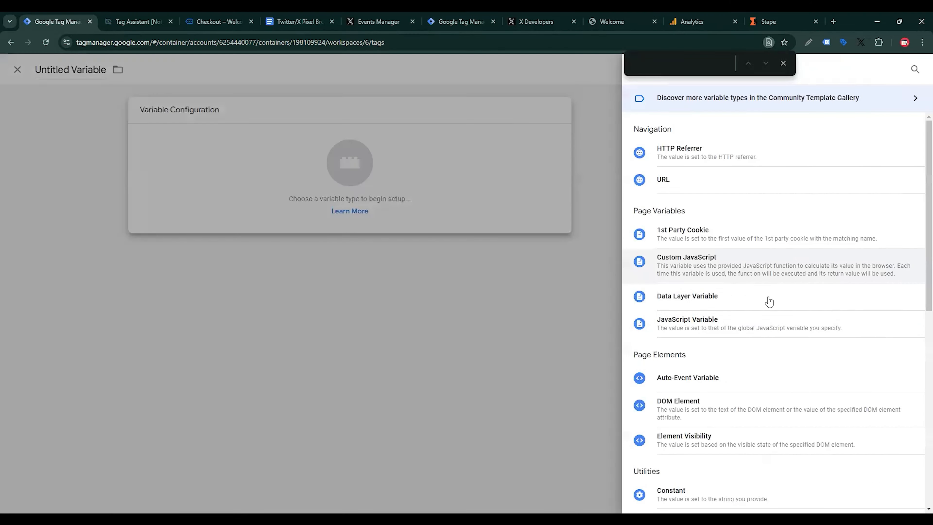
left_click(711, 295)
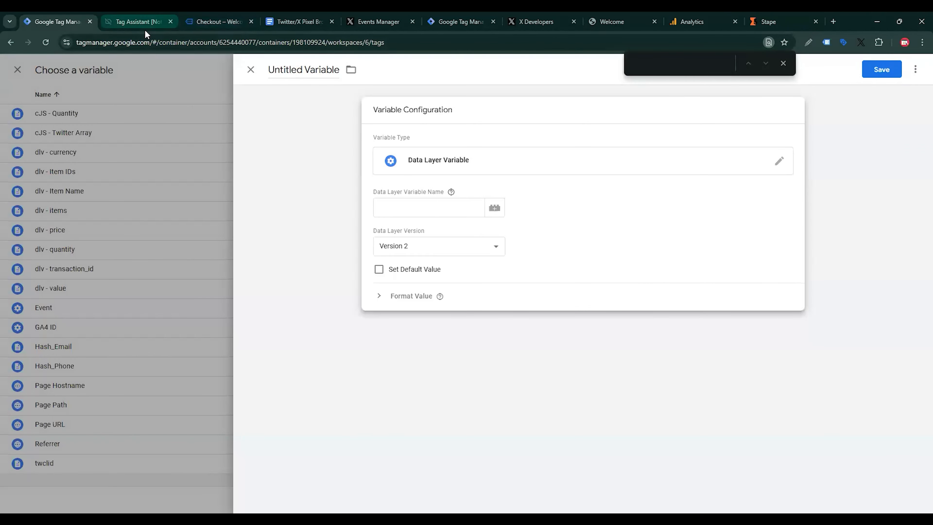
Step: Copy the ecommerce key from the purchase event in Tag Assistant and enter "ecommerce." as the start of the data layer variable name
left_click(144, 28)
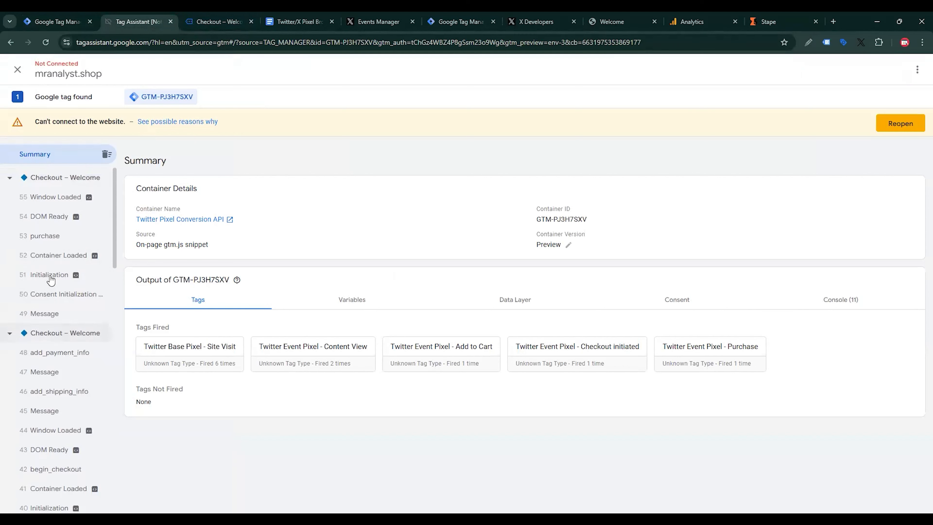
left_click(55, 237)
left_click(682, 215)
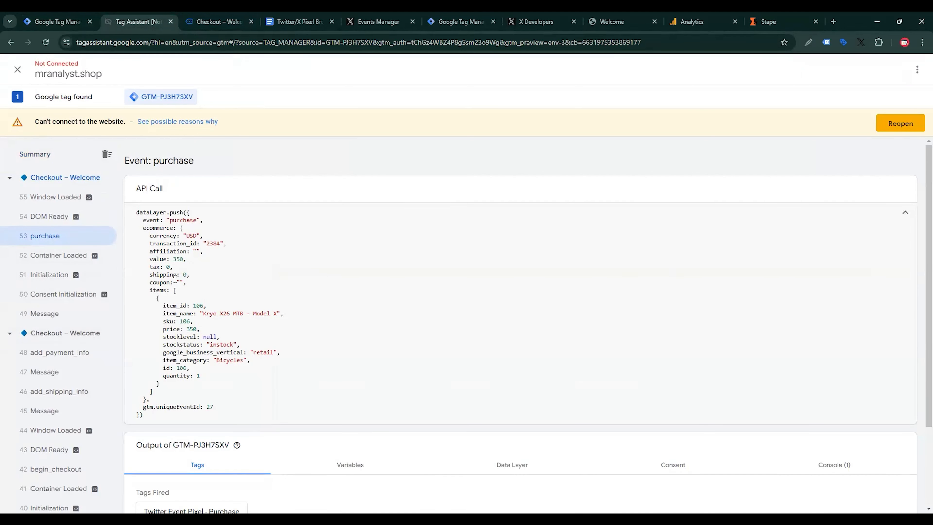
double_click(157, 228)
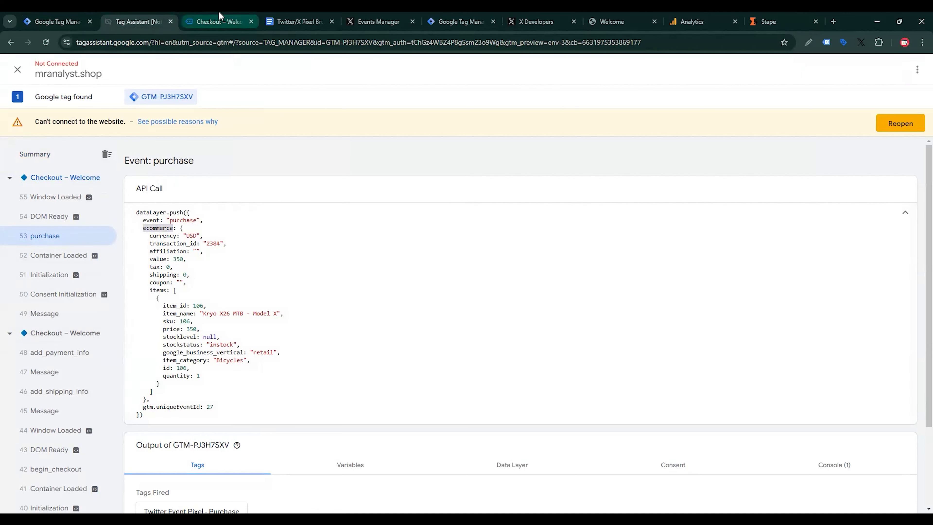
left_click(56, 22)
left_click(394, 183)
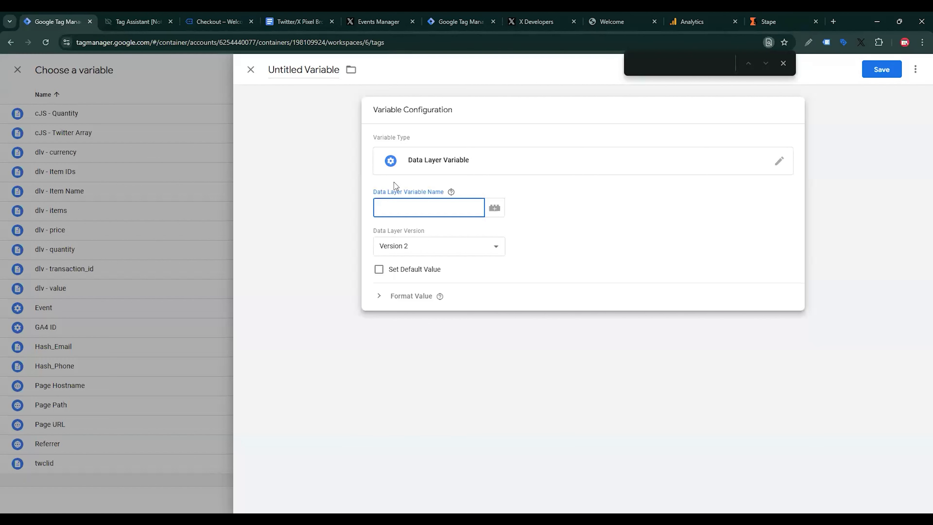
type("ecommerce.")
Step: Copy the coupon key from the purchase event in Tag Assistant and complete the data layer variable name as ecommerce.coupon
left_click(137, 21)
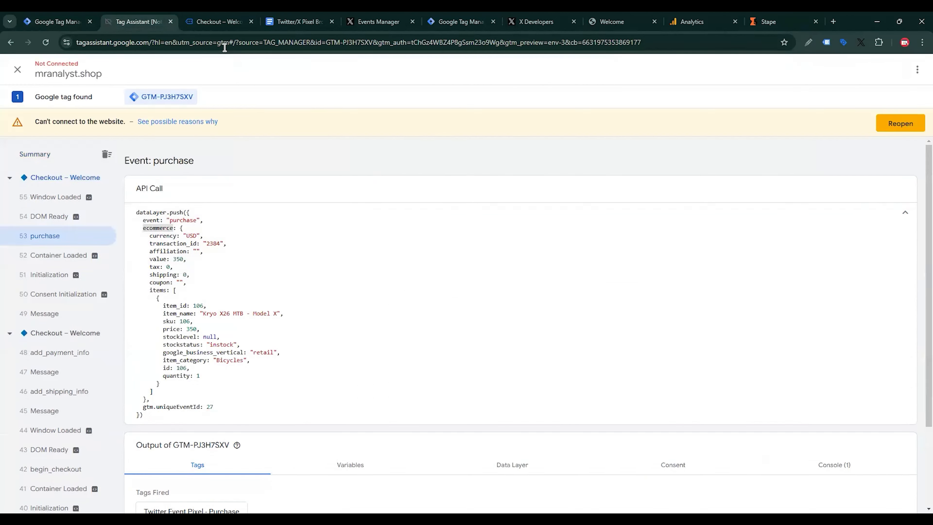
double_click(162, 254)
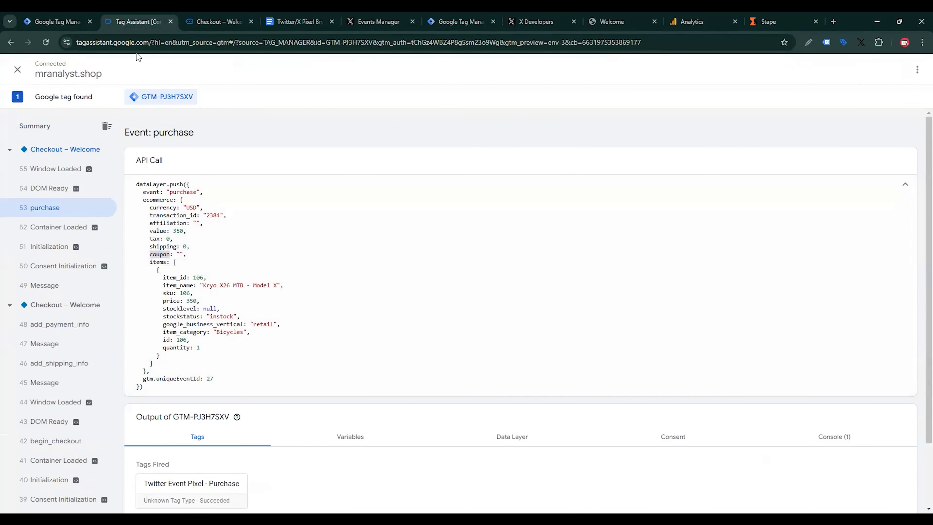
left_click(55, 21)
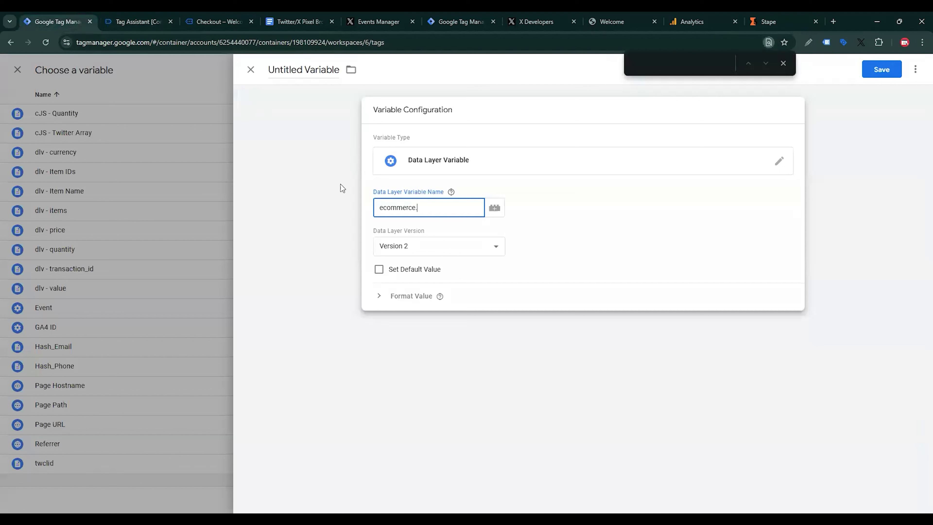
key("ctrl+v")
Step: Name the new coupon variable "dlv -coupon" and save it
left_click(384, 168)
key("ctrl+a")
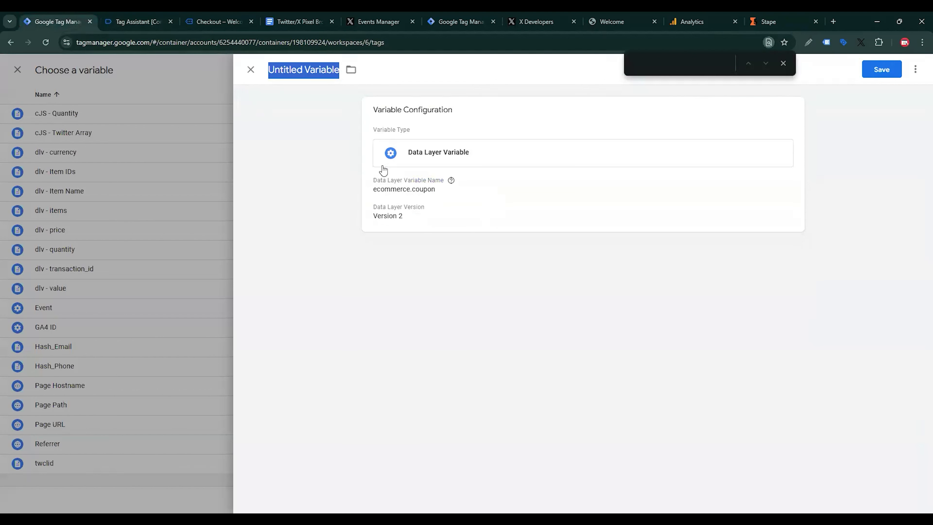
type("dlv -coupon")
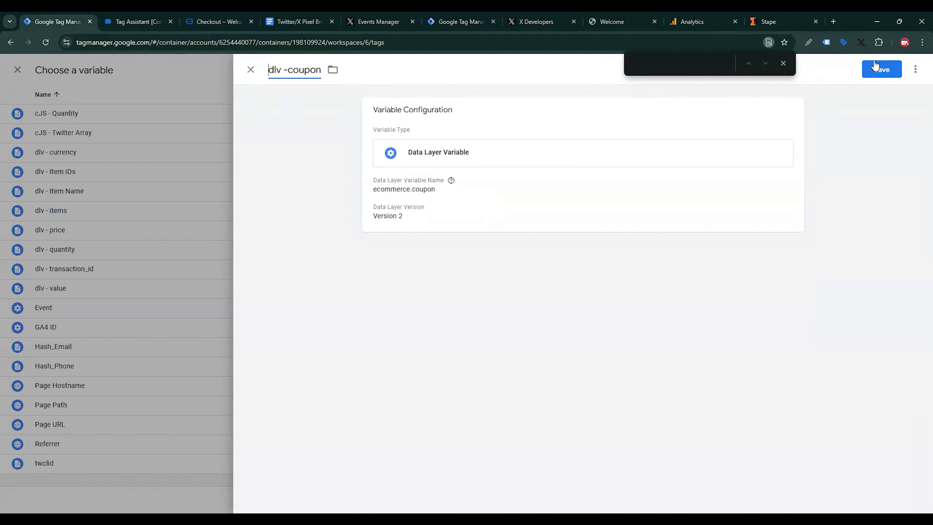
left_click(875, 64)
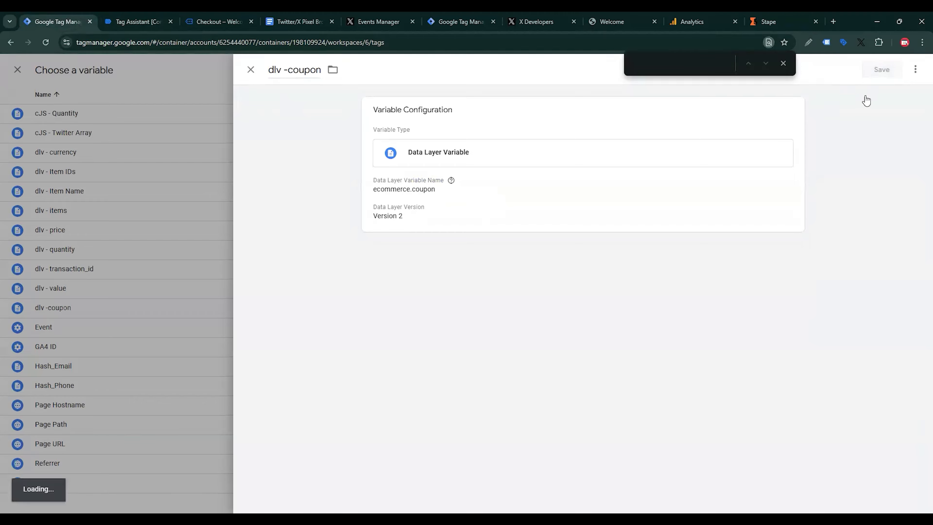
Step: Replace the Checkout tag's add_to_cart trigger with Event - begin_checkout and save the tag
scroll(715, 338, "down", 1)
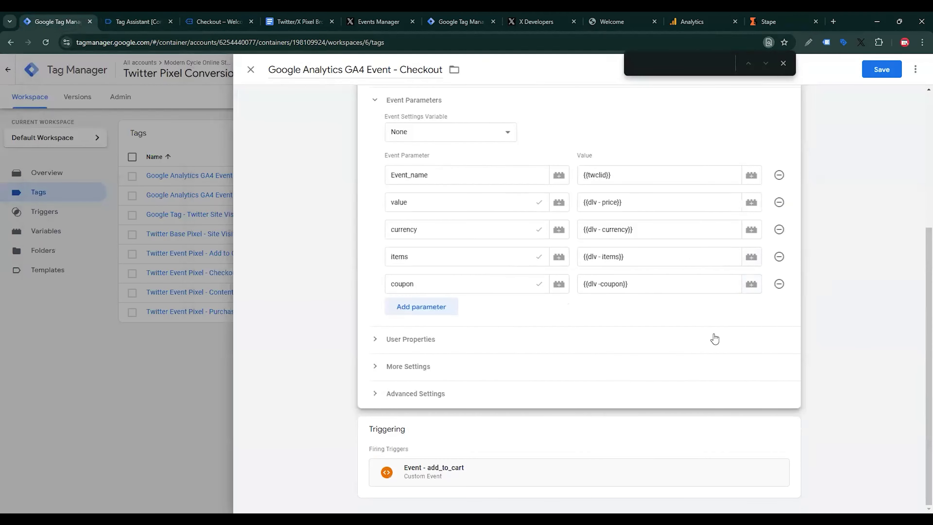
left_click(786, 429)
left_click(781, 415)
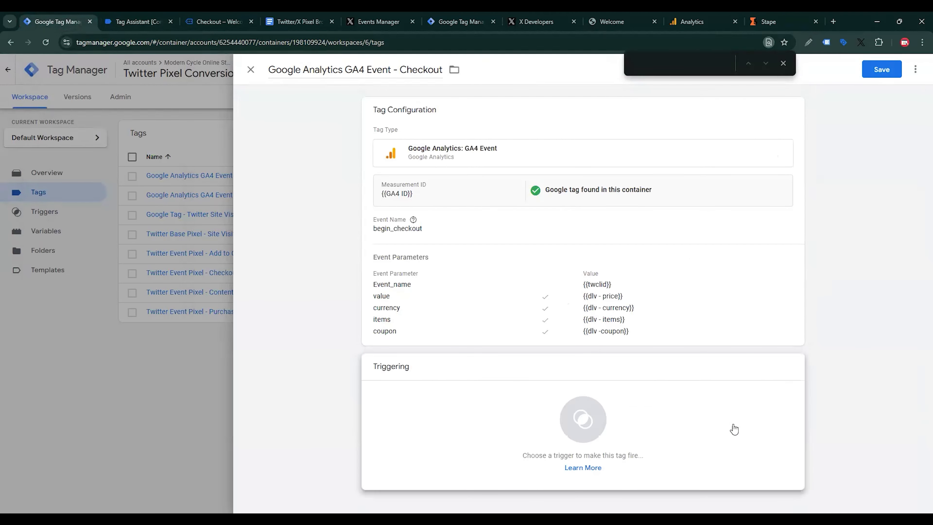
left_click(731, 428)
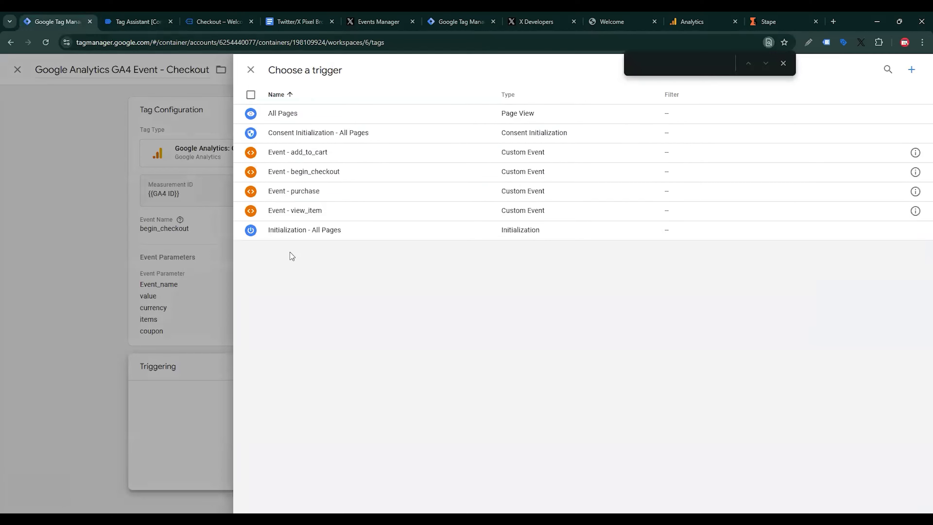
left_click(333, 172)
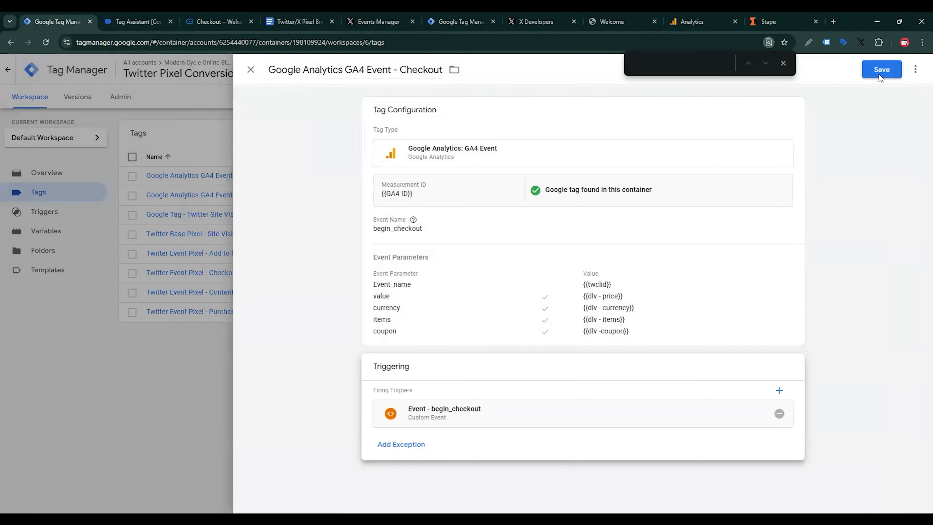
left_click(880, 74)
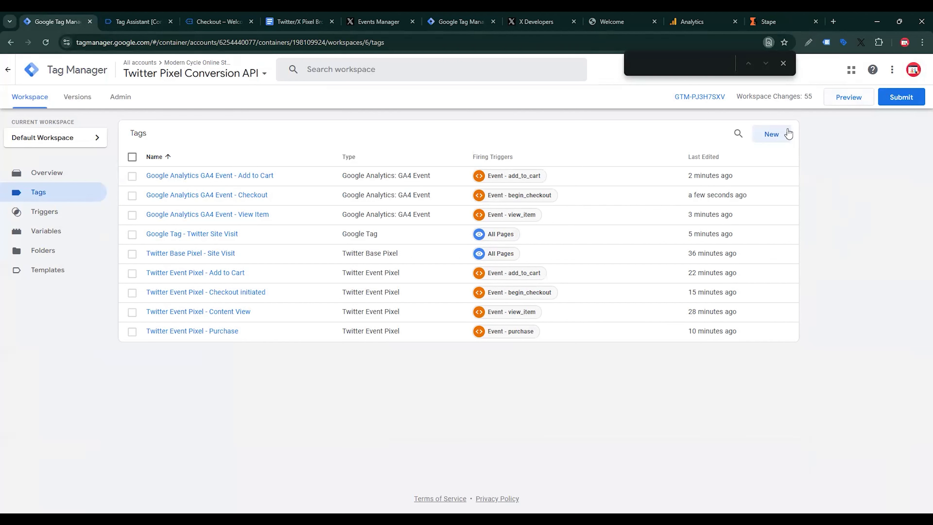
Step: Duplicate the Google Analytics GA4 Event - Checkout tag and name the copy "Google Analytics GA4 Event - Purchase"
left_click(244, 198)
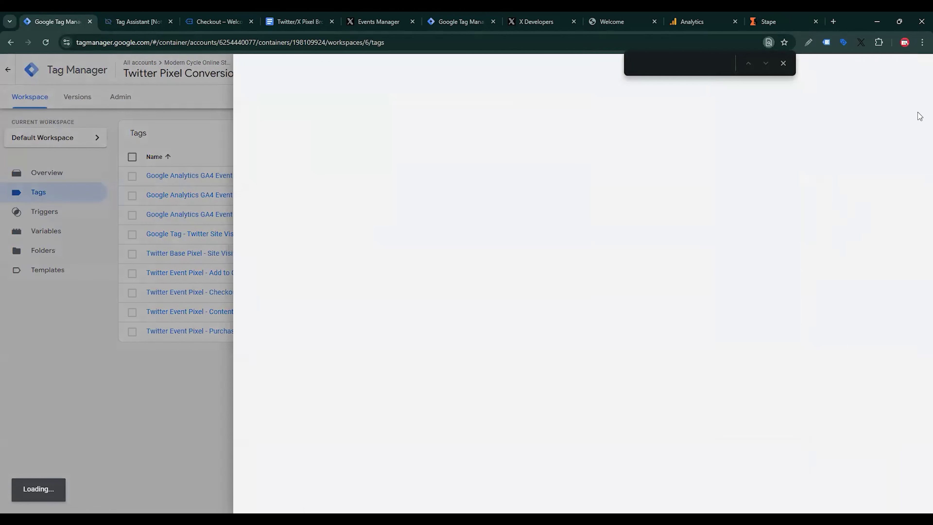
left_click(915, 69)
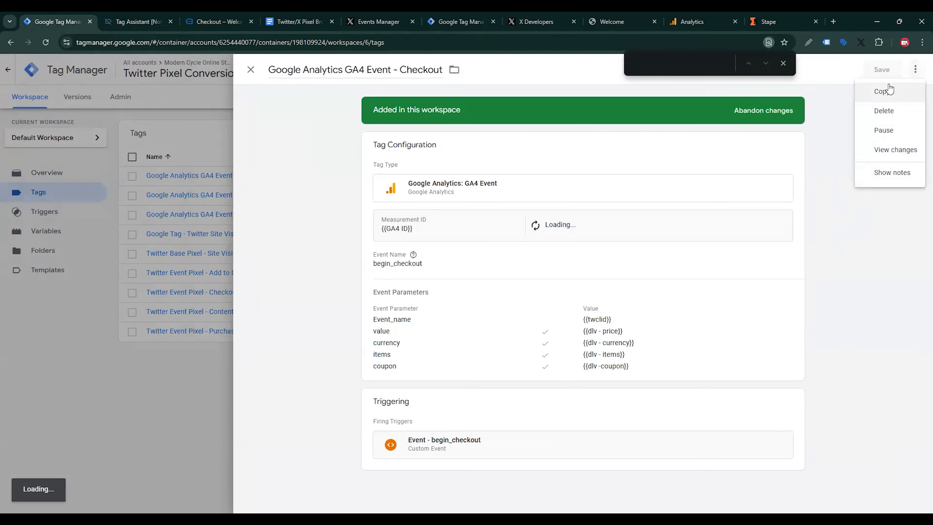
left_click(884, 91)
left_click_drag(305, 69, 249, 79)
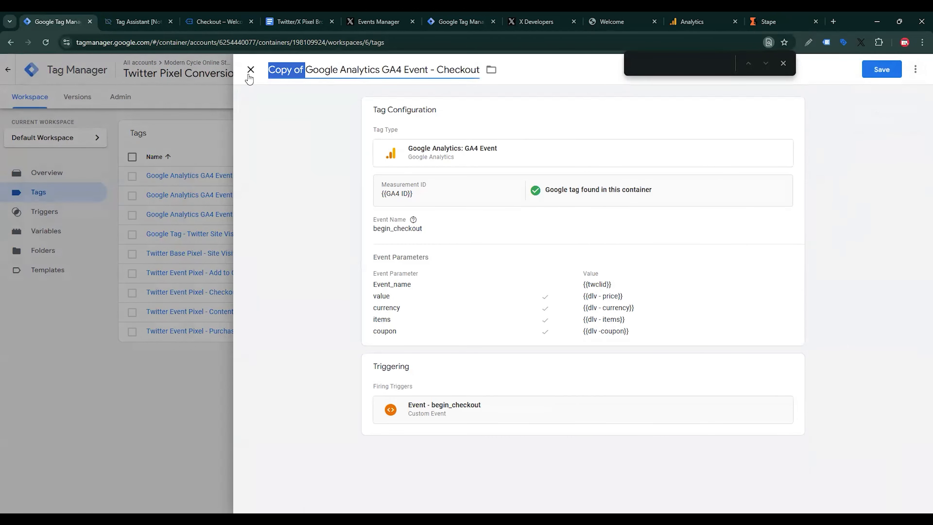
key("BackSpace")
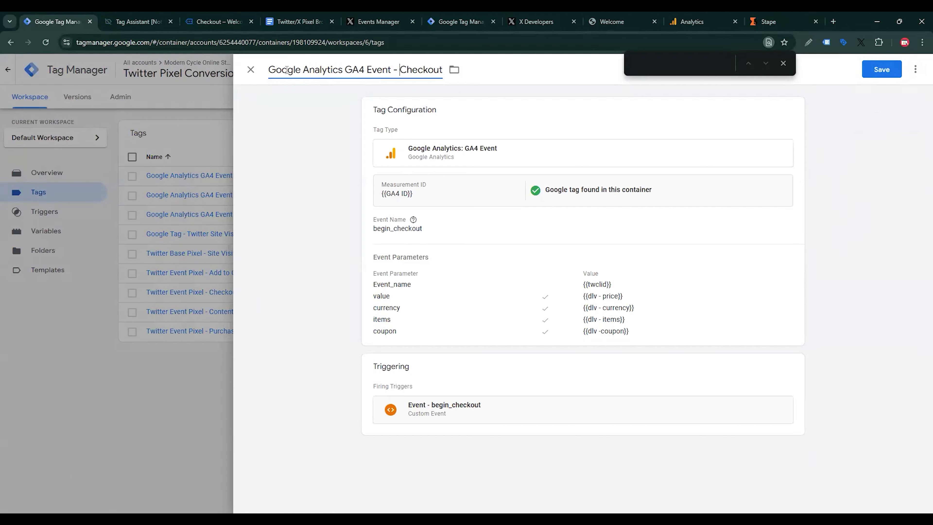
key("shift+End")
type("Purchase")
Step: Set the Purchase tag's event name to purchase
left_click(432, 181)
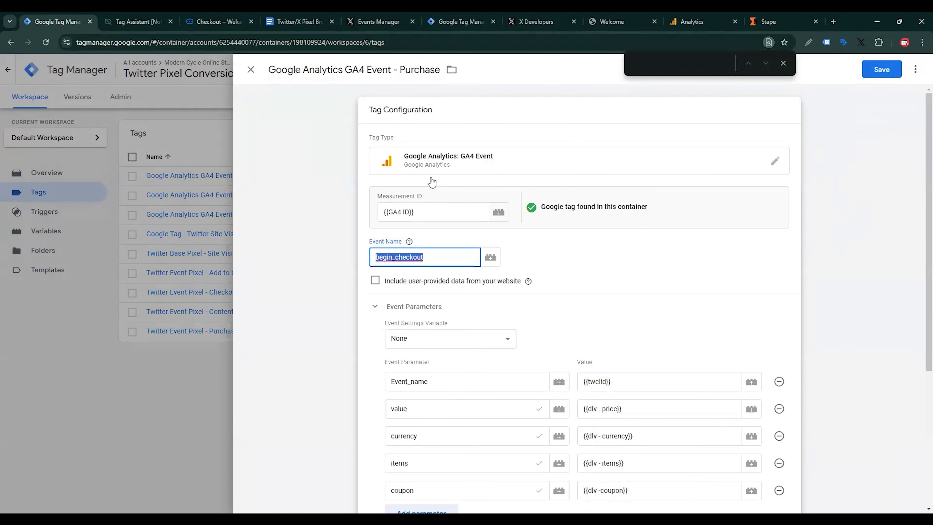
type("pur")
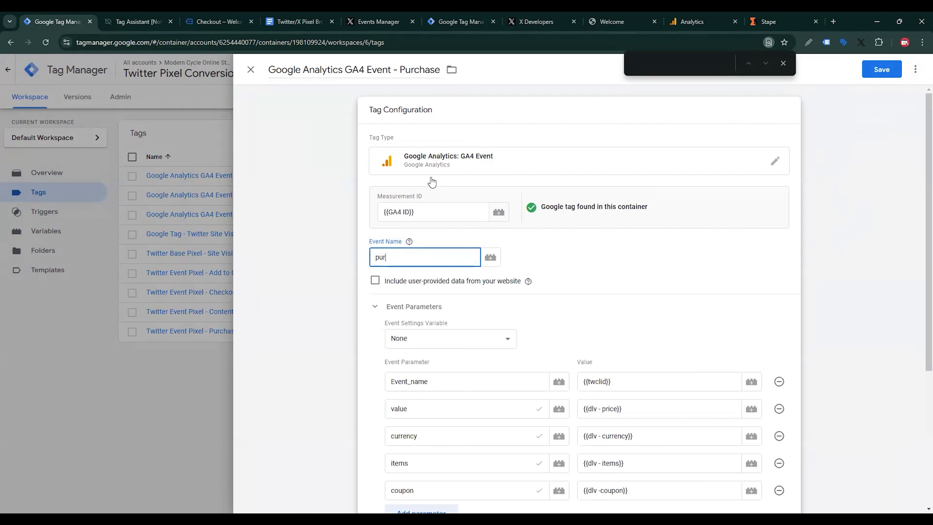
type("chase")
Step: Add a sixth event parameter named shipping to the Purchase tag
scroll(730, 245, "down", 4)
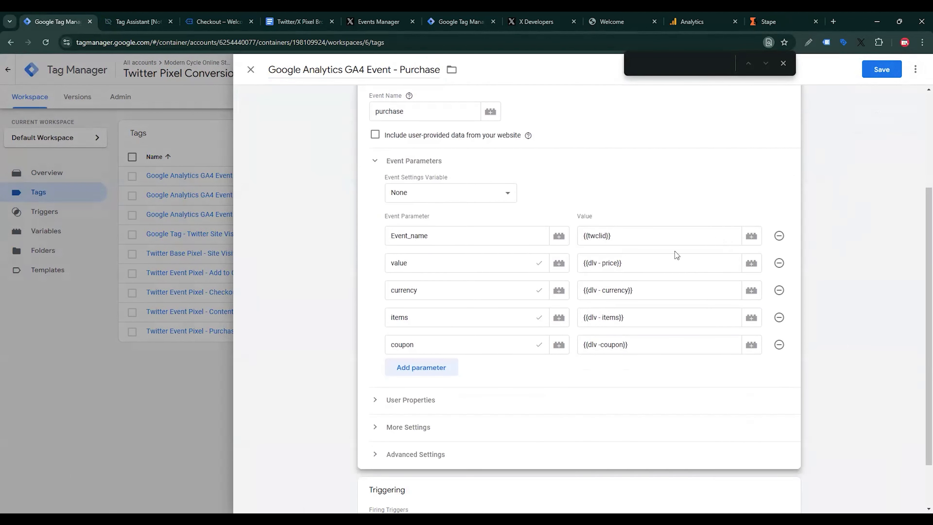
left_click(439, 369)
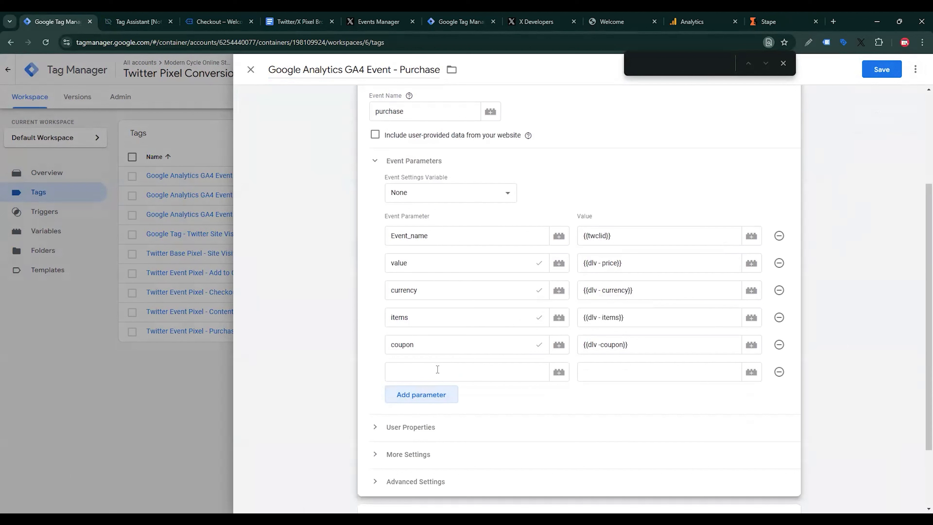
left_click(438, 369)
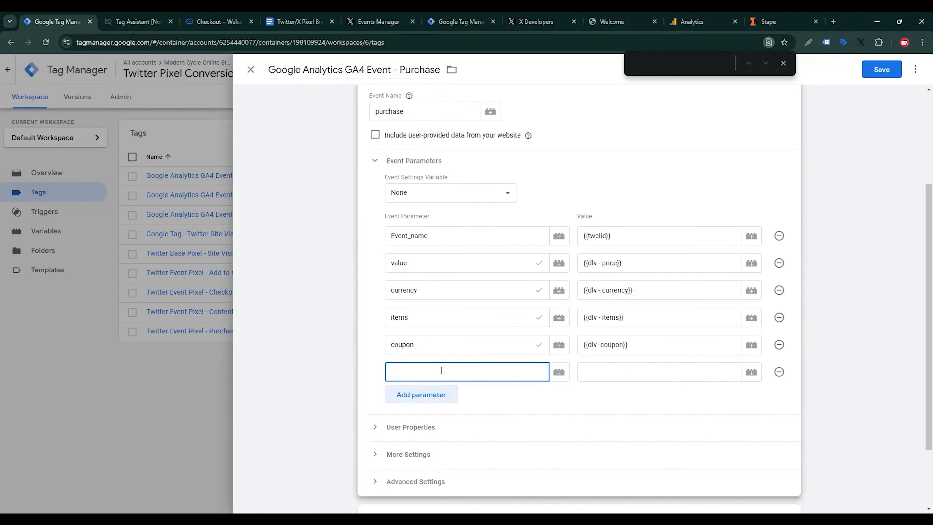
type("shipp")
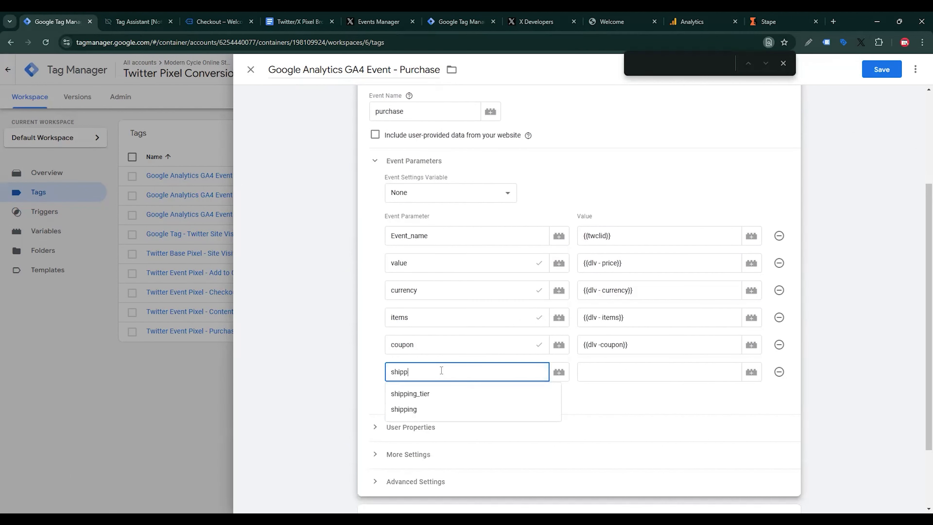
left_click(403, 411)
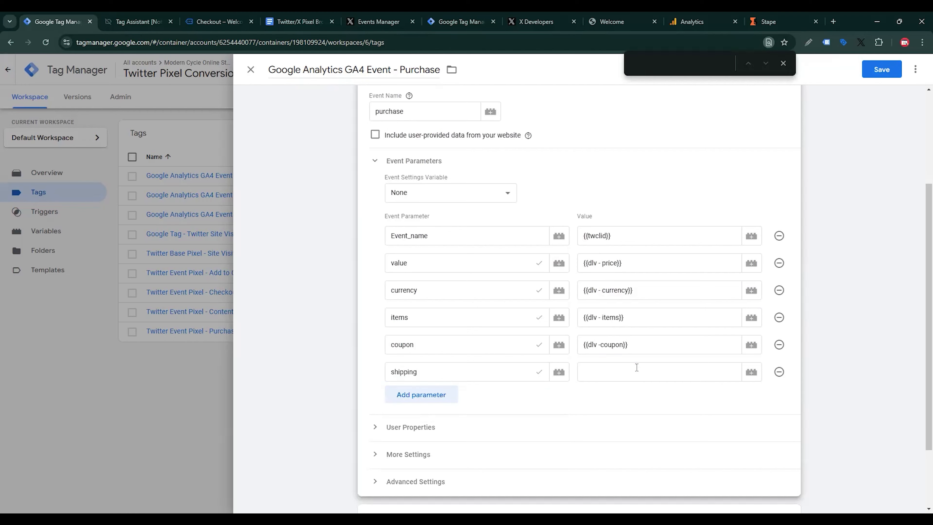
Step: Create a new variable of type Data Layer Variable for the shipping parameter's value
left_click(653, 376)
left_click(752, 372)
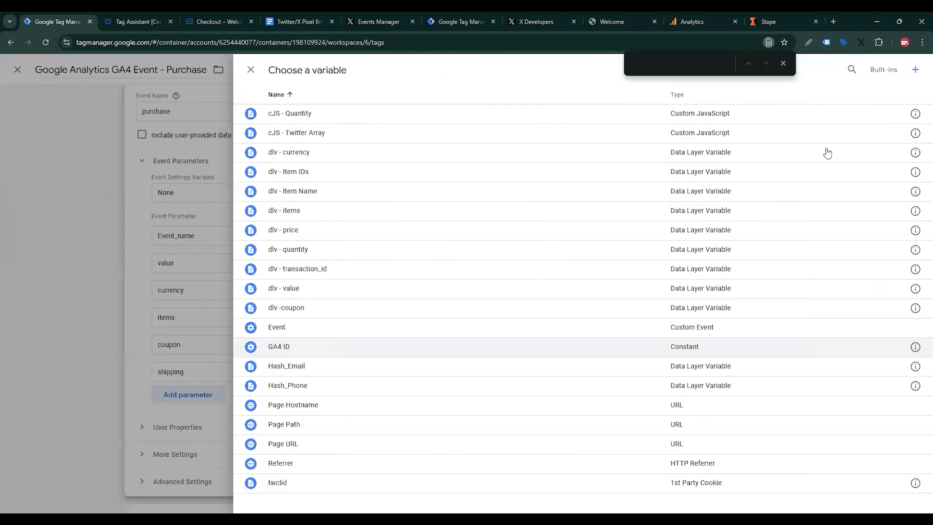
left_click(916, 69)
left_click(771, 152)
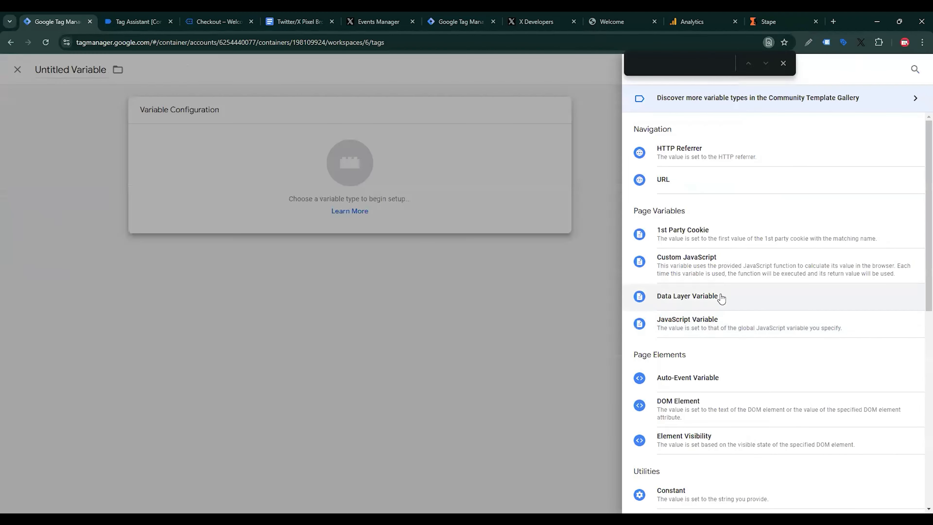
left_click(718, 296)
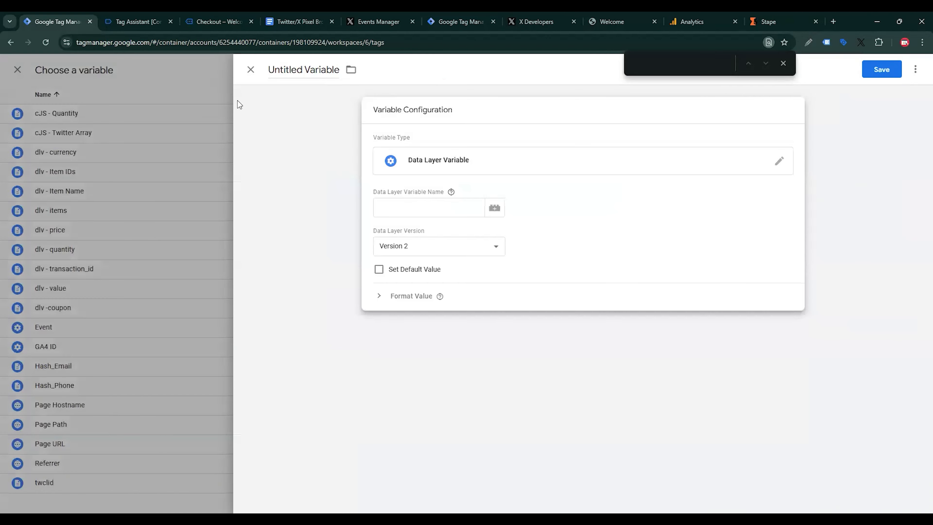
Step: Copy the ecommerce key from the purchase event in Tag Assistant and start the shipping variable's data layer name with "ecommerce."
left_click(147, 23)
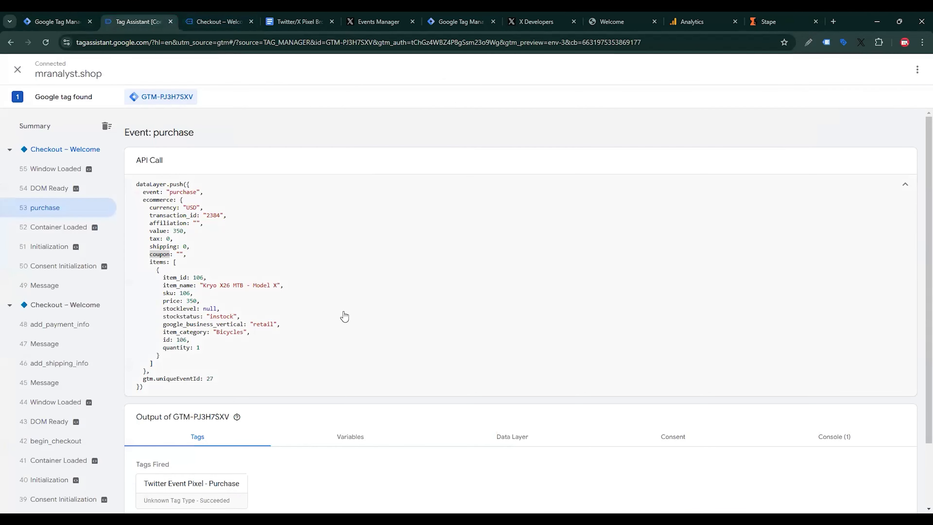
double_click(159, 199)
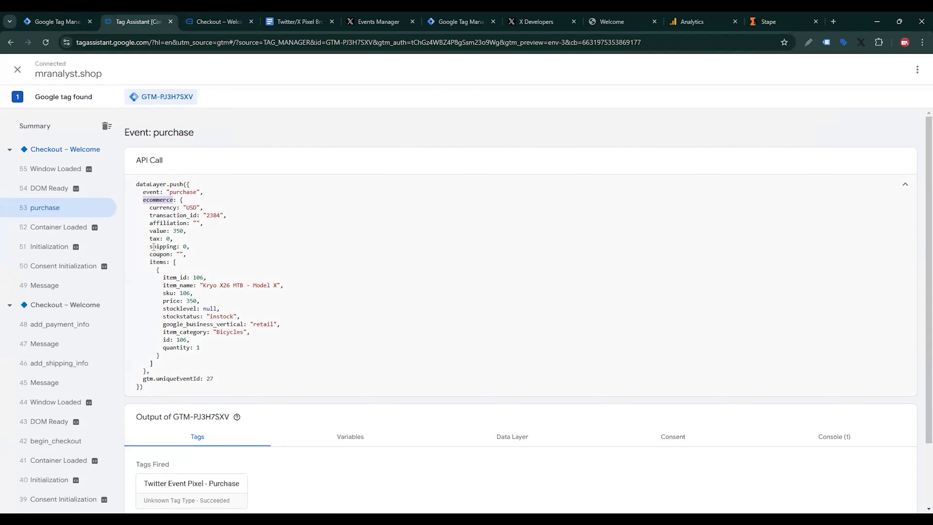
left_click(55, 22)
left_click(412, 194)
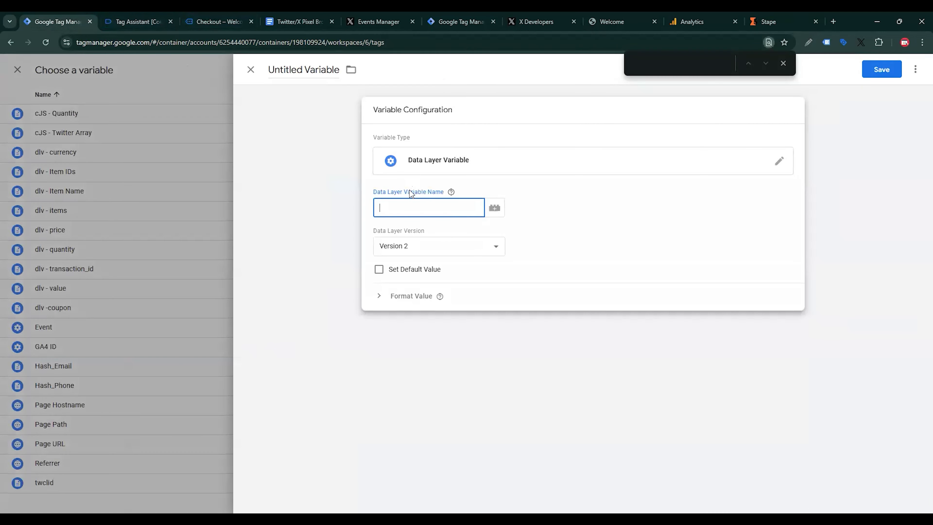
key("ctrl+v")
type(".")
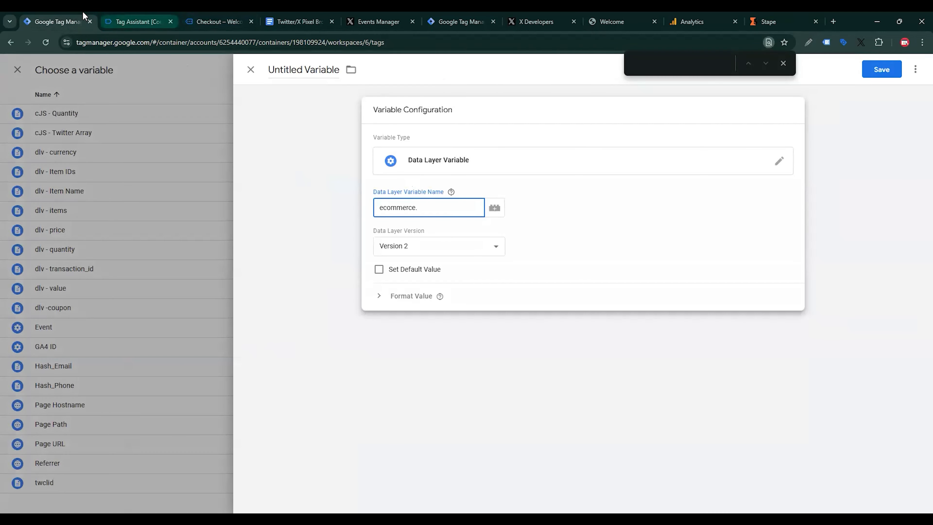
Step: Copy the shipping key from the purchase event in Tag Assistant and complete the data layer variable name as ecommerce.shipping
left_click(136, 22)
left_click(166, 249)
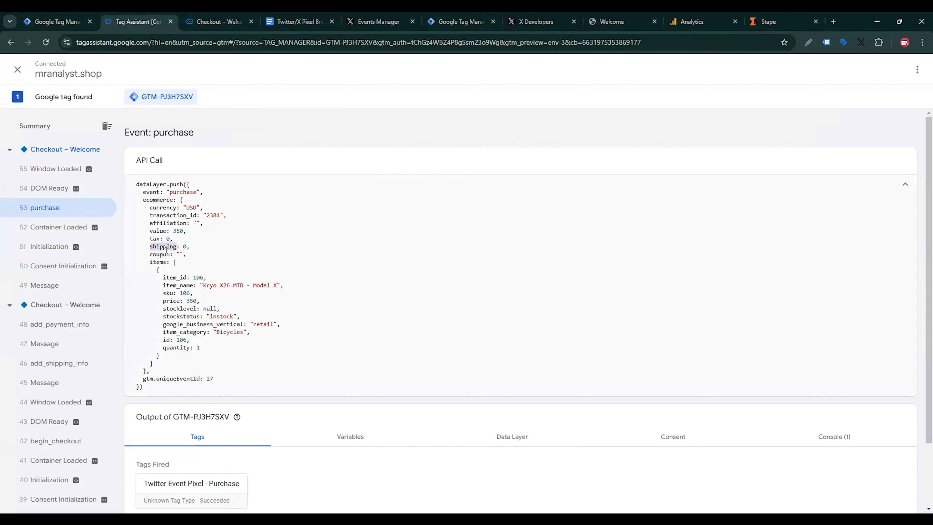
left_click(55, 21)
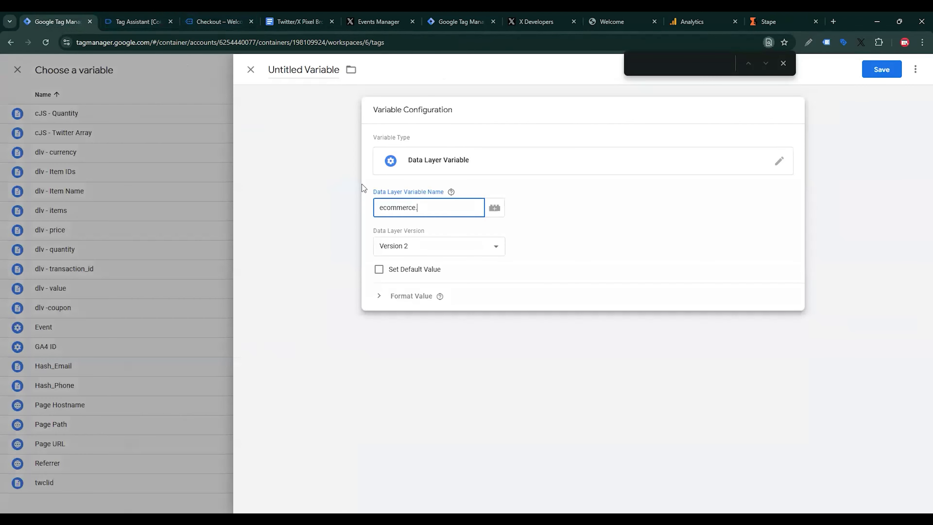
key("ctrl+v")
Step: Name the new shipping variable "dlv - shipping" and save it
left_click(379, 161)
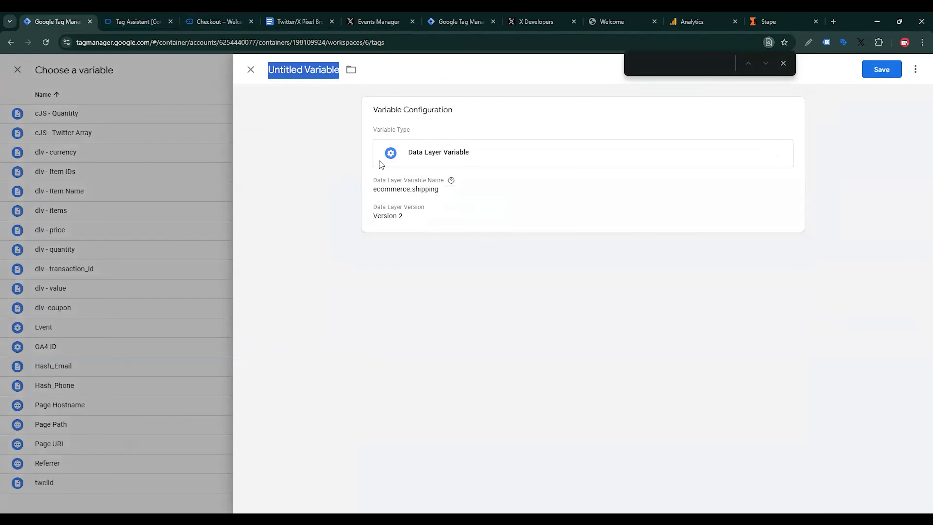
type("dlv -")
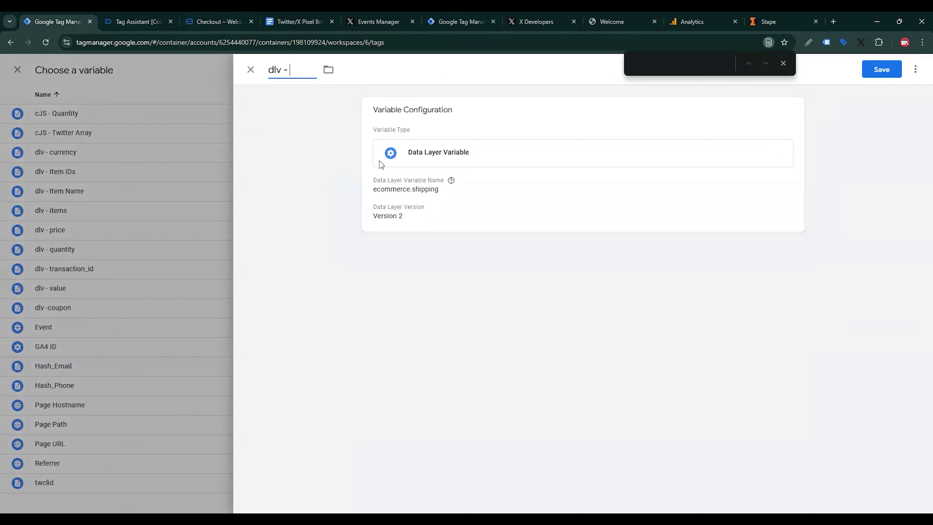
key("ctrl+v")
left_click(881, 71)
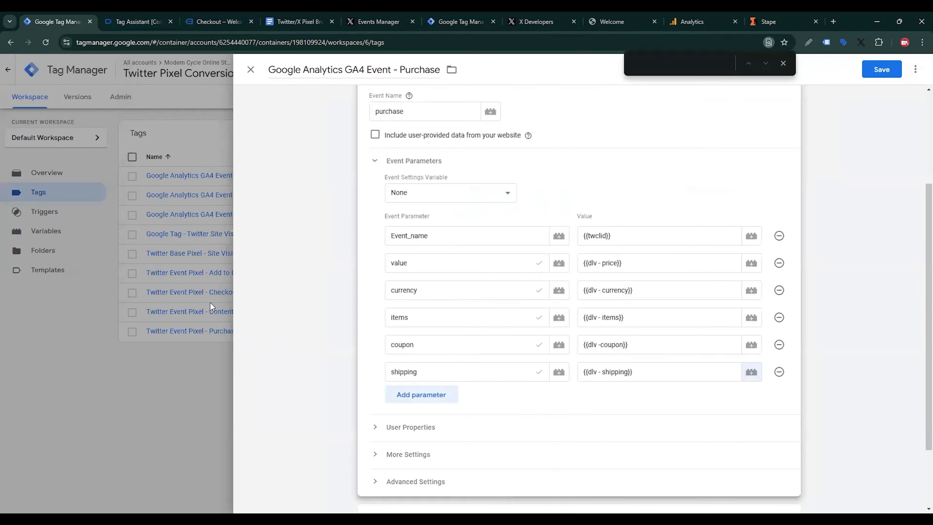
Step: Add a seventh event parameter named tax to the Purchase tag
left_click(419, 394)
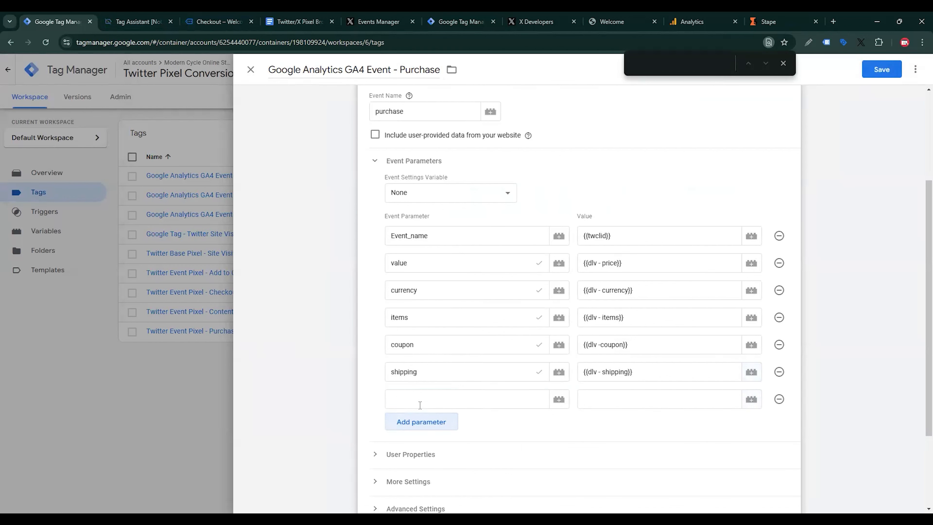
left_click(419, 405)
type("tax")
Step: Create a new Data Layer Variable as the value source for the Purchase tag's tax parameter
left_click(752, 400)
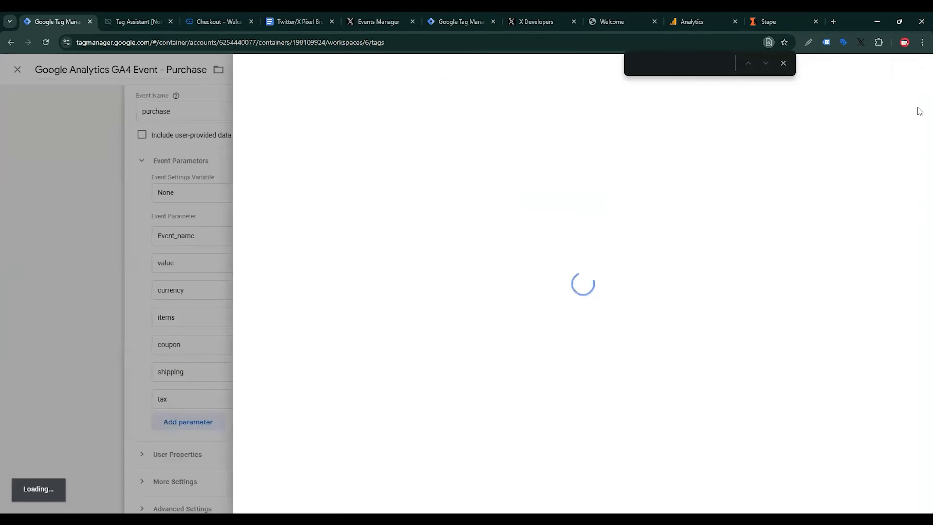
left_click(914, 69)
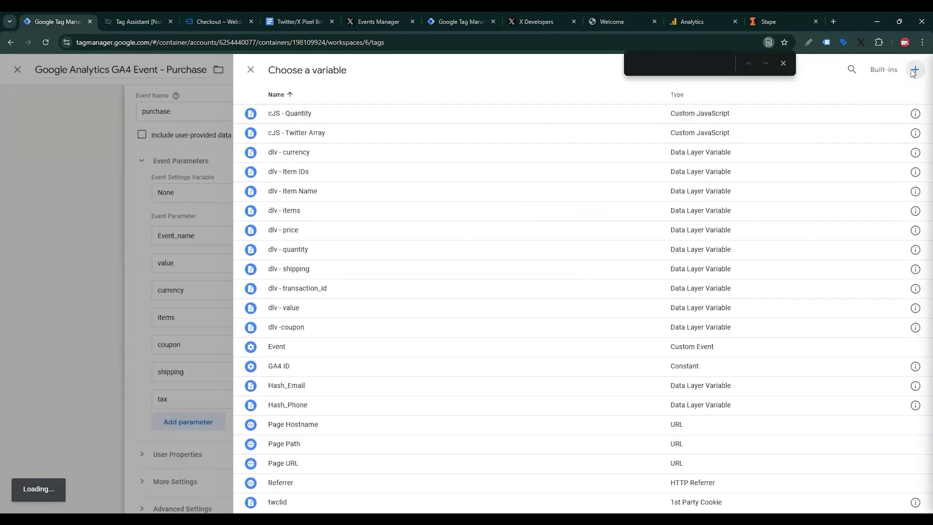
left_click(701, 186)
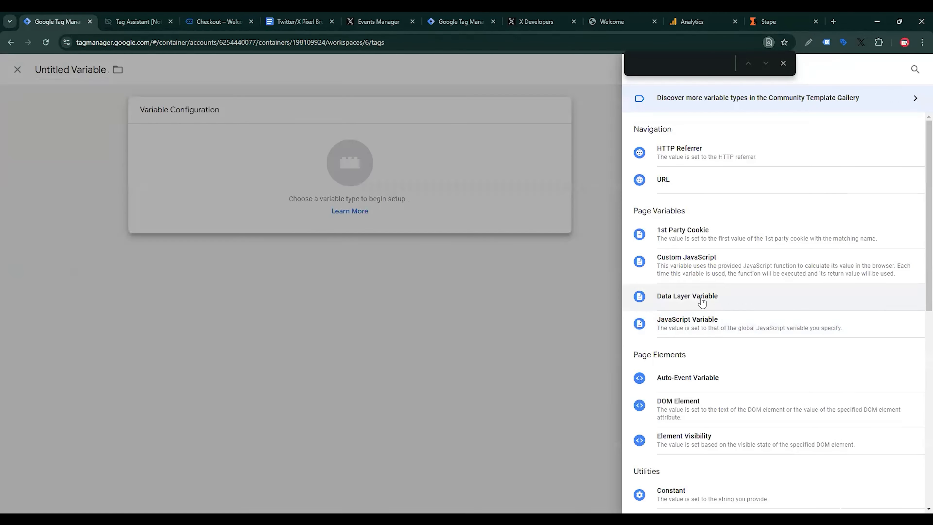
left_click(645, 297)
left_click(371, 203)
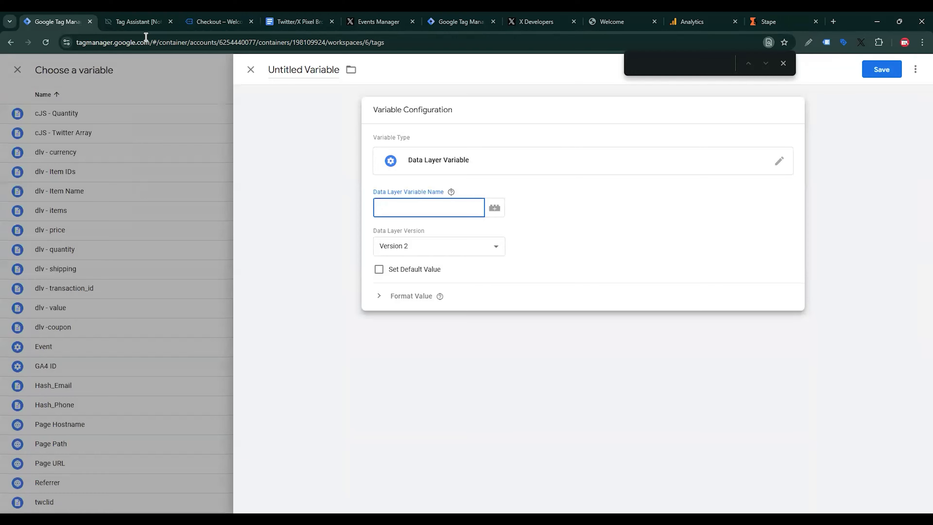
Step: Copy the ecommerce key from the purchase event in Tag Assistant and start the tax variable's data layer name with "ecommerce."
left_click(141, 21)
double_click(152, 225)
key("ctrl+c")
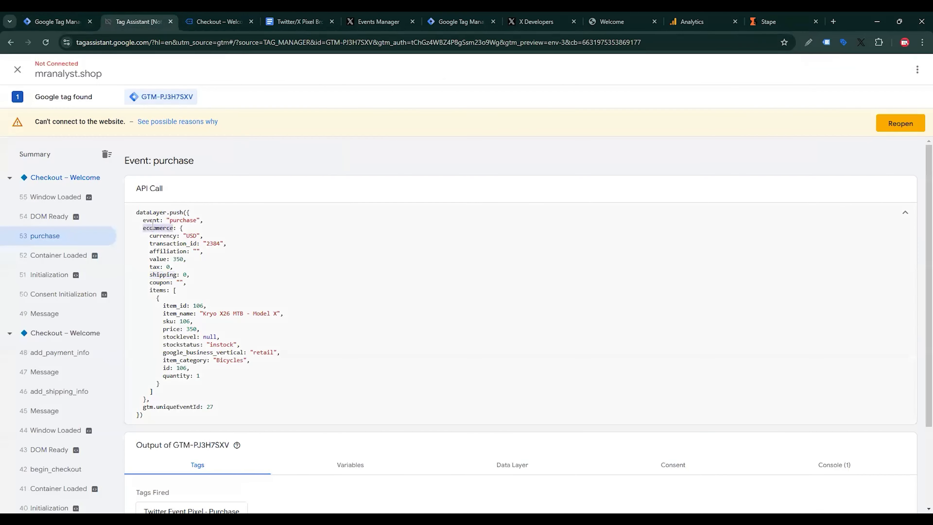
left_click(82, 23)
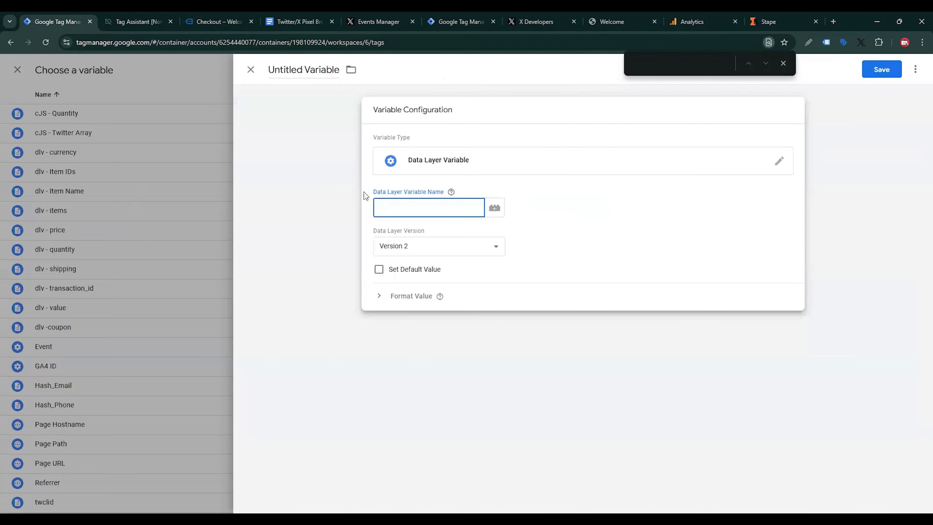
key("ctrl+v")
type(".")
Step: Copy the tax key from the purchase event in Tag Assistant and complete the data layer variable name as ecommerce.tax
left_click(138, 21)
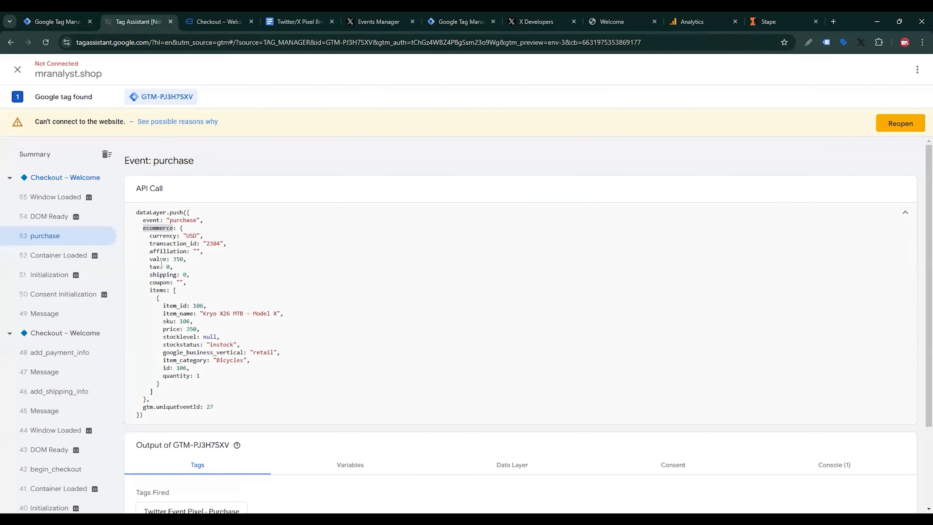
double_click(155, 266)
key("ctrl+c")
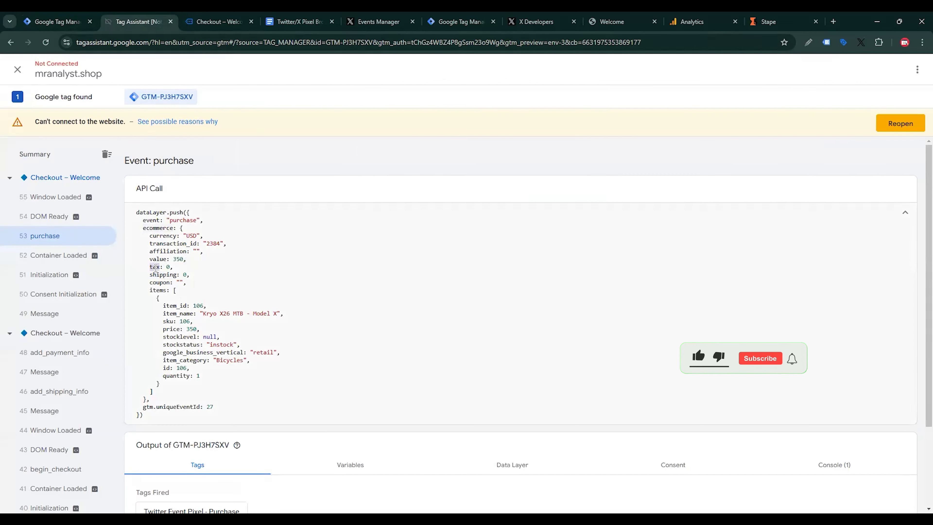
left_click(55, 22)
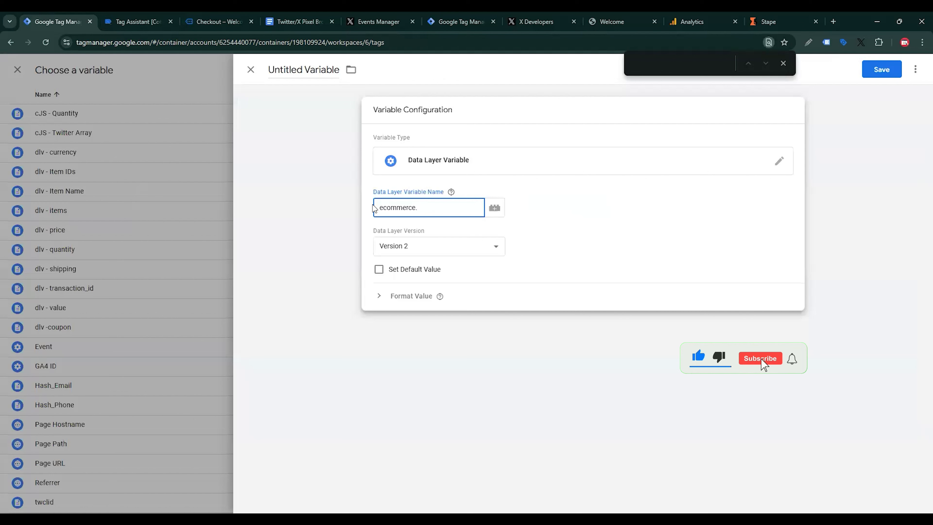
key("ctrl+v")
Step: Name the new tax variable "dlv - tax" and save it
left_click(360, 175)
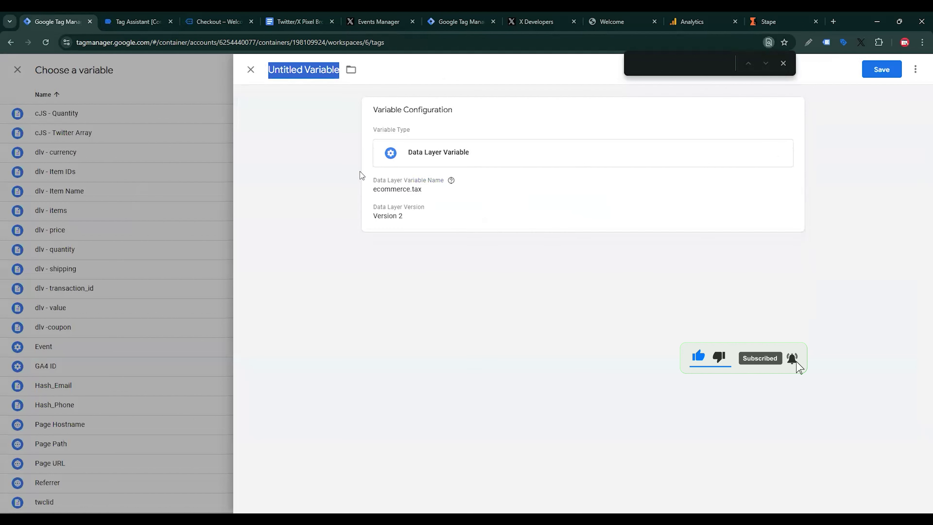
type("dlv - tax")
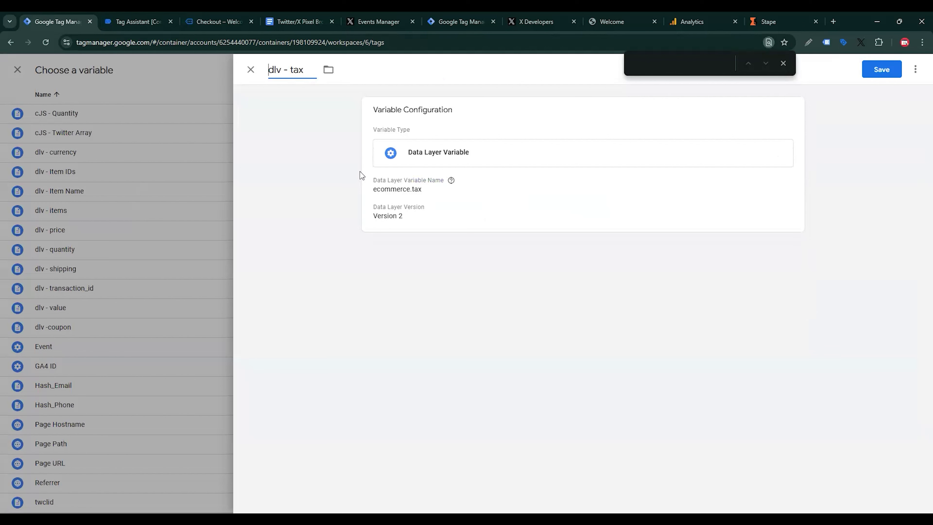
left_click(880, 77)
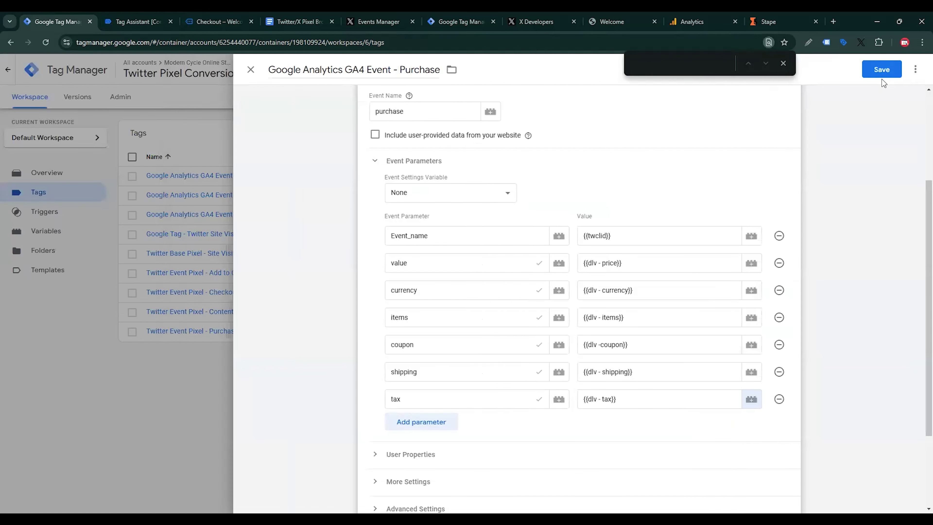
Step: Add an event parameter named transaction_id to the Purchase tag and set its value to the "dlv - transaction_id" variable
scroll(645, 294, "down", 3)
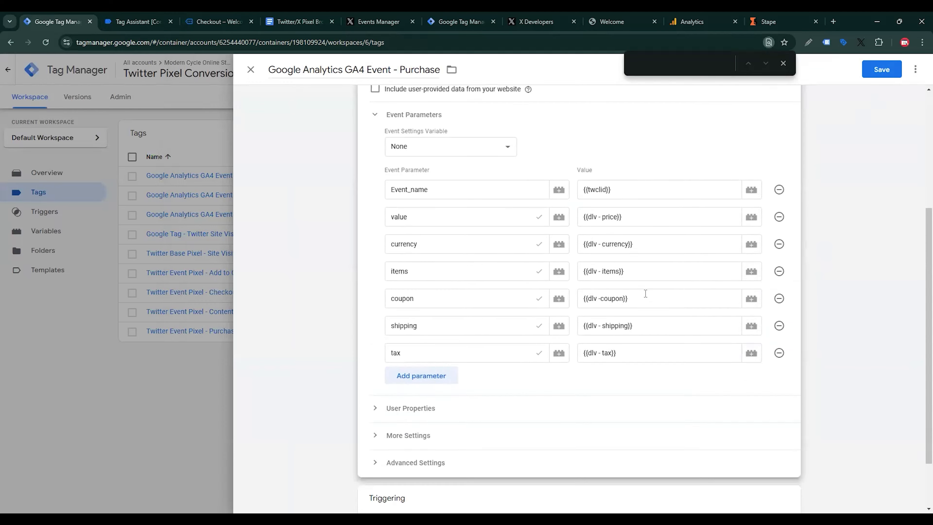
left_click(421, 307)
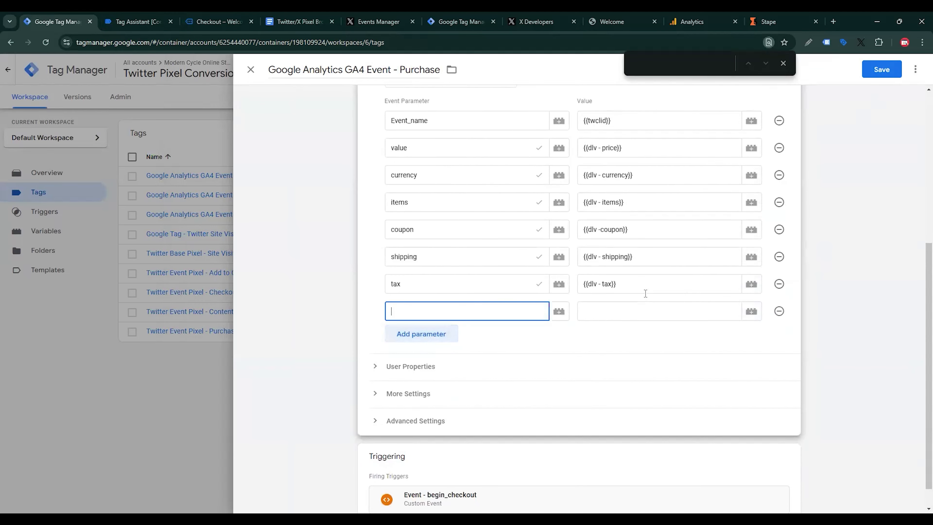
type("tr")
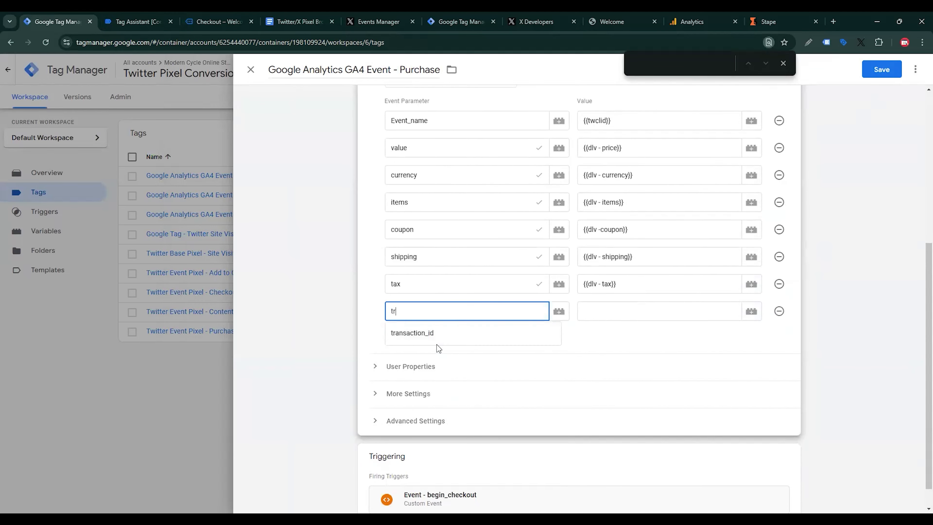
left_click(438, 333)
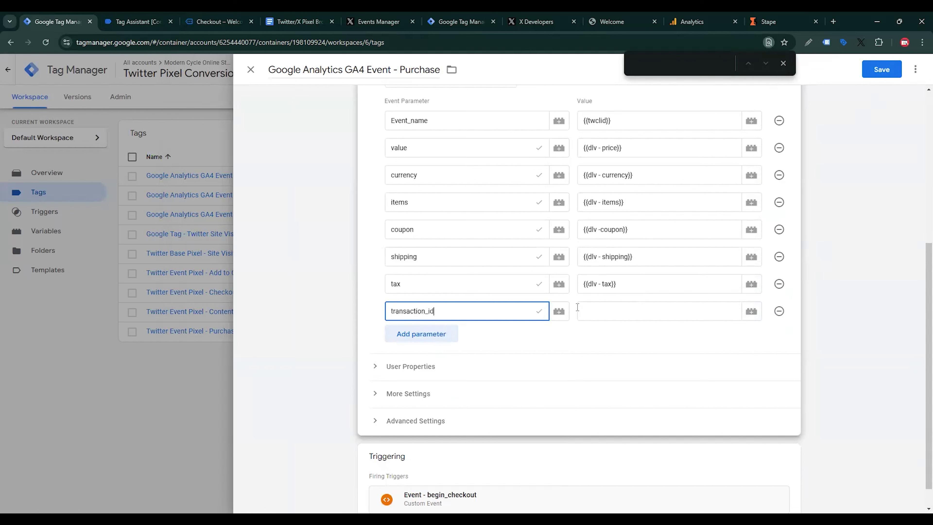
left_click(587, 309)
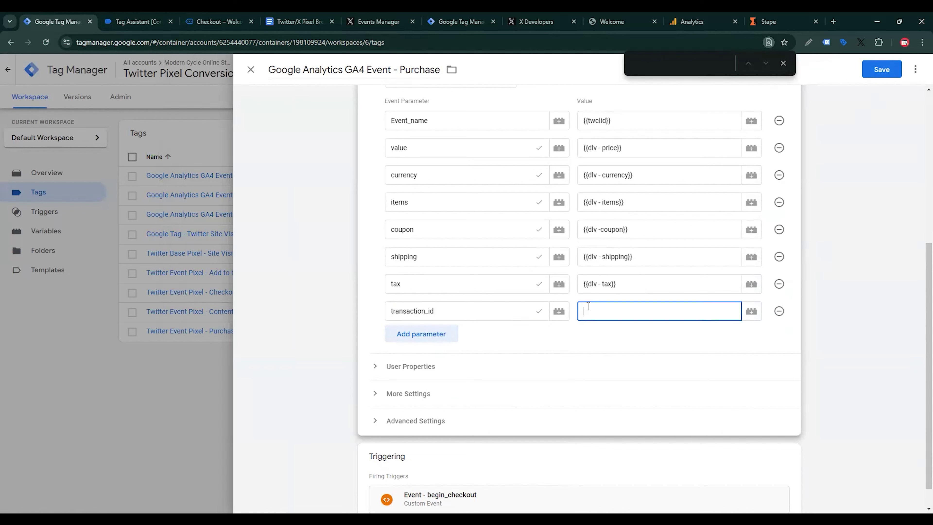
left_click(751, 312)
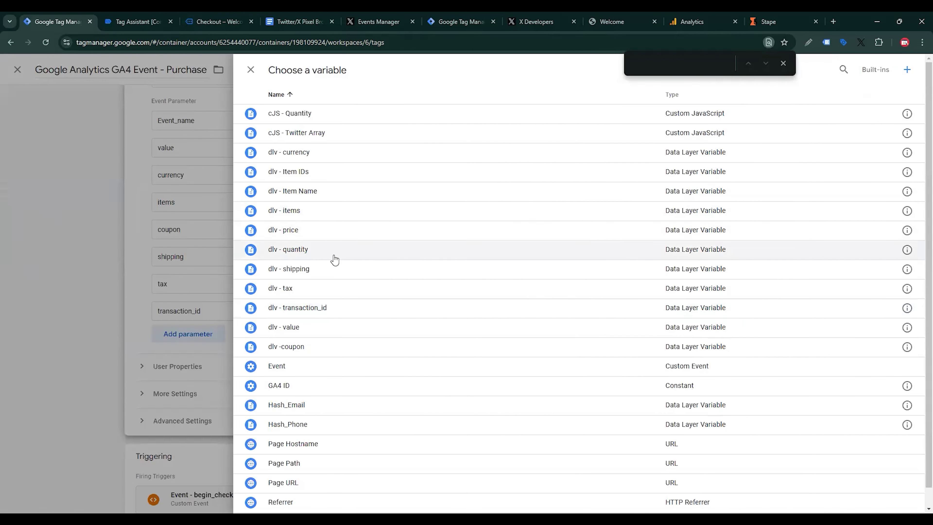
left_click(335, 309)
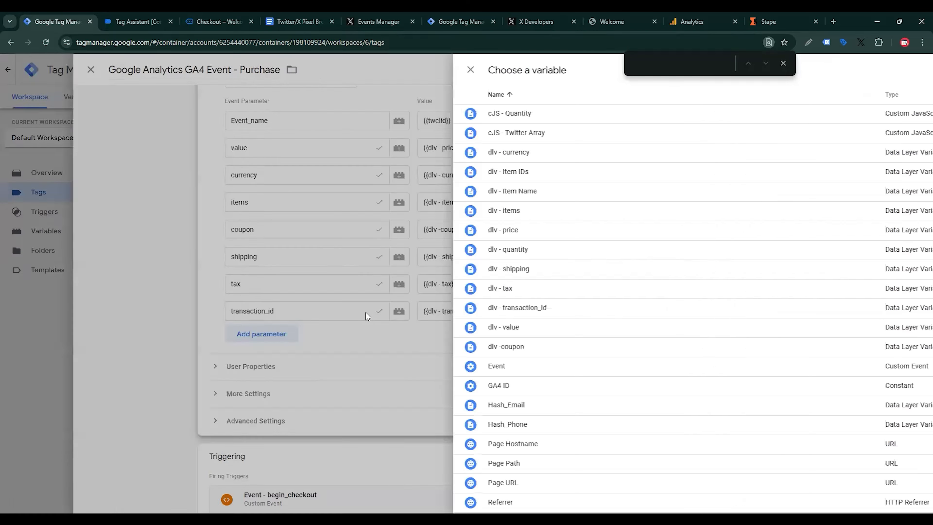
Step: Add two more event parameter rows and name the first user_data.email_address, copied from the Purchase server tracking table in the Google Docs guide
left_click(424, 335)
left_click(424, 359)
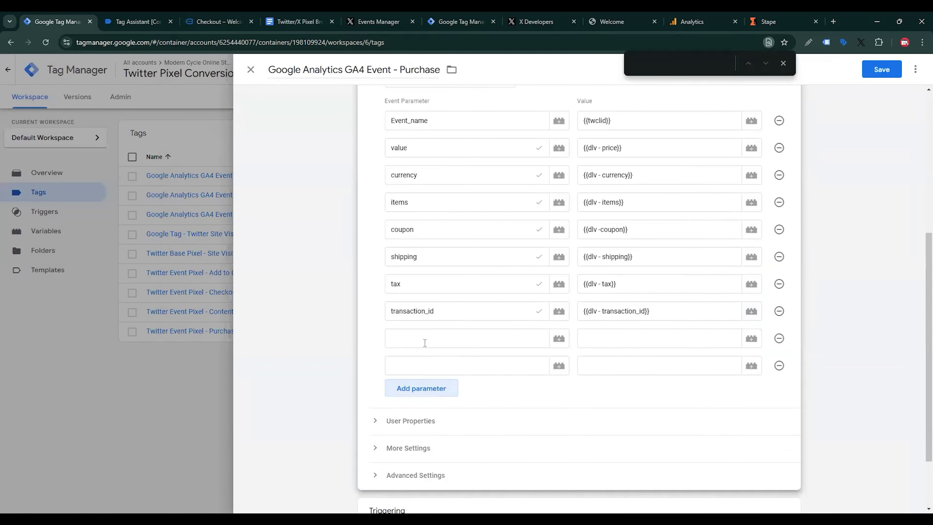
left_click(425, 340)
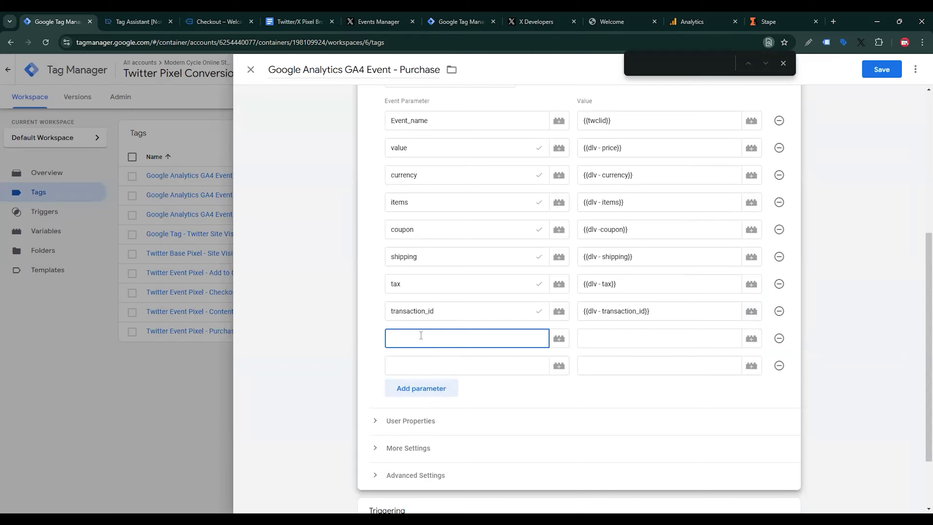
left_click(300, 22)
scroll(395, 336, "down", 5)
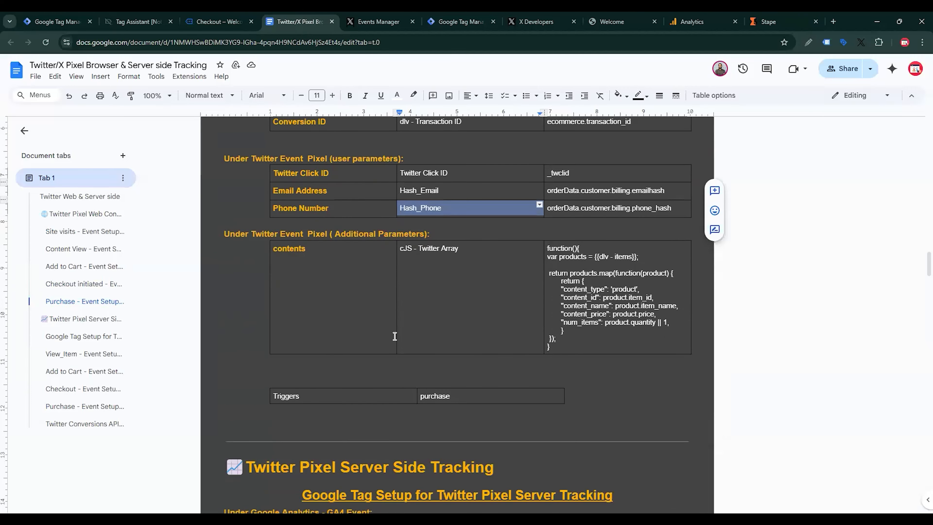
scroll(395, 336, "down", 20)
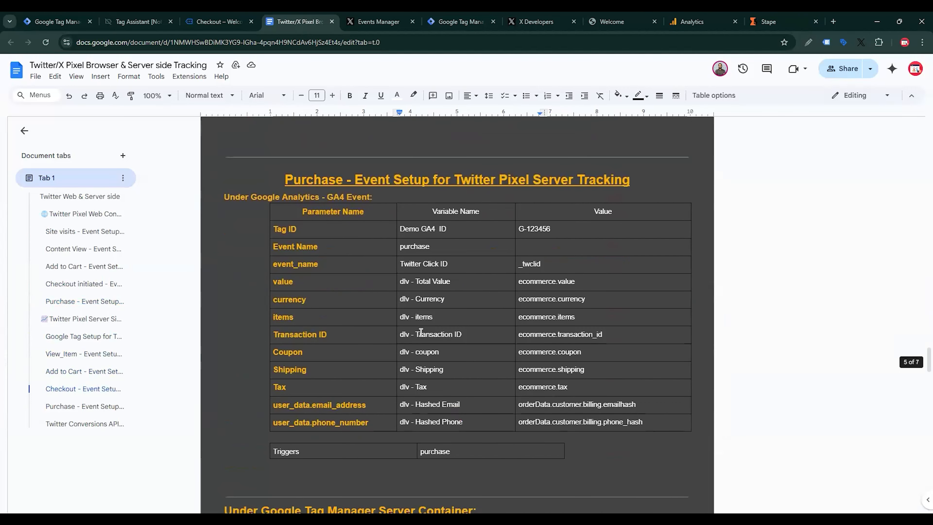
scroll(421, 332, "down", 1)
triple_click(338, 356)
key("ctrl+c")
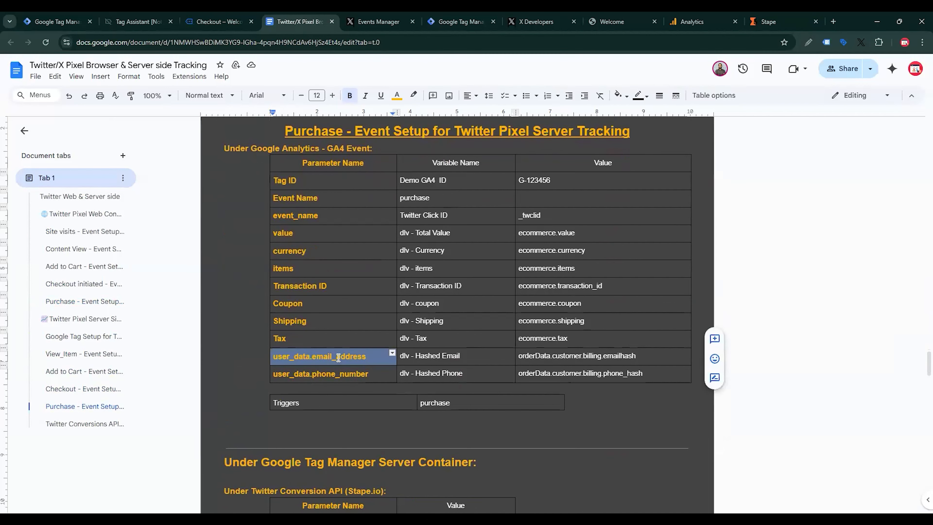
left_click(73, 16)
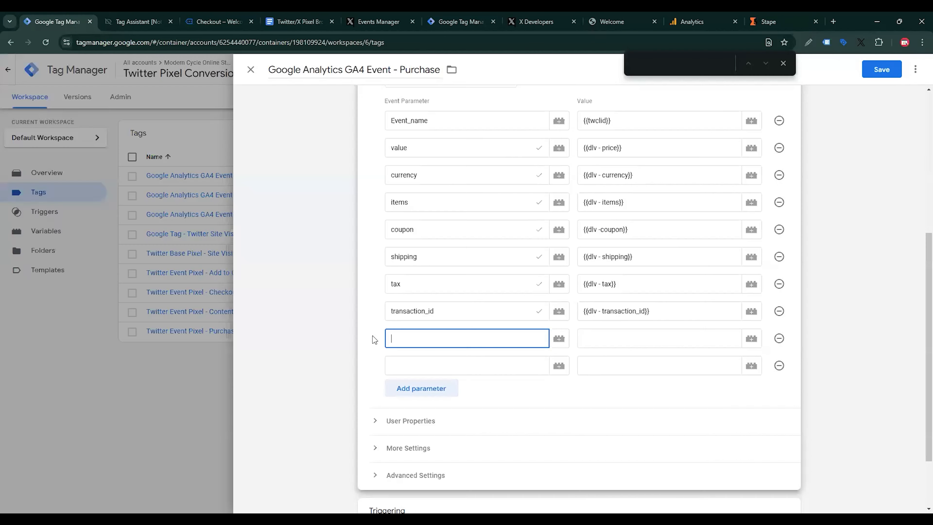
key("ctrl+v")
Step: Copy user_data.phone_number from the Google Docs guide and use it as the name of the last event parameter in the Purchase tag
left_click(299, 21)
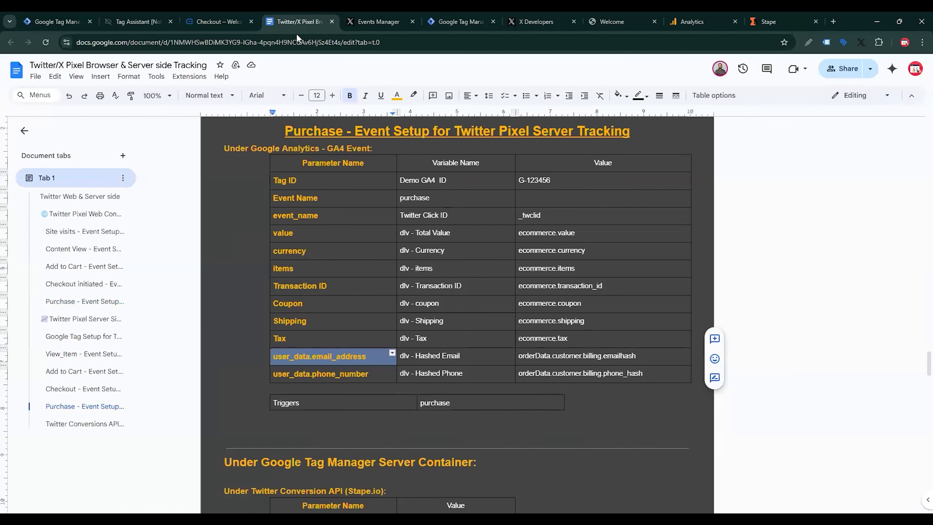
triple_click(346, 374)
key("ctrl+c")
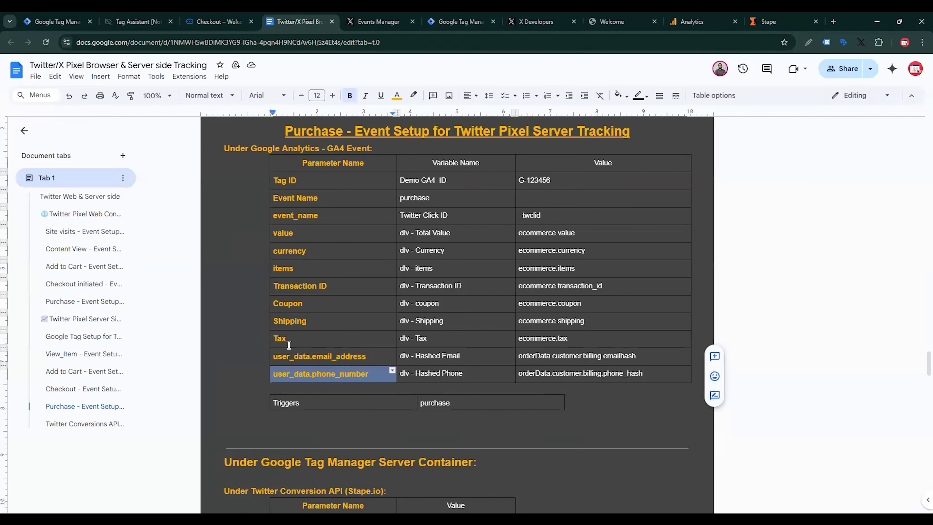
left_click(56, 21)
left_click(431, 362)
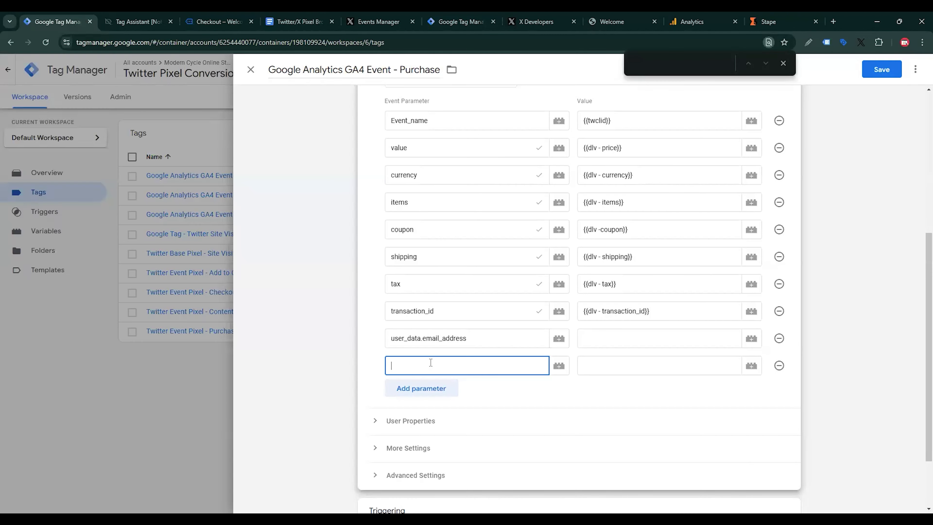
key("ctrl+v")
Step: Set the email address parameter's value to the Hash_Email variable and the phone number parameter's value to Hash_Phone
left_click(595, 331)
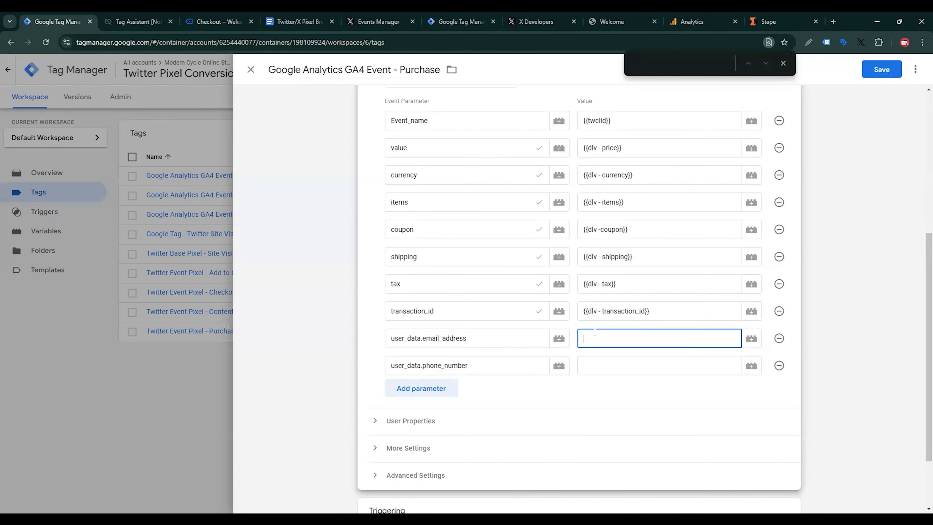
left_click(751, 345)
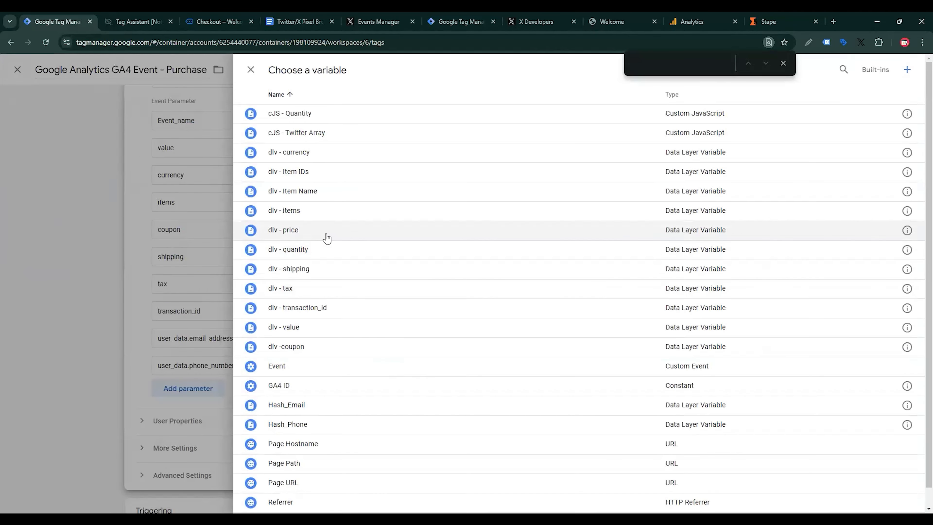
scroll(329, 250, "down", 1)
left_click(314, 386)
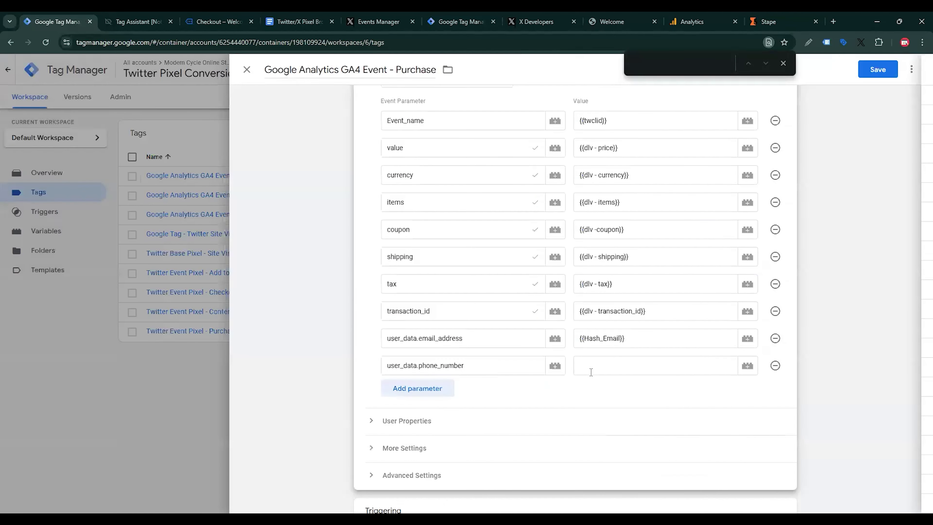
left_click(590, 366)
left_click(747, 369)
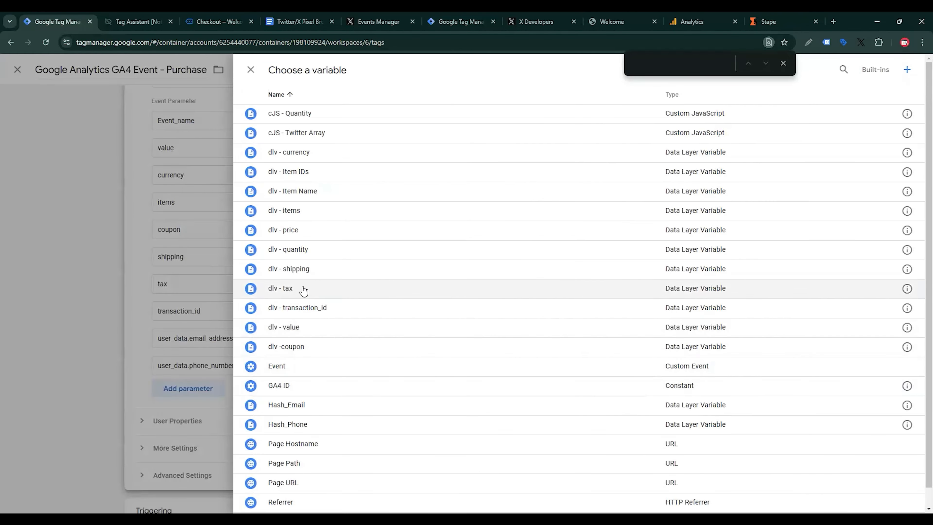
left_click(308, 425)
Step: Replace the Purchase tag's begin_checkout trigger with "Event - purchase" and save the tag
scroll(427, 375, "down", 2)
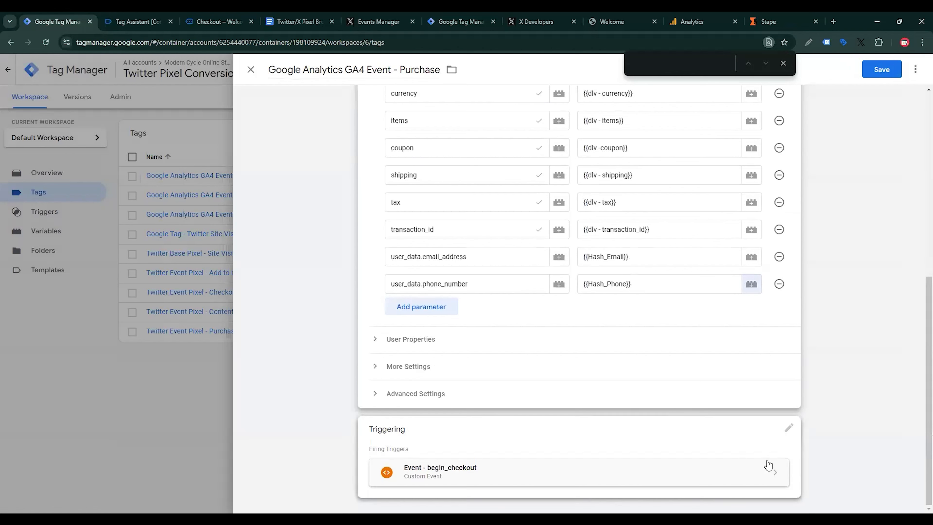
left_click(789, 431)
left_click(774, 467)
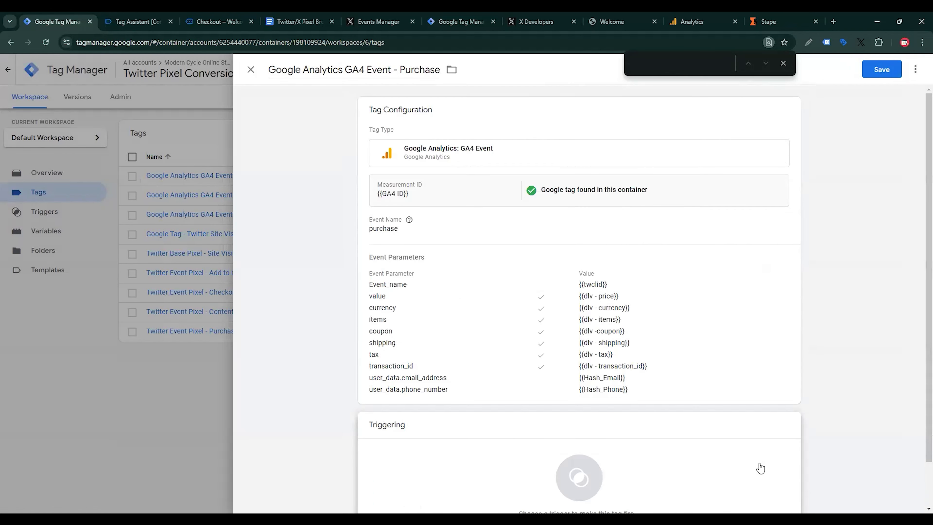
left_click(715, 467)
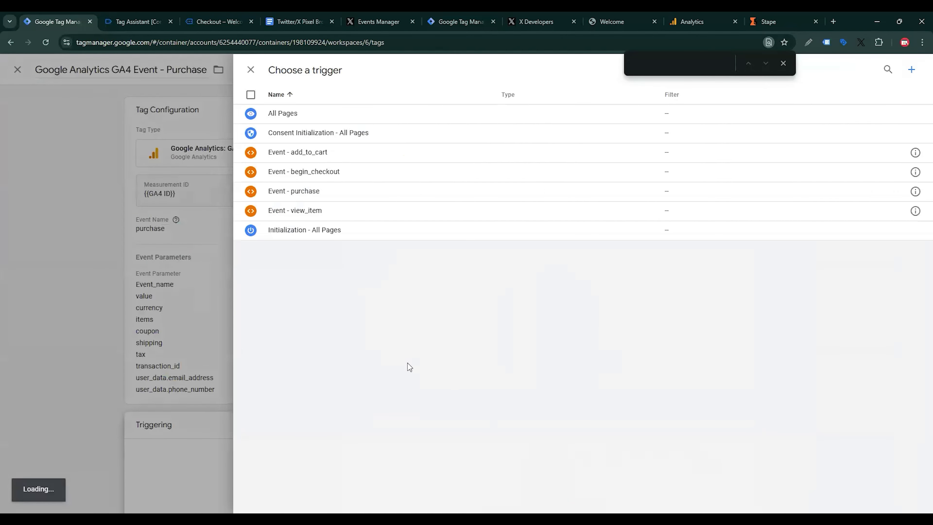
left_click(307, 192)
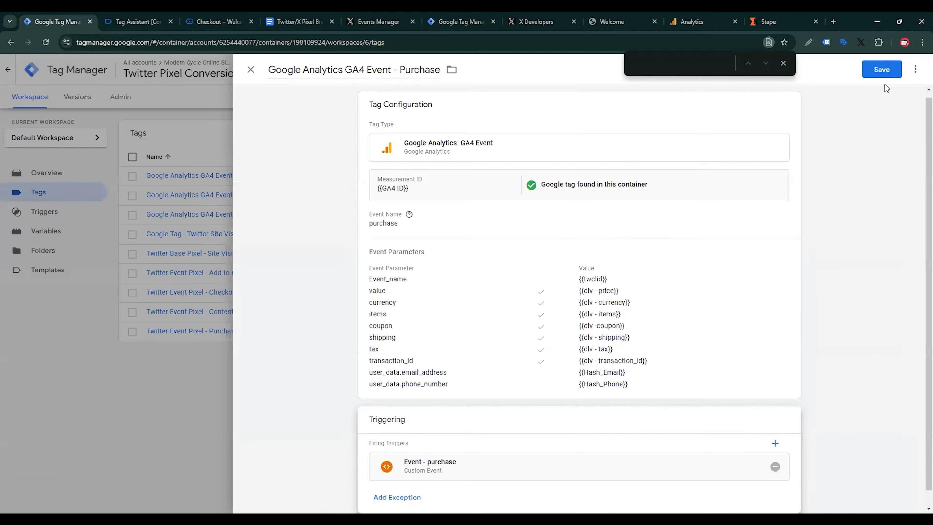
left_click(883, 71)
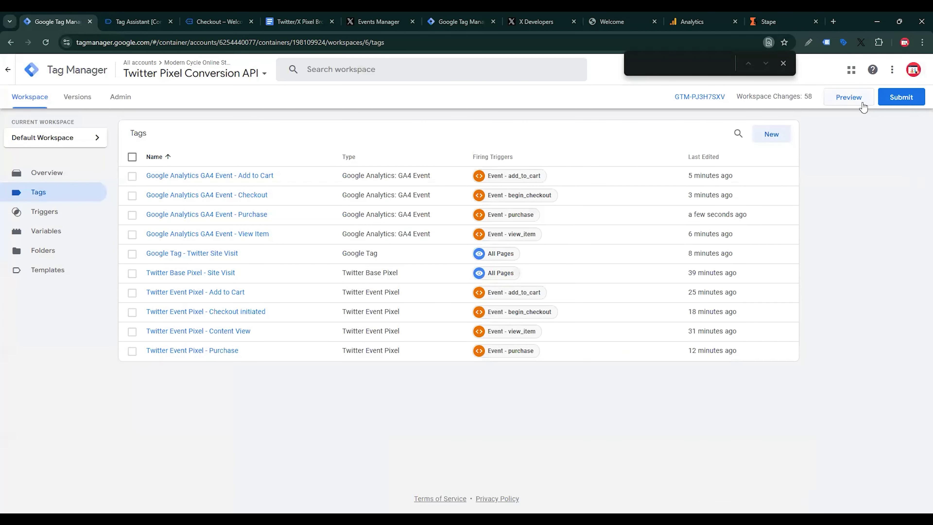
Step: Start previewing the web container on mranalyst.shop and add the Kryo X26 MTB – Model X to the store's cart
left_click(862, 104)
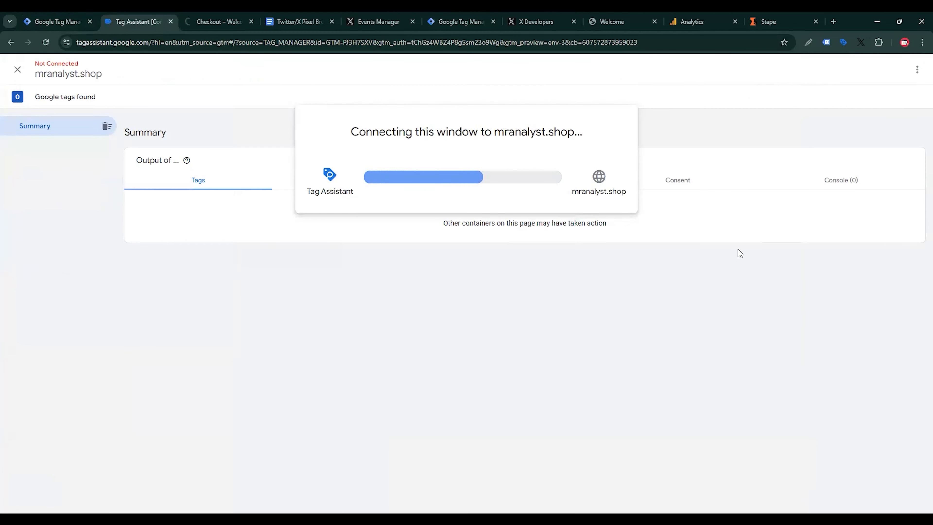
left_click(466, 237)
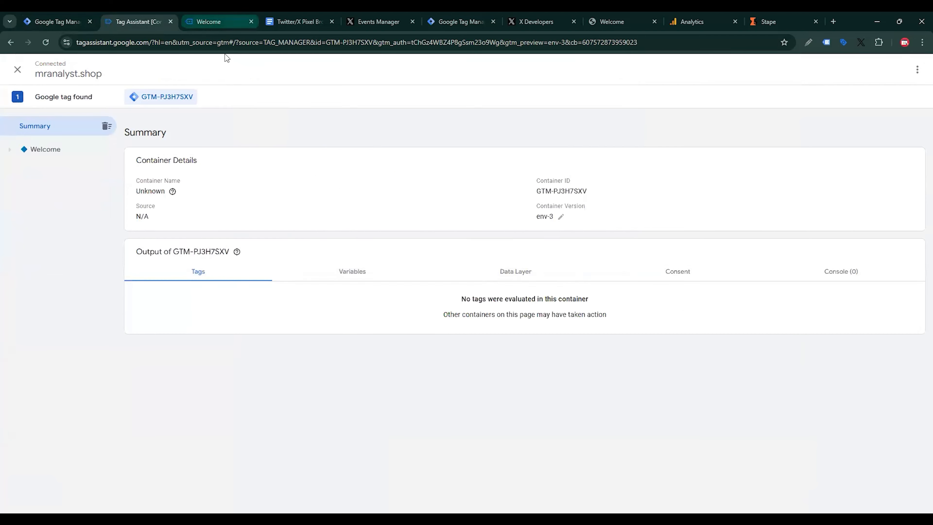
left_click(223, 22)
scroll(363, 293, "down", 6)
scroll(362, 235, "down", 7)
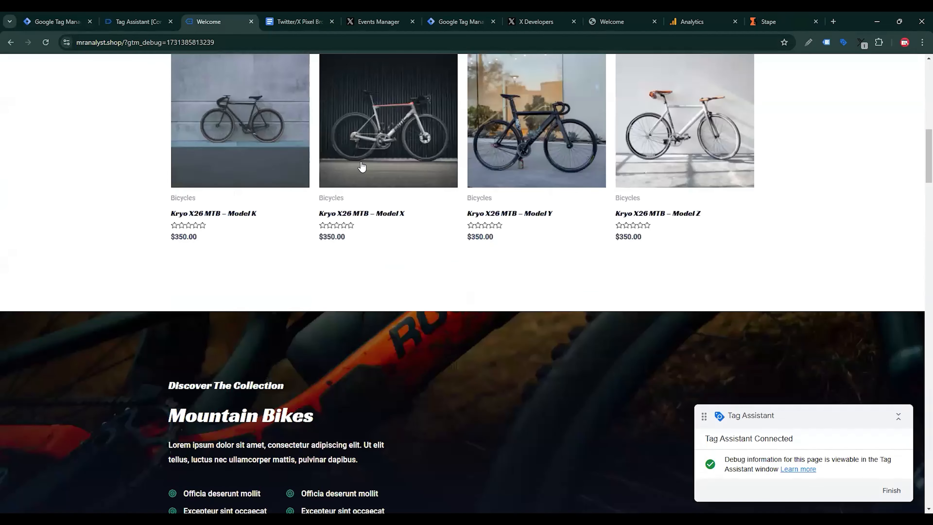
left_click(361, 167)
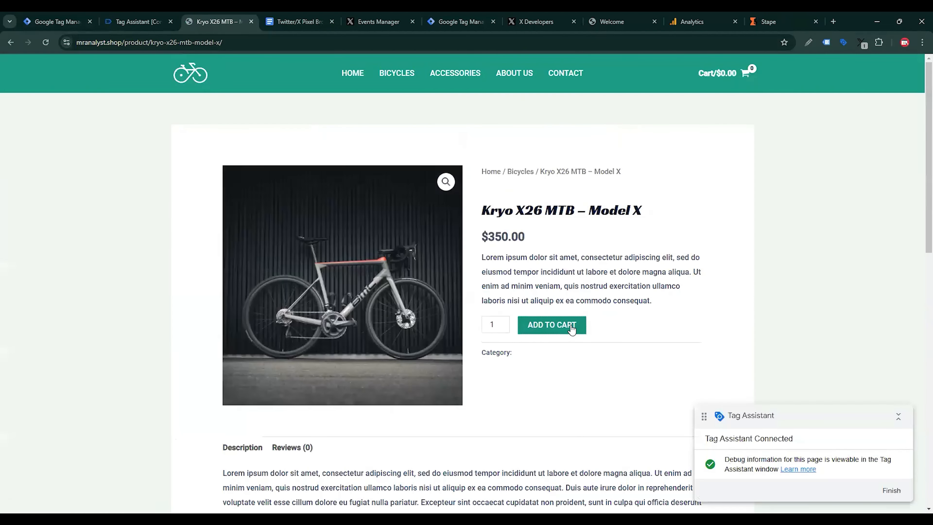
left_click(572, 329)
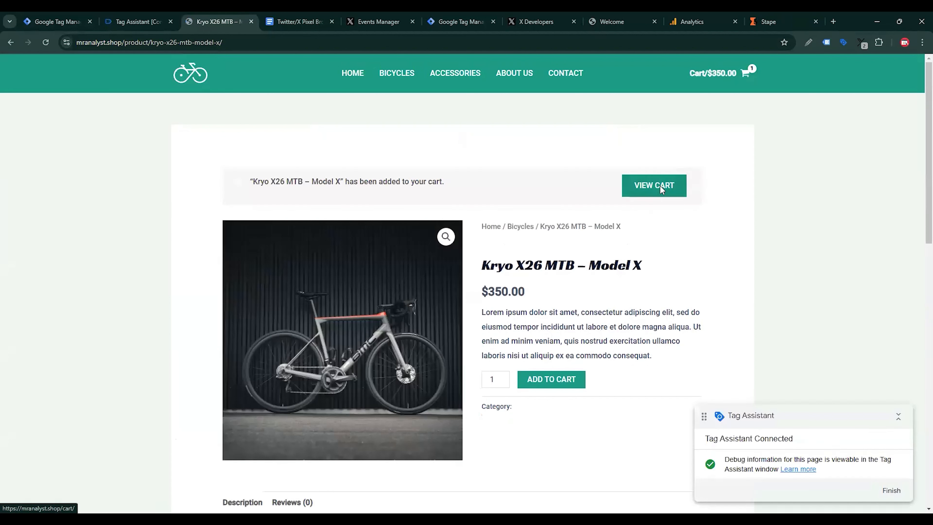
Step: Check out the cart, place the cash-on-delivery test order, and view the fired tags in the Tag Assistant summary
left_click(661, 190)
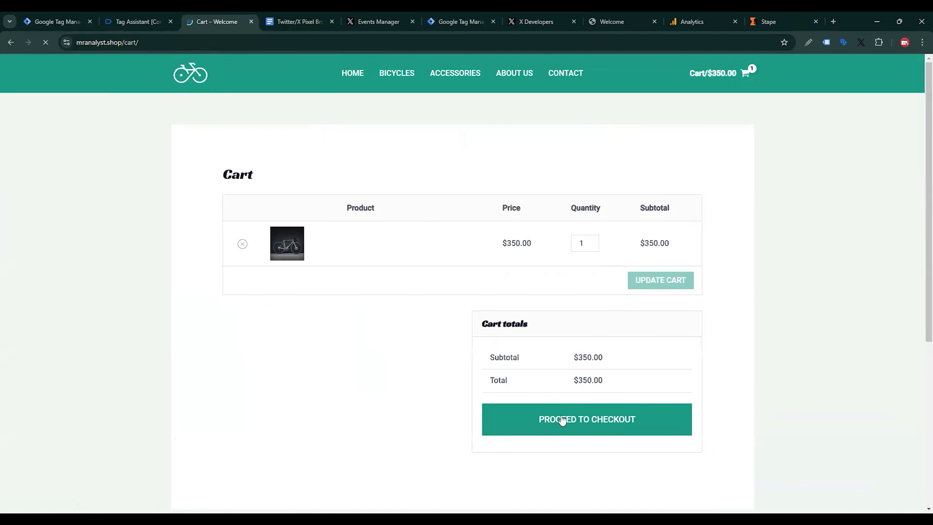
left_click(557, 423)
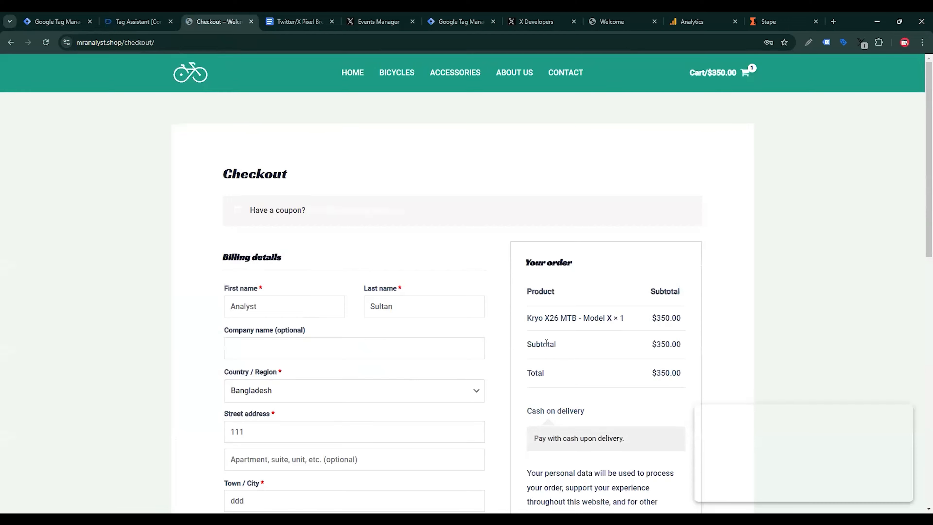
scroll(592, 327, "down", 5)
left_click(592, 307)
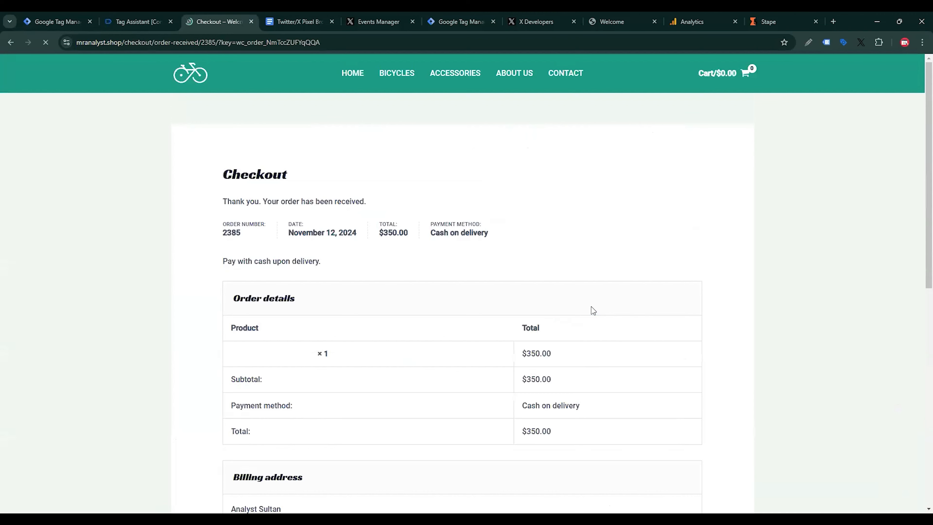
left_click(132, 22)
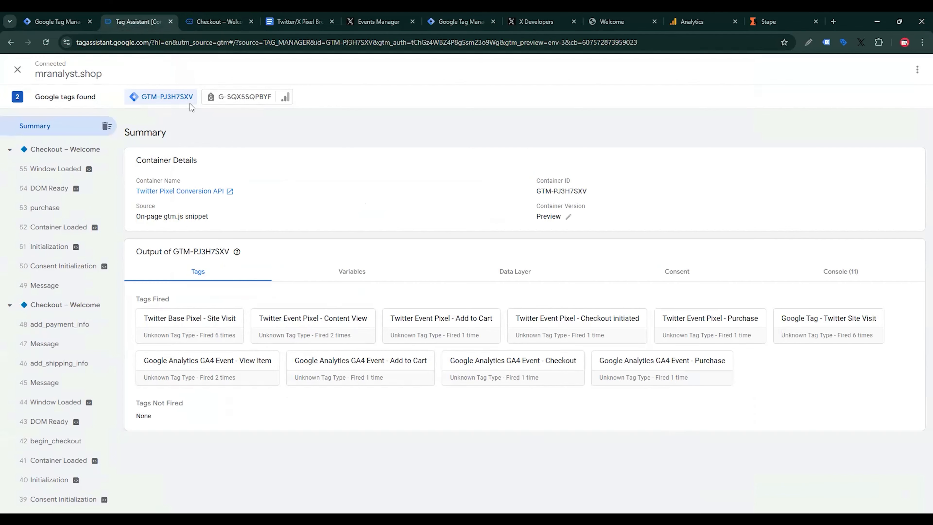
Step: Switch to the Twitter Pixel Server Side Tracking container and dismiss the notice about serving Google scripts from the tagging server
left_click(55, 22)
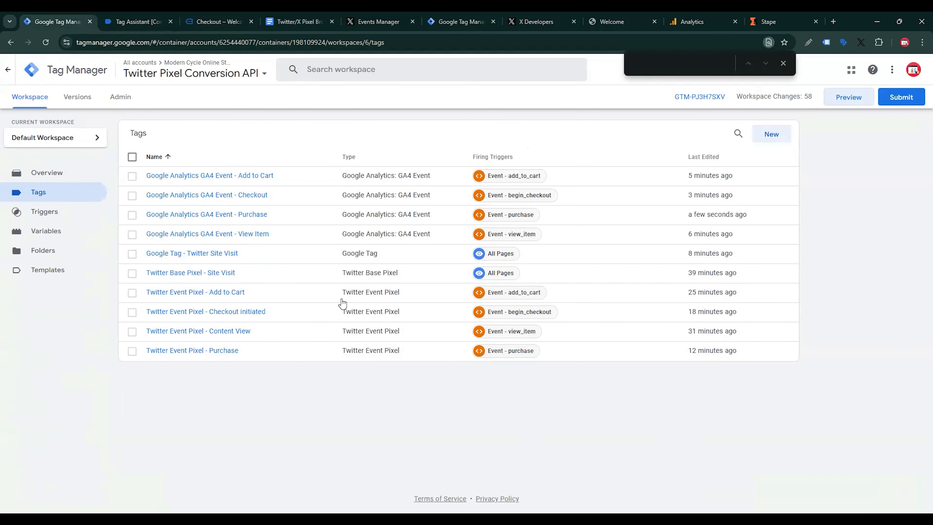
left_click(436, 18)
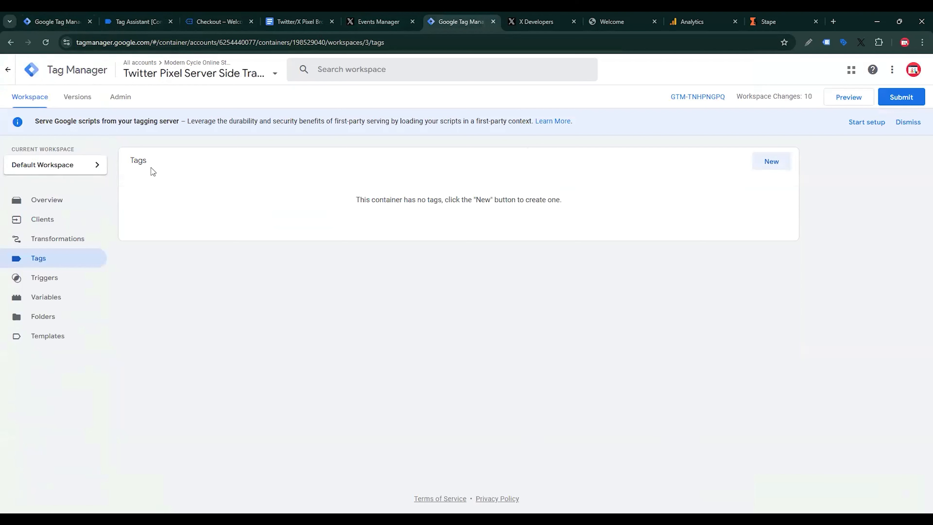
left_click(907, 123)
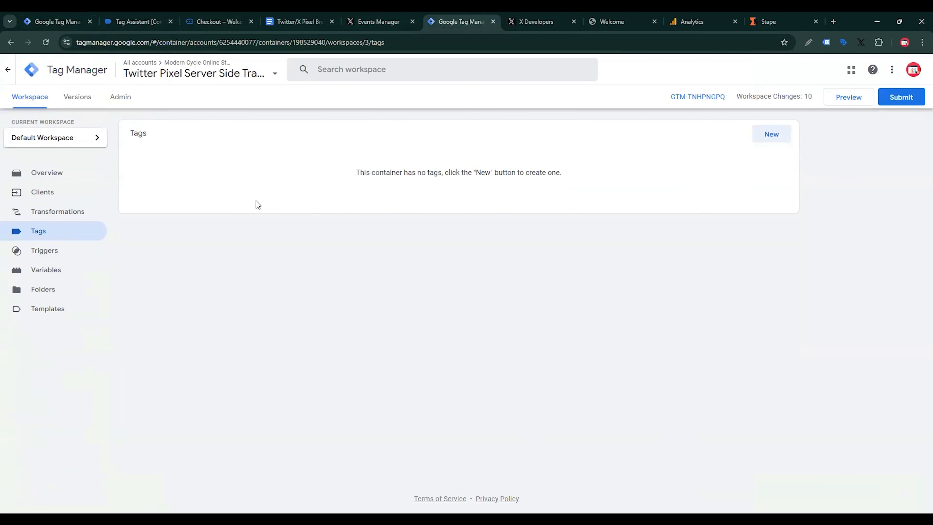
Step: Review the server container's settings, including its server container URL, and return to the workspace
left_click(121, 103)
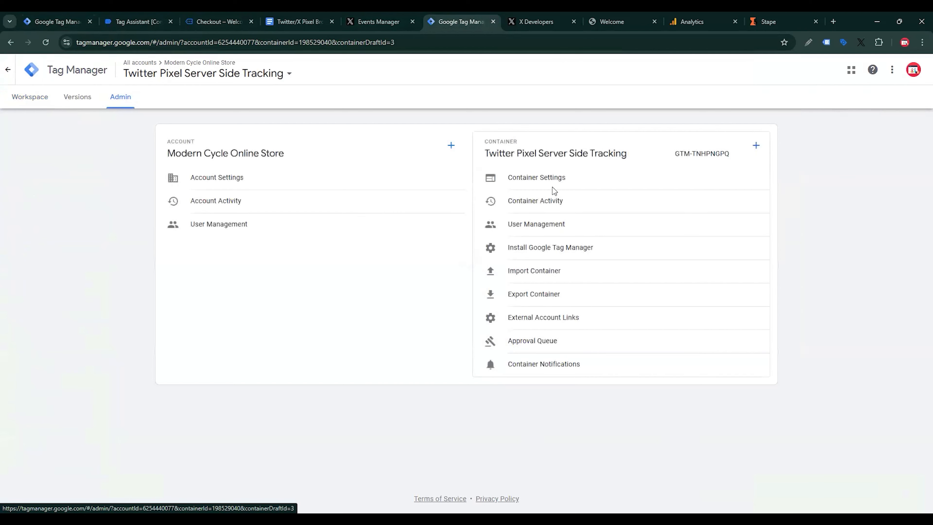
left_click(558, 182)
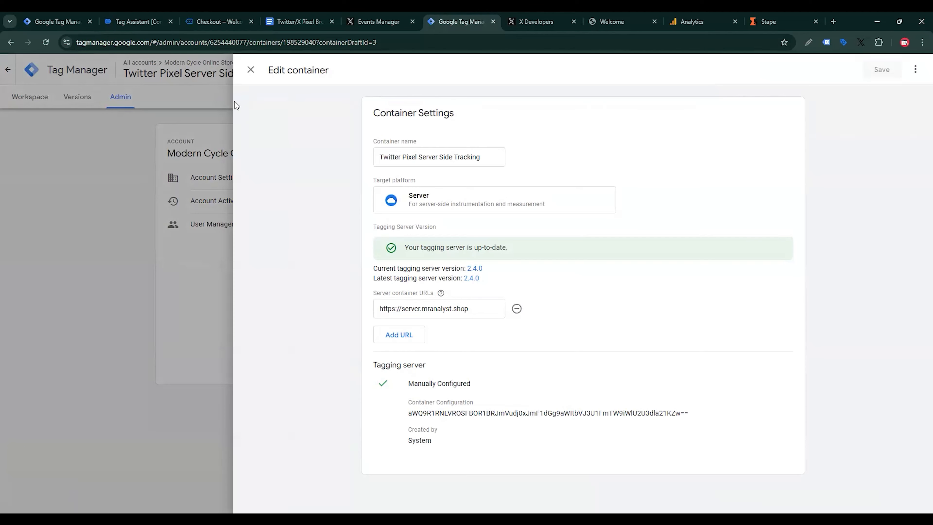
left_click(251, 69)
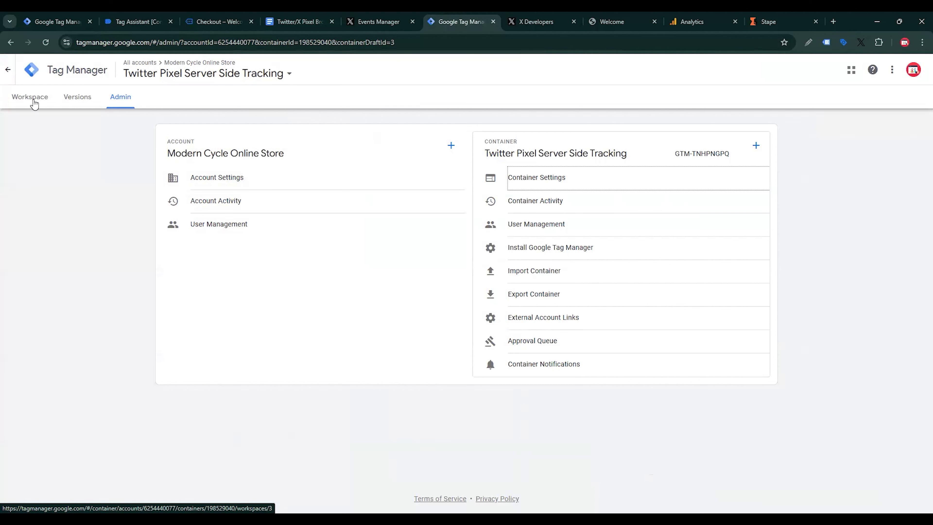
left_click(33, 104)
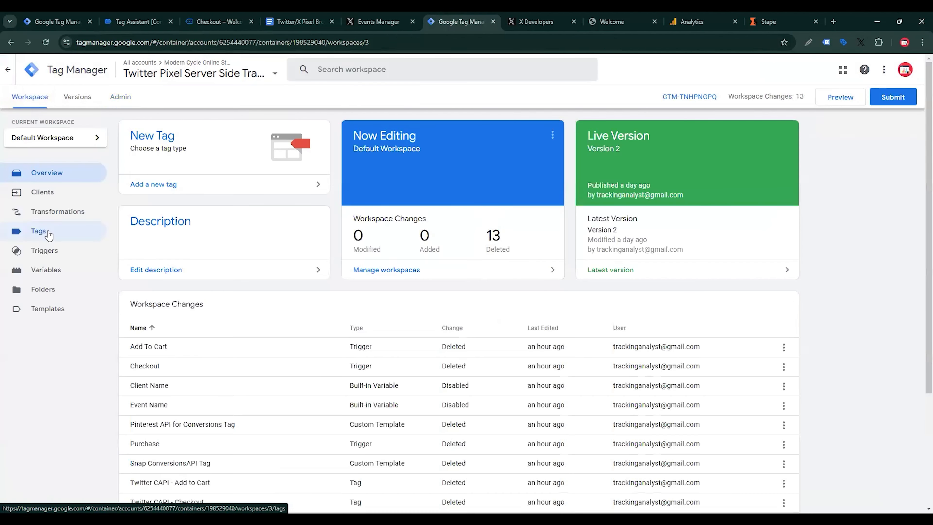
Step: Create a new server tag with the Twitter Conversion API template by stape-io, added from the Community Template Gallery
left_click(40, 231)
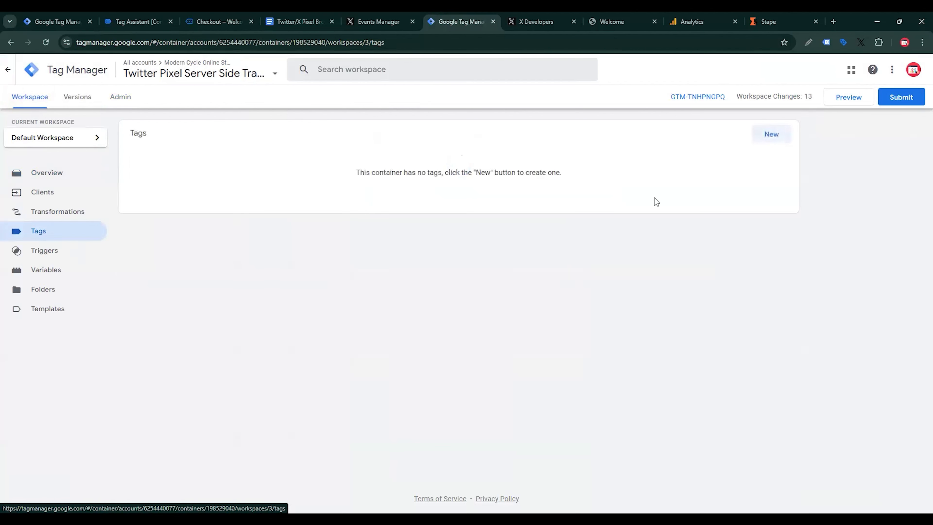
left_click(763, 137)
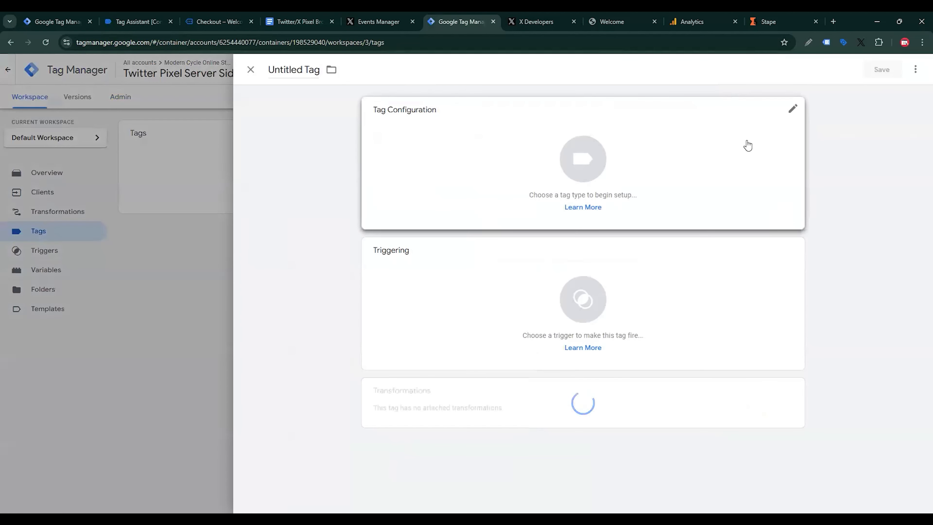
left_click(732, 146)
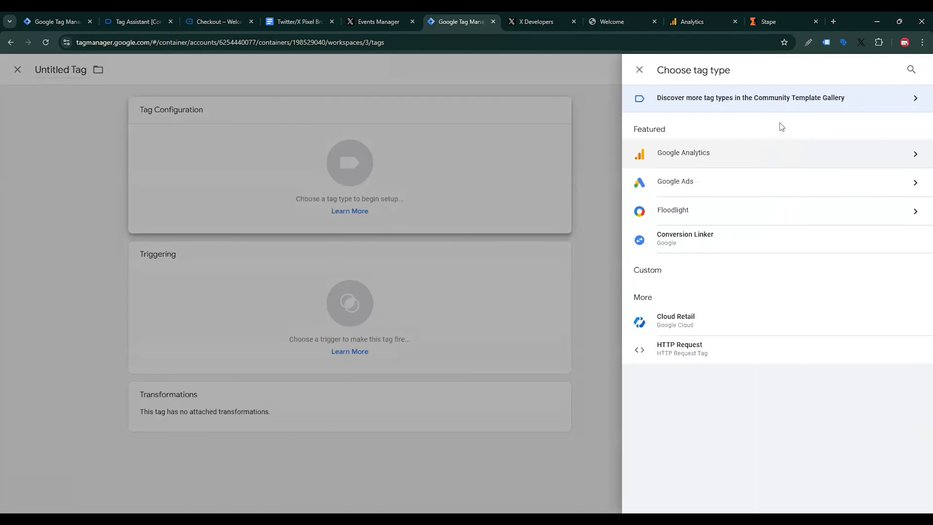
left_click(876, 101)
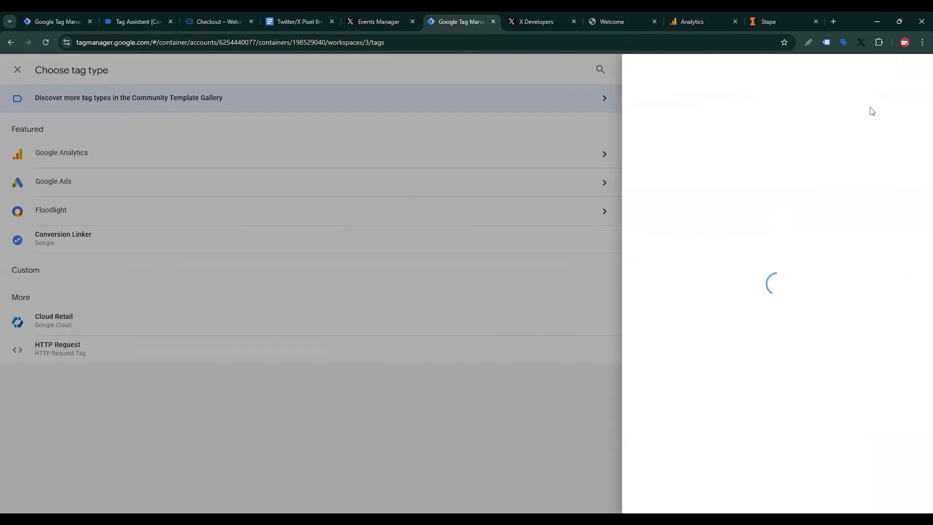
type("twittre")
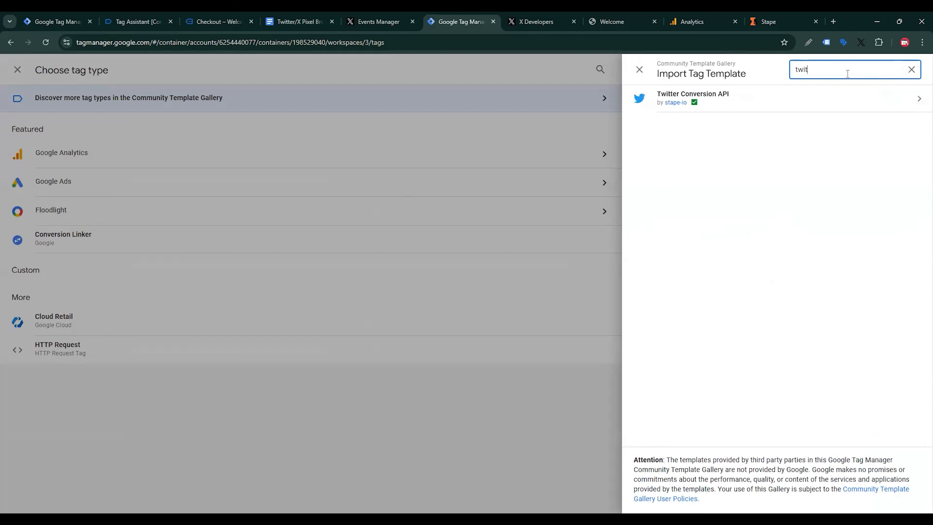
key("BackSpace")
key("BackSpace")
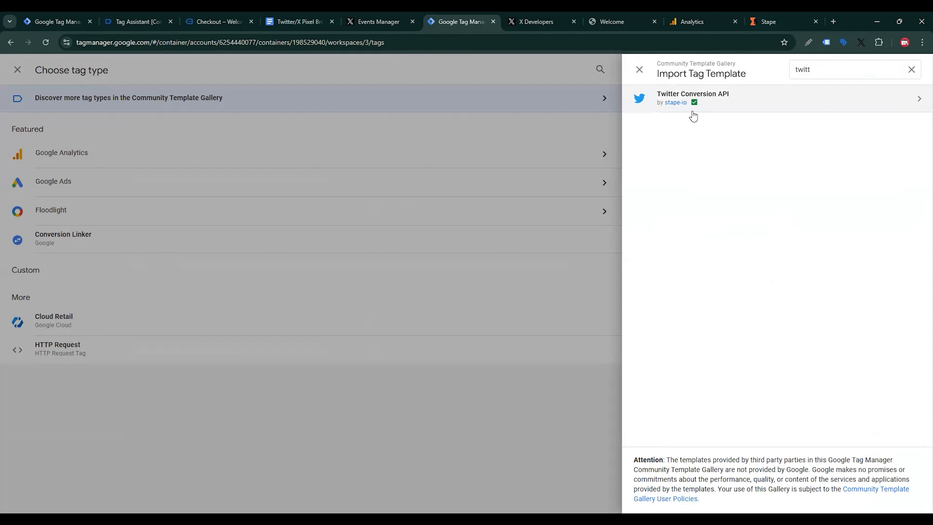
left_click(818, 109)
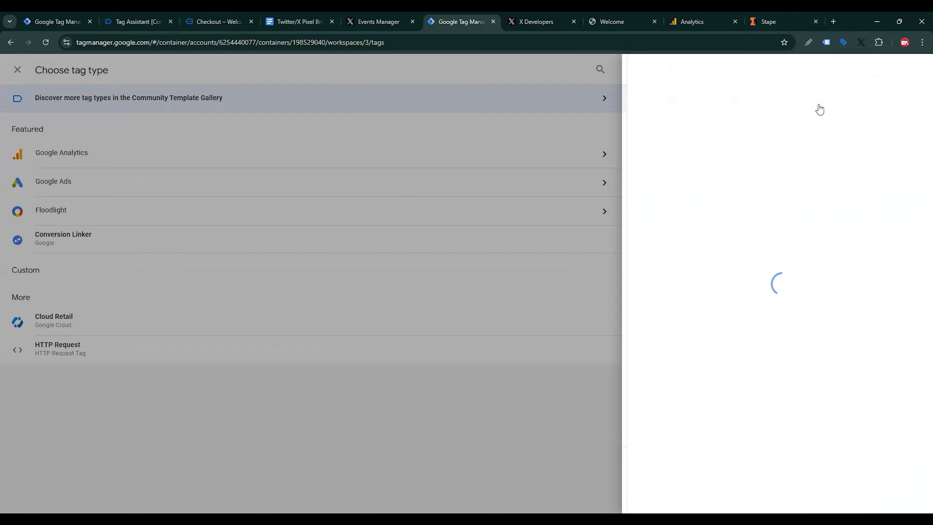
left_click(856, 73)
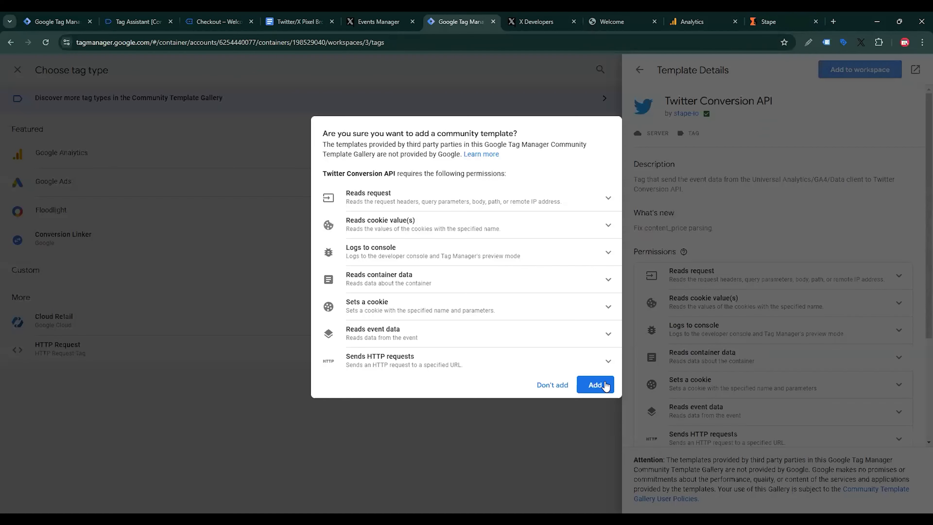
left_click(603, 385)
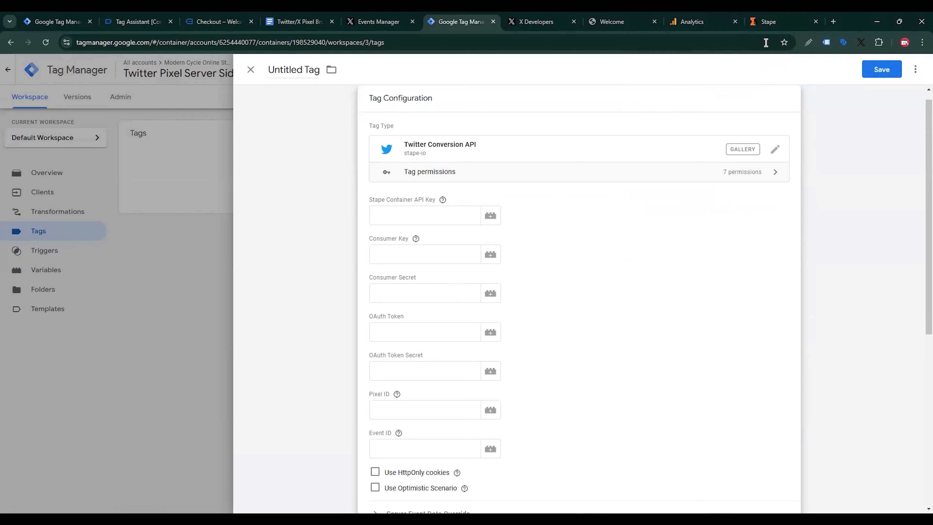
Step: Copy the container API key from the Stape container settings and paste it into the tag's Stape Container API Key field
left_click(768, 21)
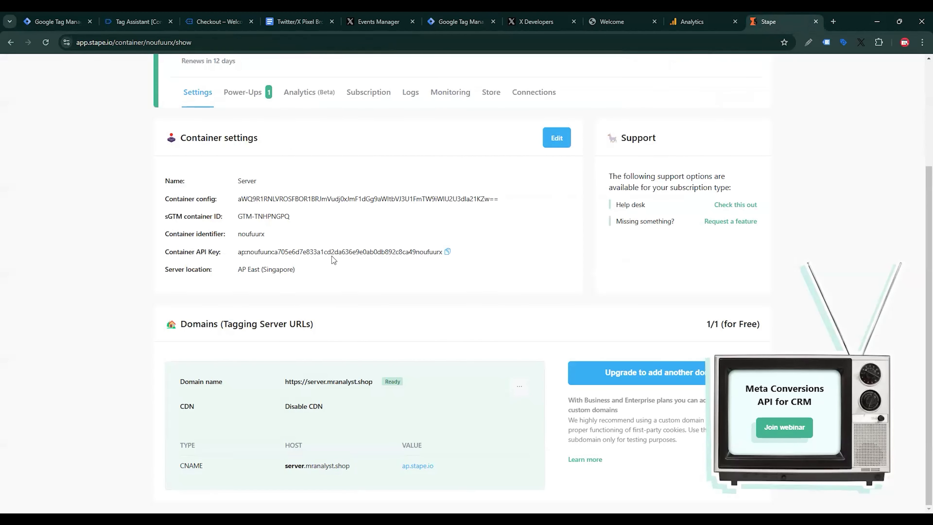
left_click(447, 252)
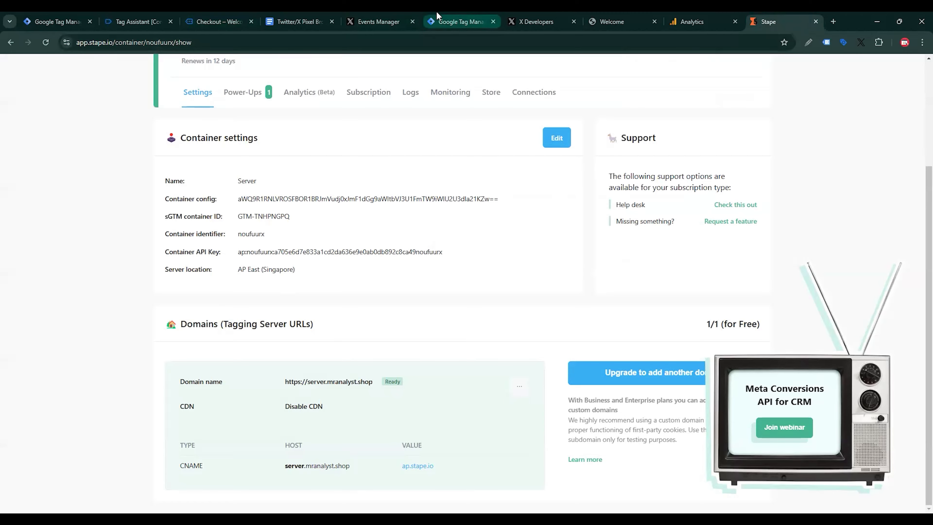
left_click(457, 21)
left_click(419, 215)
right_click(413, 217)
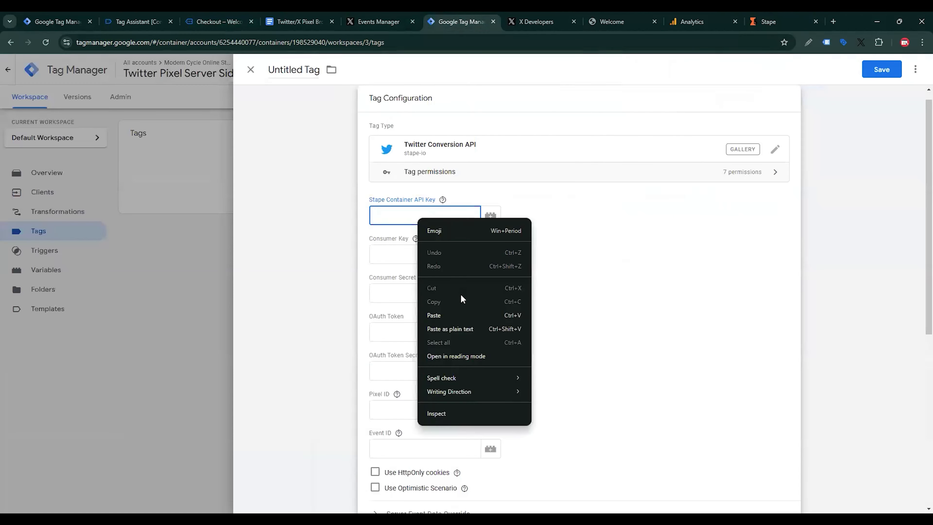
left_click(456, 311)
left_click(621, 269)
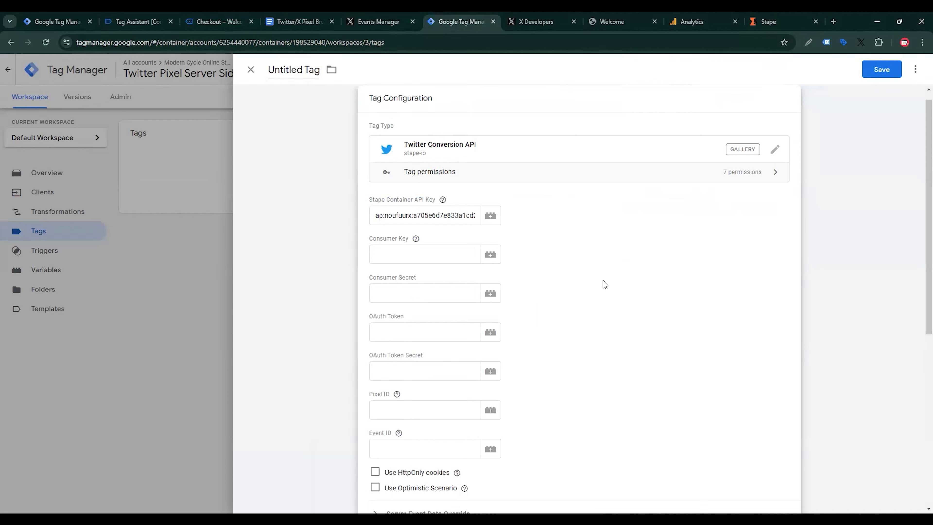
Step: Switch to the X Developer Portal, add an app named Analyst Server Side Tracking to the default project, and return to the dashboard
left_click(520, 16)
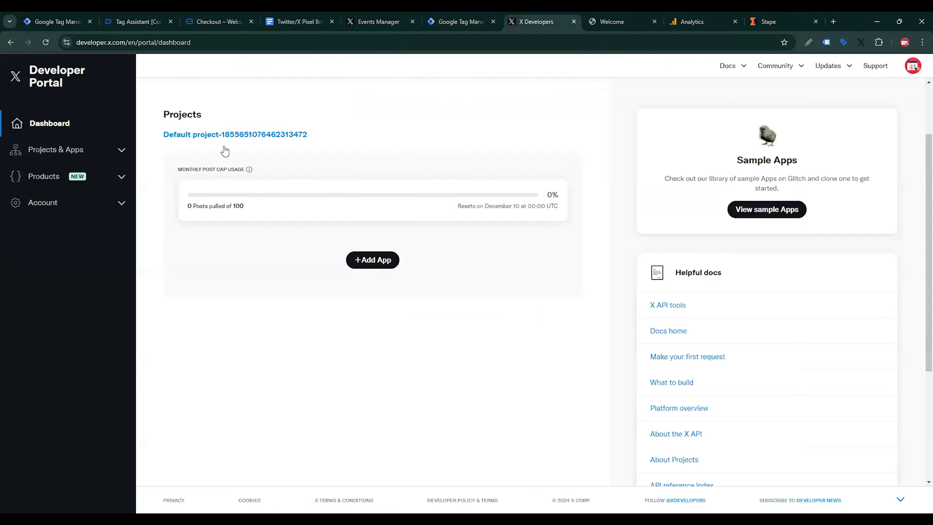
left_click(369, 261)
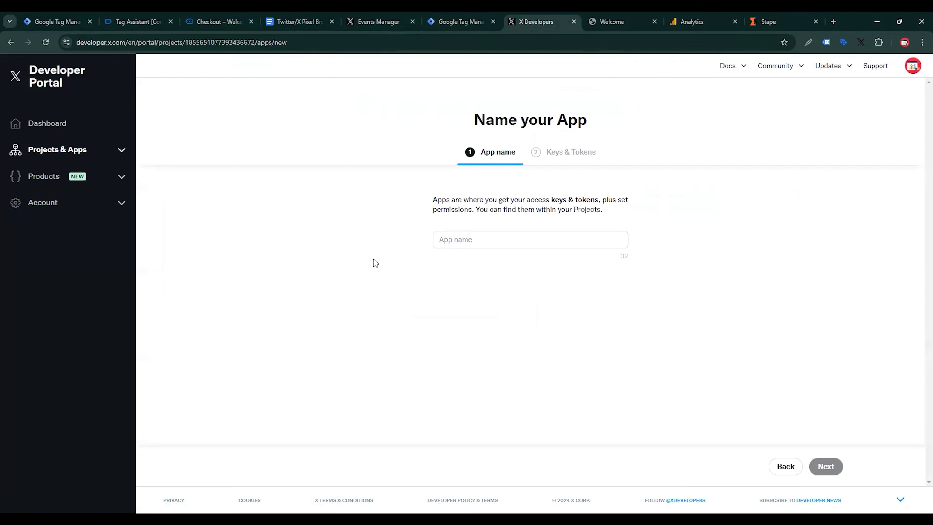
key("Down")
key("Return")
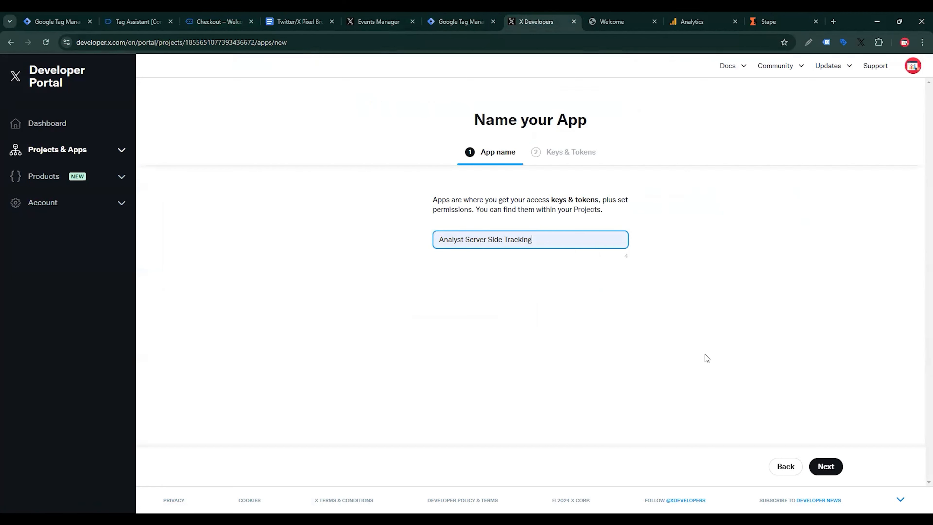
left_click(821, 468)
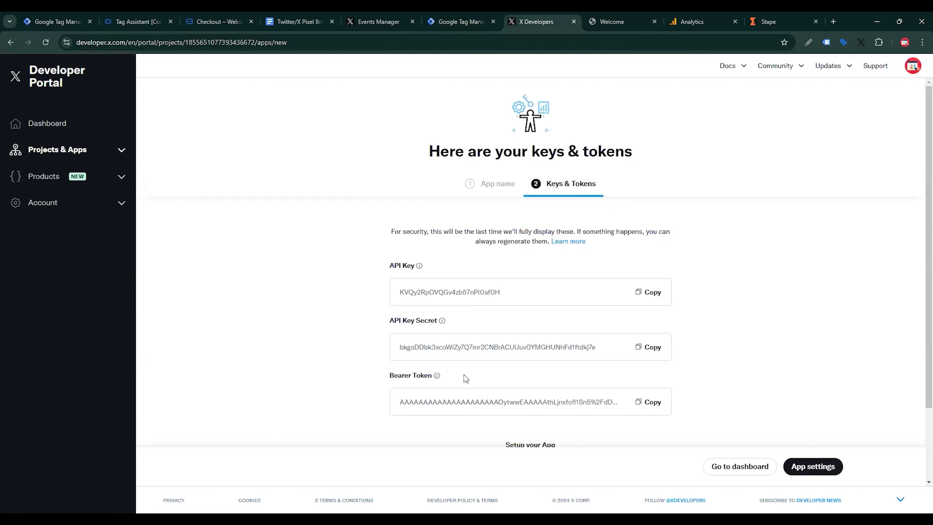
scroll(472, 332, "down", 3)
scroll(473, 333, "up", 2)
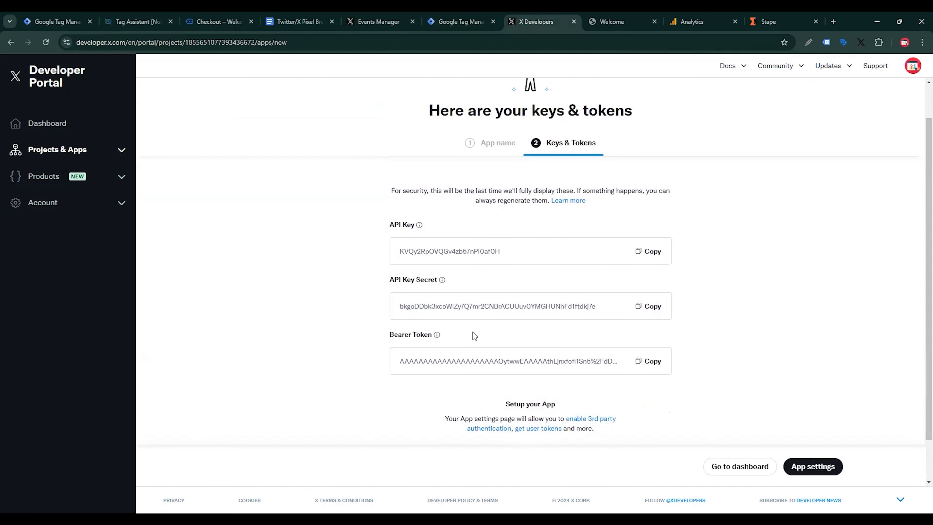
left_click(740, 467)
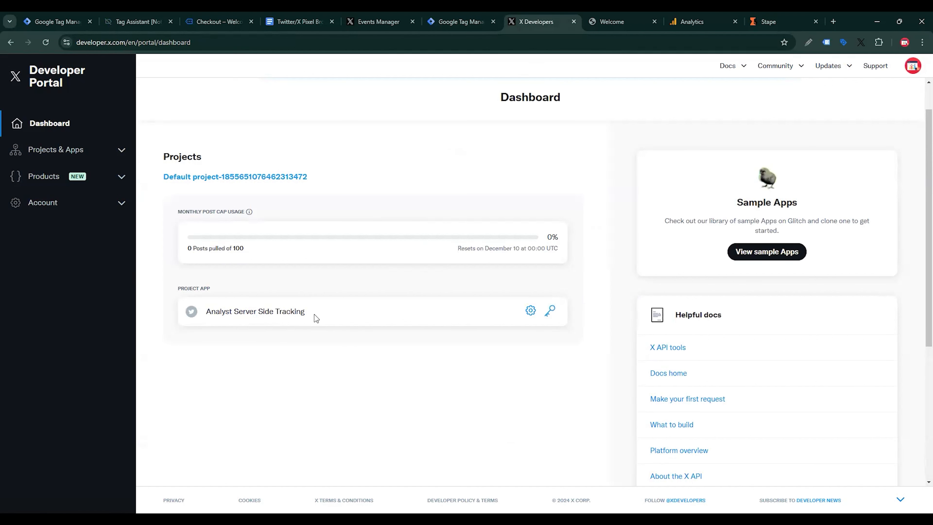
Step: Regenerate the Analyst Server Side Tracking app's API key and secret, and paste the API key into the Twitter Conversion API tag's Consumer Key field
left_click(560, 317)
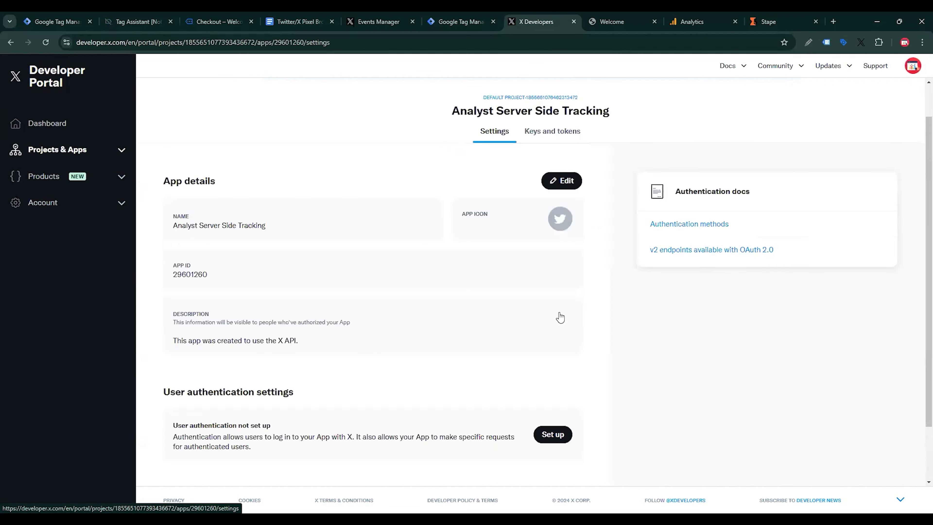
left_click(551, 133)
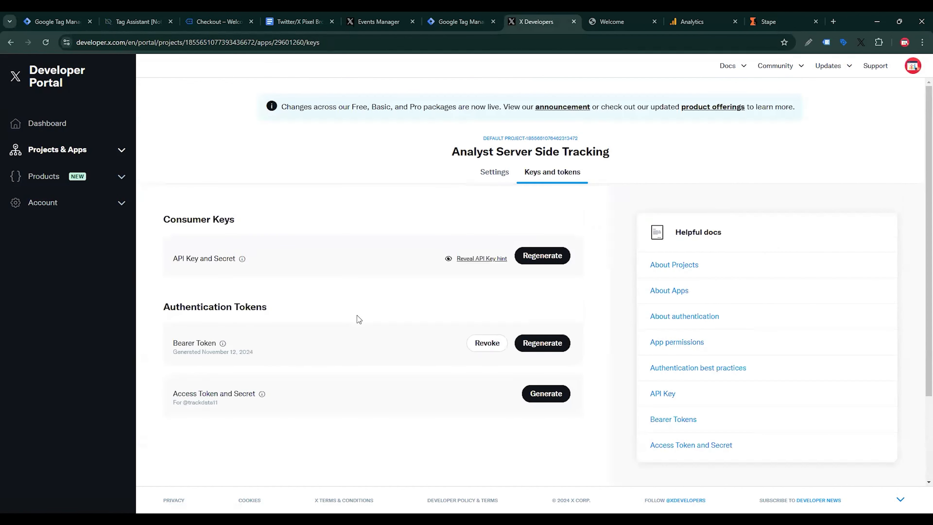
left_click(542, 255)
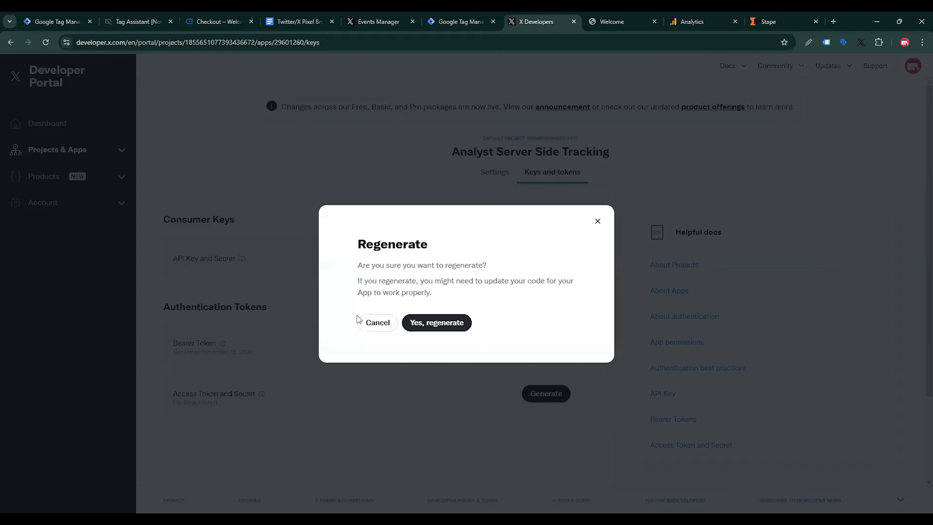
left_click(436, 322)
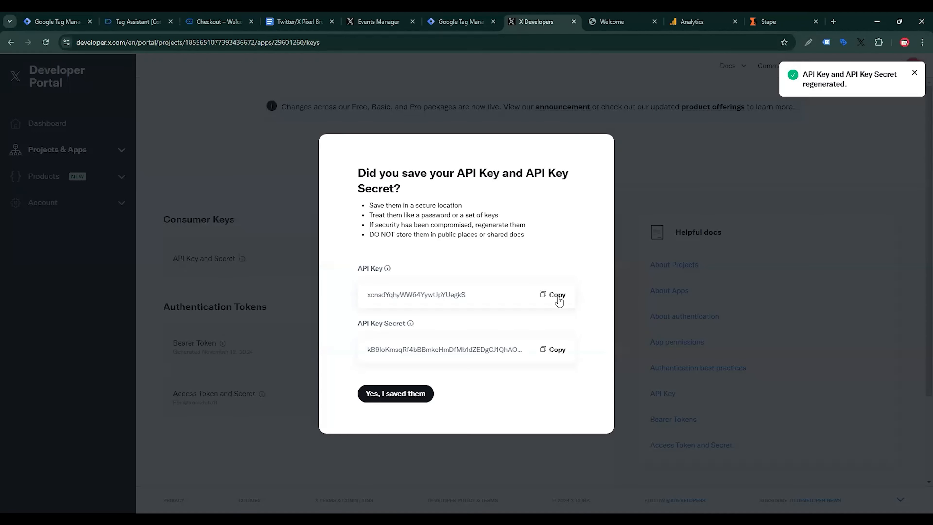
left_click(435, 17)
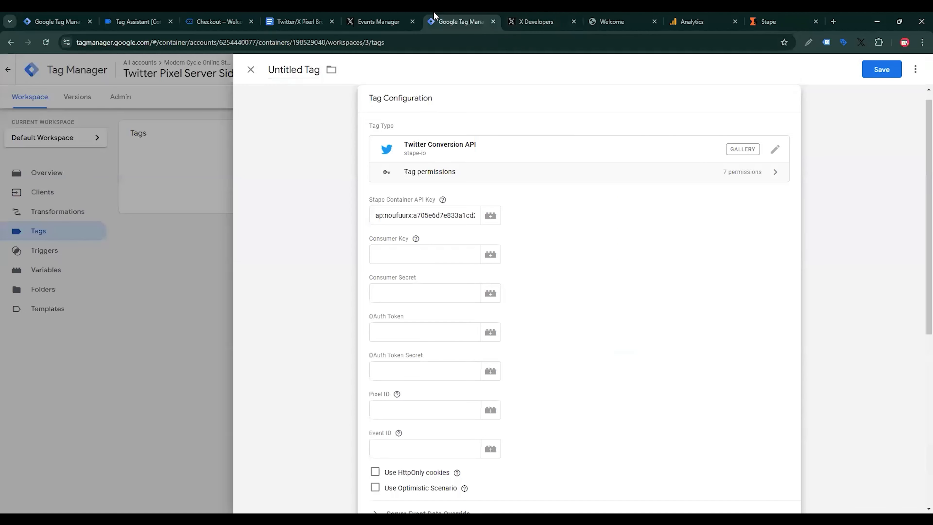
right_click(381, 247)
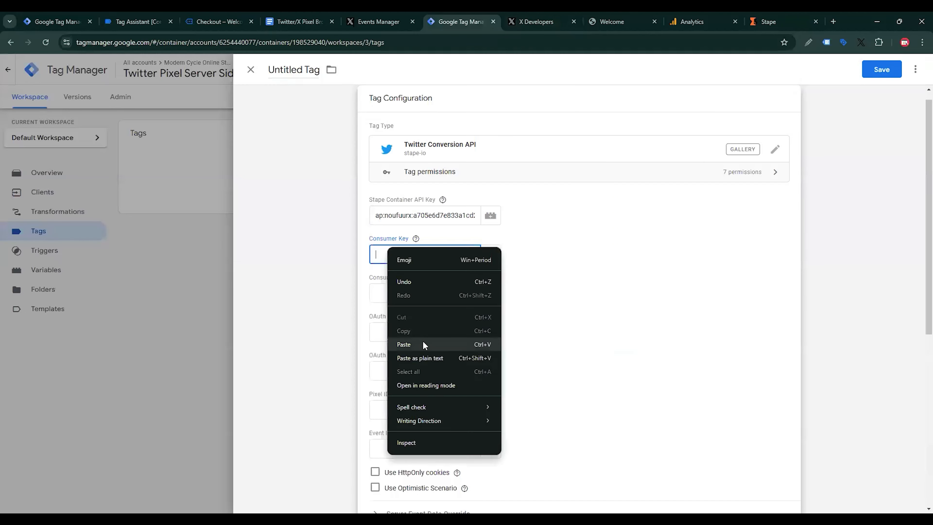
left_click(423, 341)
Step: Copy the regenerated API key secret from the X Developer Portal into the tag's Consumer Secret field
left_click(539, 19)
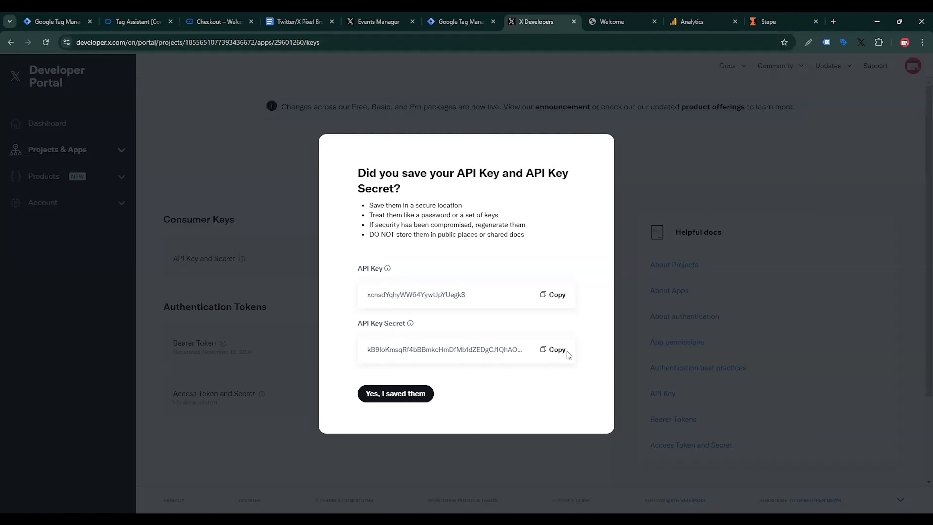
left_click(553, 350)
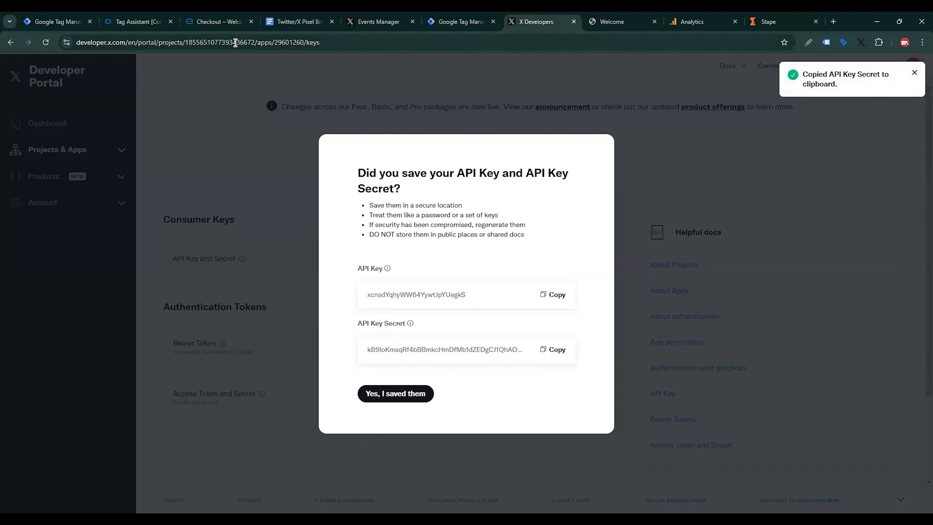
left_click(438, 22)
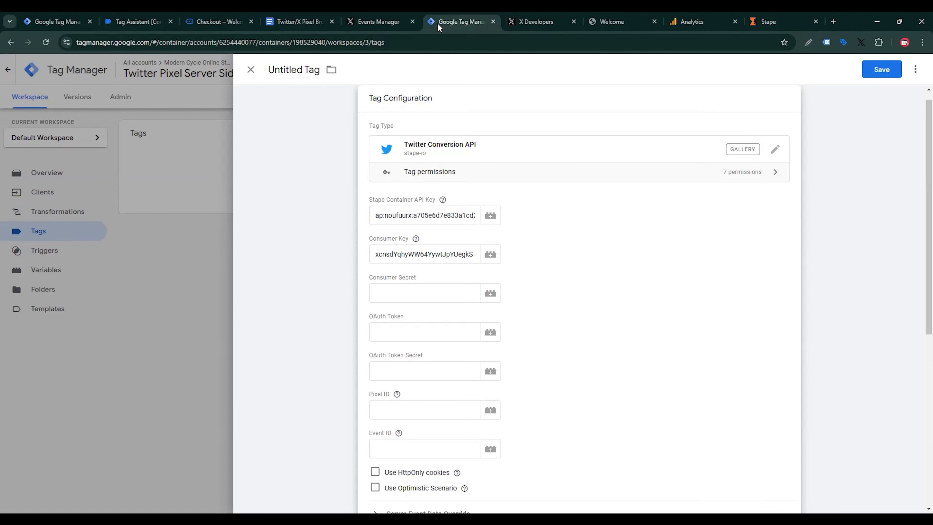
key("Tab")
key("ctrl+v")
left_click(653, 341)
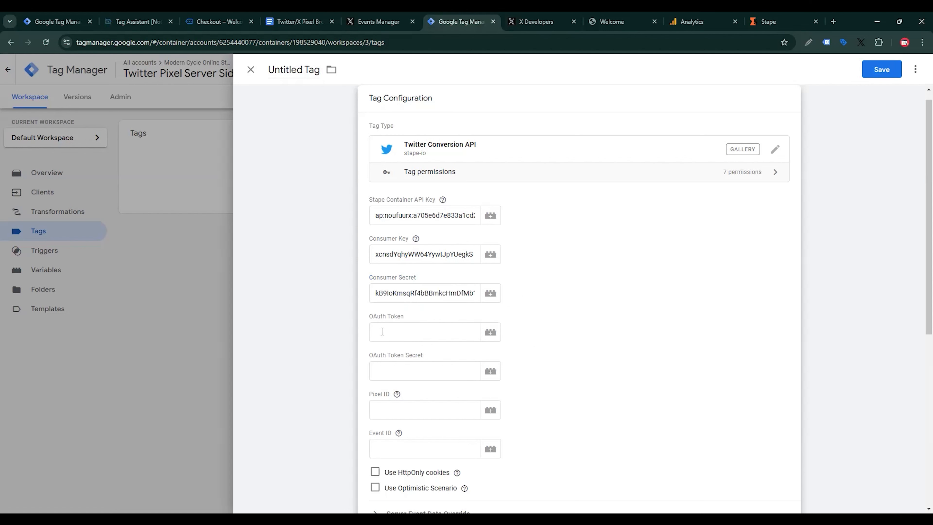
Step: Generate the X app's access token and secret, and paste the access token into the tag's OAuth Token field
left_click(518, 22)
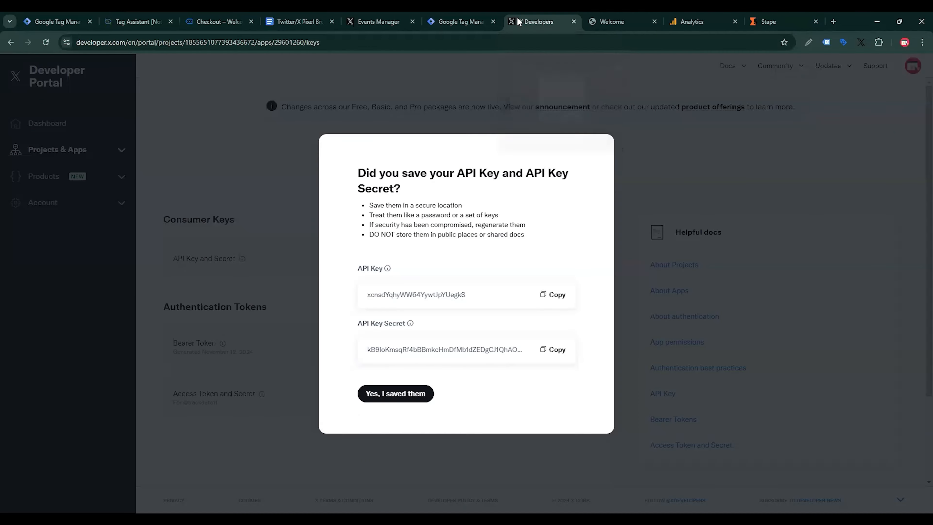
left_click(409, 400)
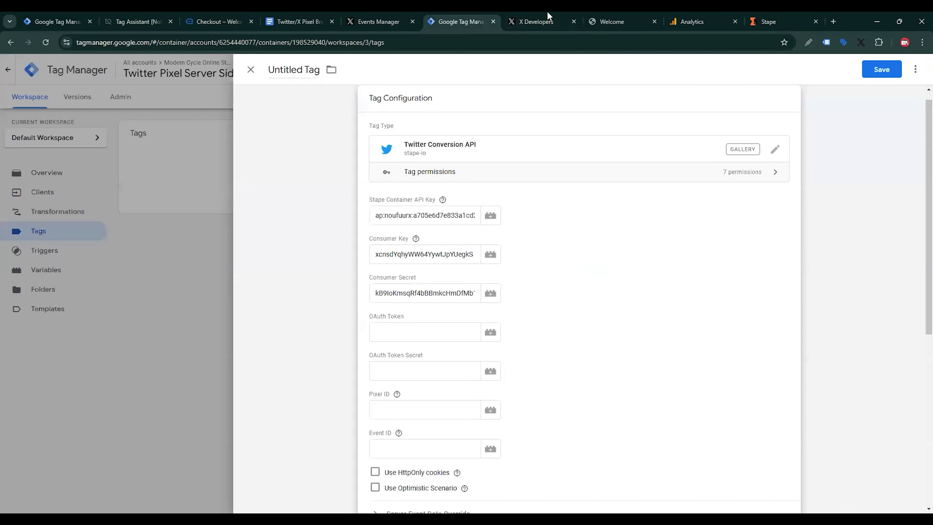
left_click(547, 16)
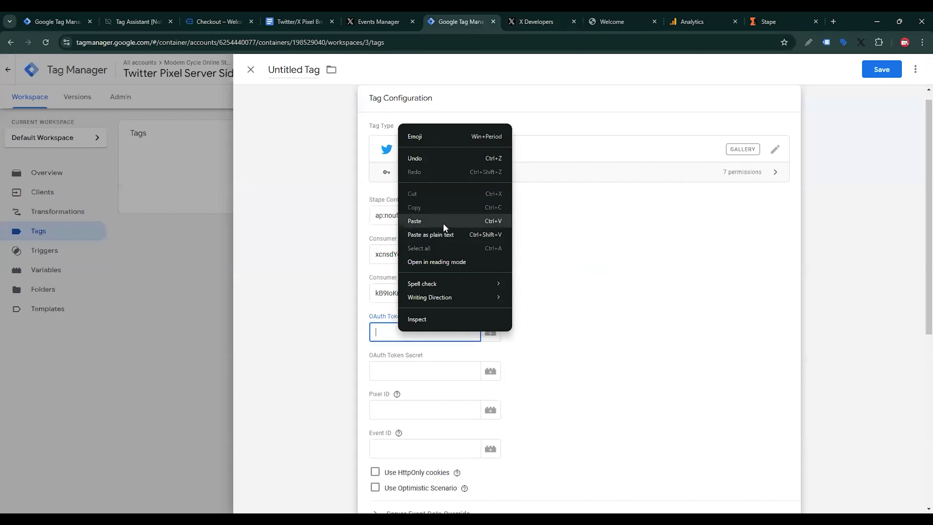
left_click(443, 223)
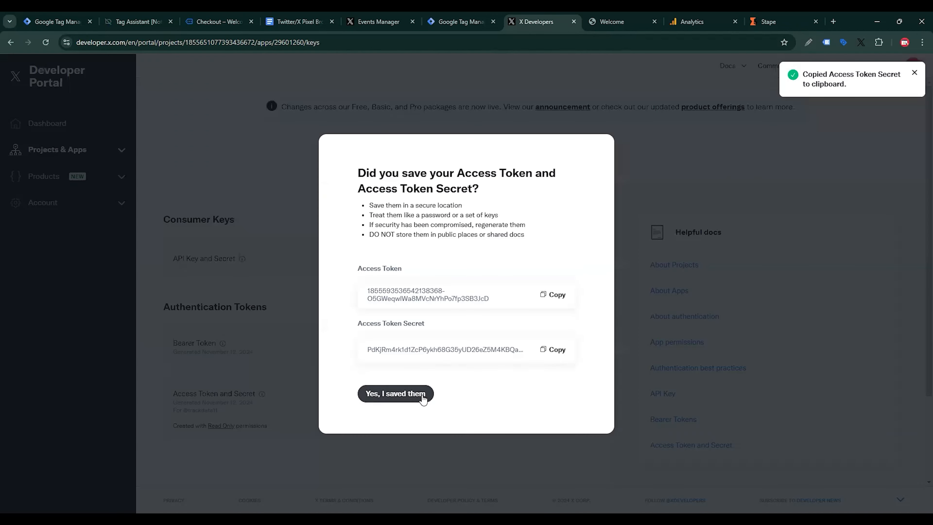
Step: Close the saved access token dialog and paste the copied access token secret into the tag's OAuth Token Secret field
left_click(419, 393)
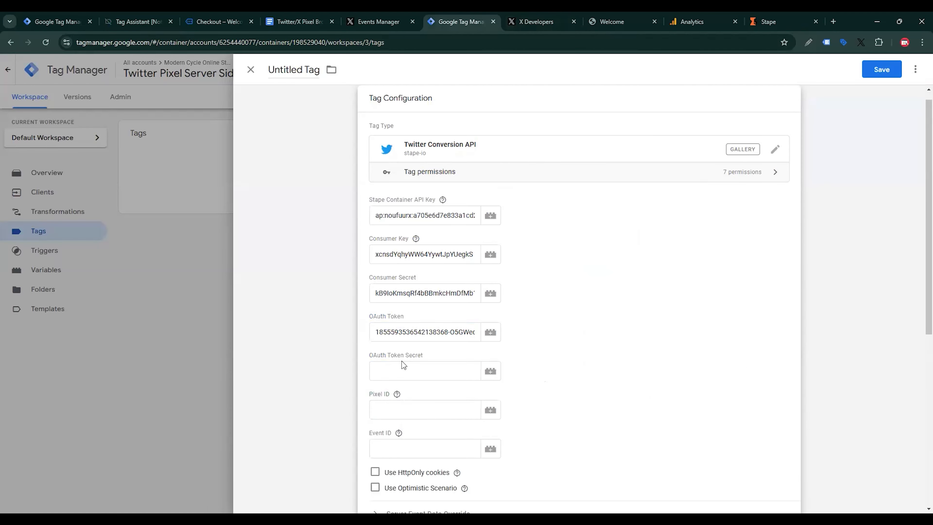
left_click(401, 370)
right_click(402, 370)
left_click(439, 262)
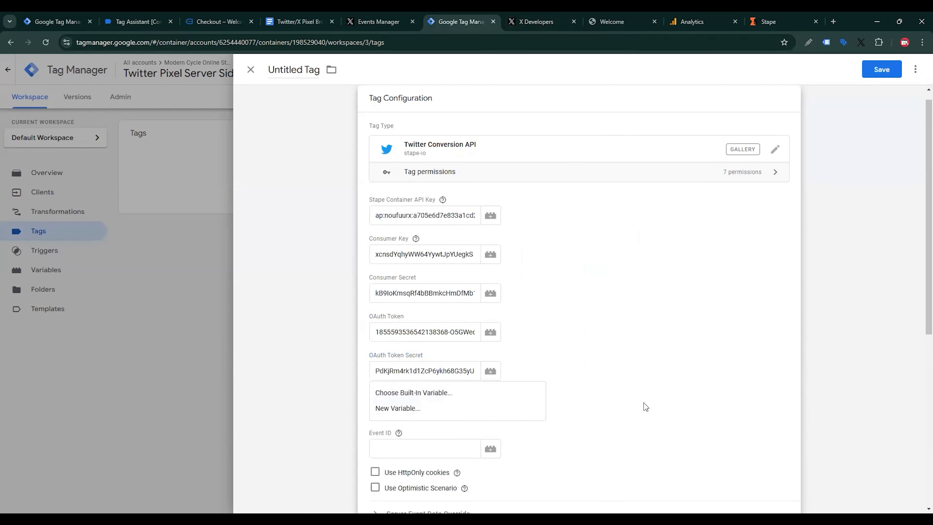
Step: Copy the Twitter pixel's ID from X Ads Events Manager and paste it into the tag's Pixel ID field
mouse_move(397, 436)
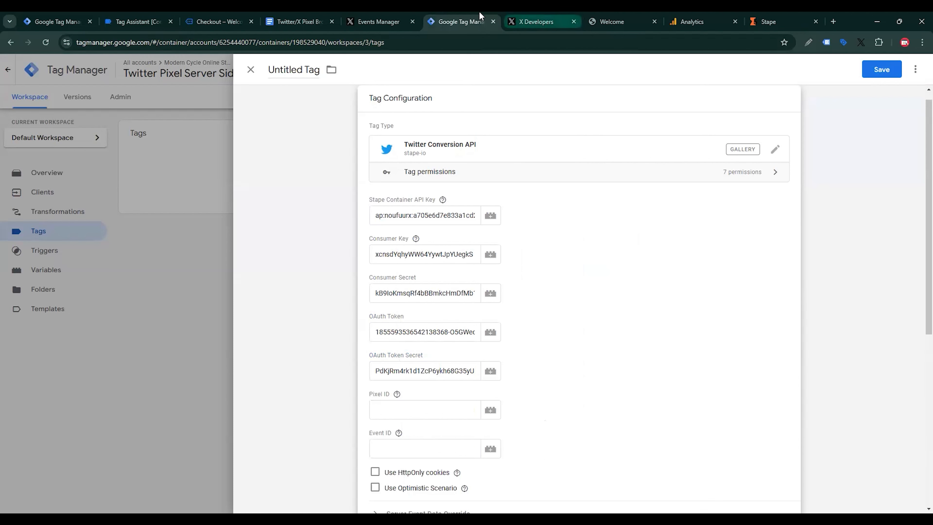
left_click(382, 21)
scroll(309, 221, "up", 2)
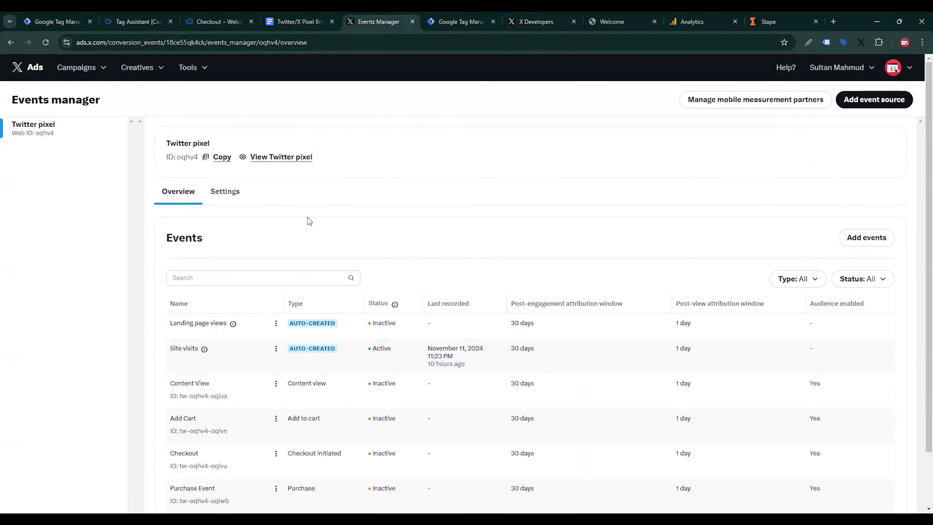
left_click(222, 157)
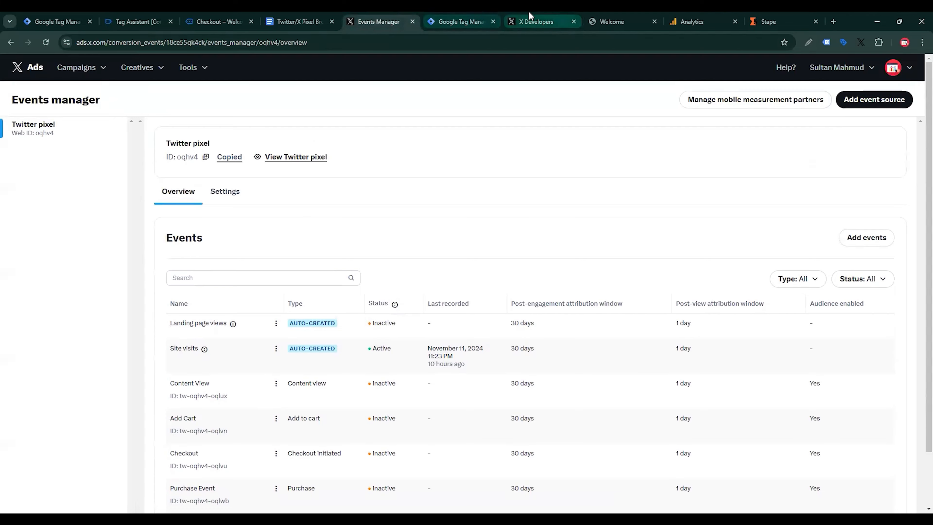
left_click(464, 16)
left_click(390, 403)
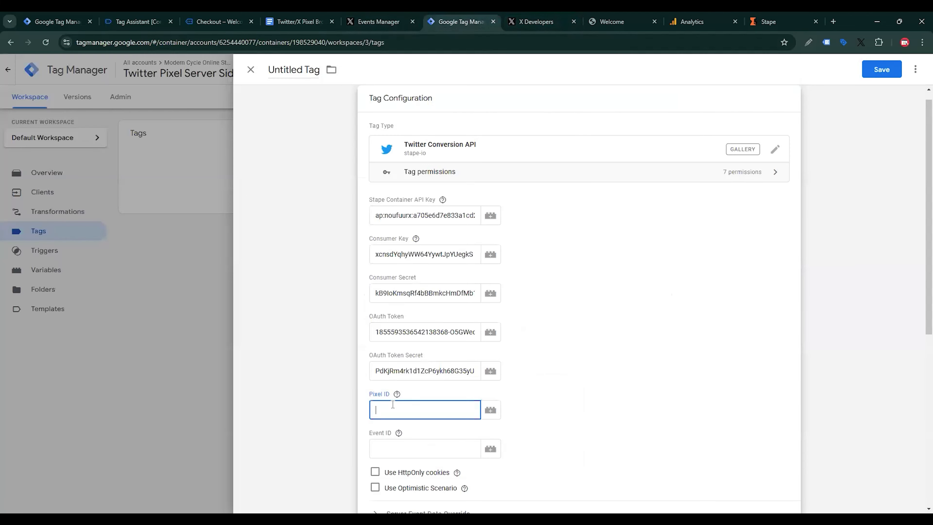
right_click(388, 414)
left_click(425, 286)
scroll(620, 301, "down", 3)
left_click(622, 299)
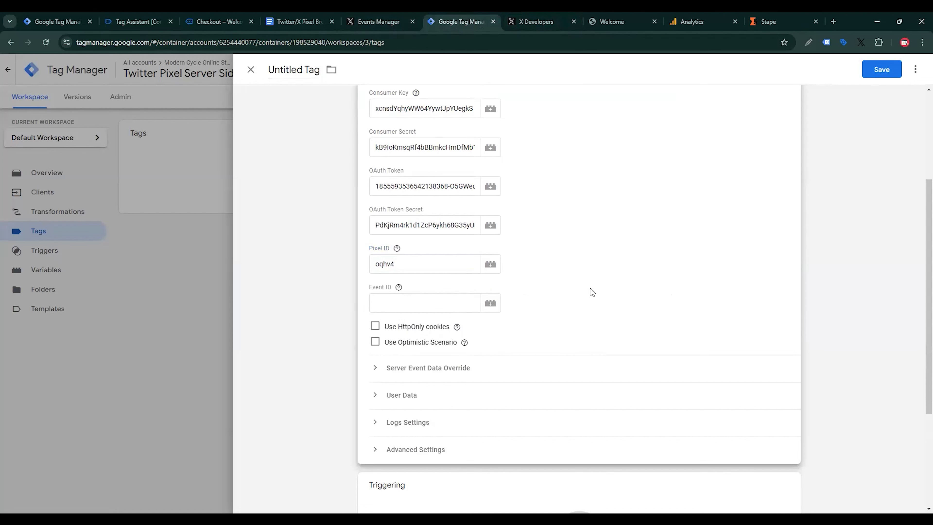
Step: Copy the Content View event's ID from X Ads Events Manager and paste it into the tag's Event ID field
key("ctrl+shift+Tab")
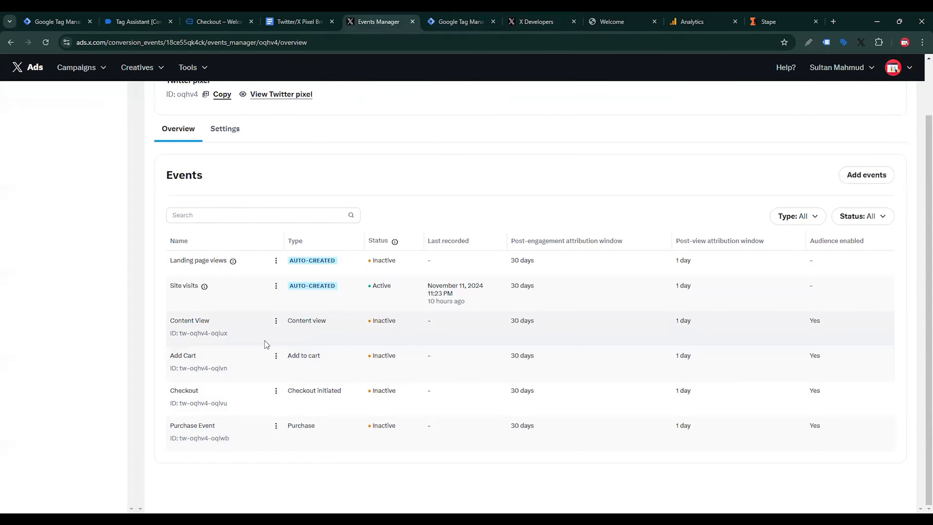
triple_click(216, 335)
left_click(179, 335)
left_click_drag(179, 334, 225, 333)
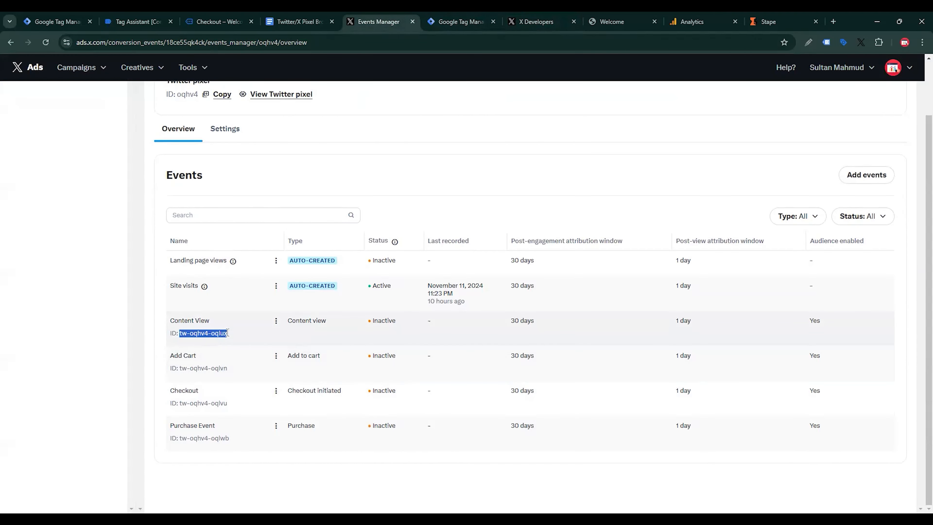
right_click(228, 332)
left_click(268, 346)
left_click(453, 18)
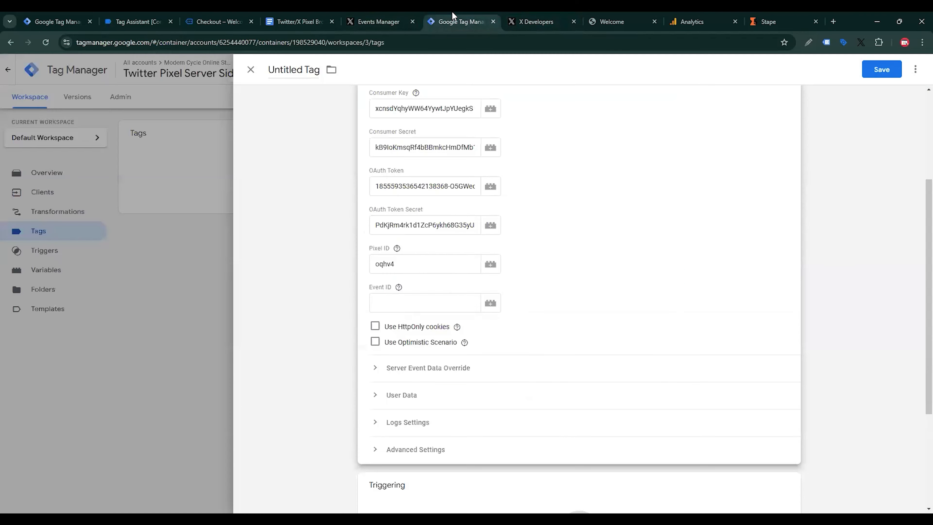
left_click(382, 301)
right_click(382, 301)
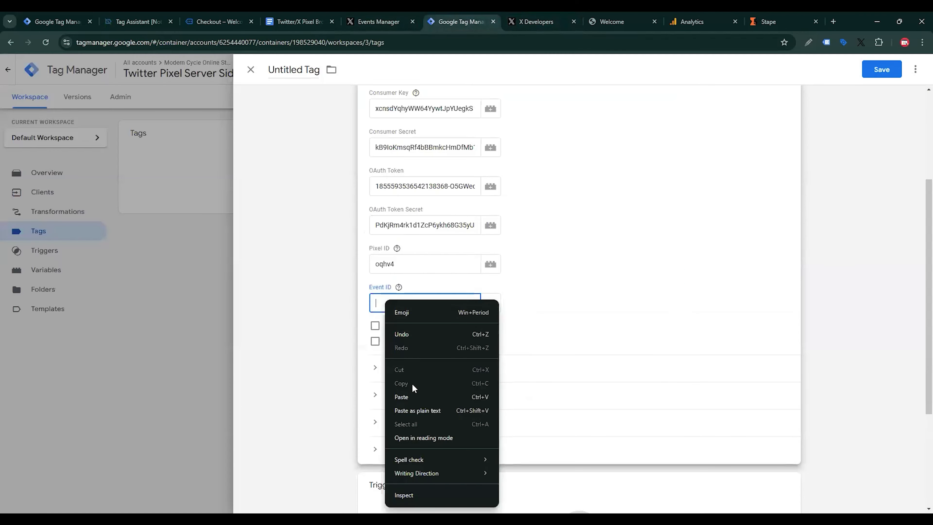
left_click(409, 394)
scroll(579, 335, "down", 1)
left_click(718, 273)
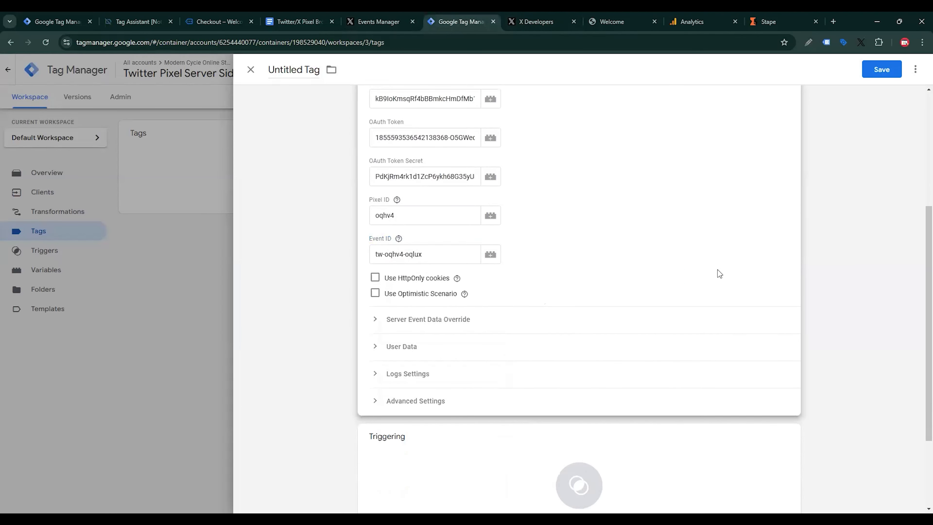
Step: Create a Custom Event trigger for the tag with the event name view_item, firing on all custom events
scroll(718, 274, "down", 3)
left_click(546, 373)
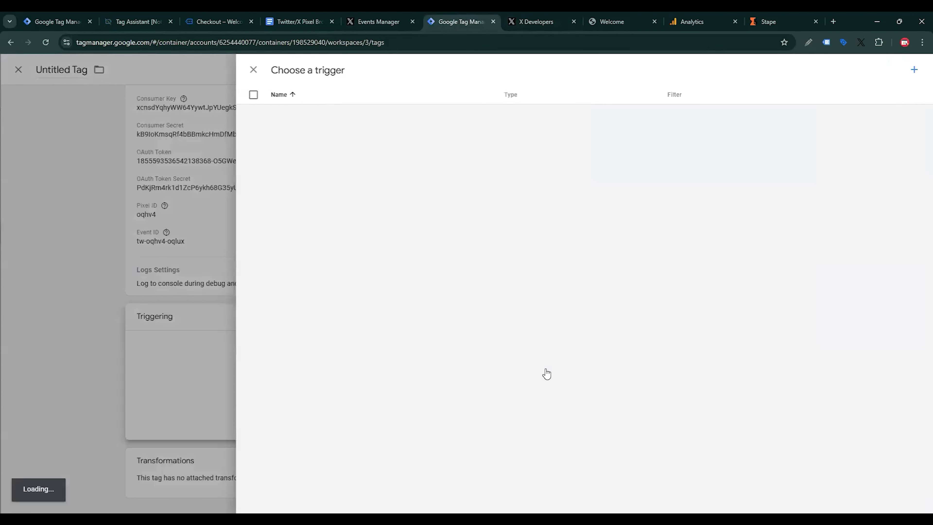
left_click(912, 70)
left_click(708, 162)
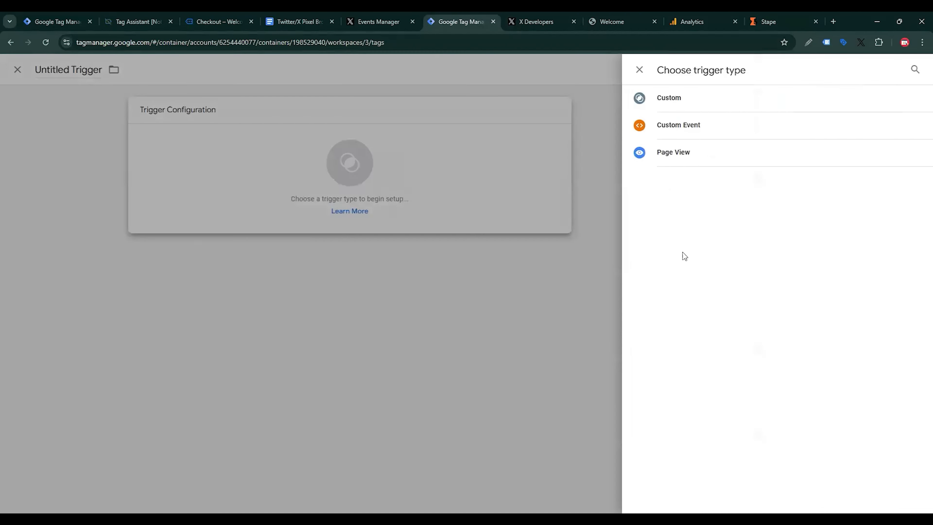
left_click(715, 126)
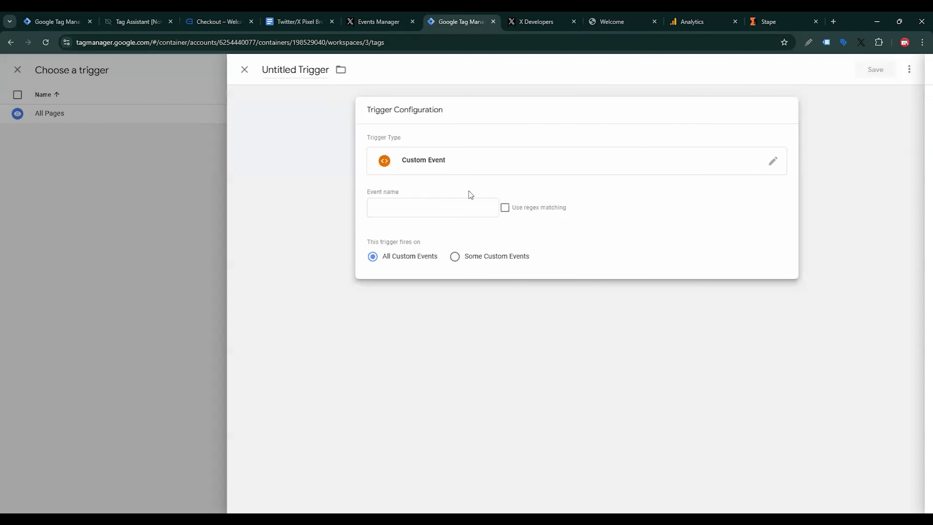
key("Down")
key("Down")
key("Return")
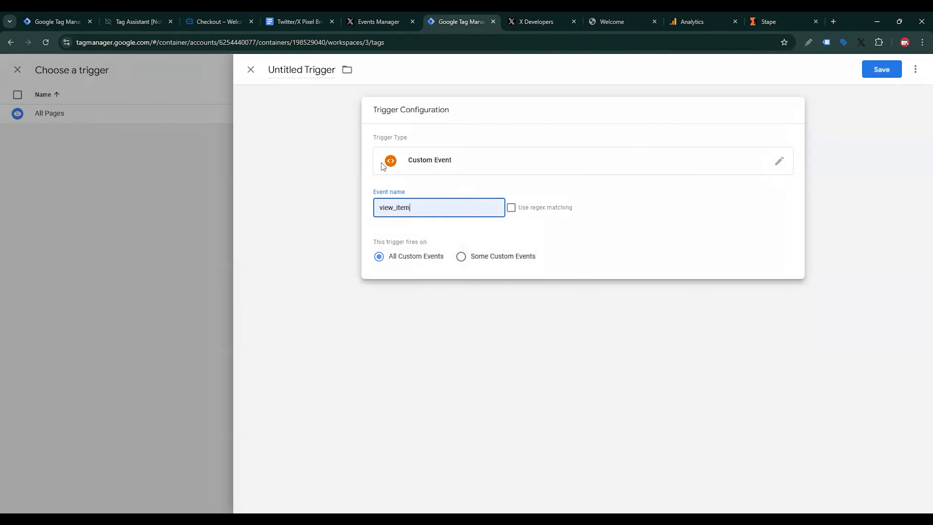
Step: Name the new trigger "Event - view_item" and save it to the tag
left_click(338, 96)
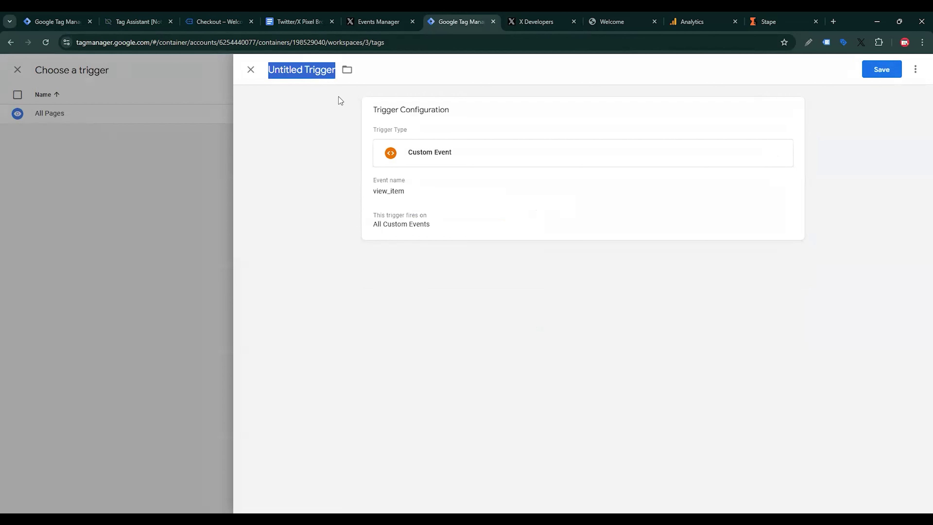
type("Event - view_")
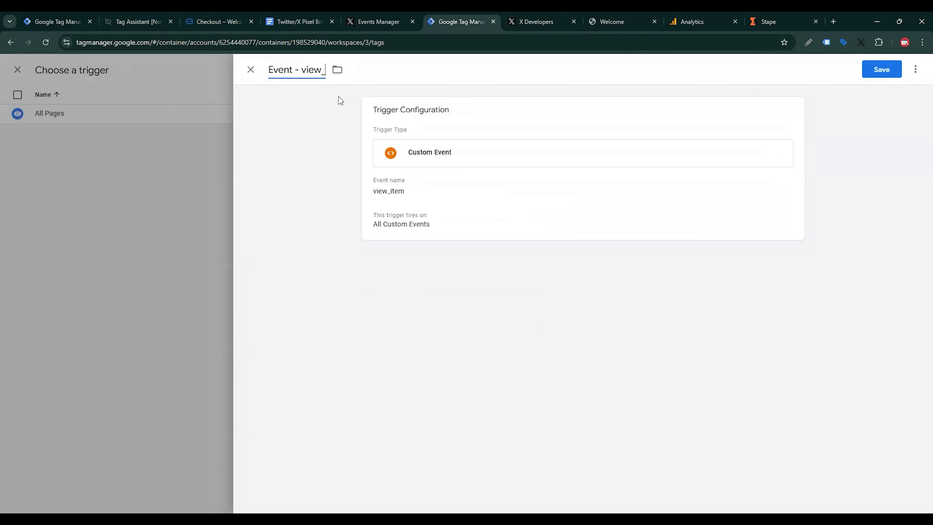
type("item")
left_click(881, 69)
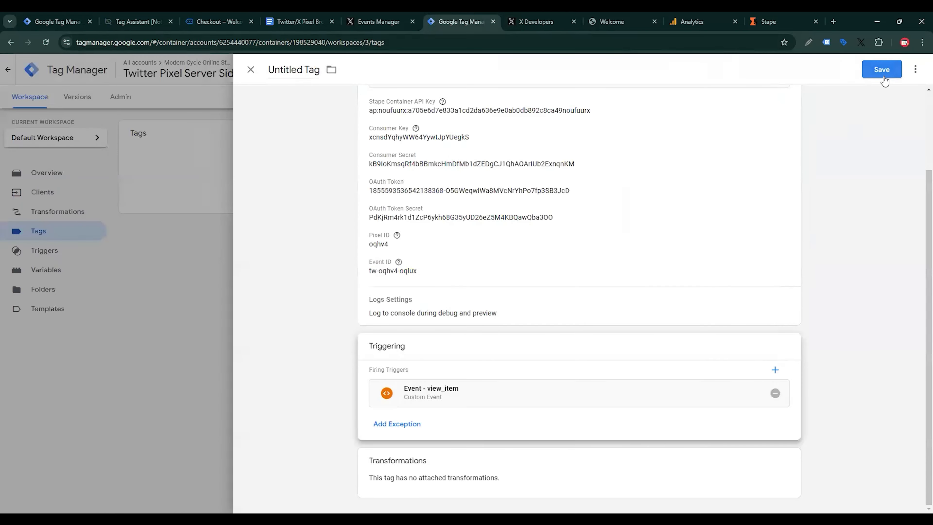
Step: Save the tag under the name "Twitter Conversion API - Content View"
left_click(882, 70)
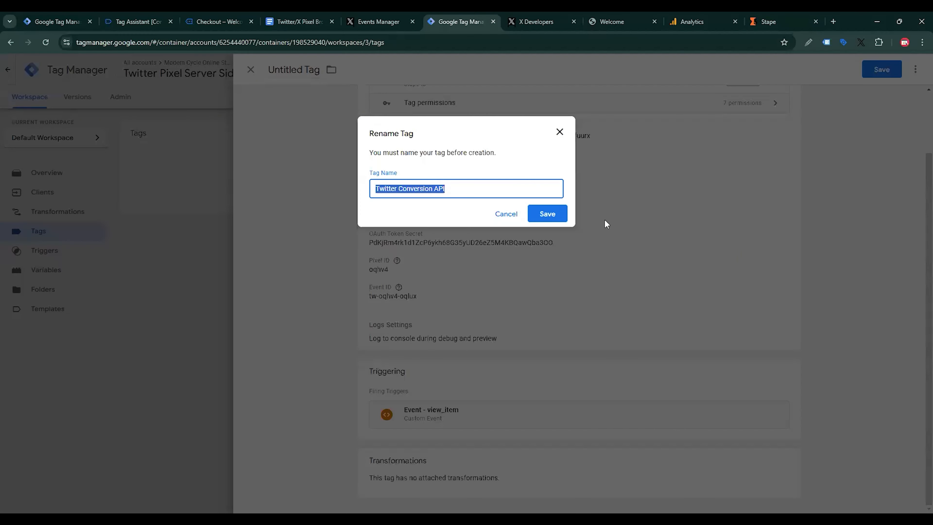
key("End")
type("- Content Vi")
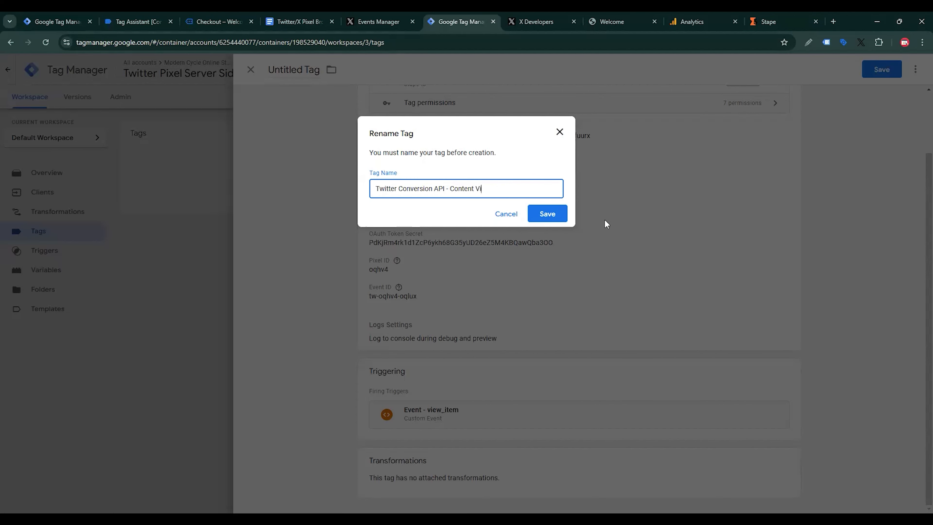
type("ew")
key("Return")
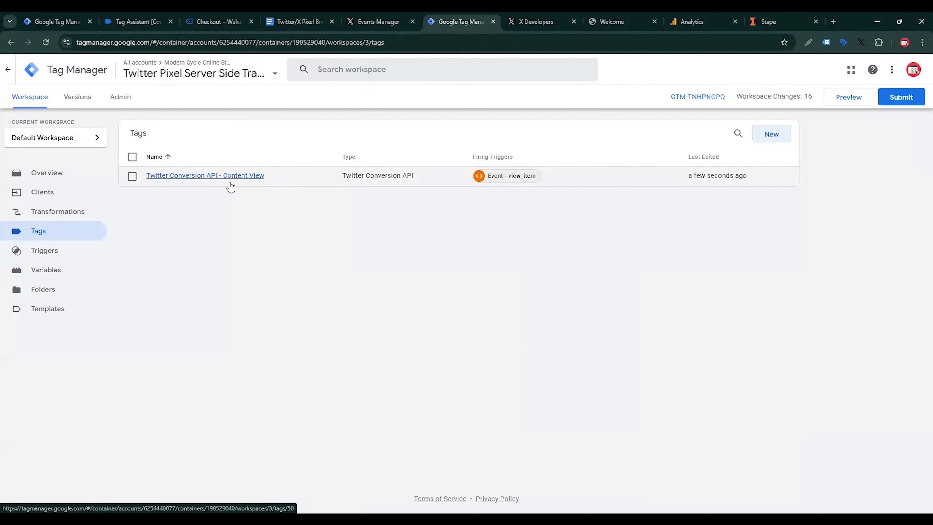
Step: Make a copy of the Twitter Conversion API - Content View tag
left_click(771, 137)
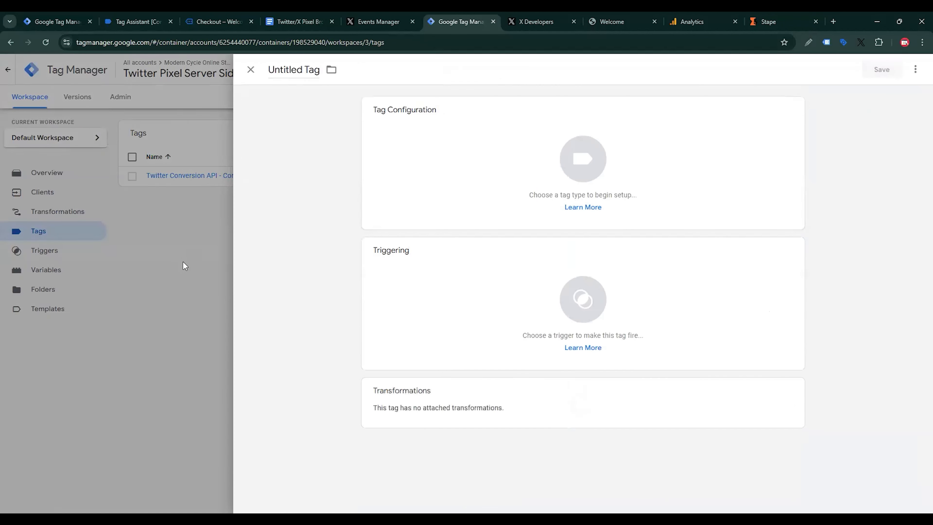
left_click(184, 262)
left_click(240, 177)
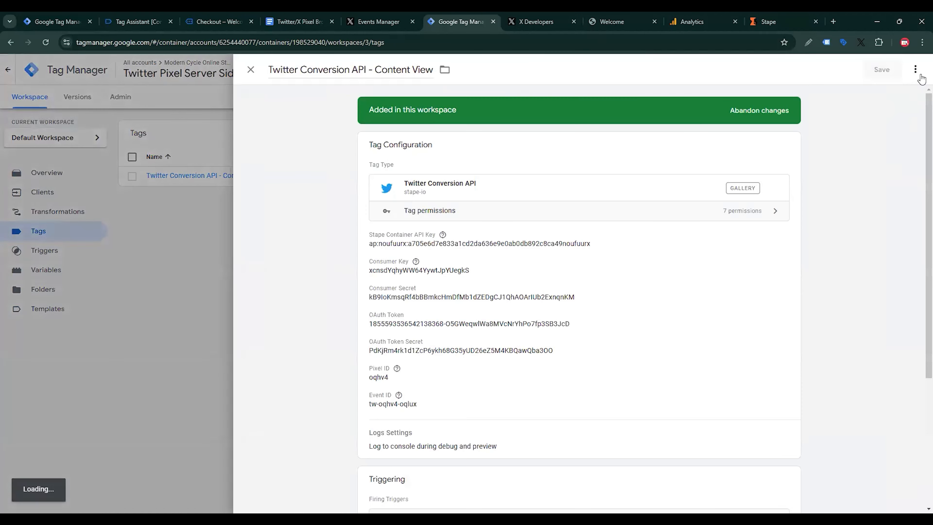
left_click(915, 69)
left_click(892, 92)
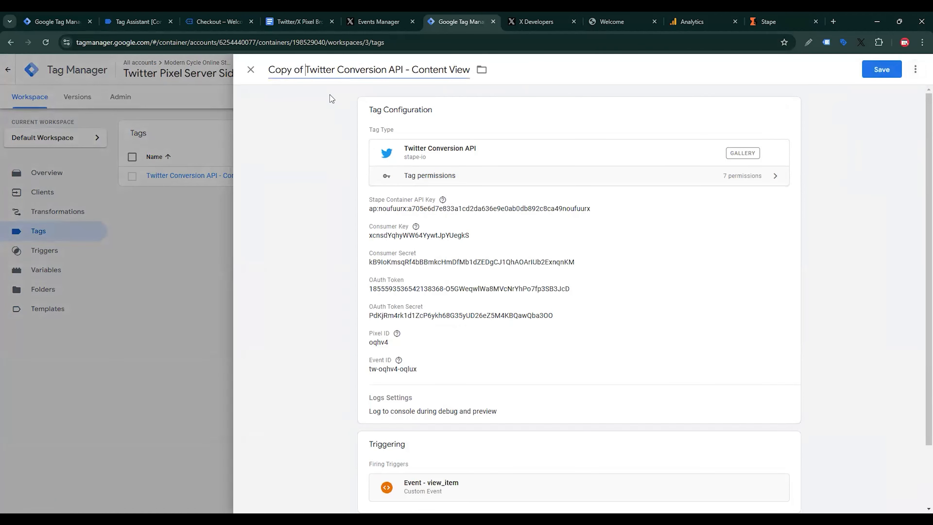
Step: Rename the copied tag "Twitter Conversion API - Add to Cart"
left_click_drag(305, 69, 260, 83)
key("BackSpace")
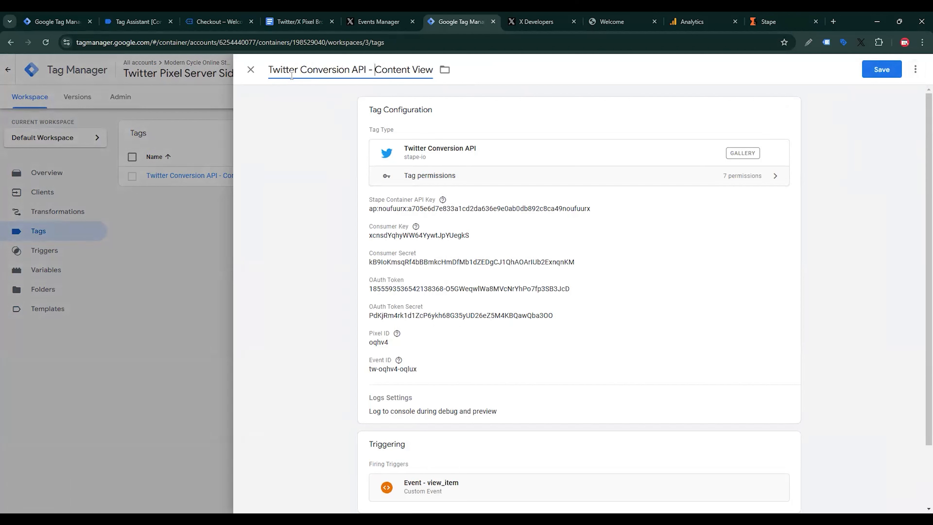
key("shift+Right")
key("shift+Right")
key("shift+Right")
key("shift+Right")
key("shift+Right")
key("shift+Right")
key("shift+Right")
key("shift+Right")
key("shift+Right")
key("shift+Right")
key("shift+Right")
key("shift+Right")
type("Add to Ca")
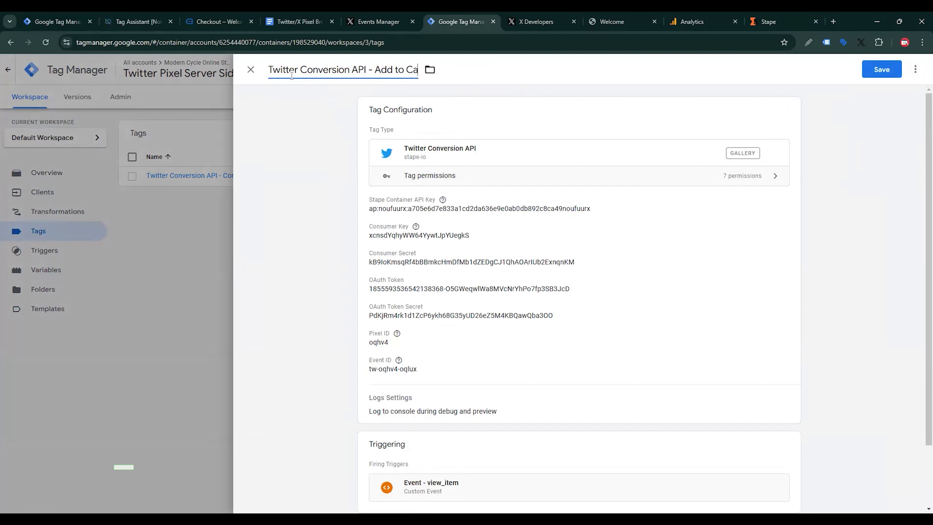
type("rt")
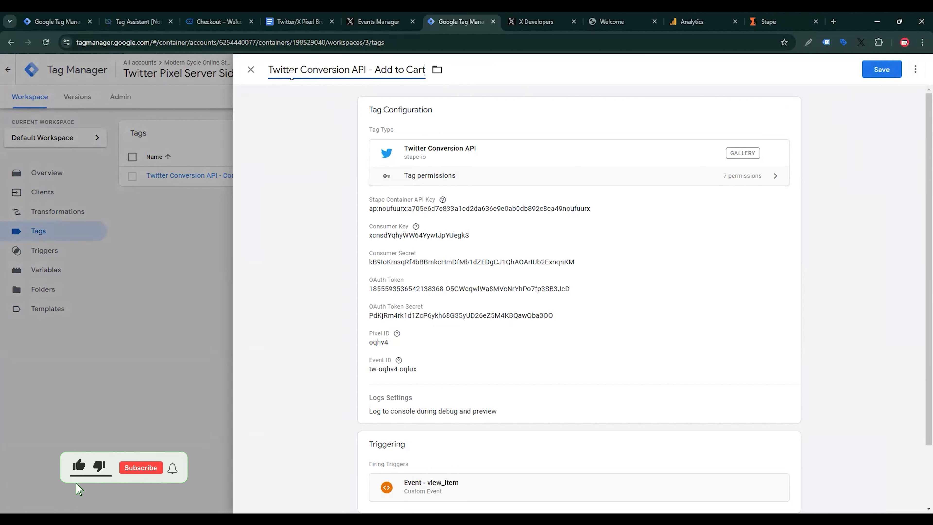
Step: Replace the tag's Event ID with the Add Cart event's ID copied from X Ads Events Manager
left_click(552, 344)
scroll(552, 343, "down", 3)
left_click_drag(428, 317, 370, 318)
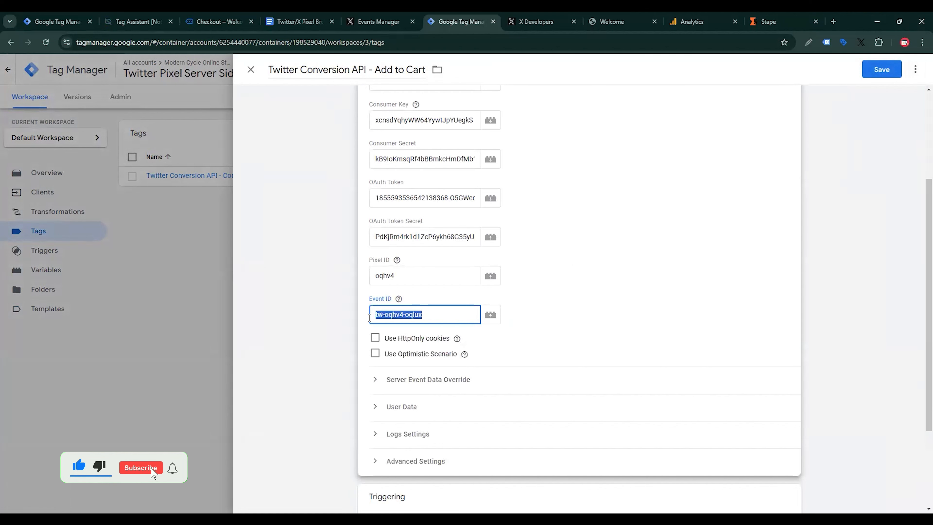
key("BackSpace")
left_click(378, 21)
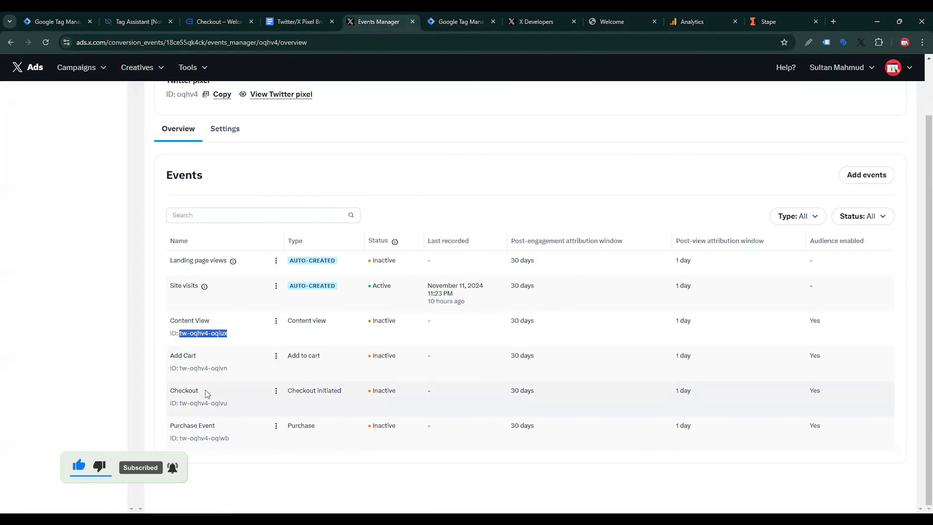
left_click(183, 368)
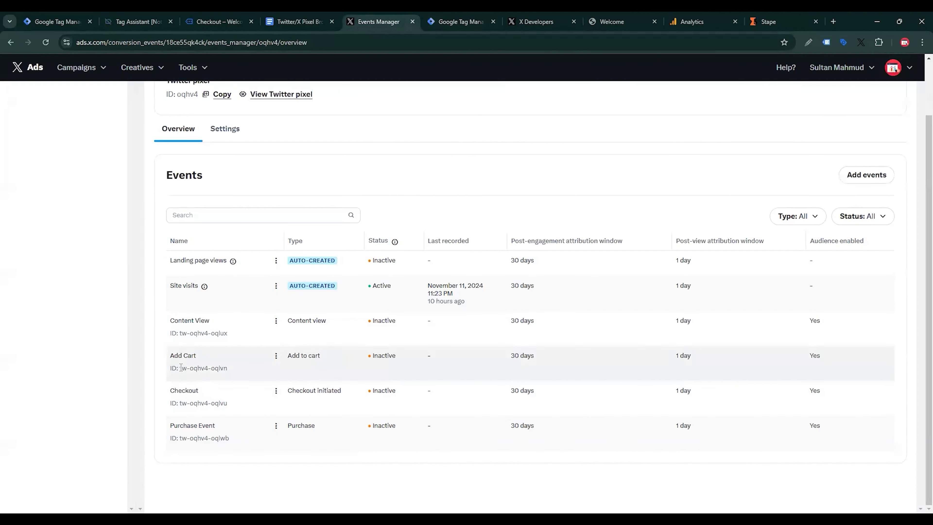
left_click_drag(181, 368, 257, 373)
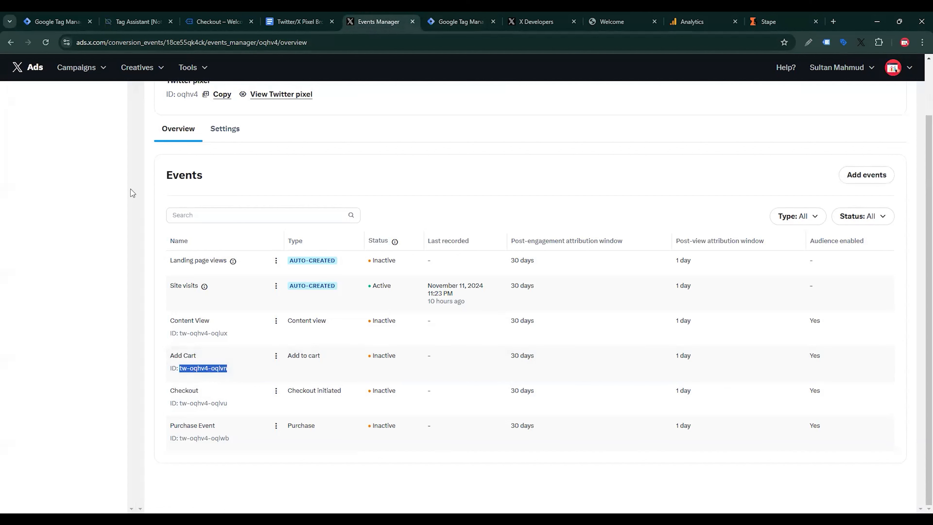
left_click(457, 21)
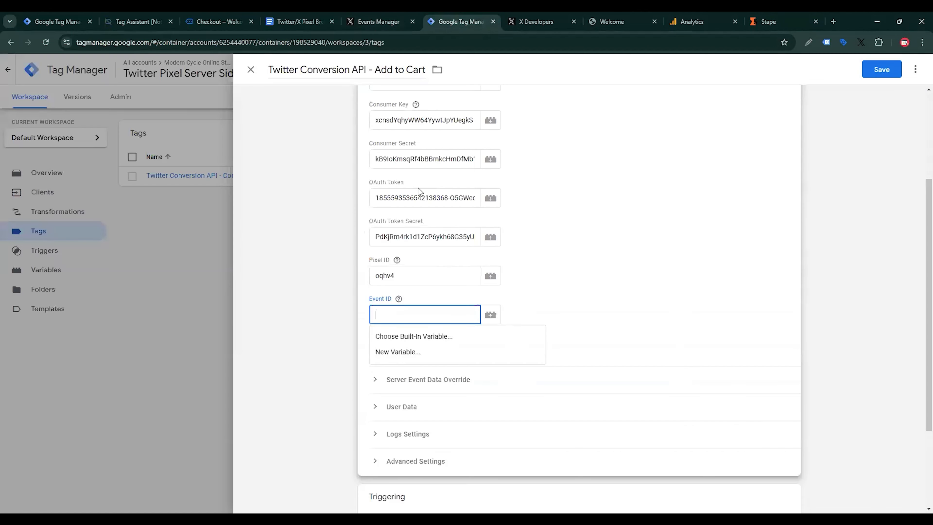
key("ctrl+v")
left_click(662, 271)
Step: Remove the view_item firing trigger from the Add to Cart tag
scroll(685, 298, "down", 3)
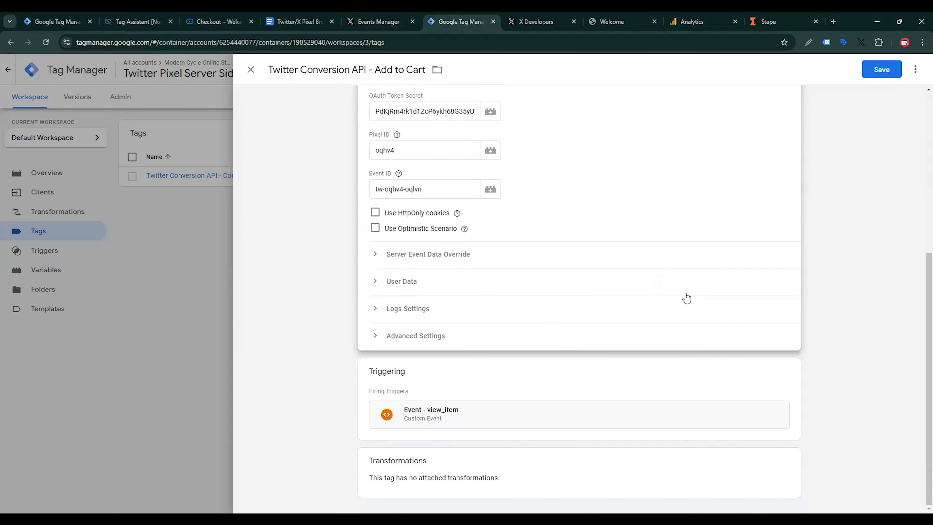
left_click(789, 371)
left_click(776, 392)
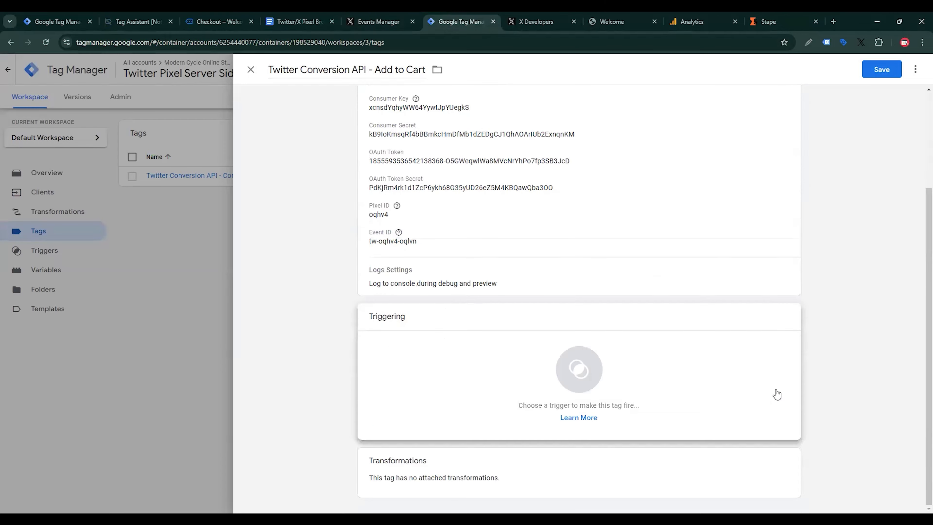
Step: Create a Custom Event trigger for the Add to Cart tag with the event name add_to_cart
left_click(716, 409)
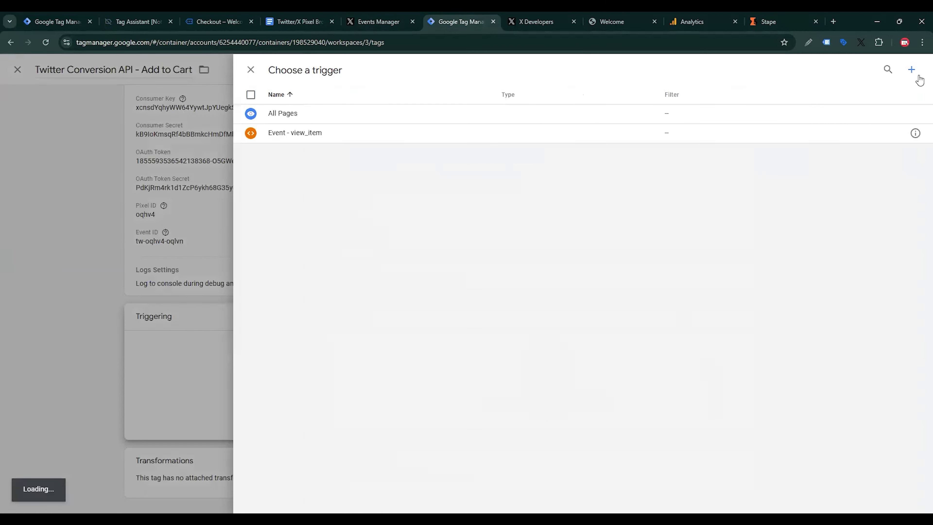
left_click(912, 70)
left_click(656, 170)
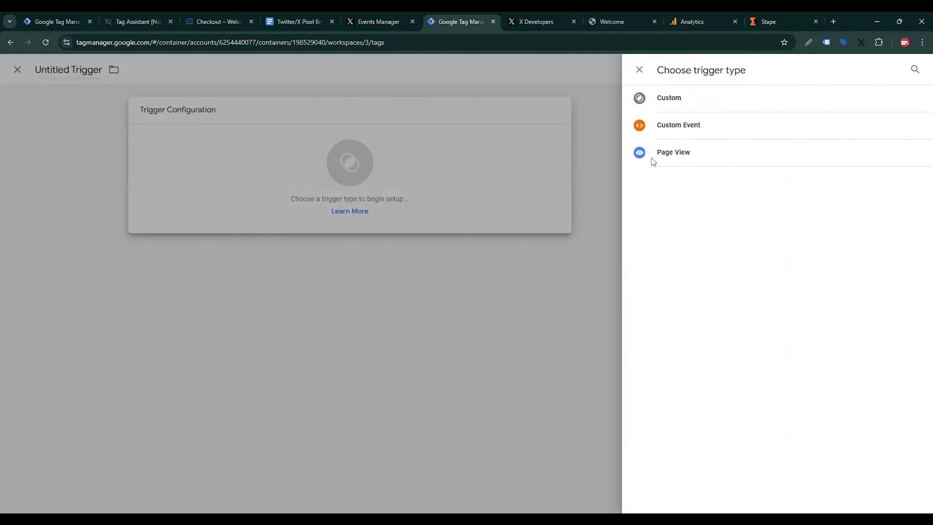
left_click(665, 125)
key("Down")
key("Down")
key("Down")
key("Down")
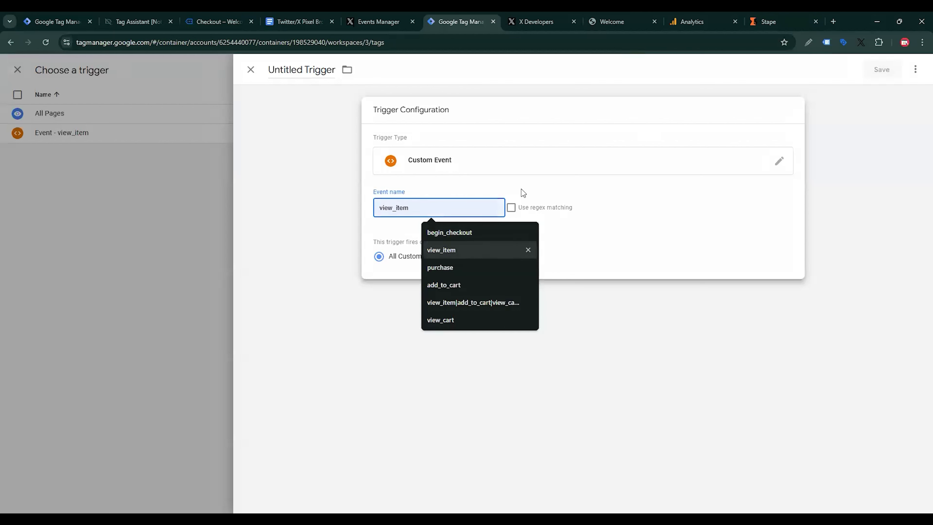
key("Return")
Step: Name the trigger "Event - add to cart", then save both the trigger and the Add to Cart tag
left_click(329, 103)
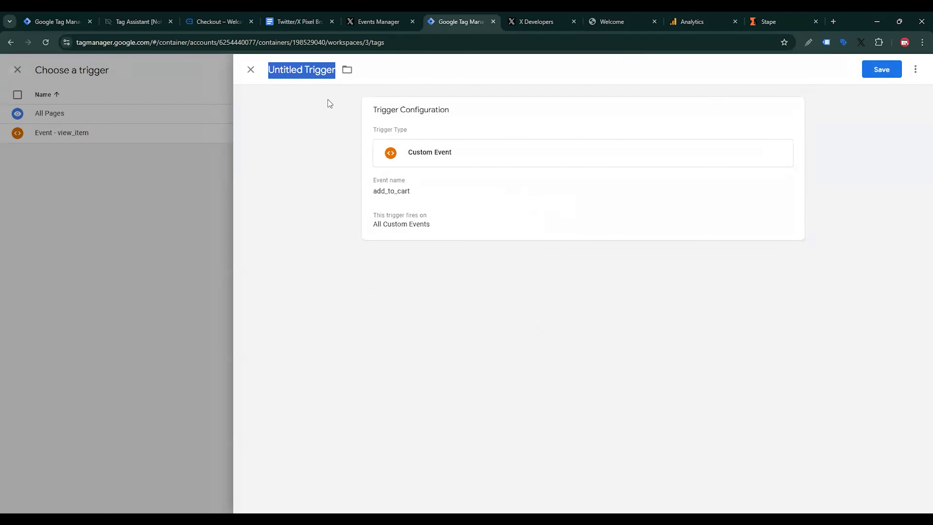
type("Event - add to cart")
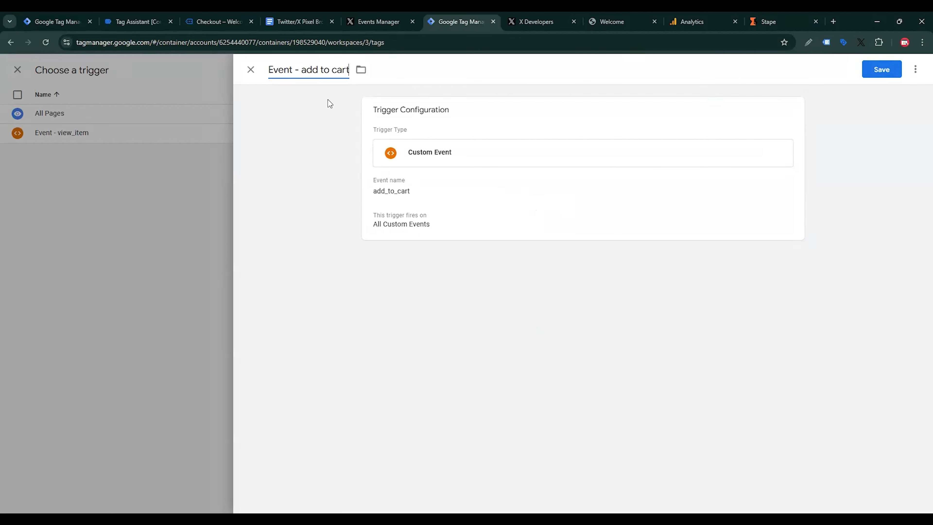
left_click(881, 70)
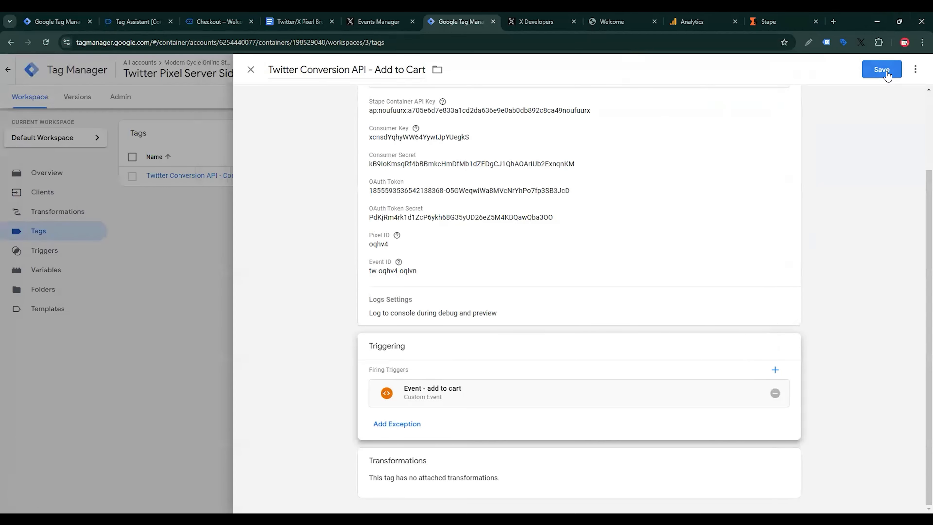
left_click(887, 72)
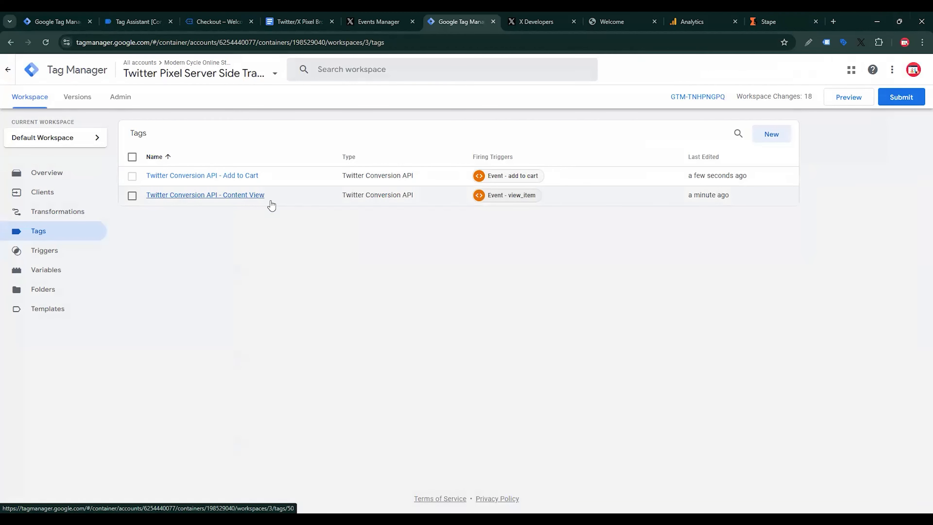
Step: Make a copy of the Twitter Conversion API - Add to Cart tag
left_click(245, 178)
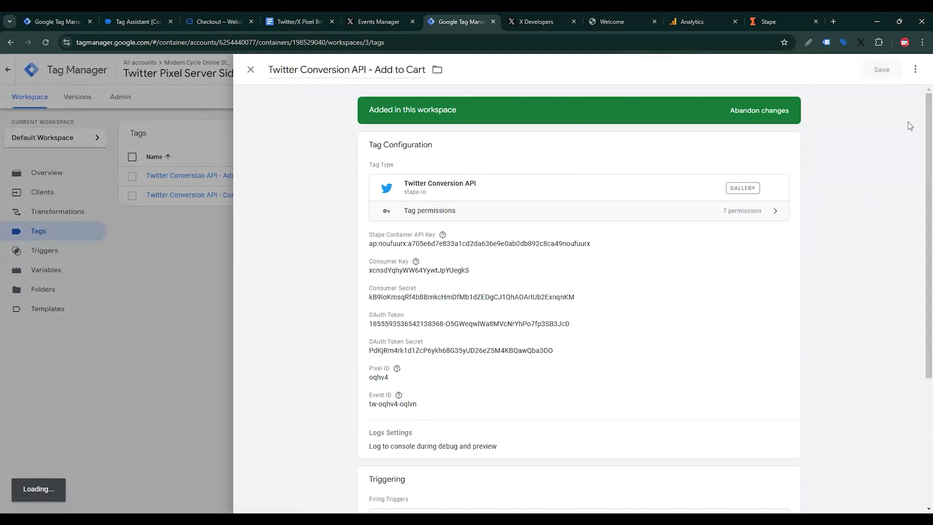
left_click(915, 69)
left_click(891, 94)
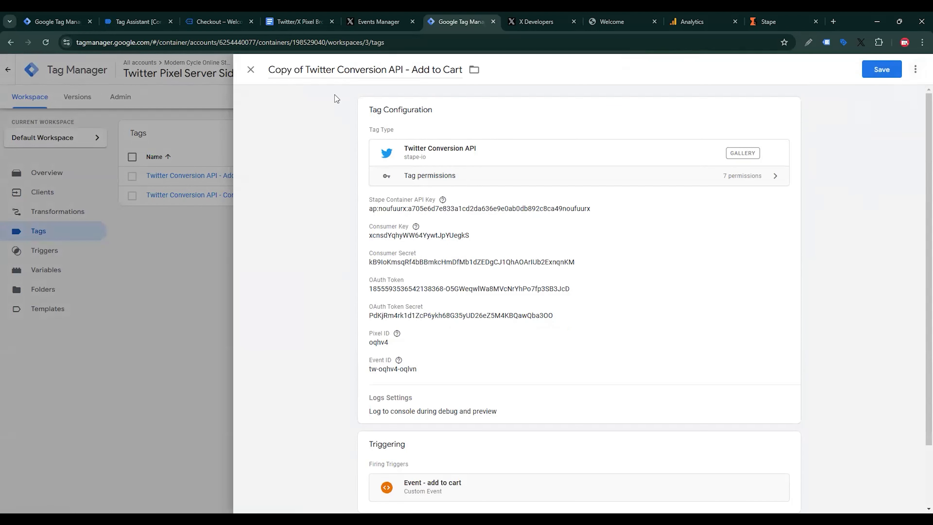
Step: Rename the copied tag "Twitter Conversion API - Checkout"
left_click_drag(304, 70, 250, 78)
key("BackSpace")
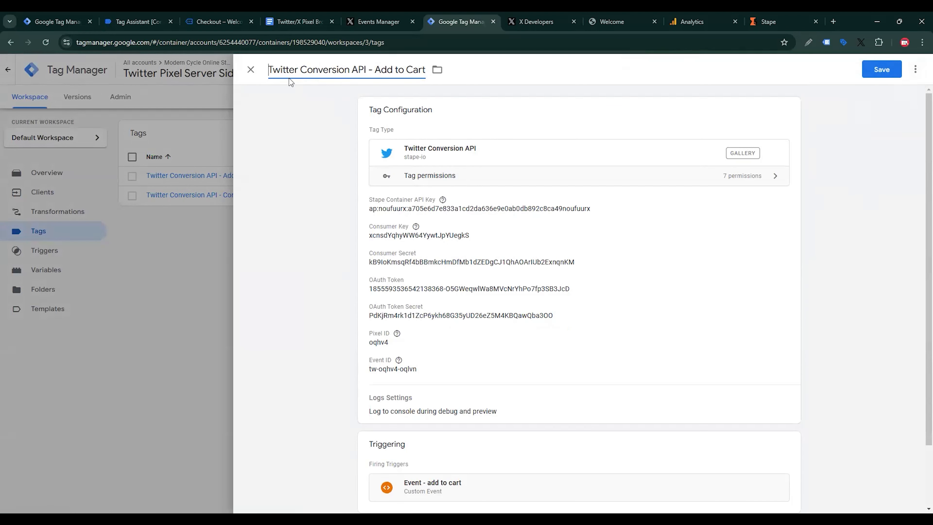
key("End")
key("ctrl+shift+Left")
key("ctrl+shift+Left")
key("ctrl+shift+Left")
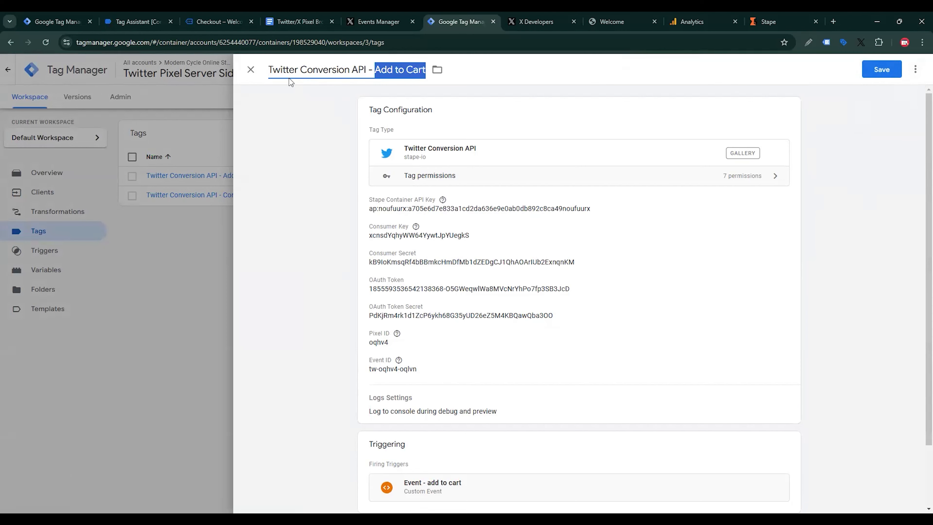
type("Checkout")
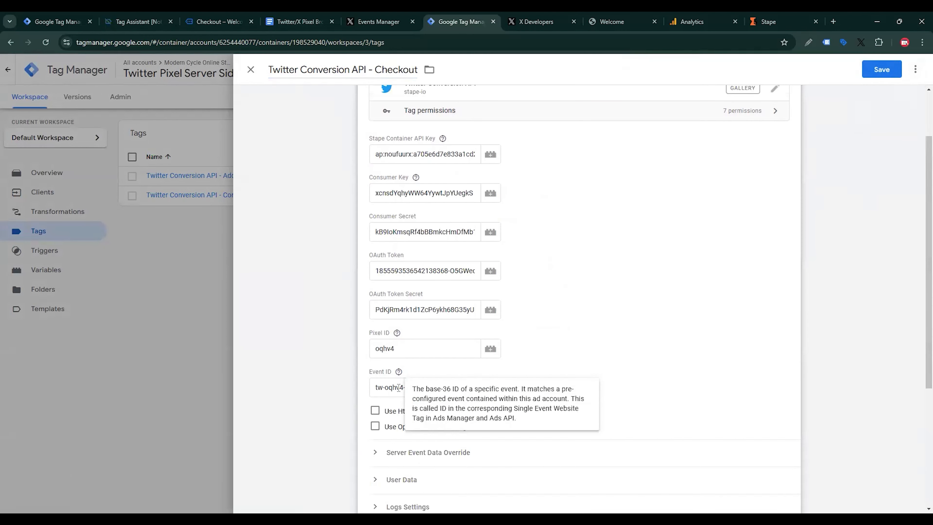
Step: Replace the Checkout tag's Event ID with tw-oqhv4-oqlvu, copied from the Checkout event in X Events Manager
left_click(399, 387)
triple_click(398, 388)
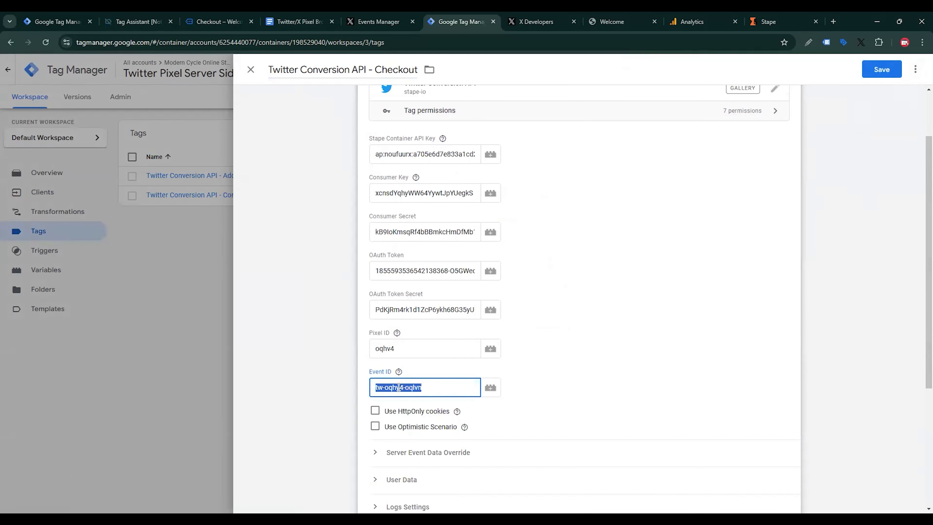
key("BackSpace")
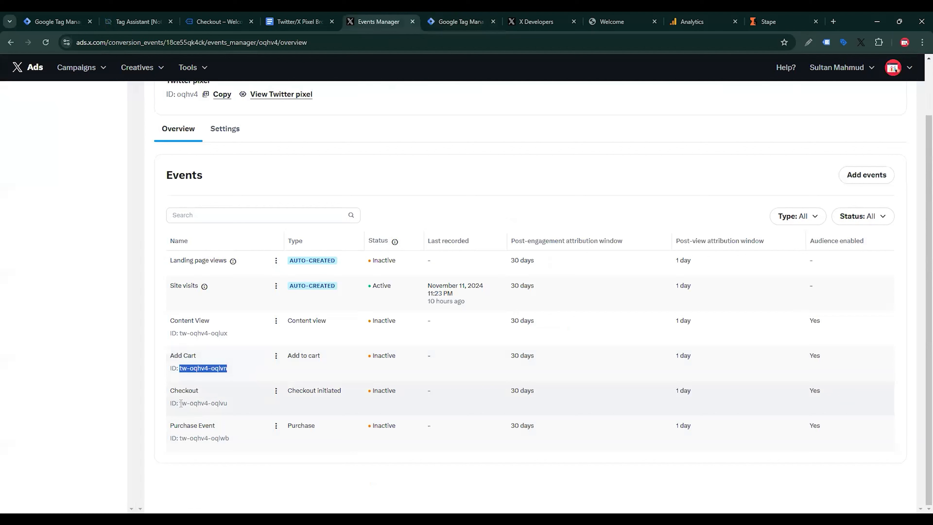
left_click_drag(180, 403, 230, 404)
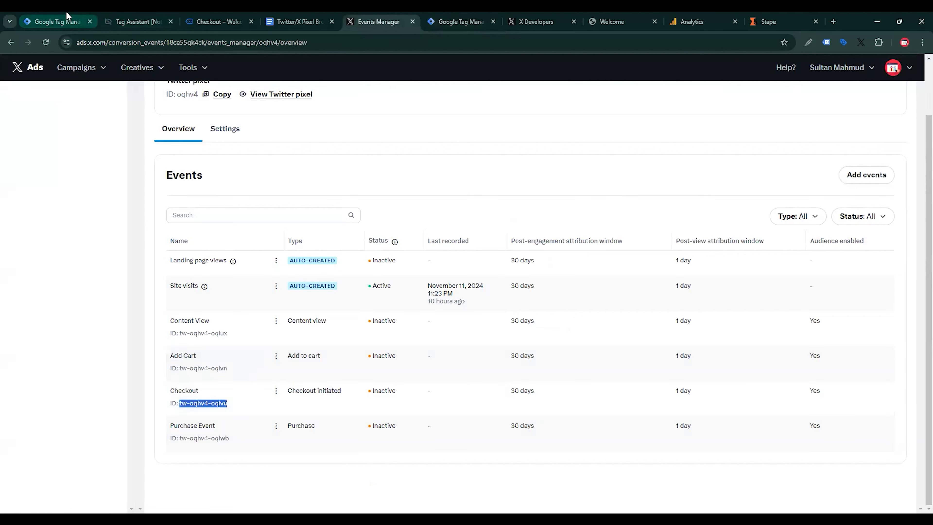
left_click(437, 15)
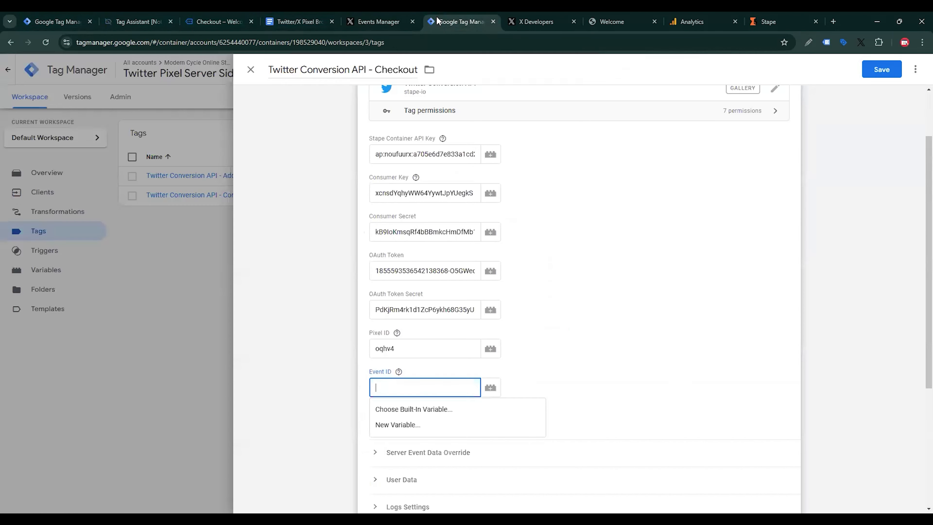
key("ctrl+v")
Step: Remove the "Event - add to cart" firing trigger from the Checkout tag
scroll(673, 363, "down", 5)
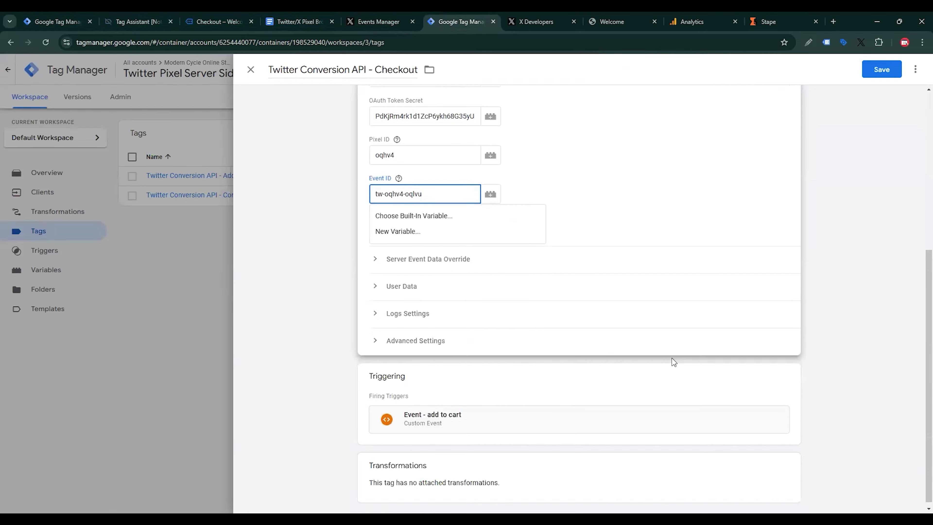
left_click(789, 374)
left_click(774, 392)
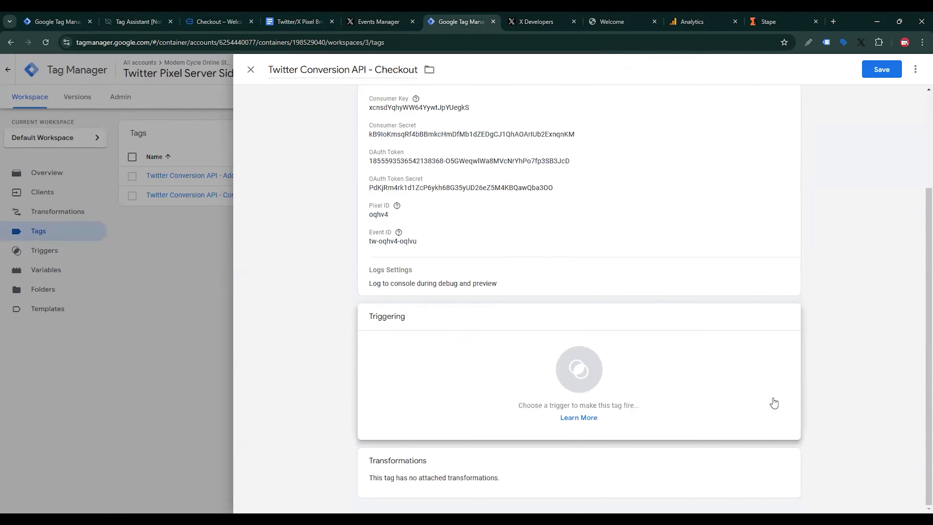
Step: Create a Custom Event trigger for the Checkout tag with the event name begin_checkout
left_click(739, 402)
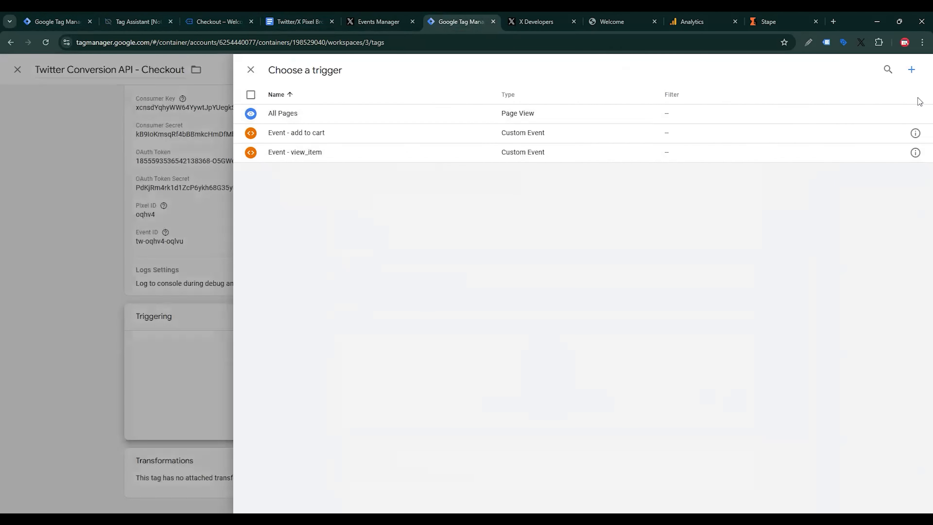
left_click(912, 70)
left_click(698, 213)
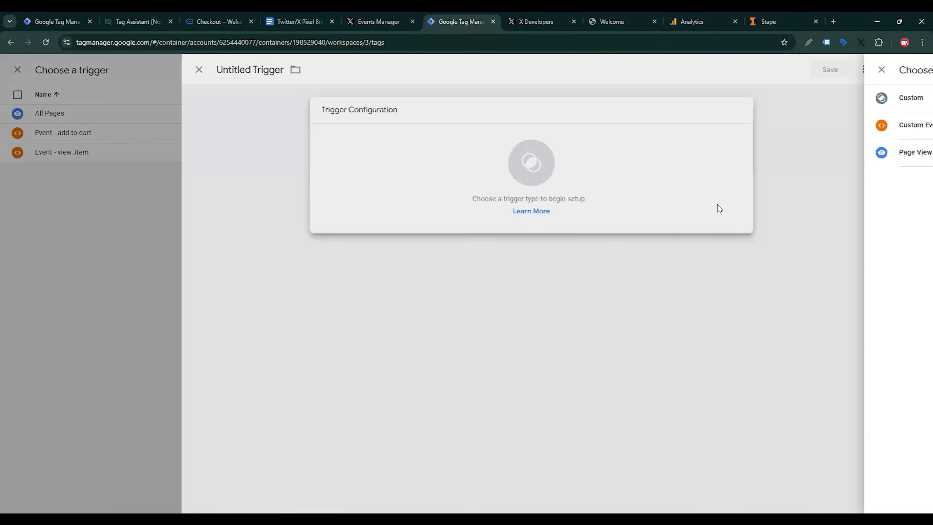
left_click(707, 127)
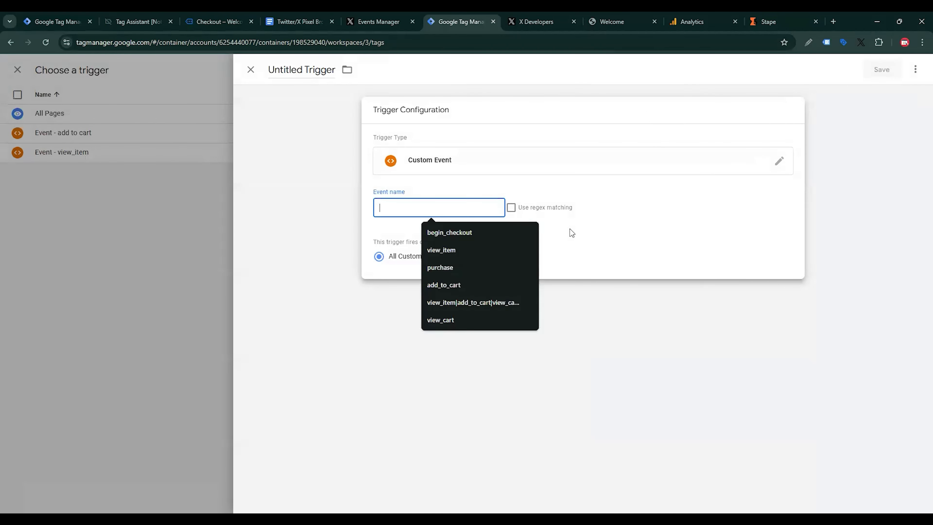
key("Down")
key("Down")
key("Down")
key("Down")
key("Down")
key("Up")
key("Up")
key("Up")
key("Return")
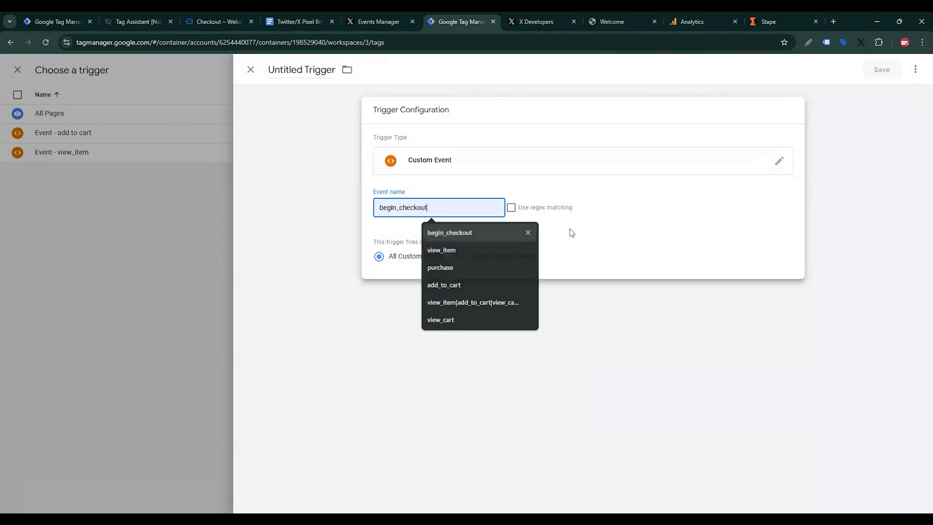
Step: Name the trigger "Event - Begin Checkout", then save both the trigger and the Checkout tag
left_click(322, 96)
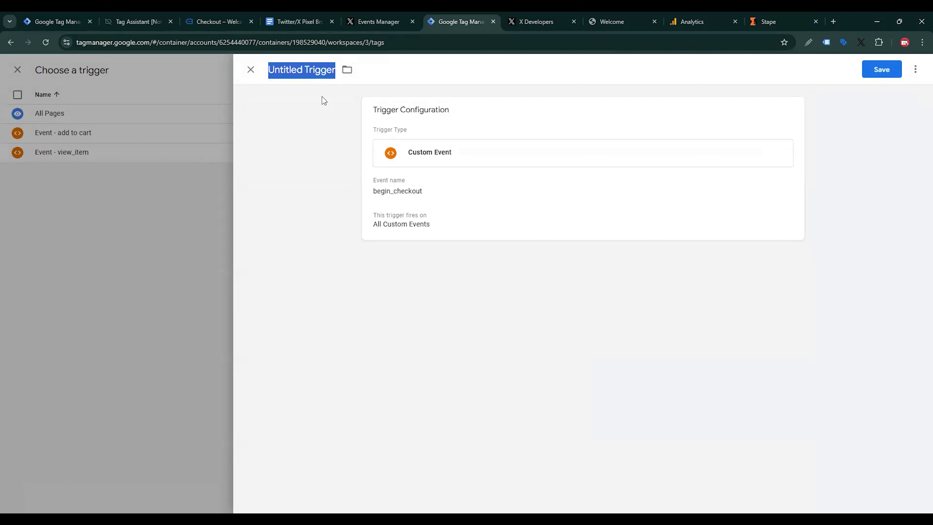
type("Event")
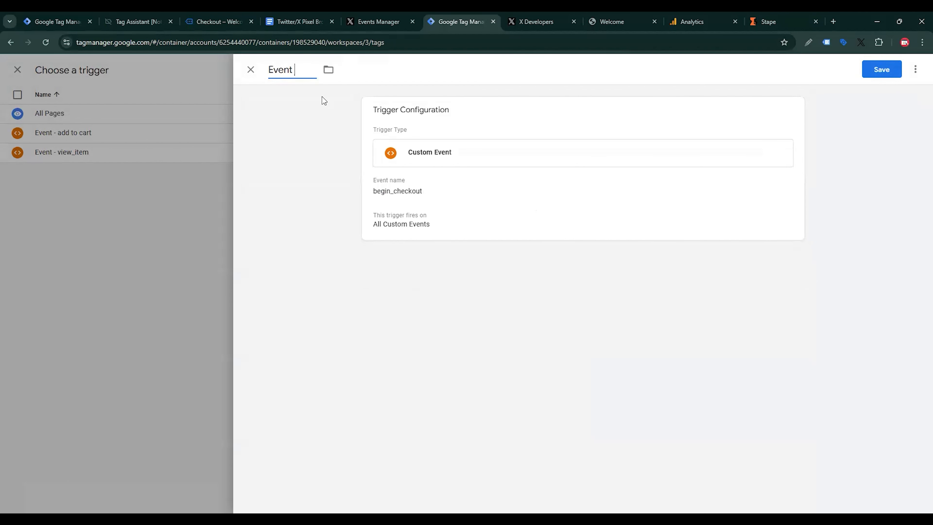
type(" - Begin Checkout")
left_click(875, 76)
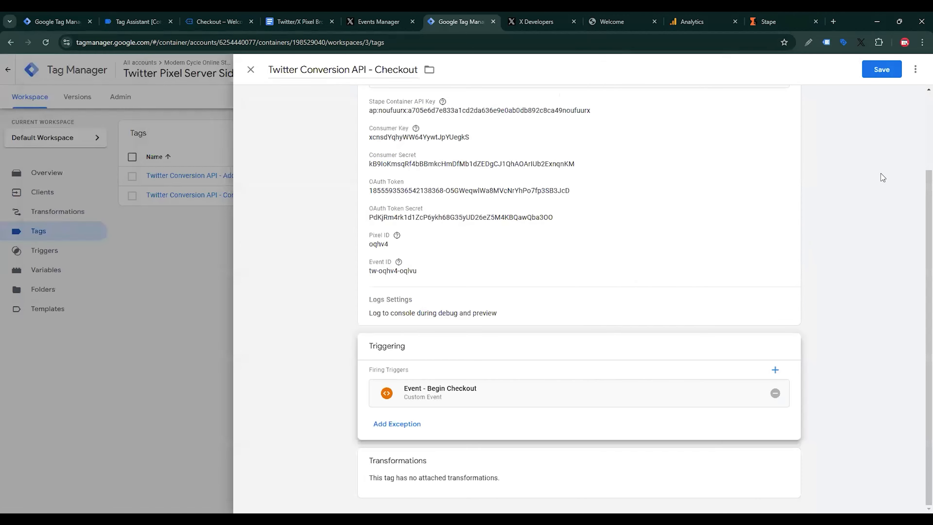
left_click(877, 69)
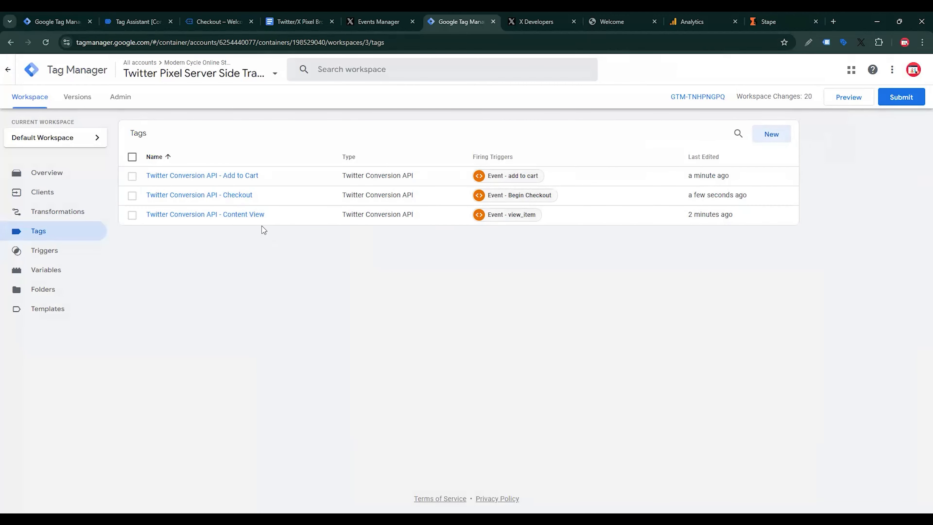
Step: Copy the Twitter Conversion API - Checkout tag and rename the copy "Twitter Conversion API - Purchase"
left_click(237, 197)
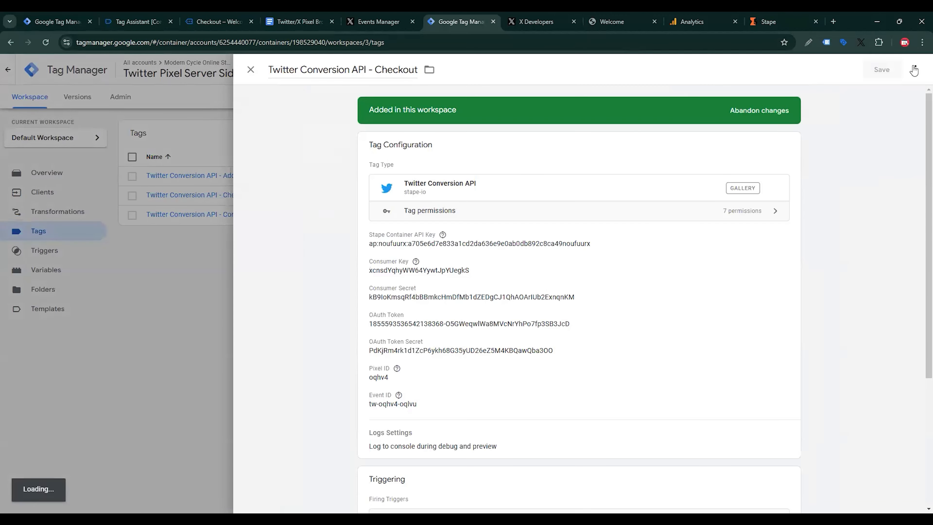
left_click(915, 70)
left_click(882, 90)
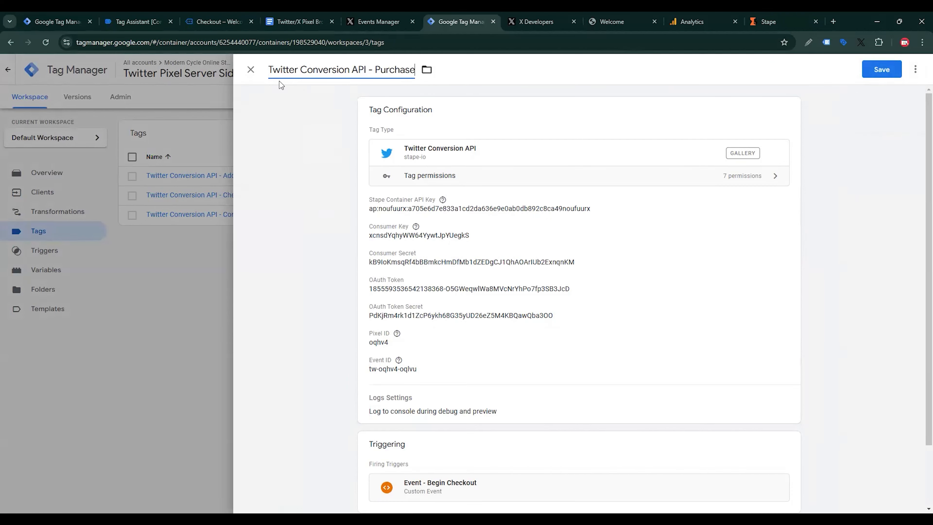
Step: Replace the Purchase tag's Event ID with tw-oqhv4-oqlwb, copied from the Purchase Event in X Events Manager
left_click(390, 423)
scroll(398, 421, "down", 3)
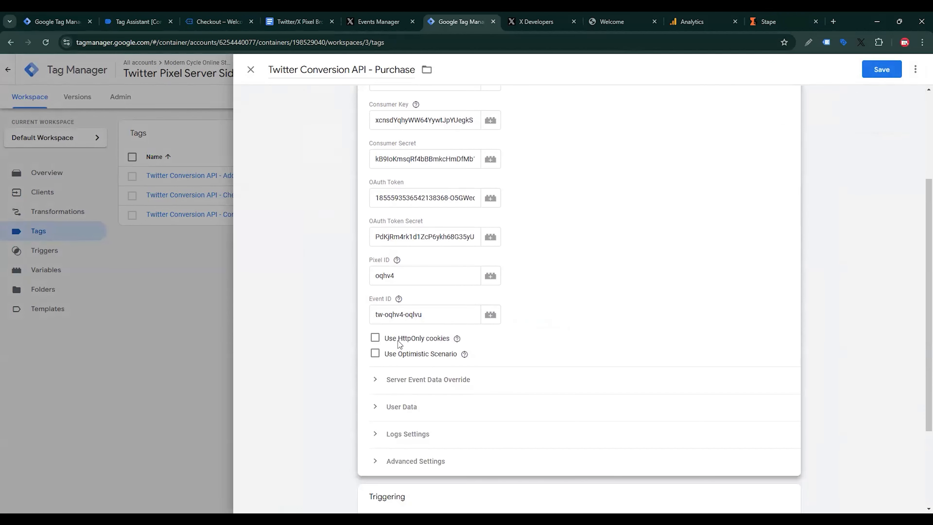
triple_click(412, 315)
key("BackSpace")
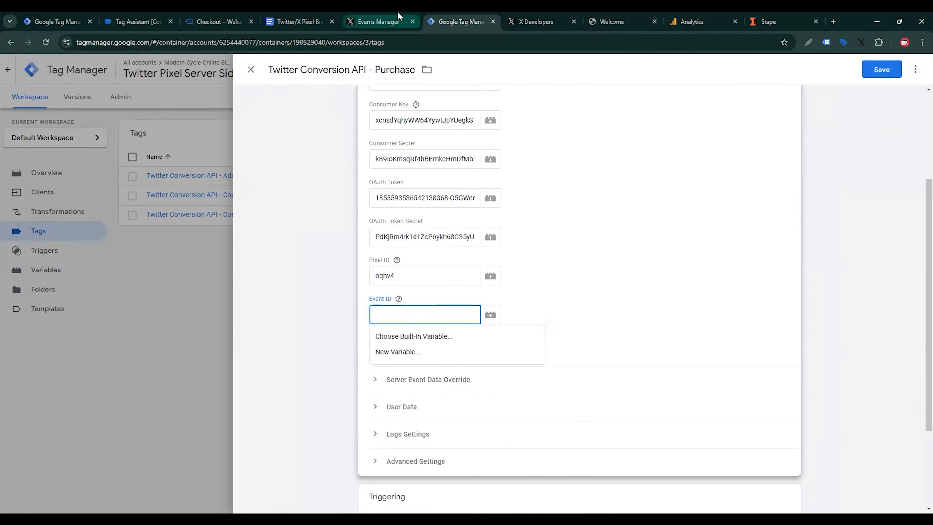
left_click(378, 21)
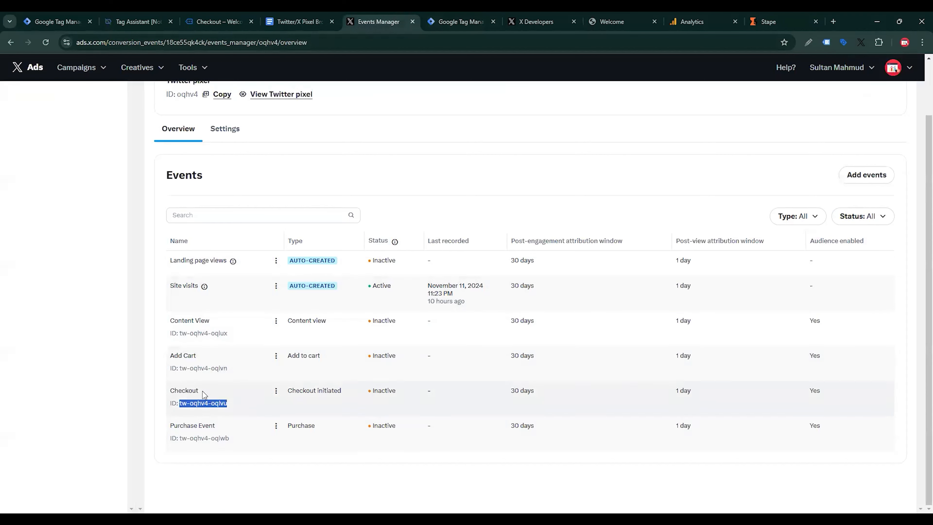
left_click(193, 439)
left_click(192, 439)
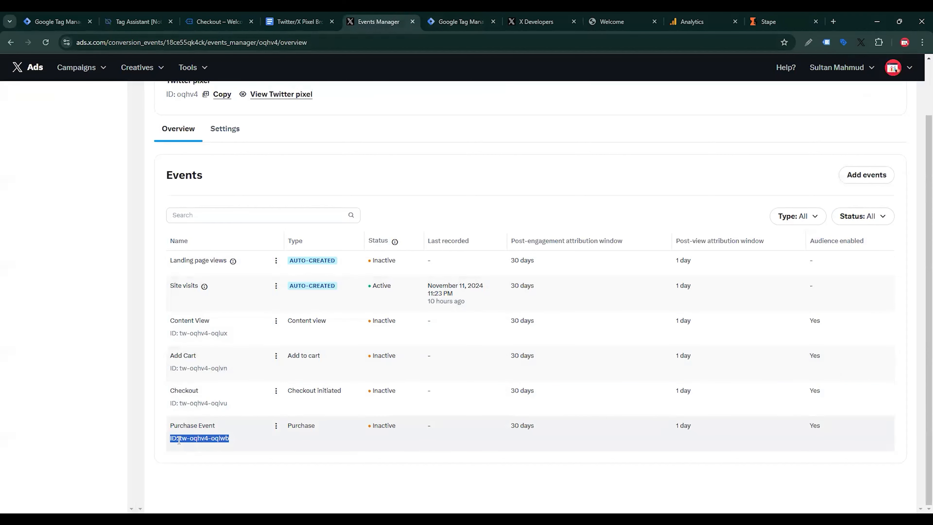
left_click_drag(178, 439, 244, 442)
key("ctrl+c")
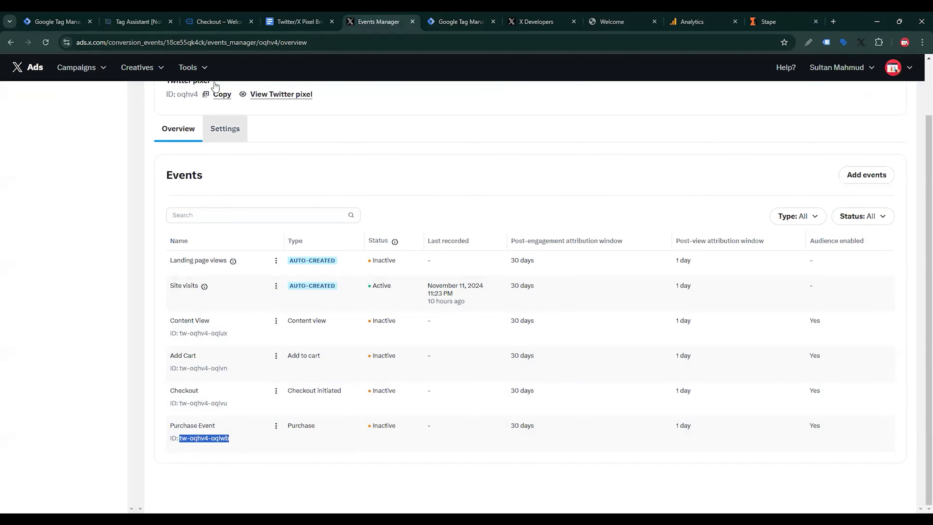
left_click(438, 22)
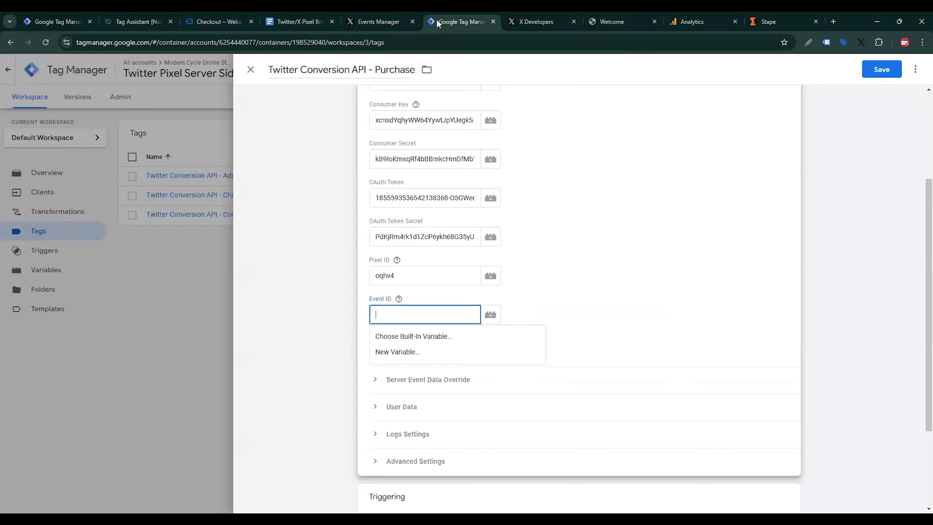
key("ctrl+v")
Step: Remove the "Event - Begin Checkout" firing trigger from the Purchase tag
scroll(633, 415, "down", 3)
left_click(790, 379)
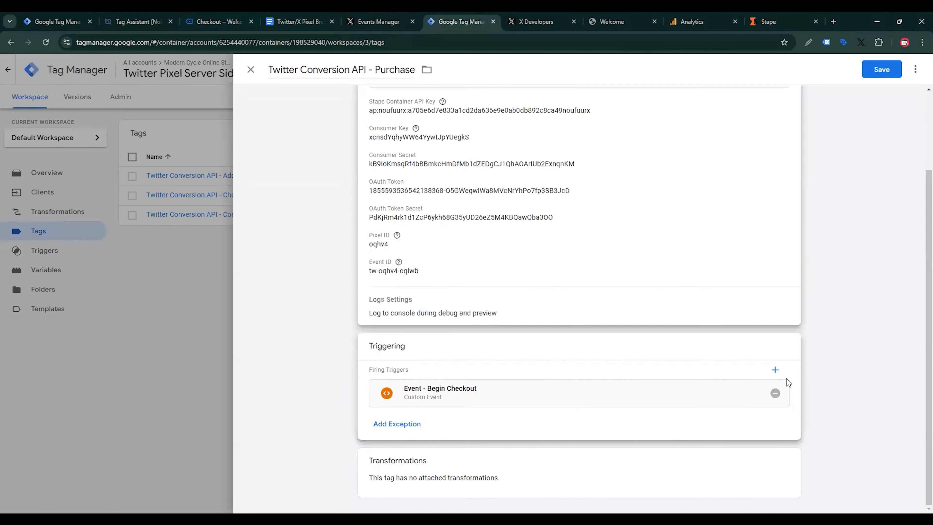
left_click(775, 393)
Step: Create a Custom Event trigger for the Purchase tag with the event name purchase
left_click(714, 405)
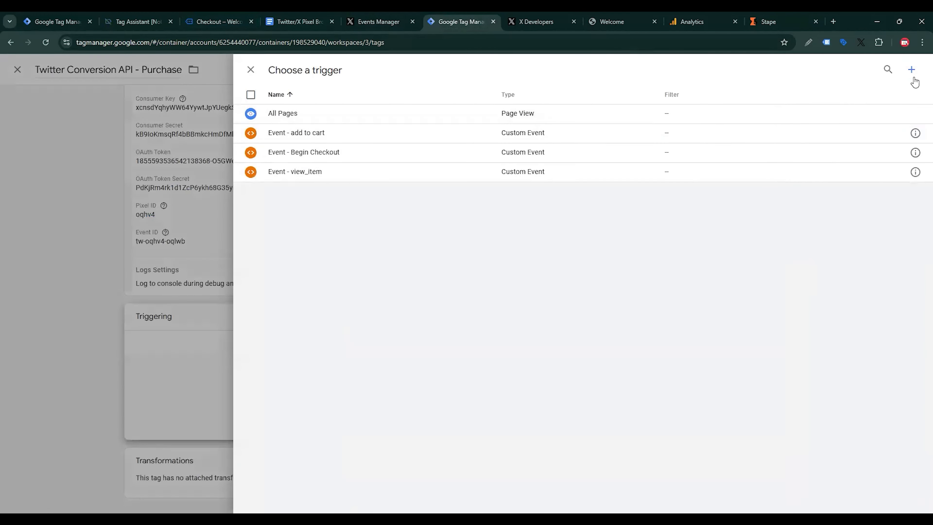
left_click(914, 79)
left_click(722, 167)
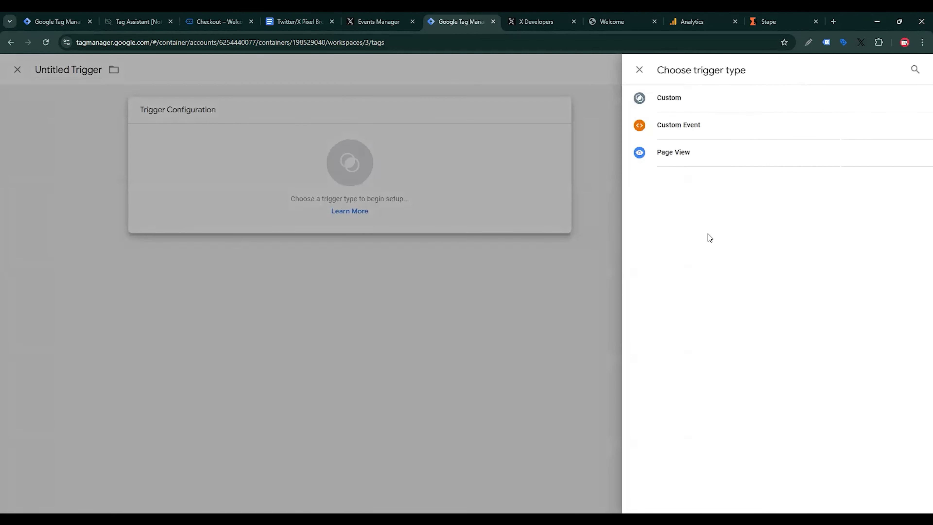
left_click(693, 125)
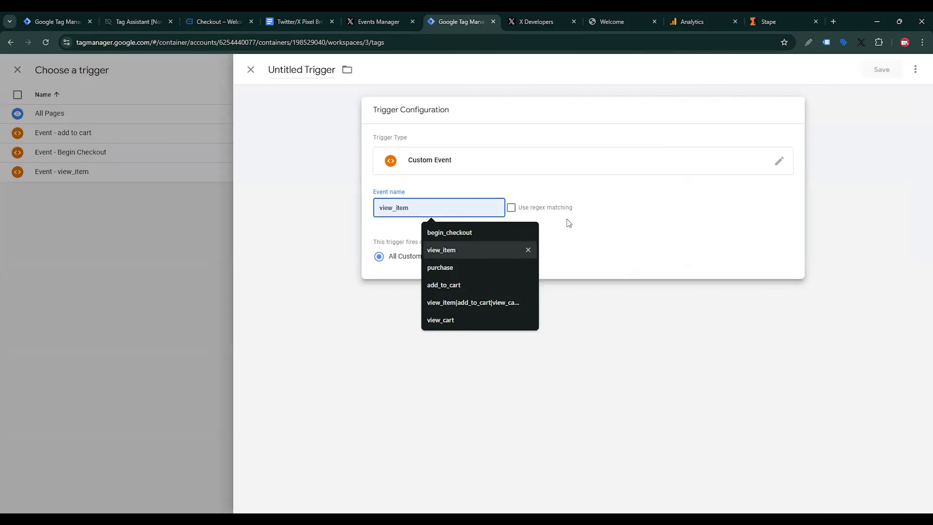
key("Up")
key("Down")
key("Down")
key("Down")
key("Down")
key("Down")
key("Up")
key("Up")
key("Up")
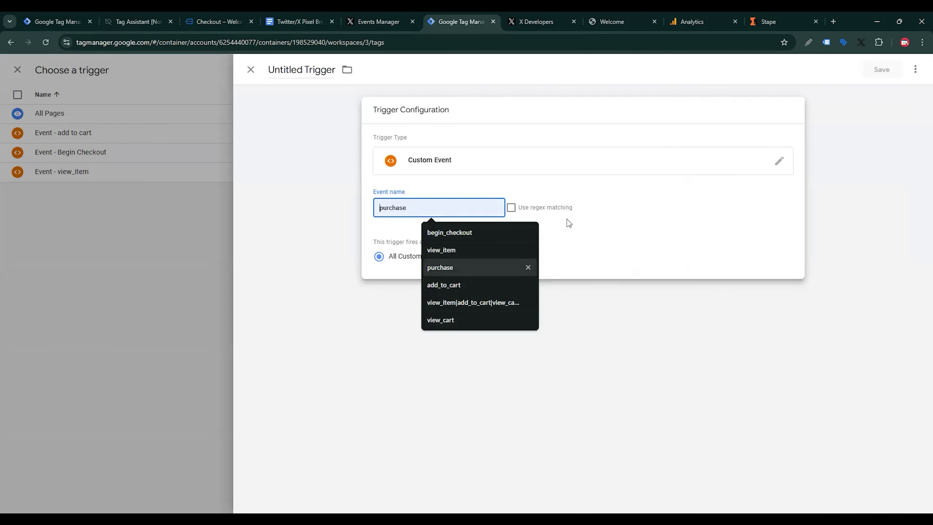
key("Return")
Step: Name the trigger "Event - Purchase", then save both the trigger and the Purchase tag
left_click(307, 110)
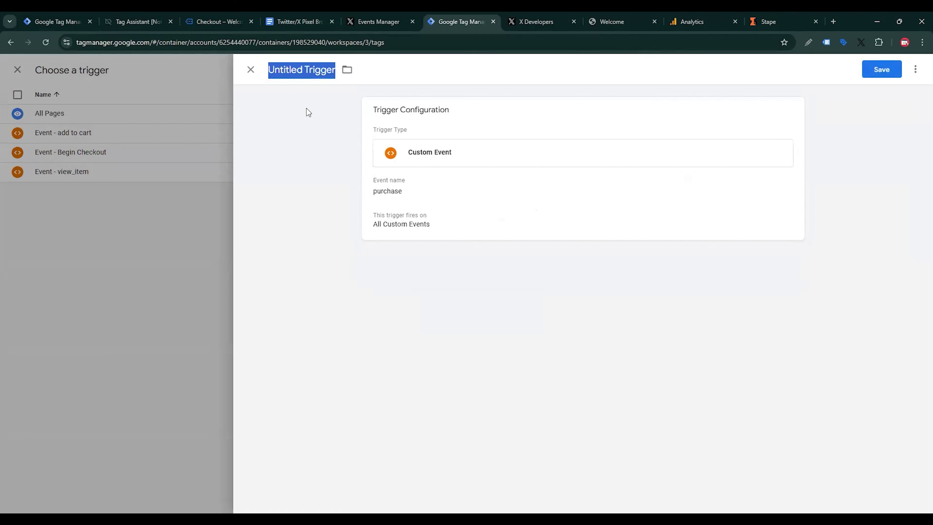
type("Event ")
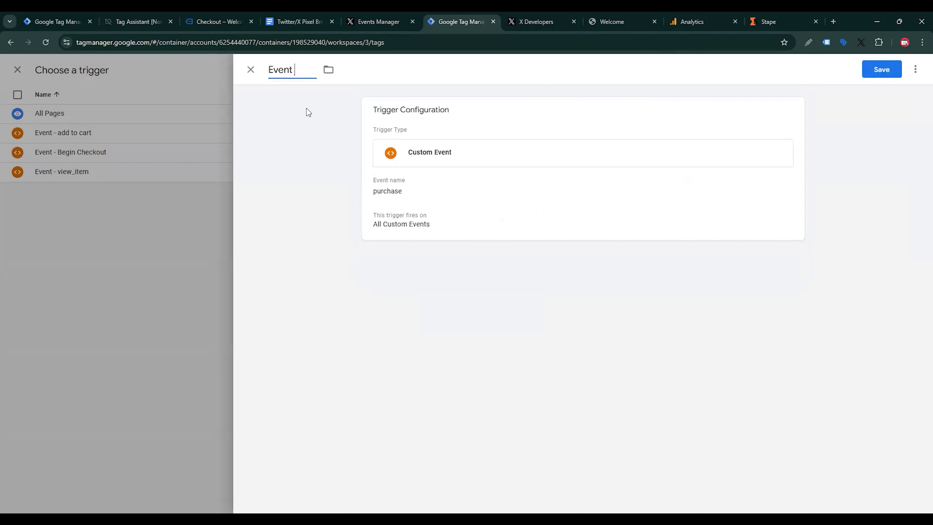
type("- Purchase")
left_click(866, 70)
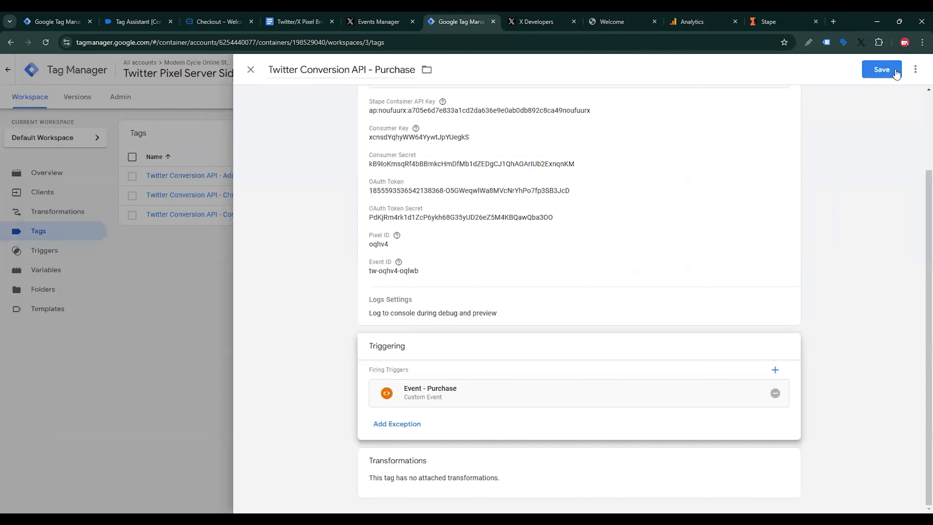
left_click(881, 73)
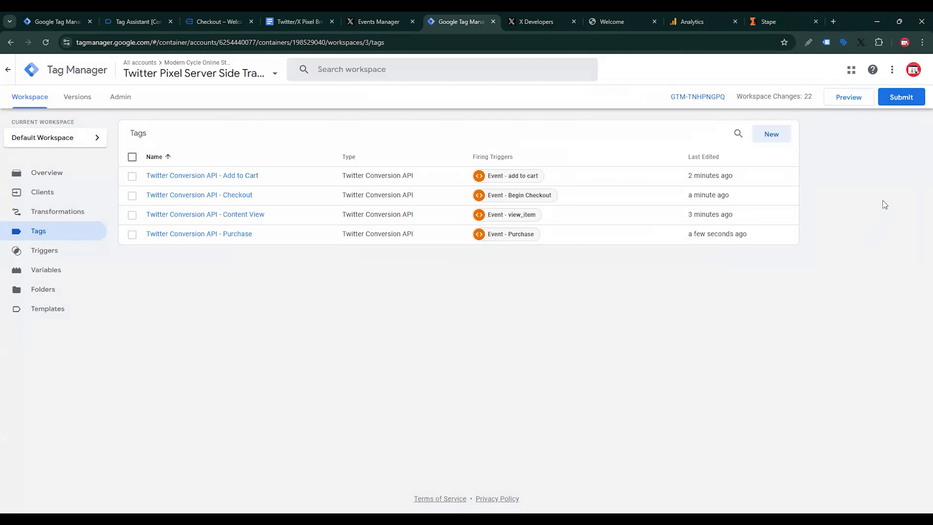
Step: Create a new tag in the server container using the Google Analytics: GA4 tag type
left_click(771, 135)
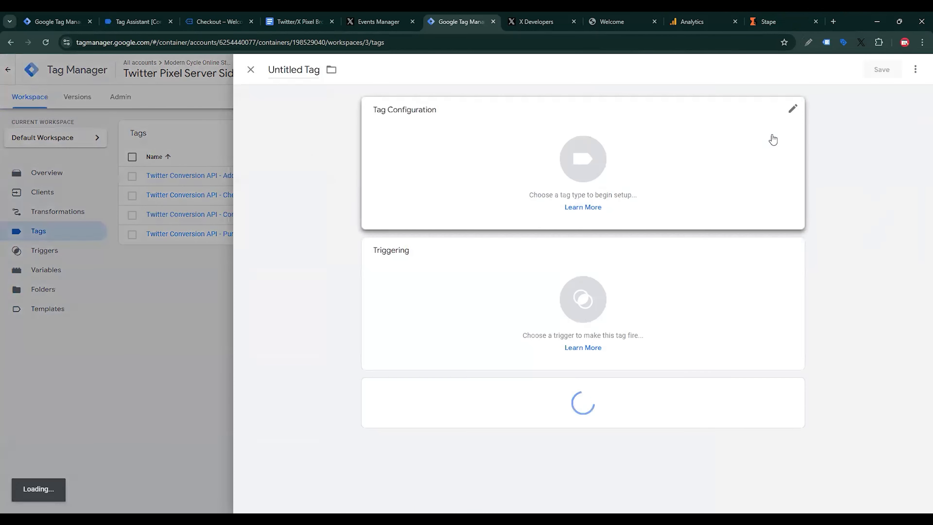
left_click(713, 155)
left_click(718, 155)
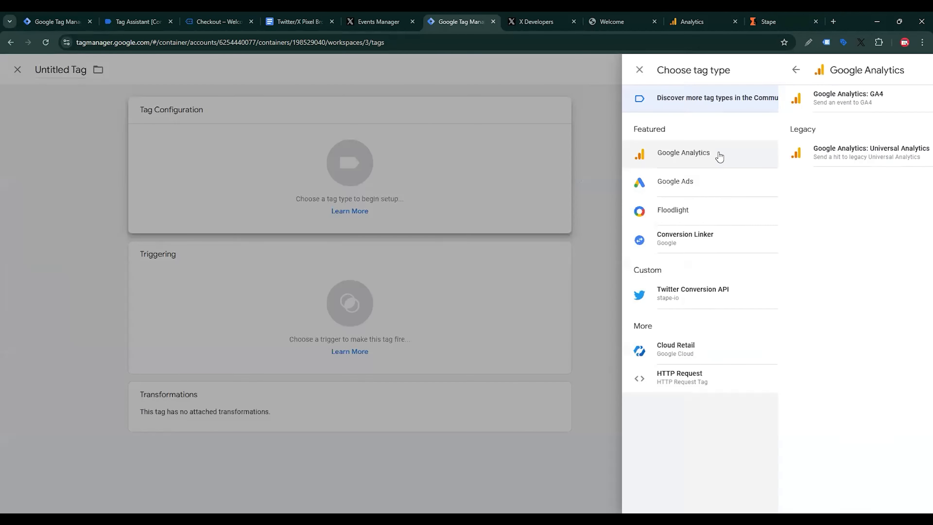
left_click(712, 106)
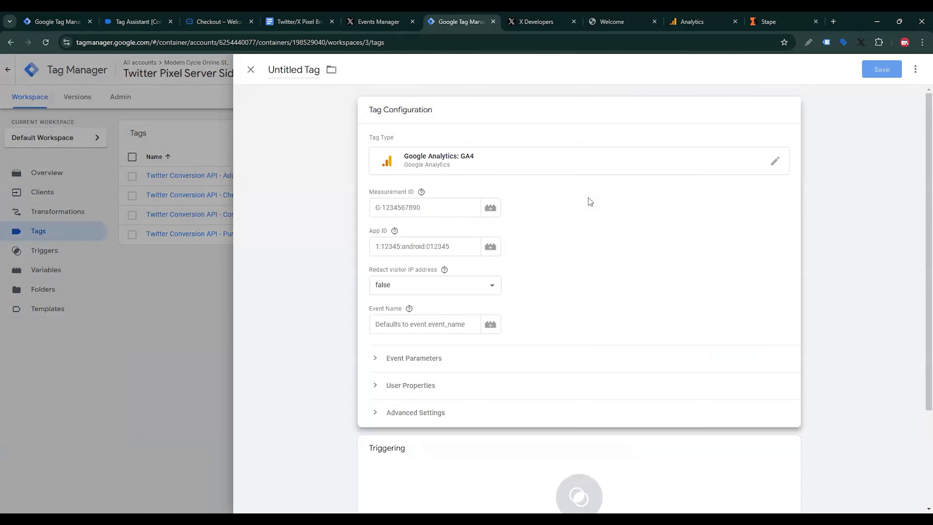
Step: Set the GA4 tag's Measurement ID to G-SQX5SQPBYF, copied from the Google Analytics web stream details
left_click(691, 21)
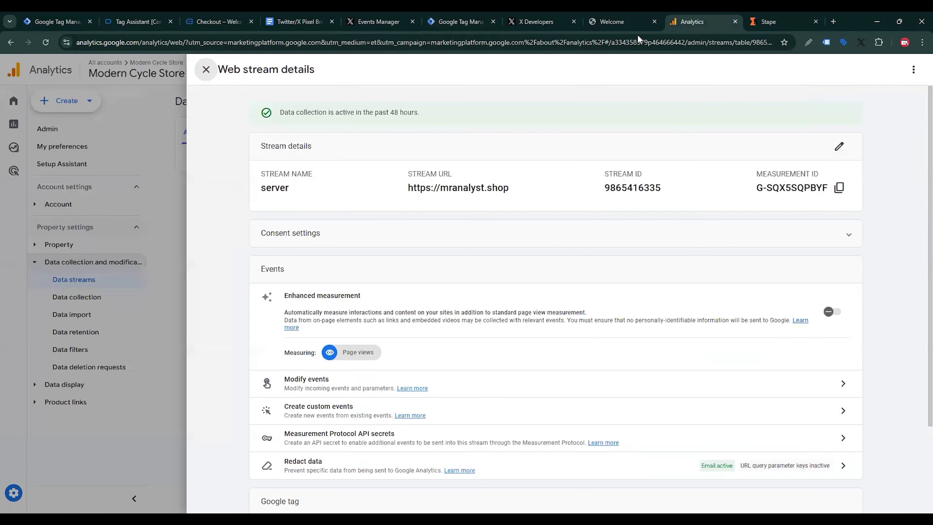
left_click(835, 191)
left_click(452, 22)
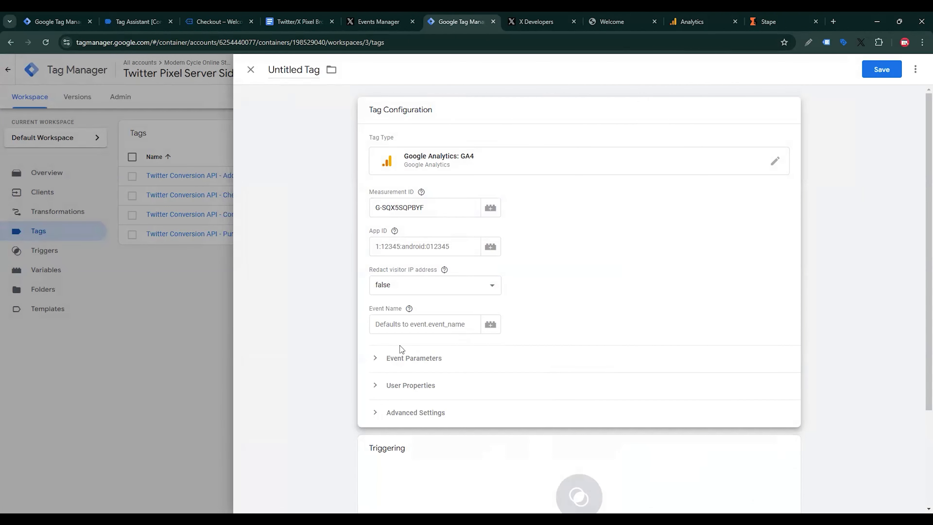
Step: Set the GA4 tag's Event Name to the built-in Event Name variable
left_click(441, 324)
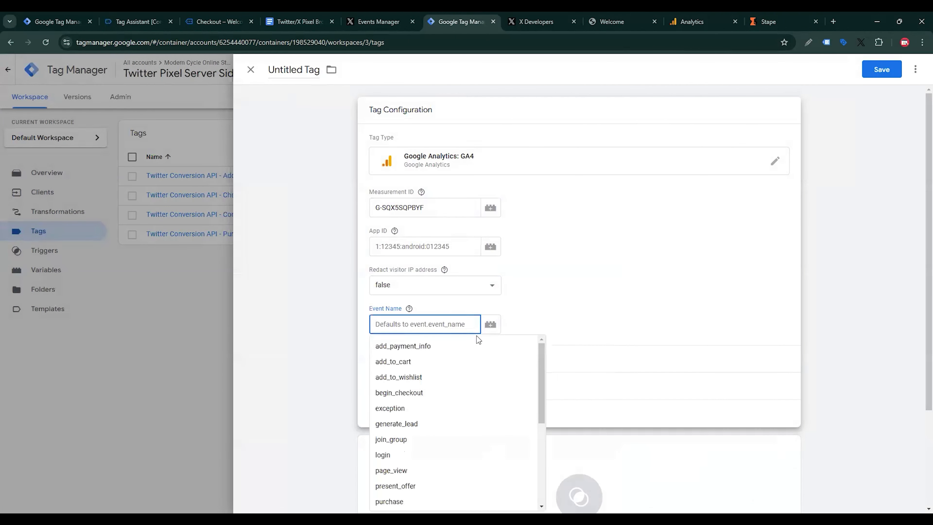
scroll(424, 400, "down", 4)
scroll(424, 405, "down", 1)
left_click(439, 482)
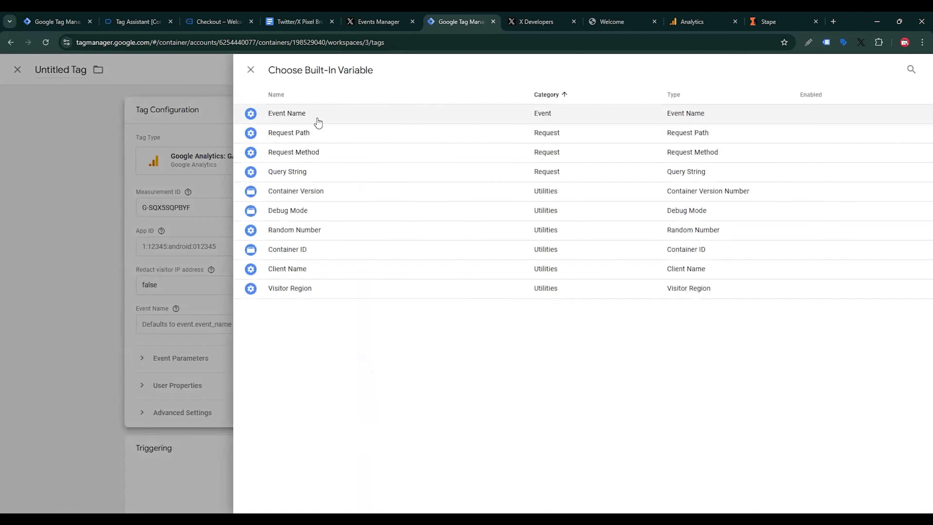
left_click(318, 114)
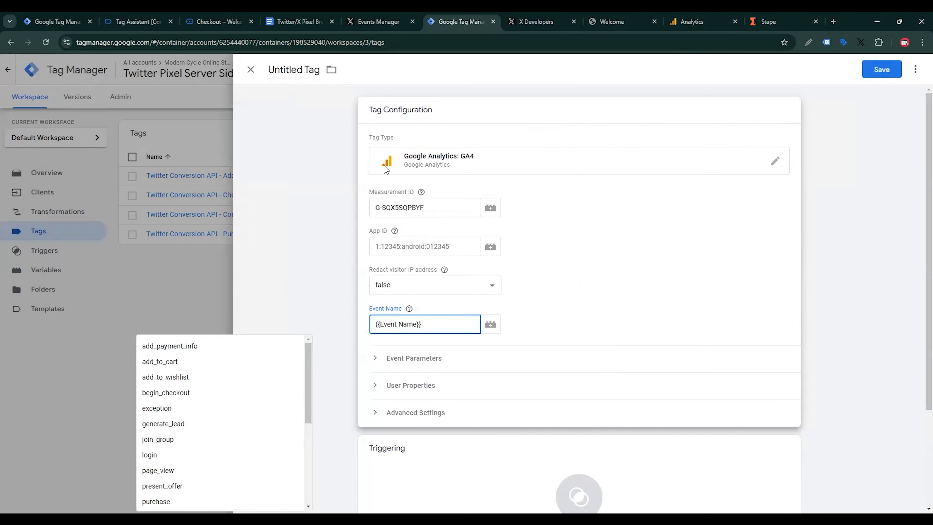
Step: Create a new trigger of type Custom for the GA4 tag and have it fire on Some Events
scroll(515, 389, "down", 3)
left_click(515, 389)
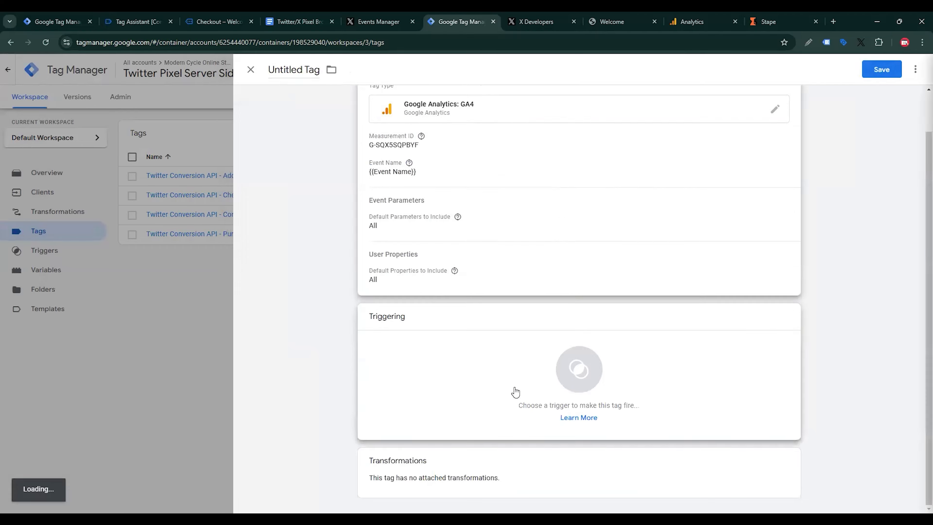
left_click(911, 70)
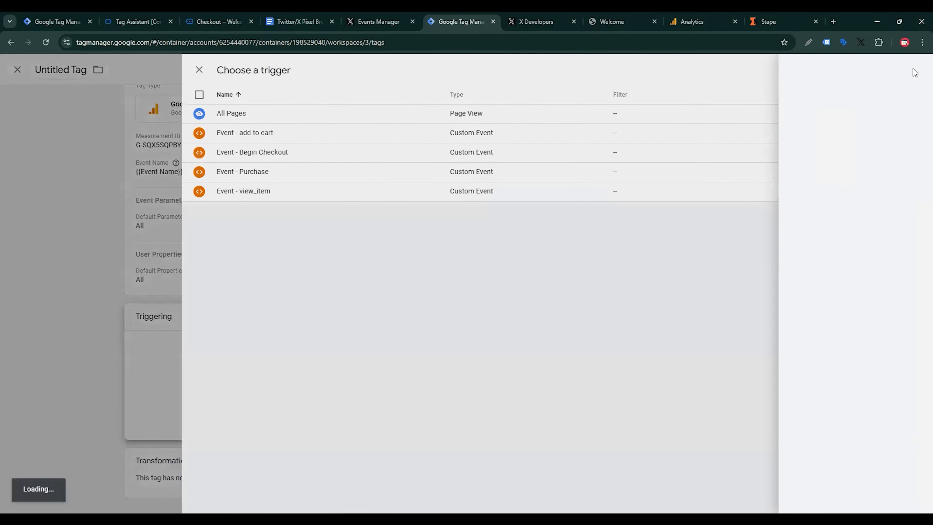
left_click(704, 156)
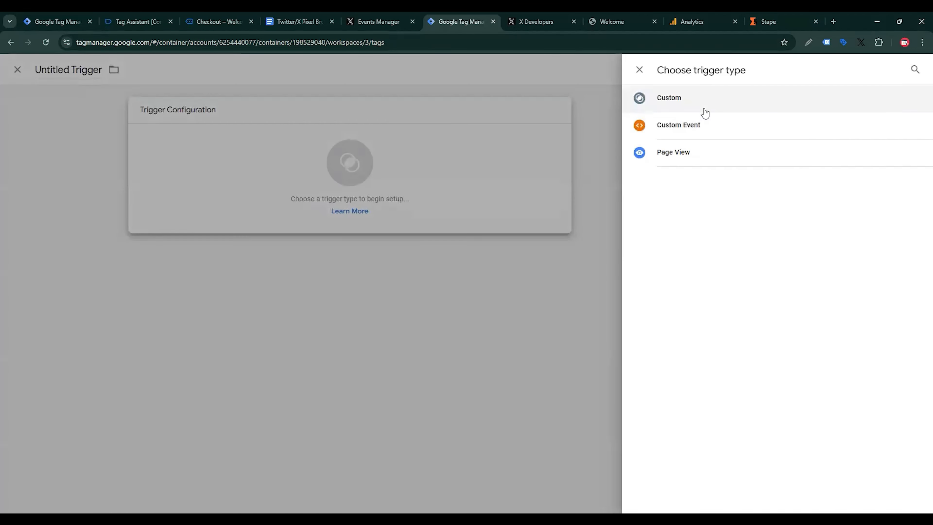
left_click(705, 110)
left_click(436, 206)
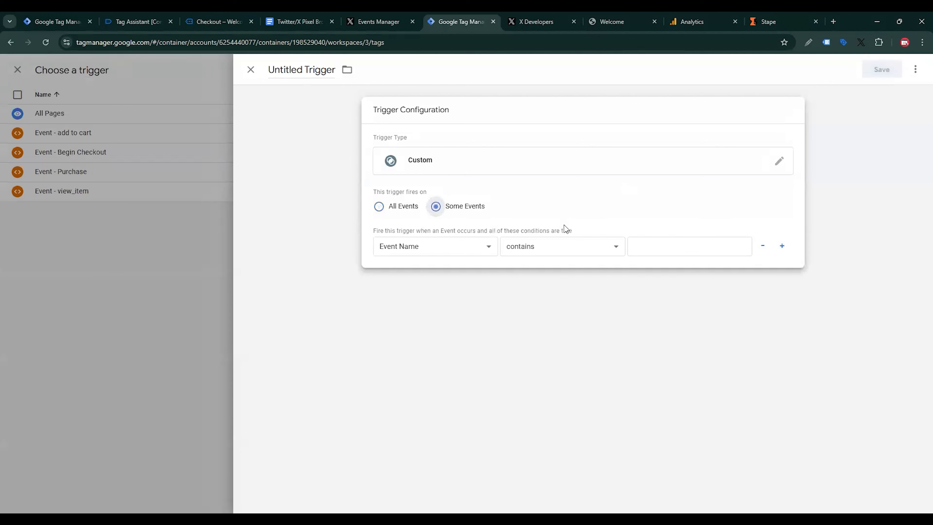
Step: Set the trigger condition to Client Name equals GA4, choosing Client Name from the built-in variables
left_click(436, 246)
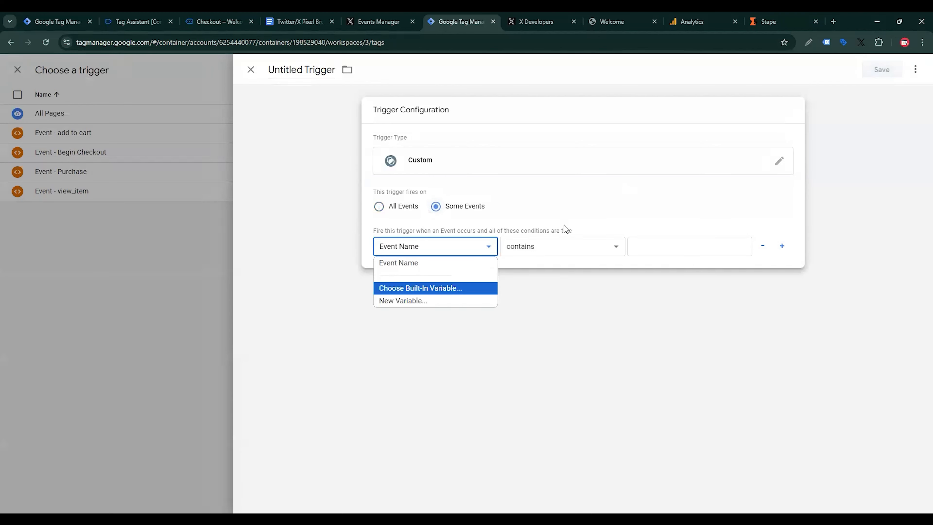
key("Return")
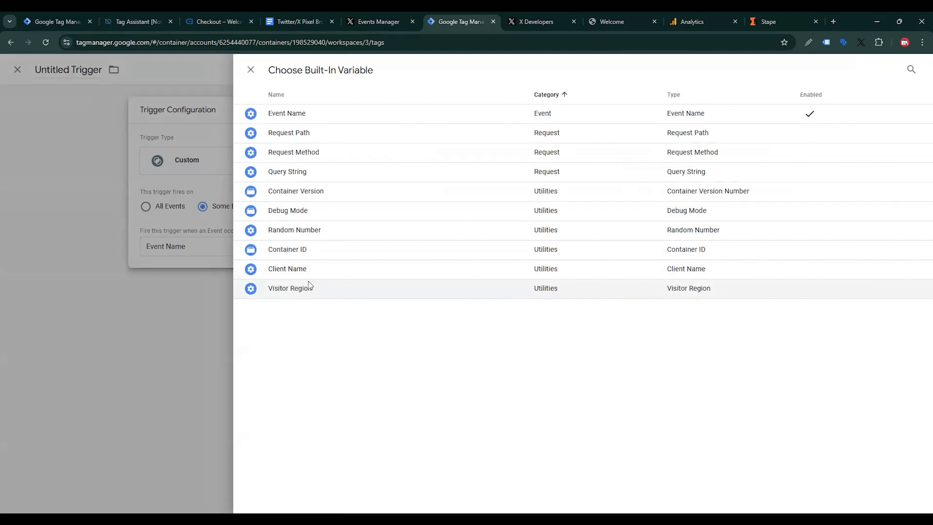
left_click(310, 268)
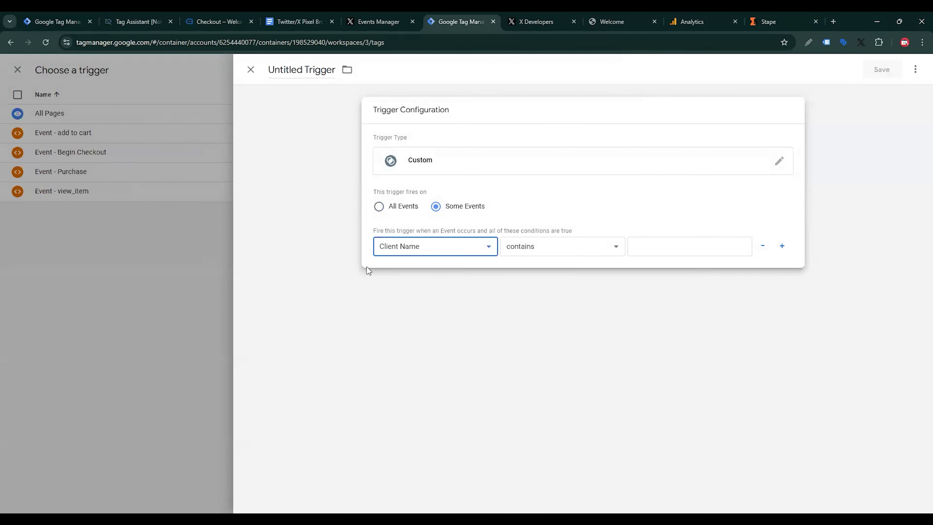
left_click(562, 246)
left_click(533, 263)
left_click(642, 245)
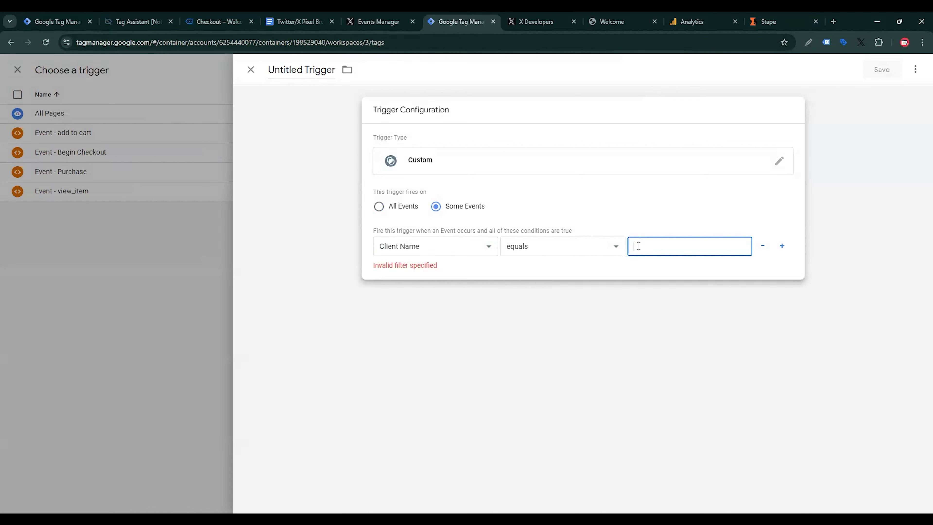
type("GA4")
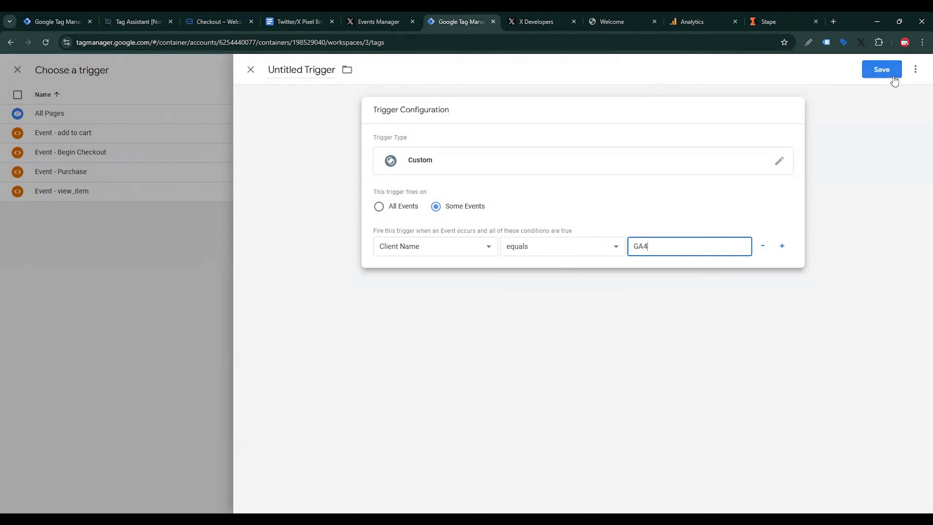
Step: Save the trigger under the name "Custom - GA4"
left_click(882, 69)
type("Custom")
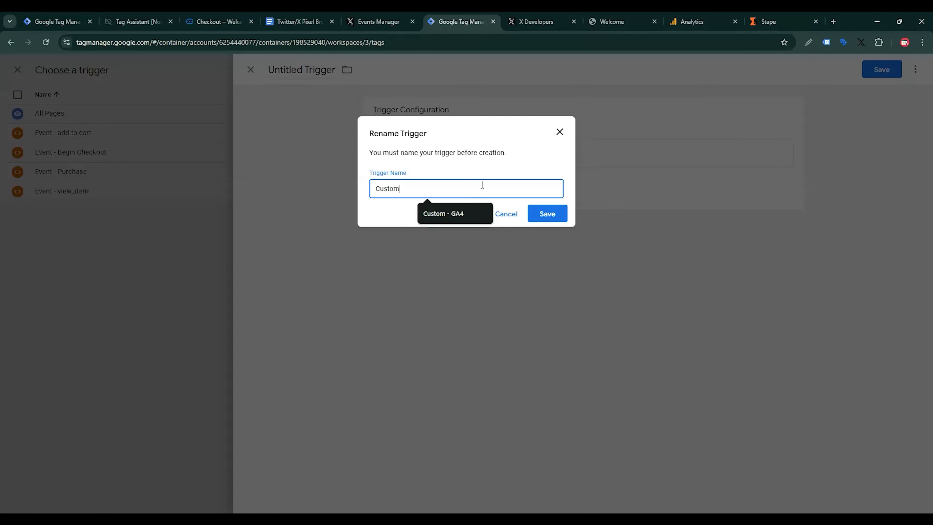
key("Down")
key("Return")
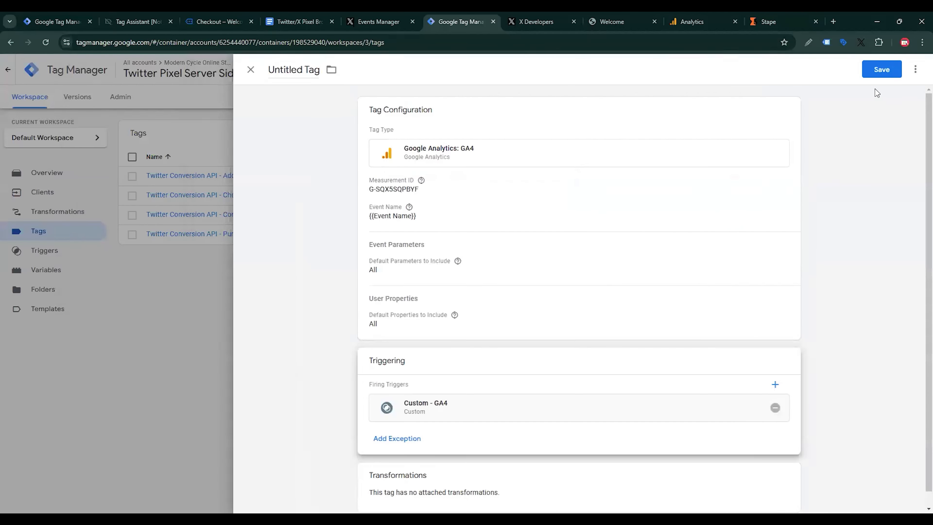
Step: Save the GA4 tag under the name "Google Analytics GA4"
left_click(882, 70)
left_click(515, 182)
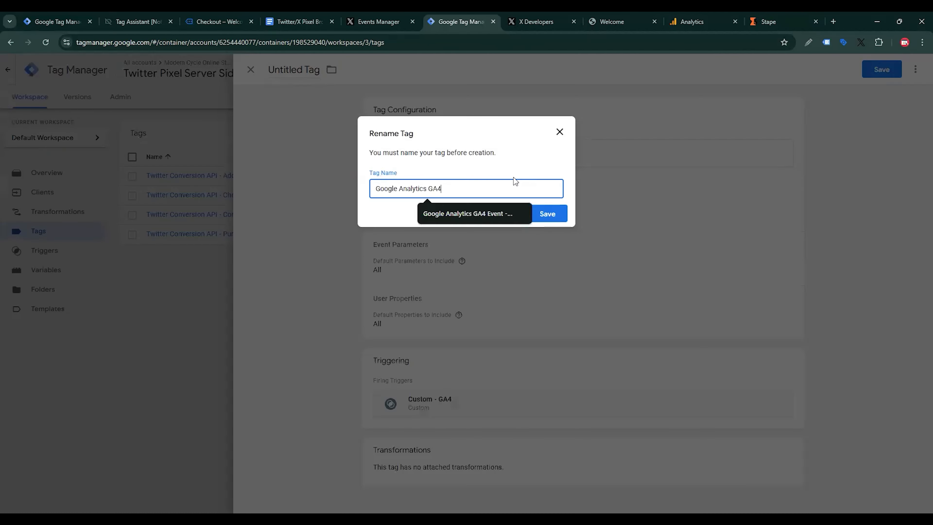
key("Return")
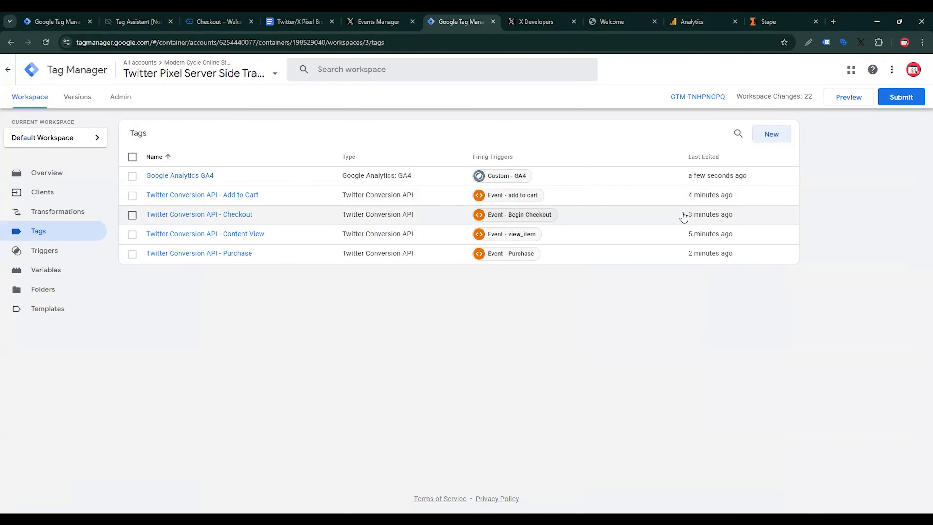
Step: Start preview mode for the server container and the Twitter Pixel Conversion API web container, connecting Tag Assistant to mranalyst.shop
left_click(856, 100)
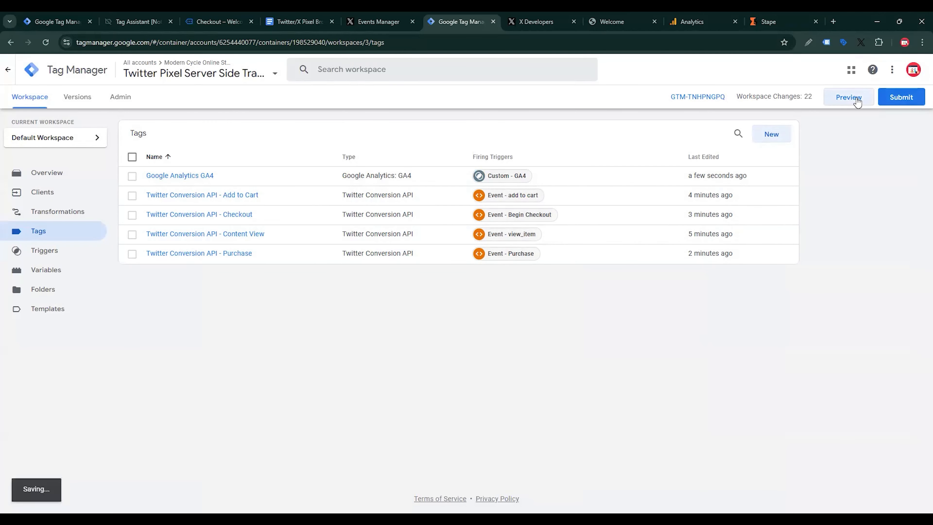
left_click(62, 12)
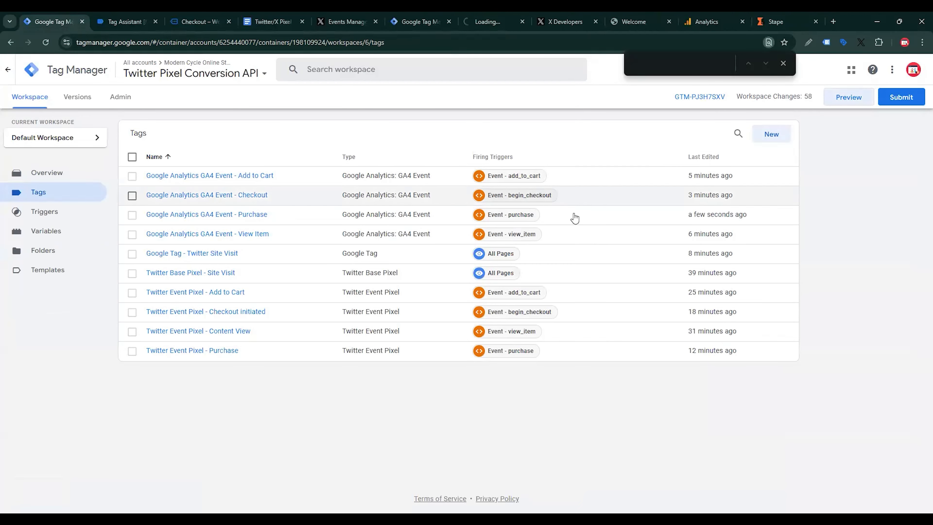
left_click(842, 104)
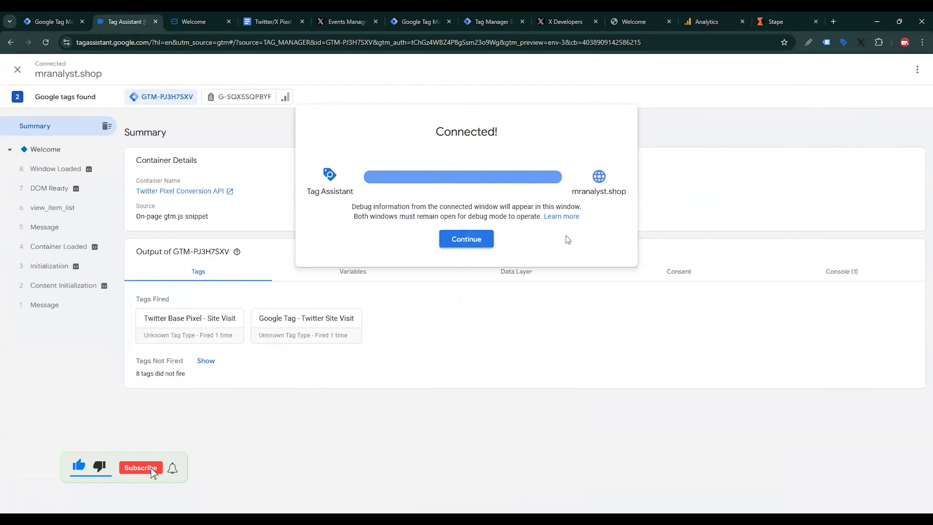
key("Return")
Step: On the connected store site, open the Kryo X26 MTB – Model Y product and add it to the cart
left_click(216, 27)
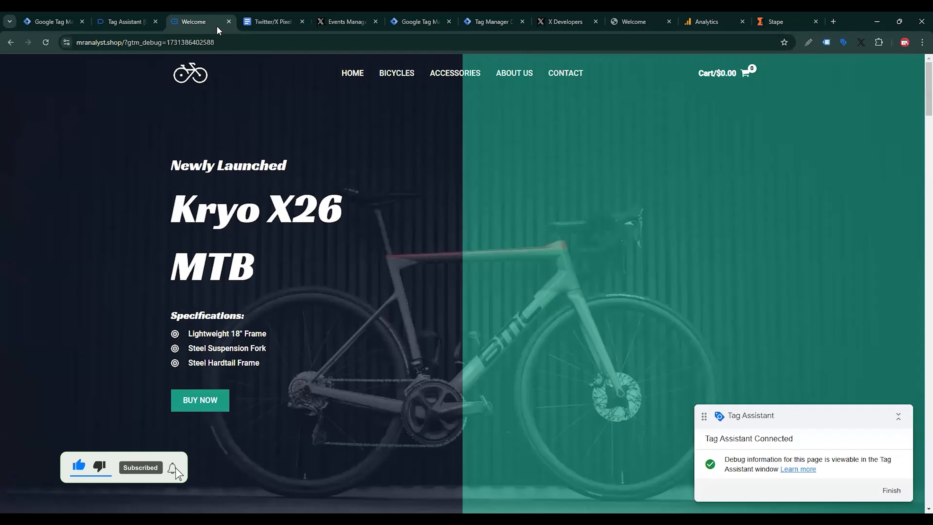
scroll(372, 190, "down", 5)
scroll(373, 191, "down", 3)
scroll(374, 195, "down", 4)
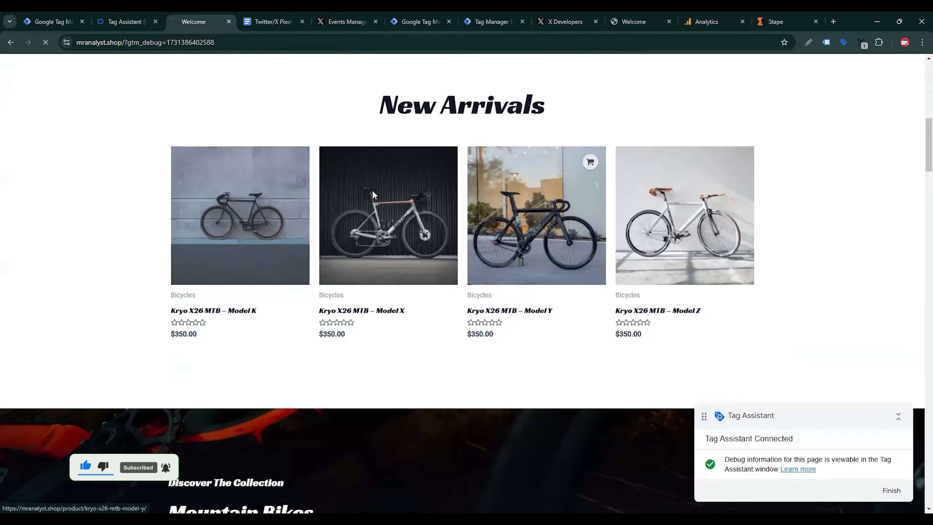
left_click(558, 264)
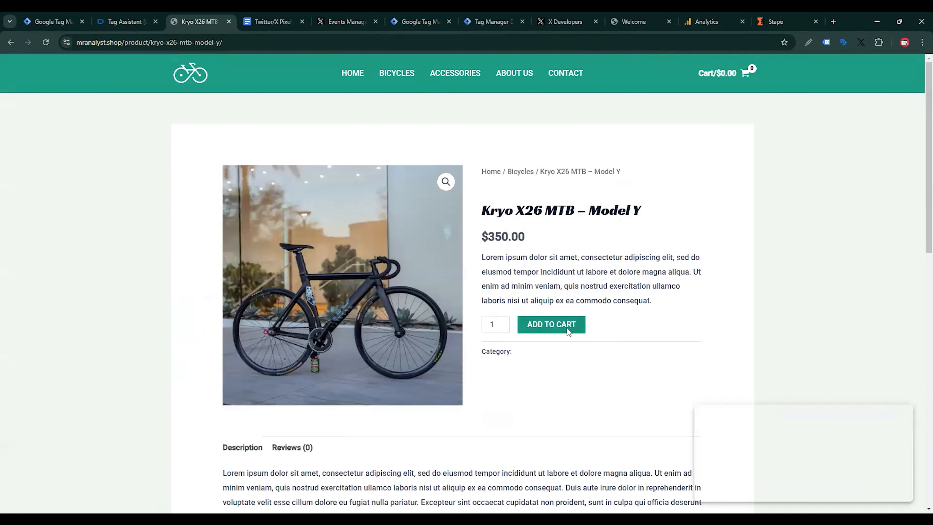
left_click(567, 330)
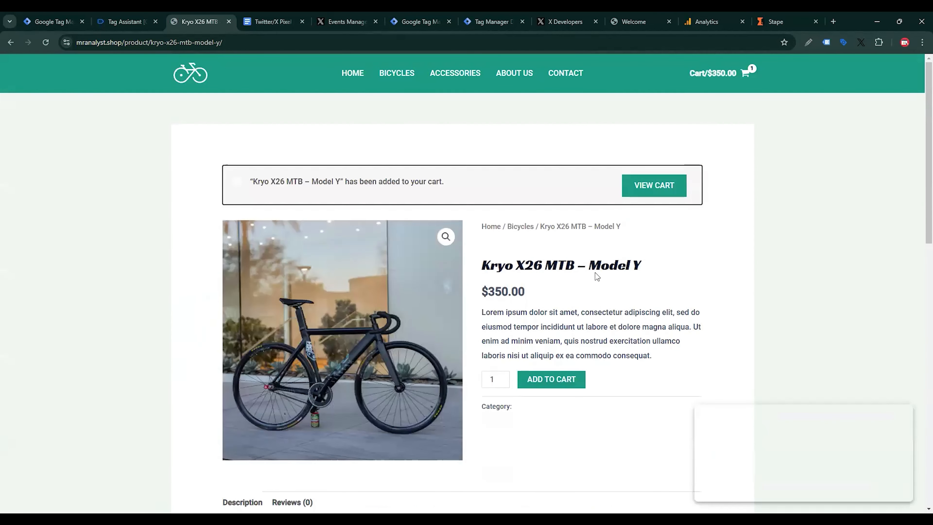
Step: View the cart, proceed to checkout and place the test order with cash on delivery
left_click(665, 199)
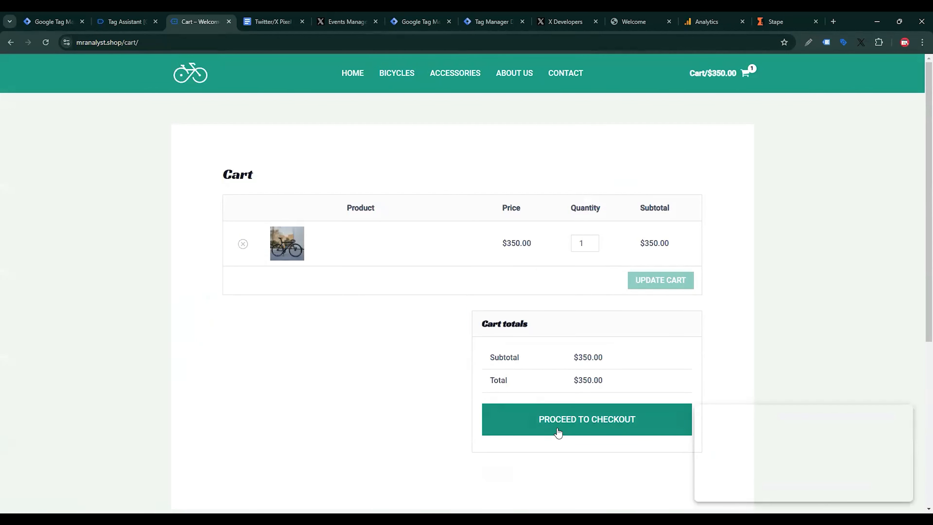
left_click(557, 428)
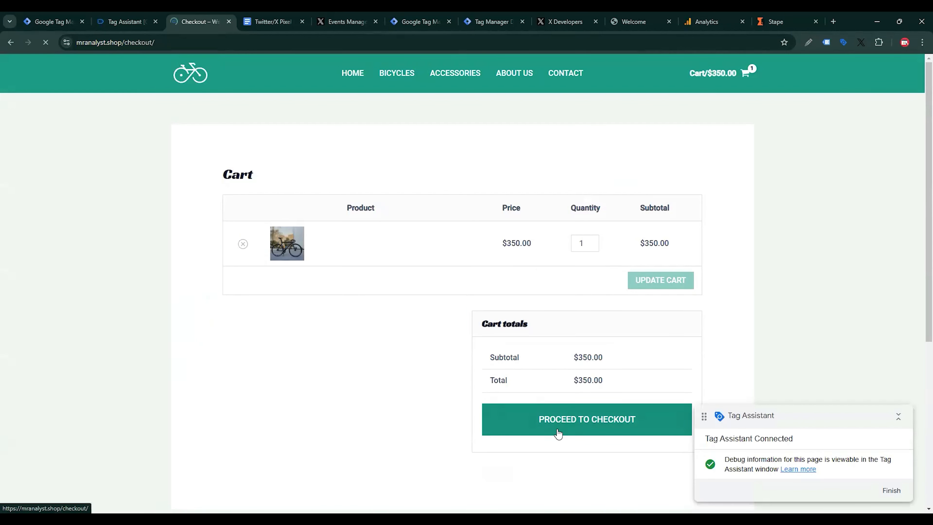
scroll(551, 359, "down", 5)
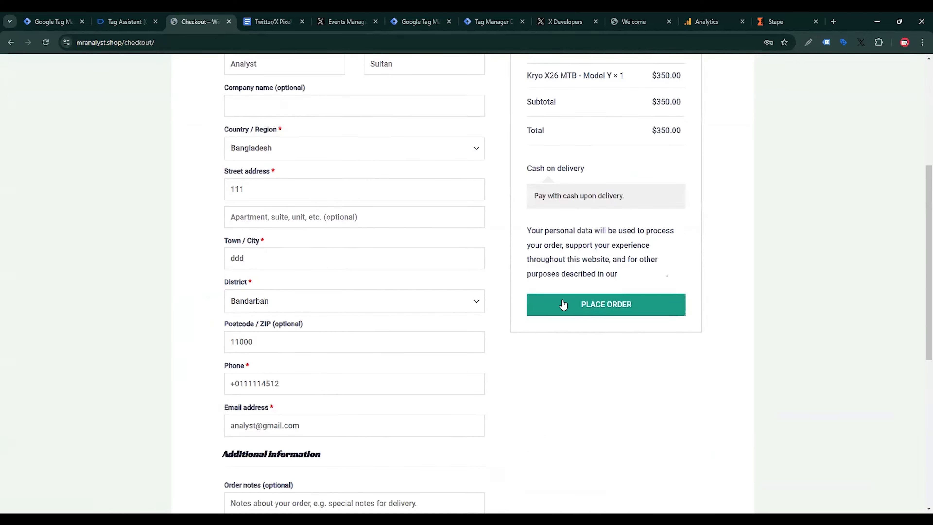
left_click(607, 306)
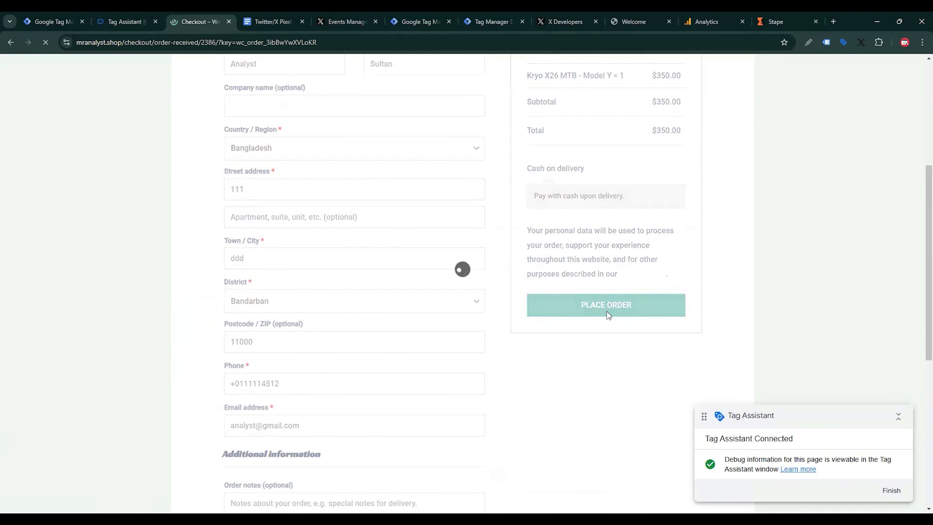
Step: Examine which tags fired in the Tag Assistant summary and in the server container's preview
left_click(127, 22)
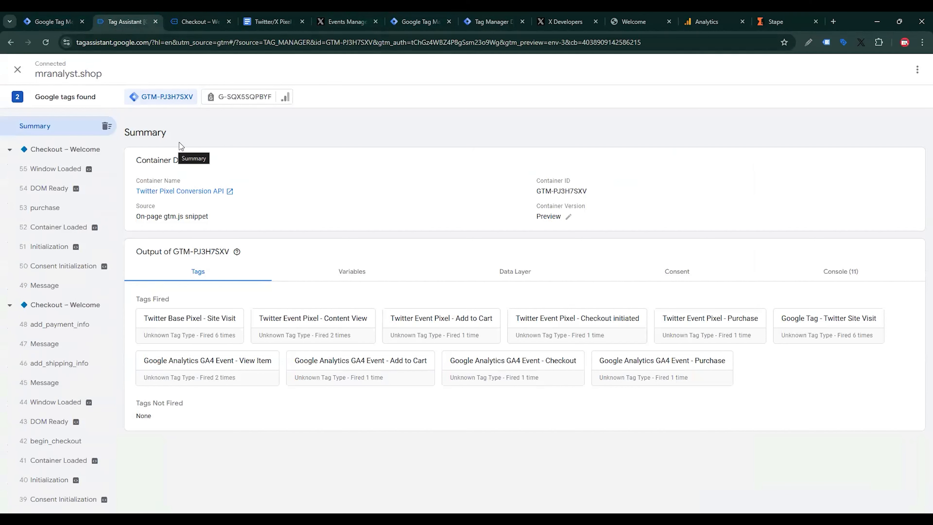
left_click(482, 16)
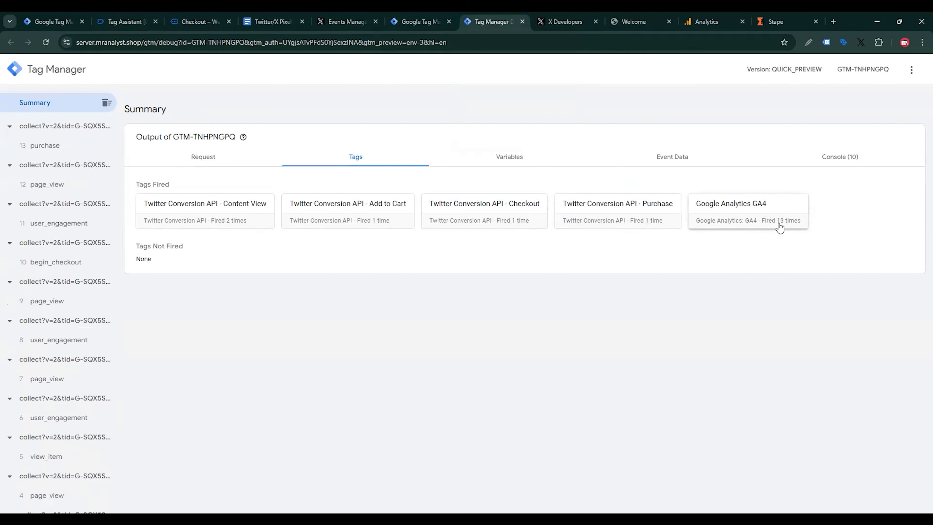
Step: Switch to Google Analytics, leave the web stream details and open DebugView from the Admin settings
left_click(701, 15)
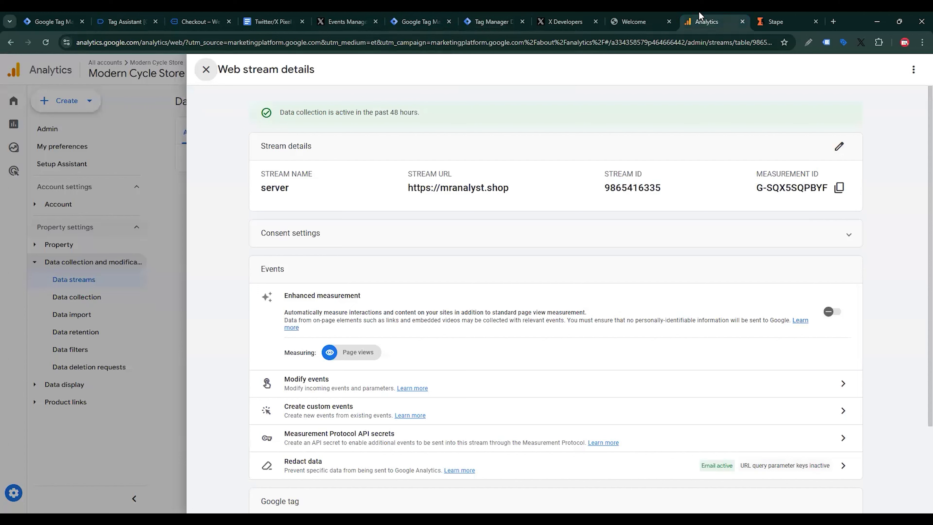
left_click(206, 70)
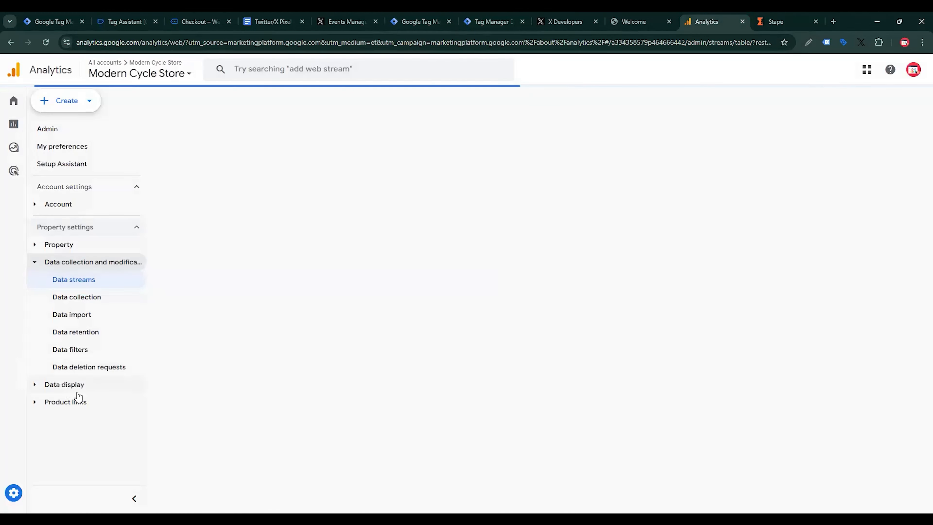
left_click(23, 499)
scroll(323, 437, "down", 5)
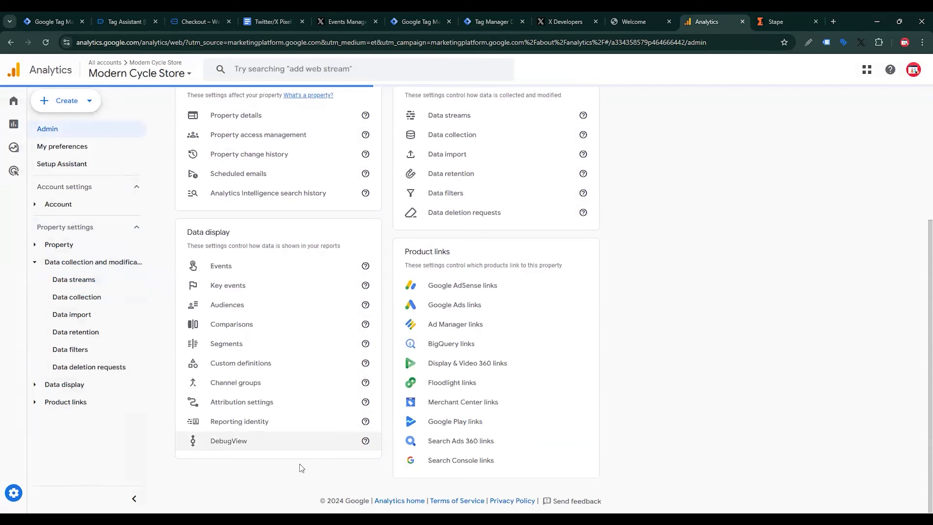
left_click(260, 446)
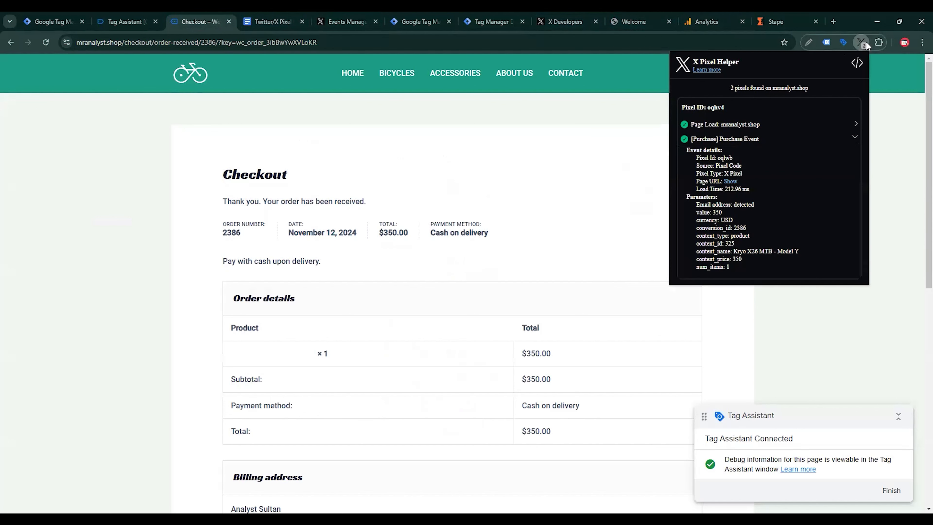
Step: Examine the Purchase event's parameters in X Pixel Helper on the order confirmation page, including the content name
left_click_drag(733, 205, 758, 231)
left_click(744, 222)
left_click_drag(706, 251, 780, 250)
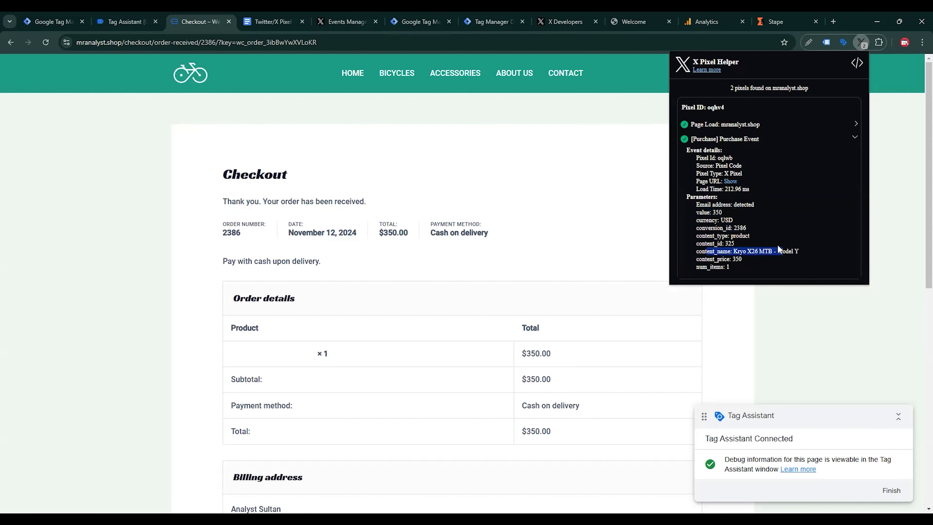